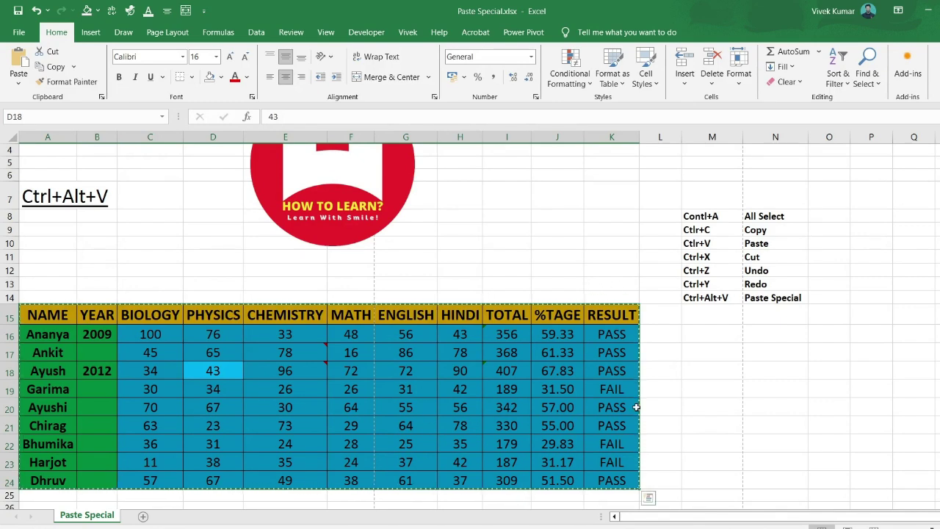
Copy the empty cell range H9:I11 above the marks table
{"action": "left_click", "coordinate": [456, 267]}
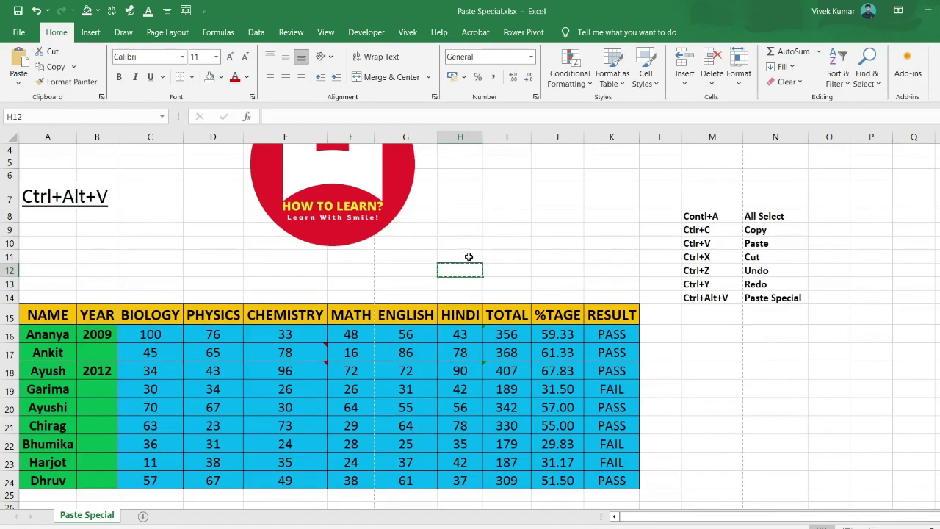
{"action": "left_click_drag", "start_coordinate": [472, 233], "coordinate": [513, 258]}
{"action": "key", "text": "ctrl+c"}
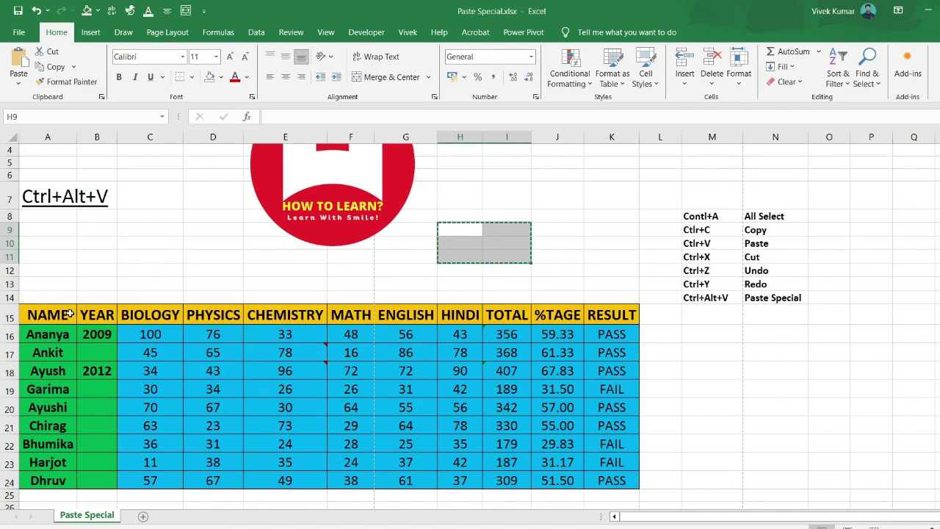
Copy the whole marks table, including its header row, and paste it at cell N21
{"action": "left_click", "coordinate": [151, 335]}
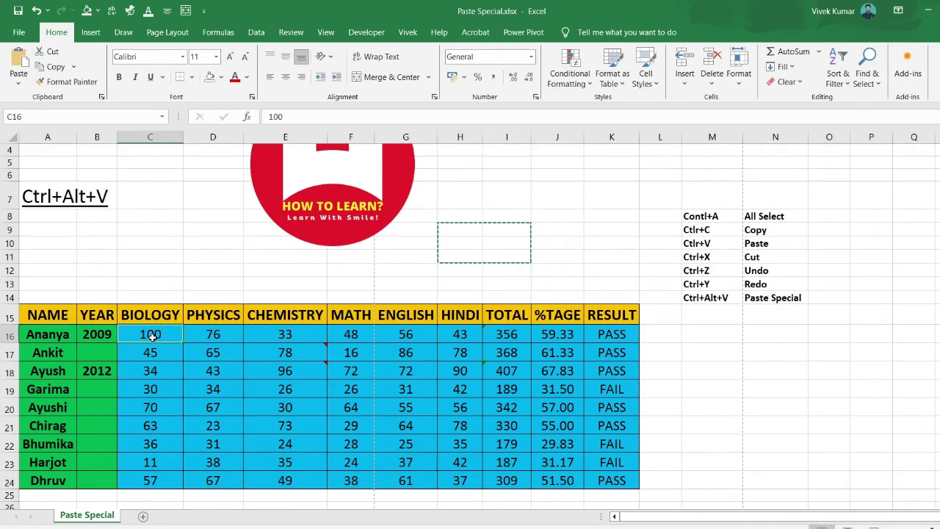
{"action": "key", "text": "ctrl+a"}
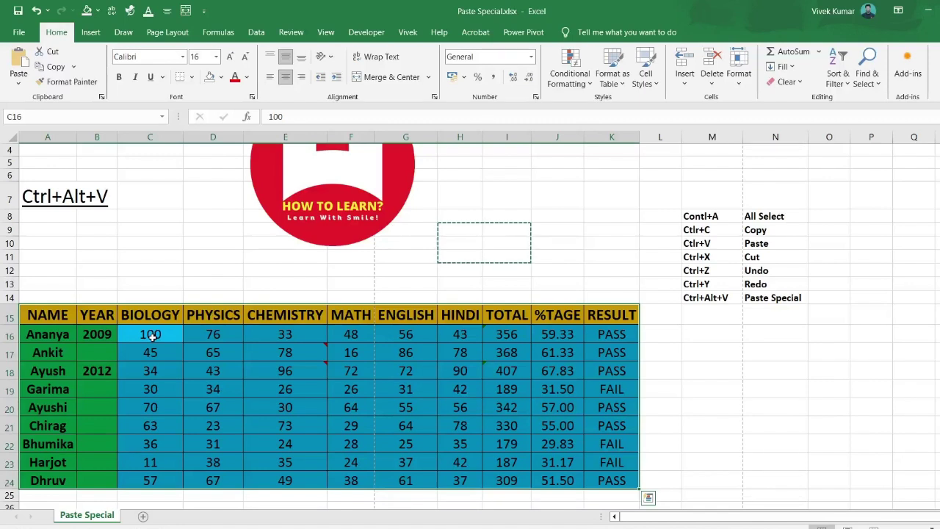
{"action": "key", "text": "ctrl+c"}
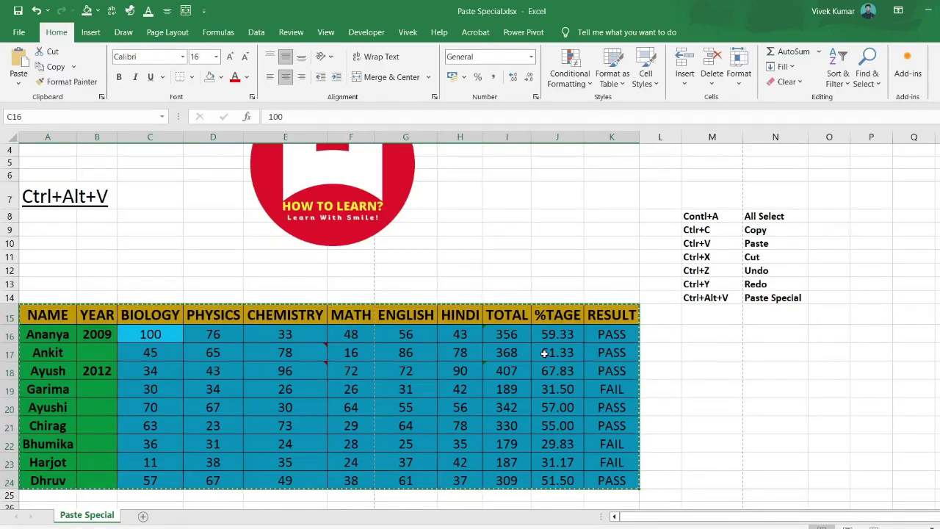
{"action": "left_click", "coordinate": [772, 424]}
{"action": "key", "text": "ctrl+v"}
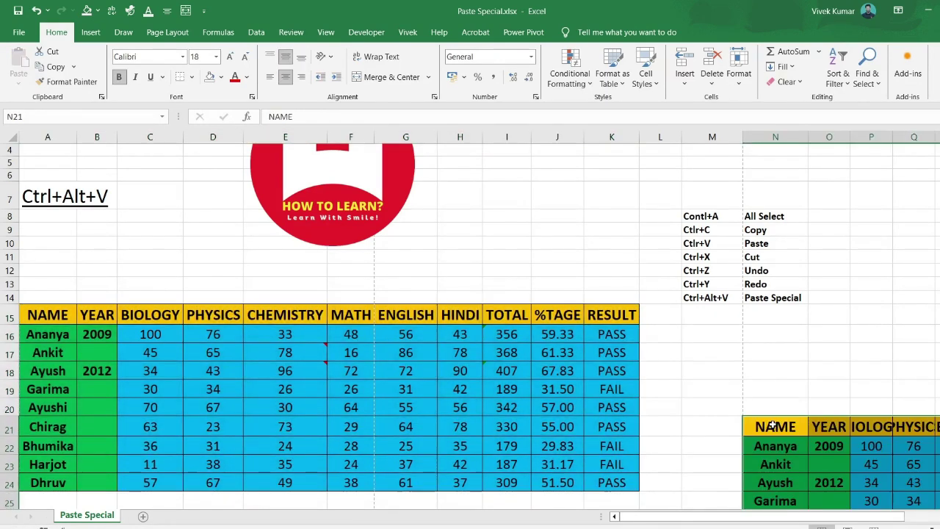
Undo the paste of the marks table at N21
{"action": "scroll", "coordinate": [773, 424], "scroll_direction": "right", "scroll_amount": 3}
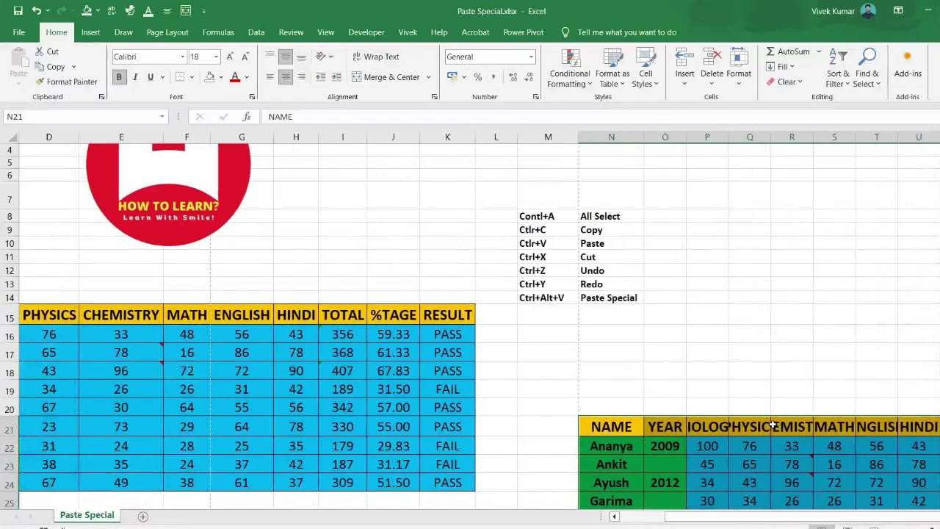
{"action": "key", "text": "ctrl+z"}
{"action": "scroll", "coordinate": [343, 338], "scroll_direction": "left", "scroll_amount": 3}
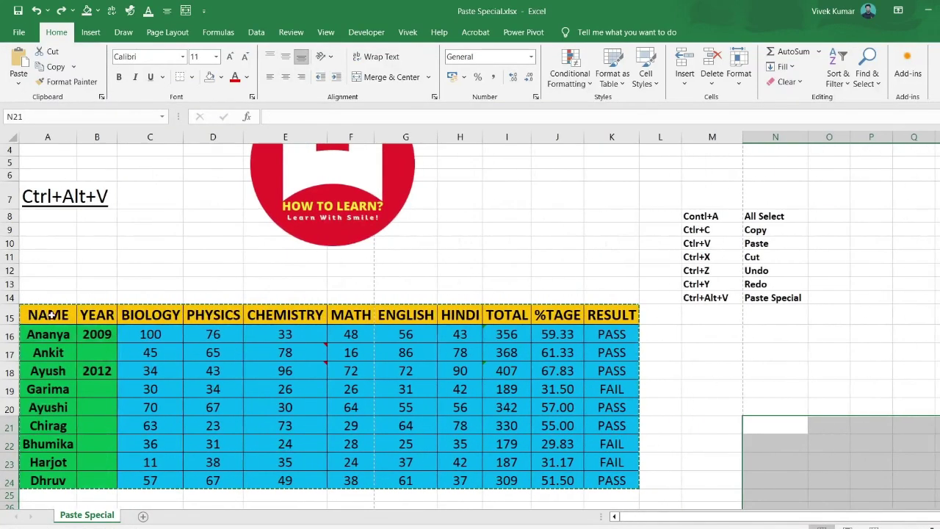
Paste the copied marks table at cell M22, below the shortcut list
{"action": "left_click", "coordinate": [42, 316]}
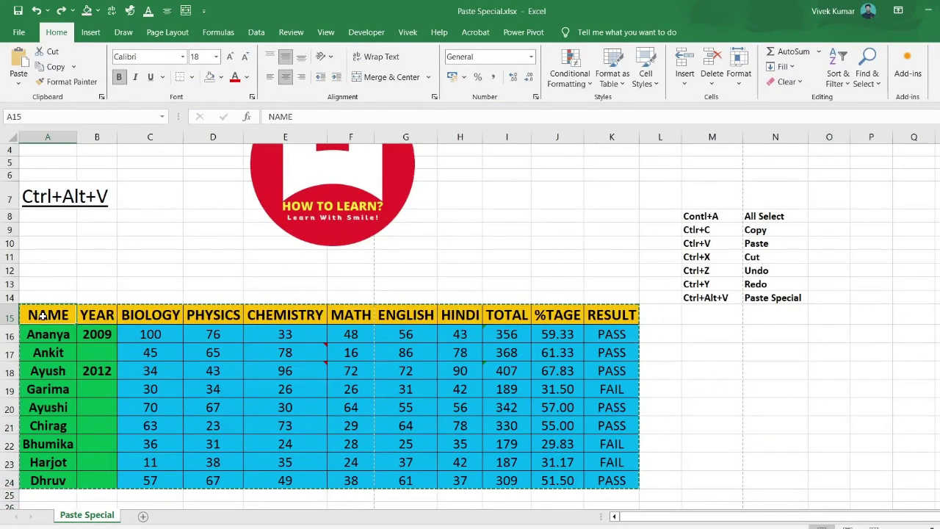
{"action": "key", "text": "ctrl+v"}
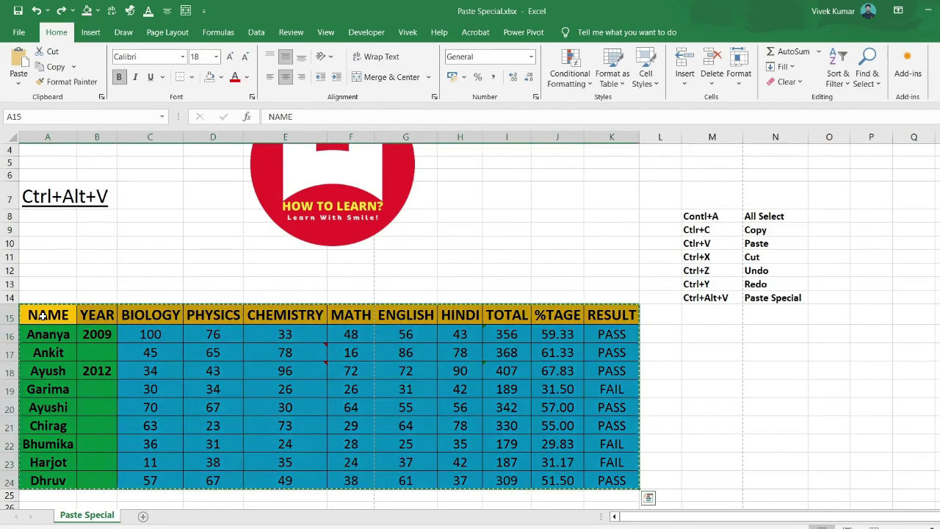
{"action": "scroll", "coordinate": [523, 306], "scroll_direction": "down", "scroll_amount": 2}
{"action": "scroll", "coordinate": [523, 307], "scroll_direction": "up", "scroll_amount": 2}
{"action": "scroll", "coordinate": [522, 307], "scroll_direction": "down", "scroll_amount": 3}
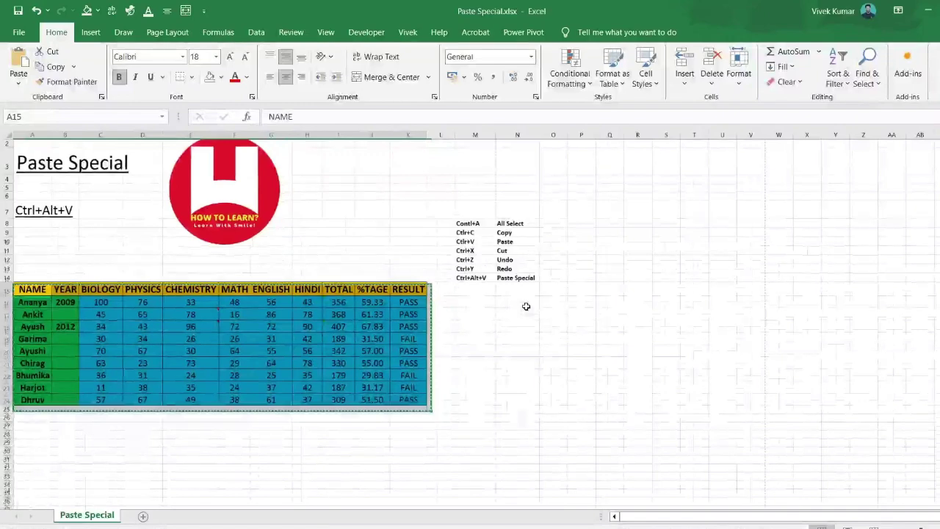
{"action": "left_click", "coordinate": [486, 376]}
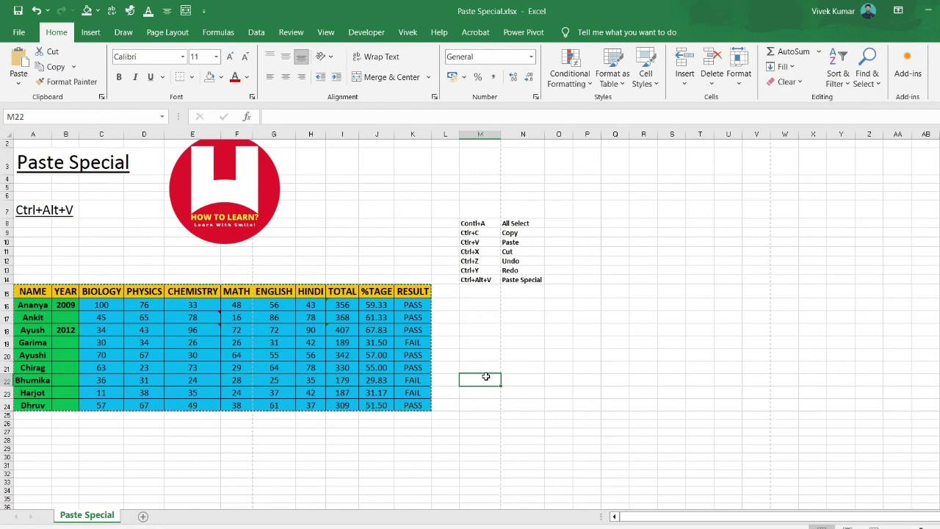
{"action": "key", "text": "ctrl+v"}
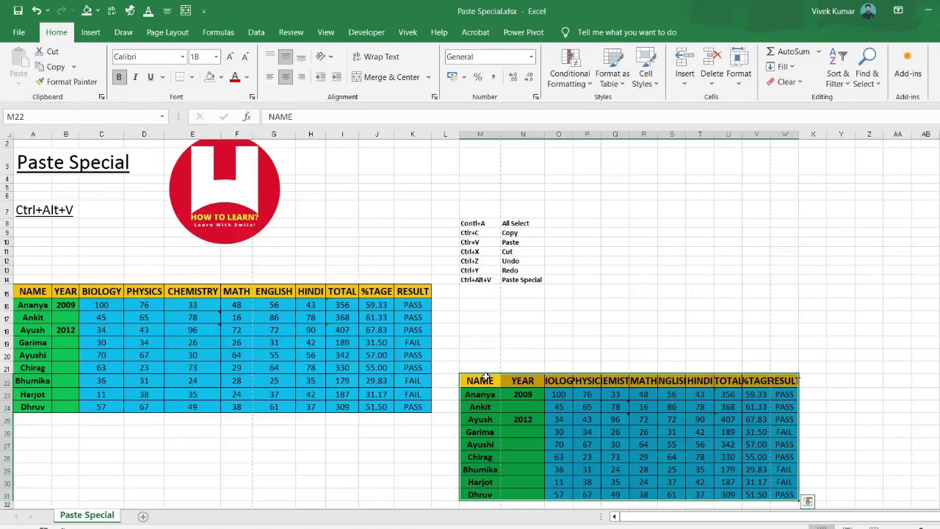
Undo the table paste at M22, and paste the marks table at the same cell again
{"action": "scroll", "coordinate": [486, 377], "scroll_direction": "down", "scroll_amount": 1}
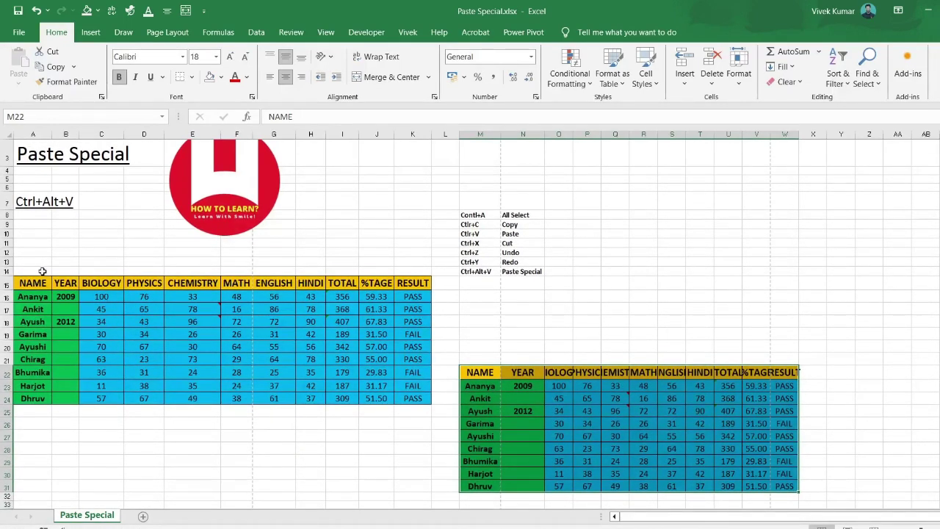
{"action": "key", "text": "ctrl+z"}
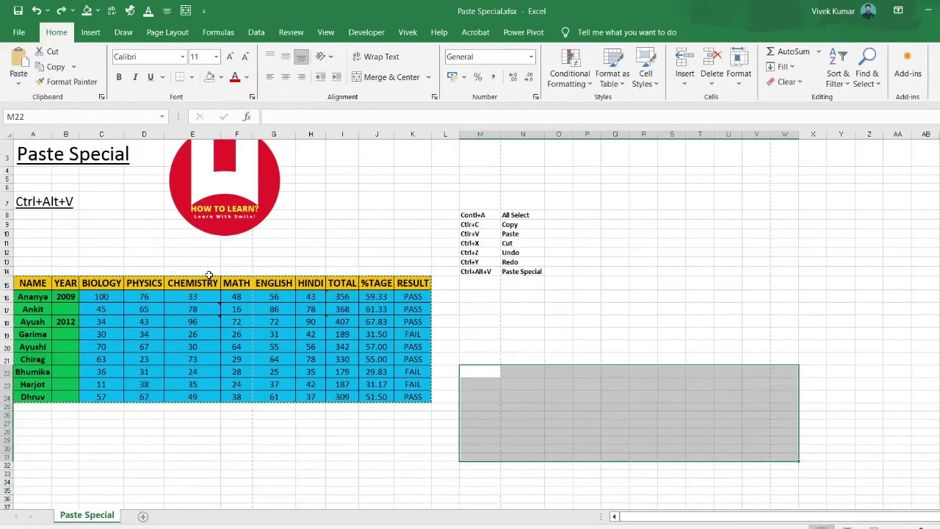
{"action": "left_click", "coordinate": [468, 373]}
{"action": "key", "text": "Return"}
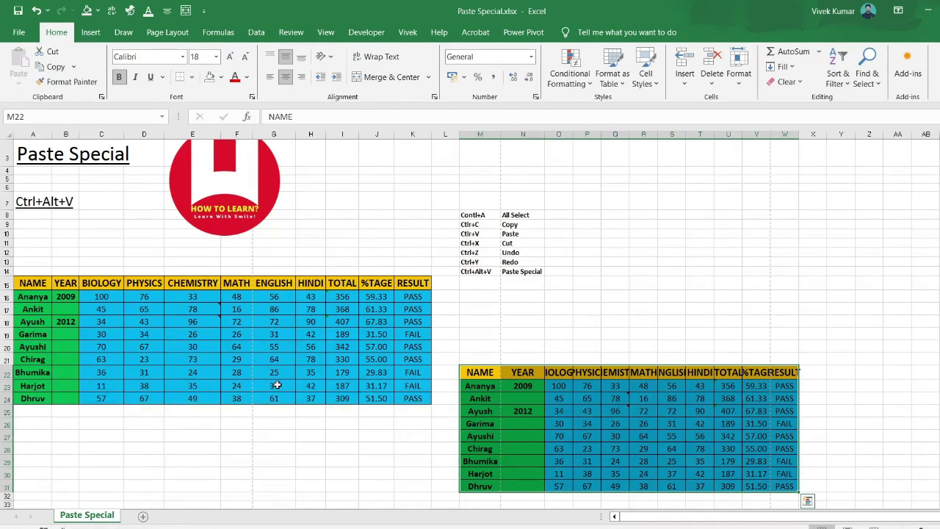
Copy the shortcut list in M8:N14 and paste it at cell Q10
{"action": "left_click_drag", "start_coordinate": [478, 218], "coordinate": [511, 272]}
{"action": "key", "text": "ctrl+c"}
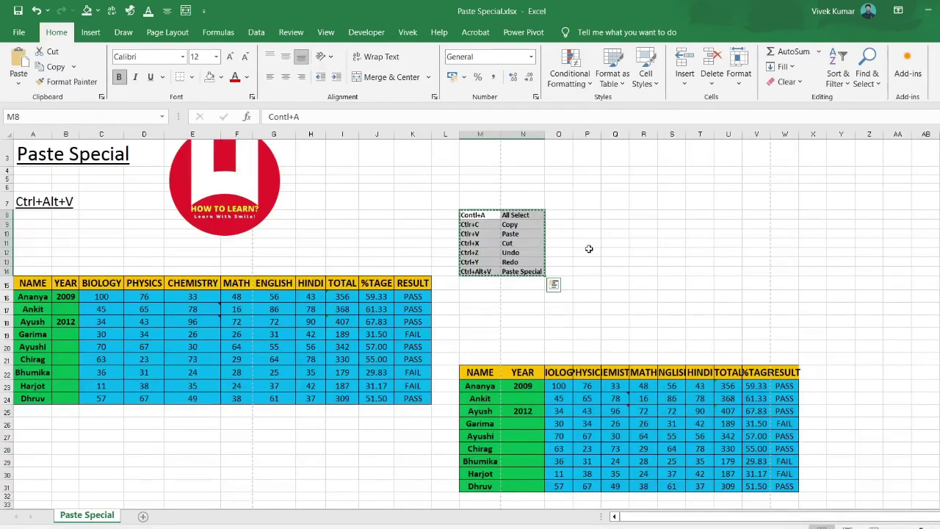
{"action": "left_click", "coordinate": [604, 233]}
{"action": "key", "text": "ctrl+v"}
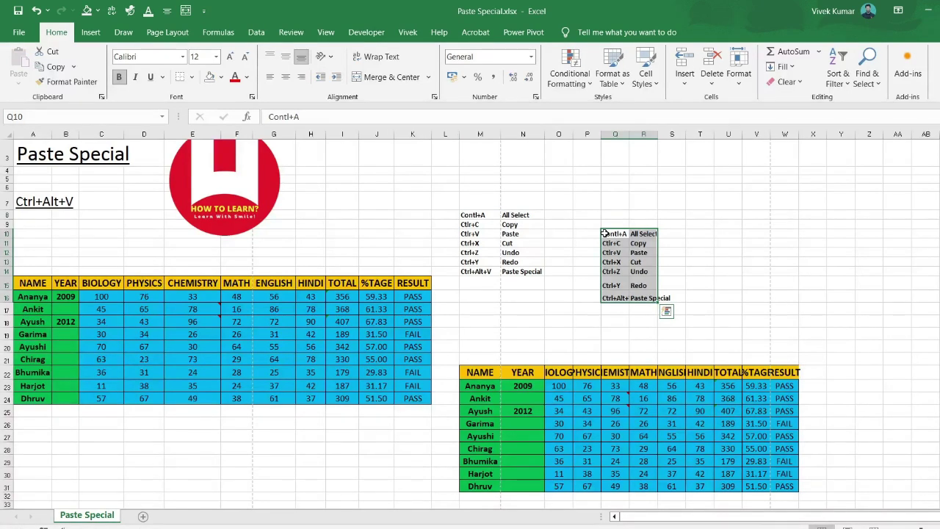
Try to paste the shortcut list again at cell T11, and undo the paste at Q10
{"action": "left_click", "coordinate": [703, 242]}
{"action": "key", "text": "Return"}
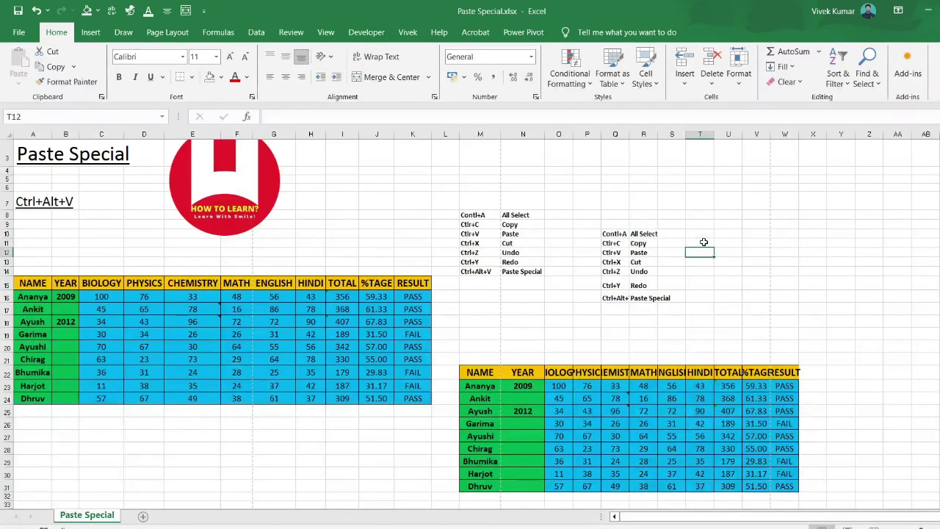
{"action": "left_click", "coordinate": [703, 227]}
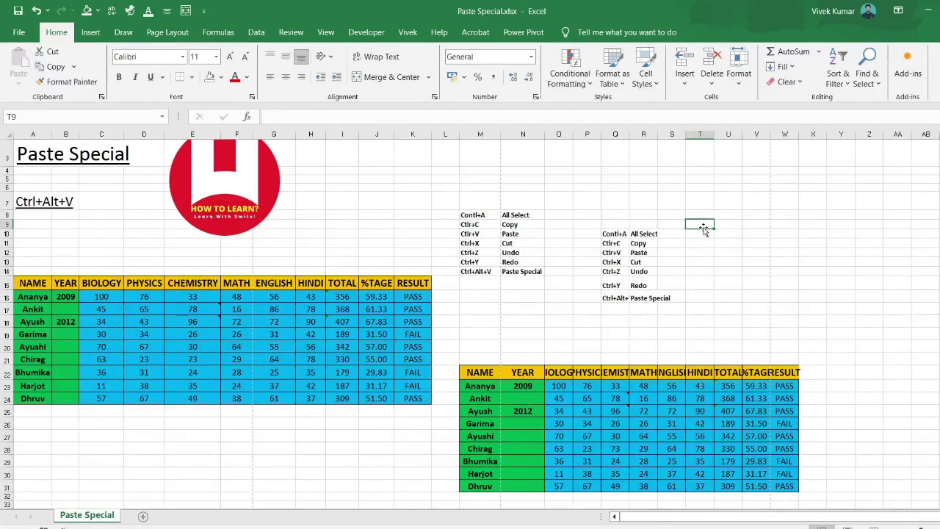
{"action": "key", "text": "ctrl+z"}
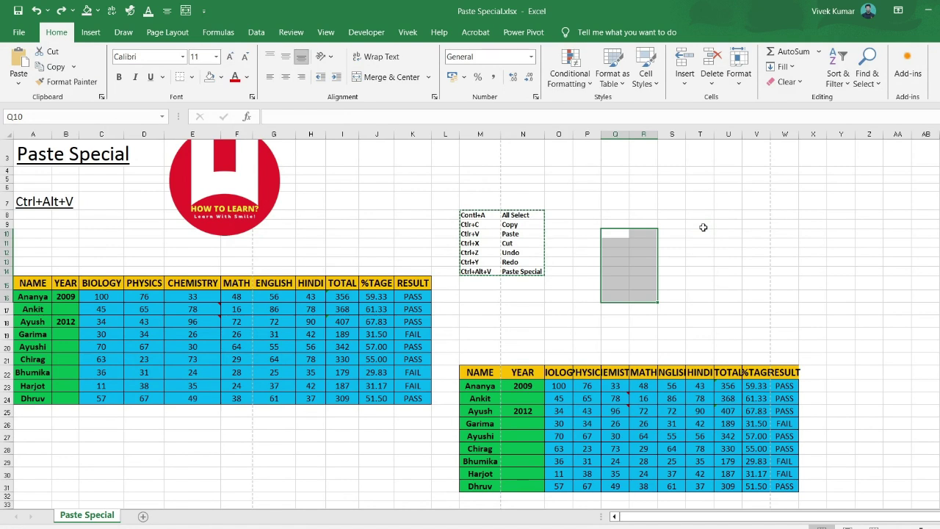
{"action": "left_click", "coordinate": [619, 270]}
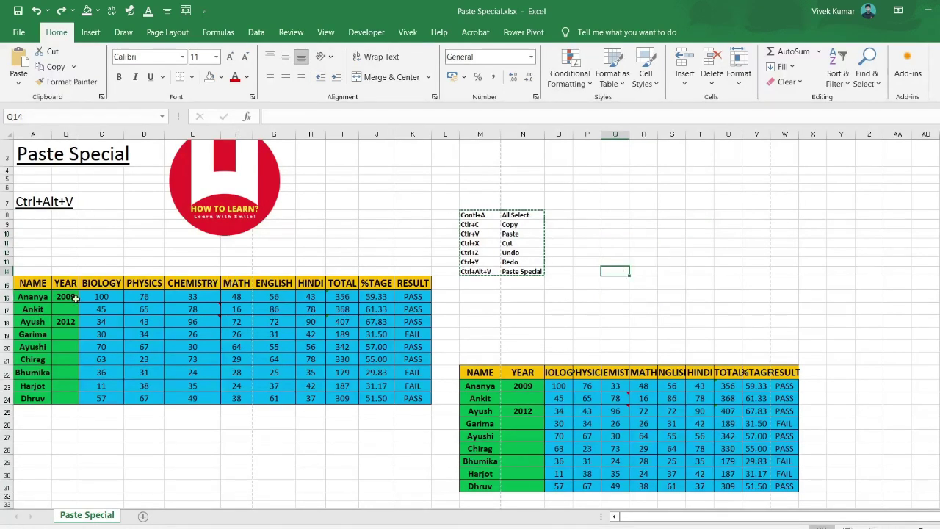
Copy the original marks table A15:K24 and paste it below at cell A27
{"action": "left_click_drag", "start_coordinate": [38, 286], "coordinate": [396, 397]}
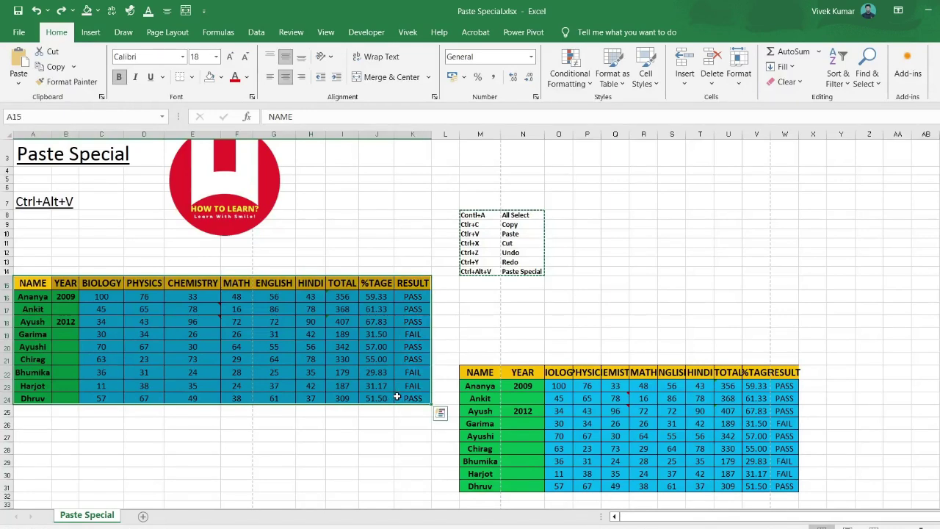
{"action": "key", "text": "ctrl+q"}
{"action": "left_click_drag", "start_coordinate": [46, 285], "coordinate": [420, 399]}
{"action": "key", "text": "ctrl+c"}
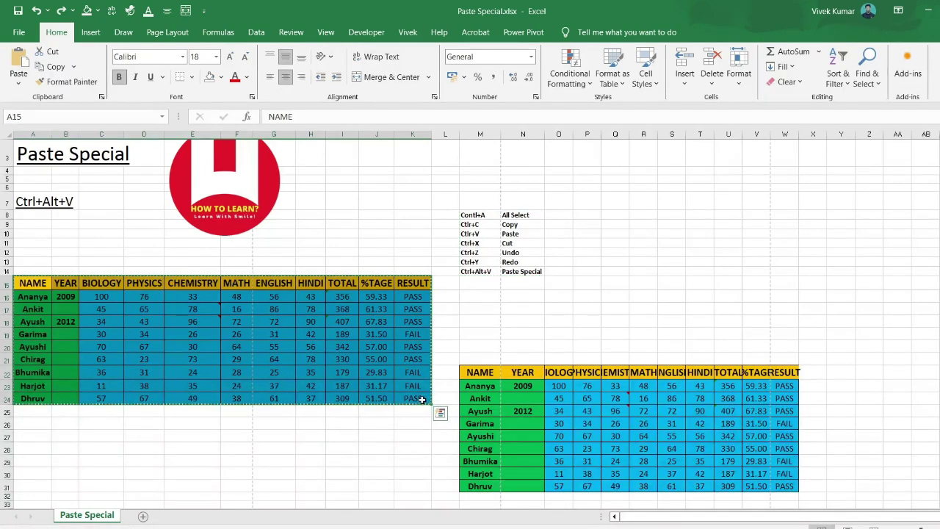
{"action": "scroll", "coordinate": [422, 399], "scroll_direction": "down", "scroll_amount": 5}
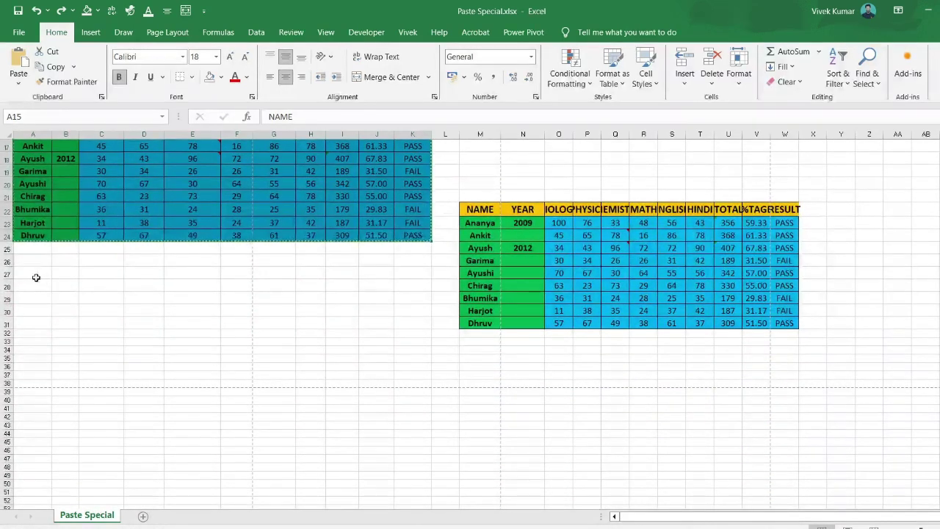
{"action": "left_click", "coordinate": [36, 274]}
{"action": "key", "text": "ctrl+v"}
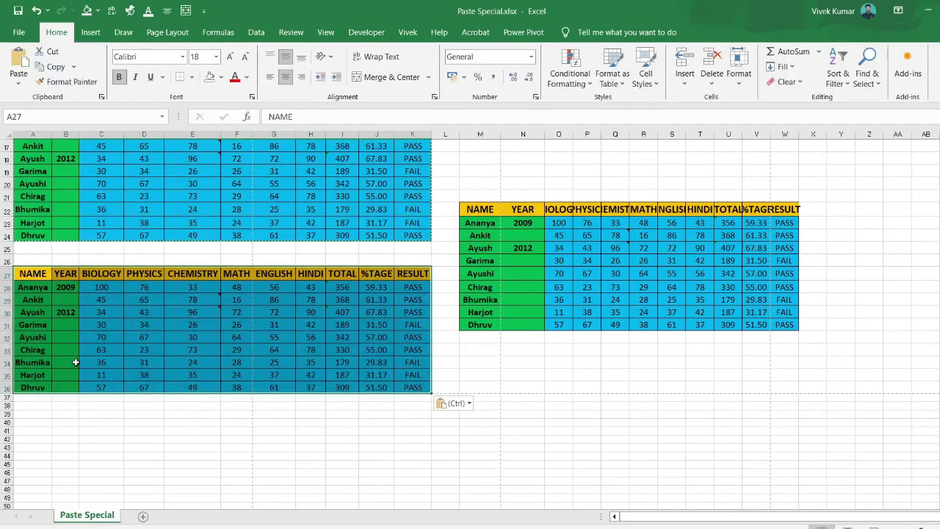
Paste three more copies of the marks table down column A, at cells A40, A55 and A73
{"action": "scroll", "coordinate": [44, 235], "scroll_direction": "up", "scroll_amount": 3}
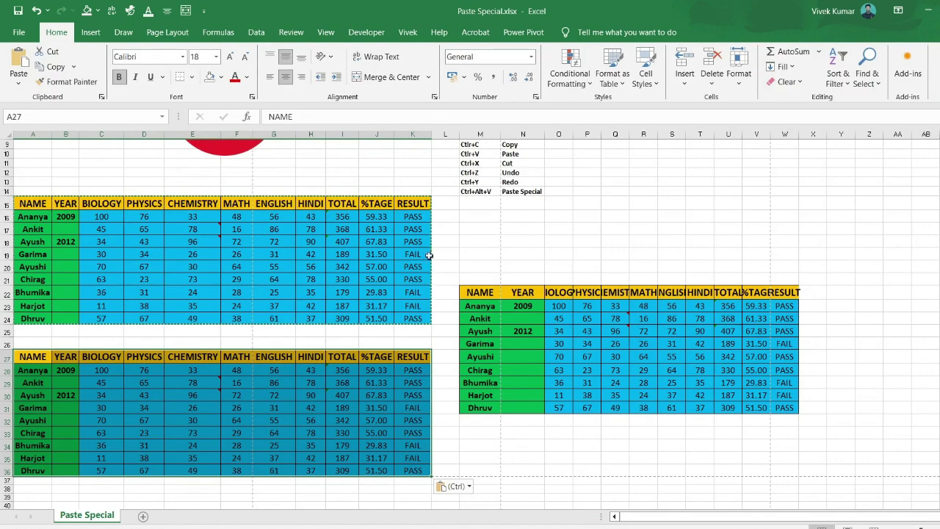
{"action": "scroll", "coordinate": [195, 464], "scroll_direction": "down", "scroll_amount": 3}
{"action": "left_click", "coordinate": [32, 375]}
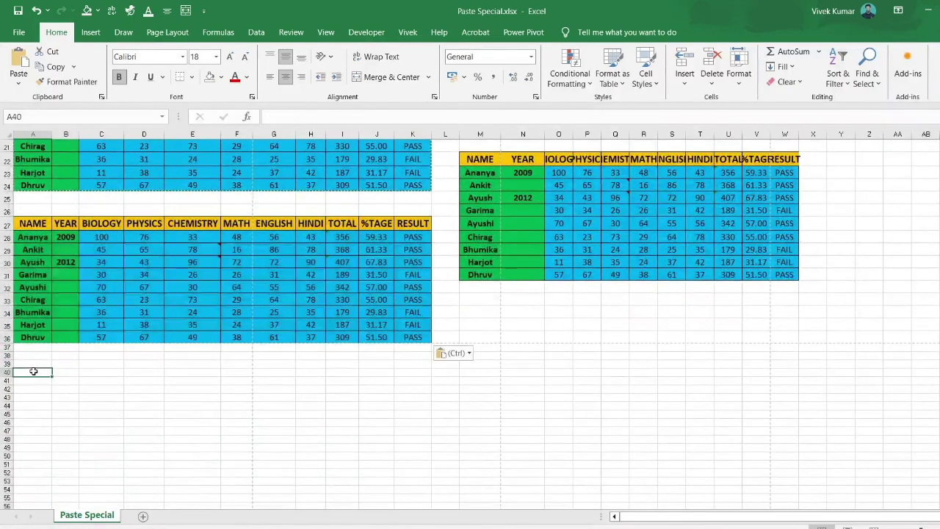
{"action": "key", "text": "ctrl+v"}
{"action": "scroll", "coordinate": [32, 382], "scroll_direction": "down", "scroll_amount": 4}
{"action": "left_click", "coordinate": [32, 403]}
{"action": "key", "text": "ctrl+v"}
{"action": "scroll", "coordinate": [33, 431], "scroll_direction": "down", "scroll_amount": 5}
{"action": "left_click", "coordinate": [25, 407]}
{"action": "key", "text": "ctrl+v"}
{"action": "scroll", "coordinate": [174, 271], "scroll_direction": "up", "scroll_amount": 16}
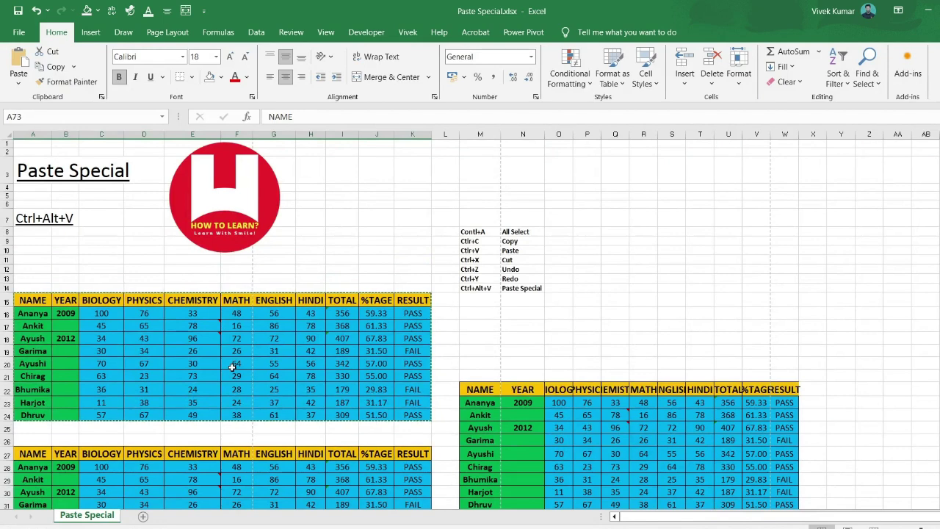
Enter the text "bsjdfj" in cell O8 beside the shortcut list
{"action": "left_click", "coordinate": [559, 232]}
{"action": "type", "text": "bsjdfj"}
{"action": "key", "text": "Return"}
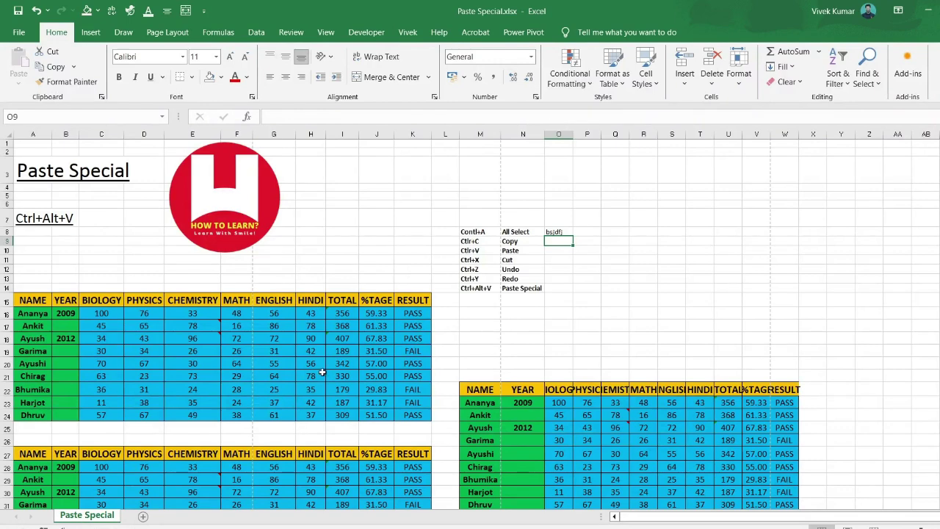
Undo the text entry in O8 and all pasted table copies, including the one at M22
{"action": "key", "text": "ctrl+z"}
{"action": "key", "text": "ctrl+z"}
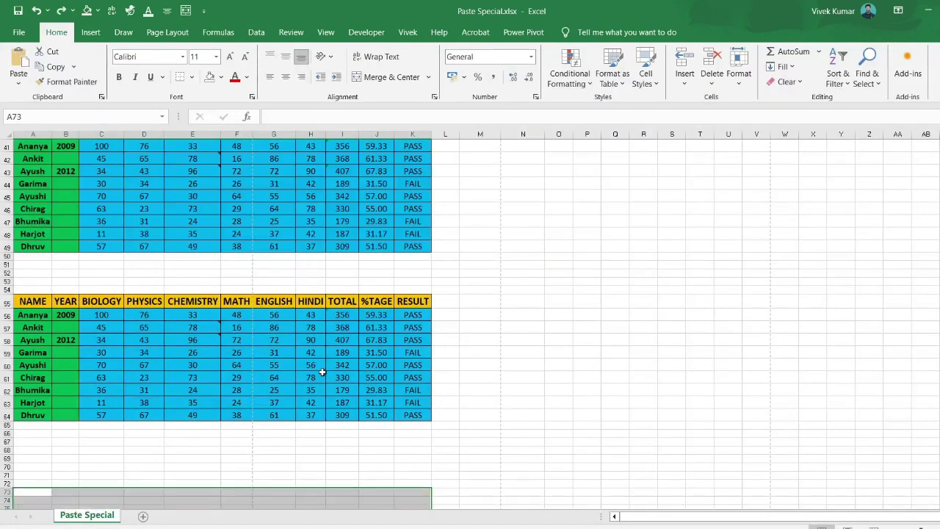
{"action": "key", "text": "ctrl+z"}
{"action": "key", "text": "ctrl+z"}
{"action": "key", "text": "ctrl+z"}
{"action": "key", "text": "ctrl+z"}
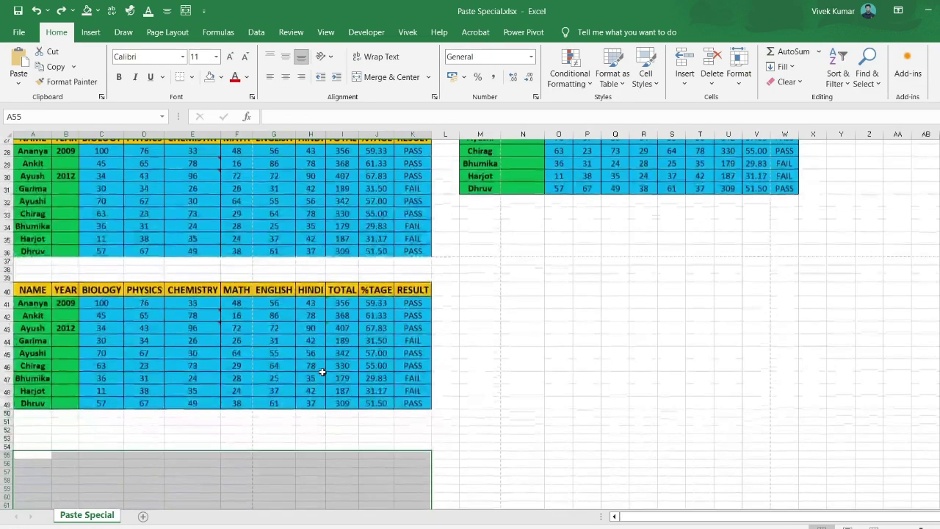
{"action": "key", "text": "ctrl+z"}
{"action": "key", "text": "ctrl+z"}
{"action": "key", "text": "ctrl+z"}
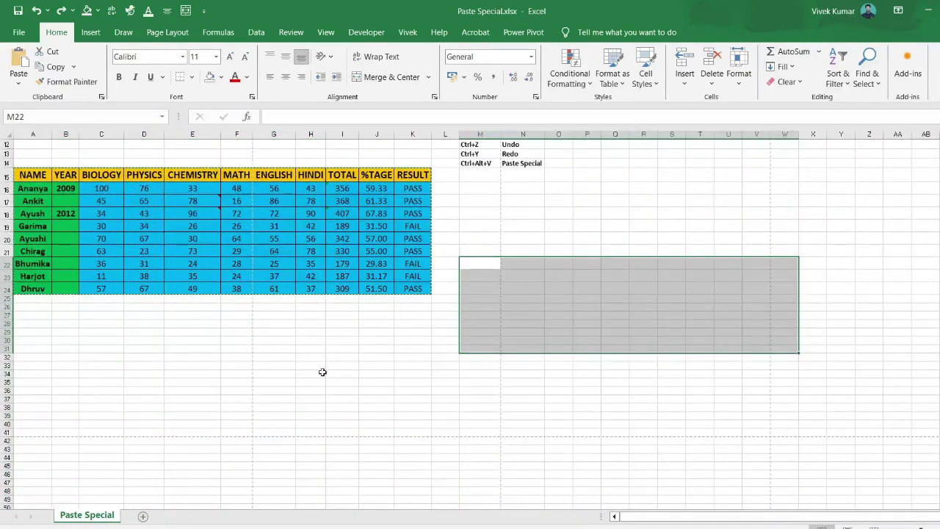
{"action": "scroll", "coordinate": [322, 372], "scroll_direction": "up", "scroll_amount": 4}
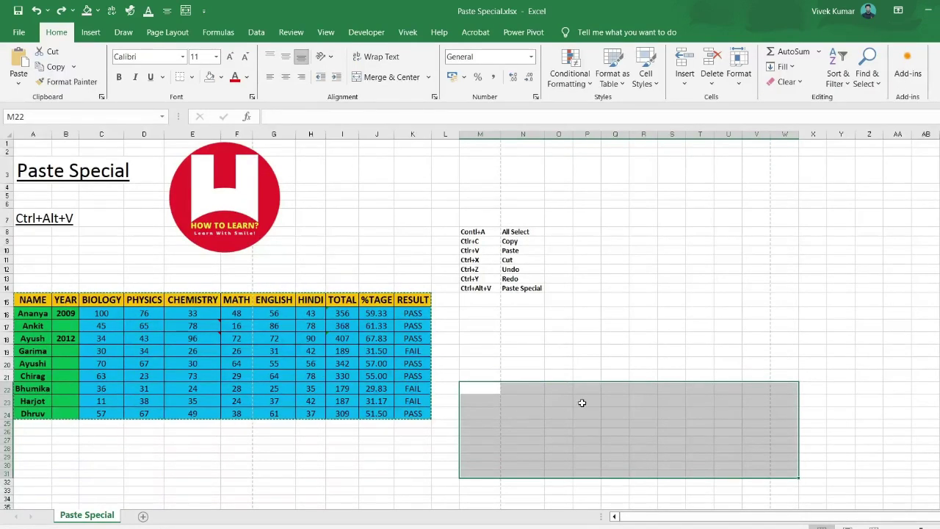
{"action": "scroll", "coordinate": [533, 269], "scroll_direction": "up", "scroll_amount": 4}
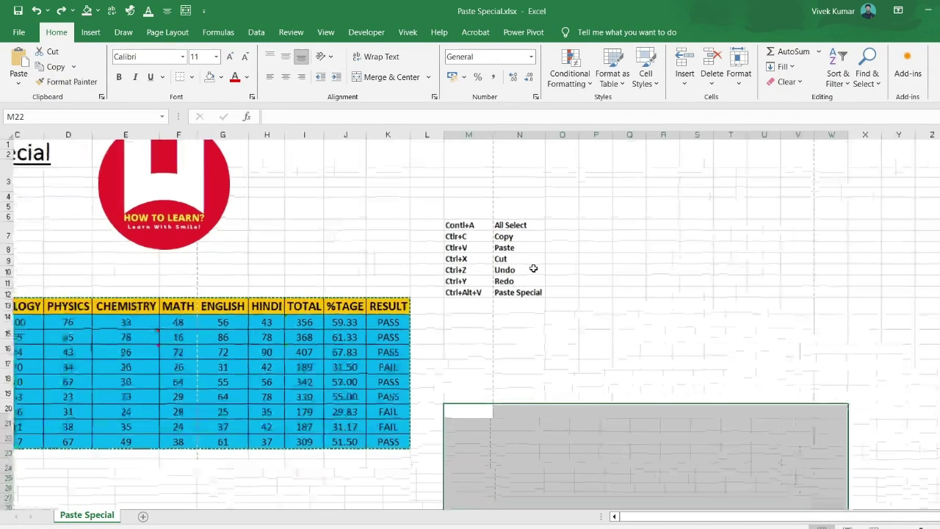
Review the All Select, Copy, Paste and Cut entries in the shortcut list
{"action": "left_click", "coordinate": [540, 216]}
{"action": "left_click", "coordinate": [544, 231]}
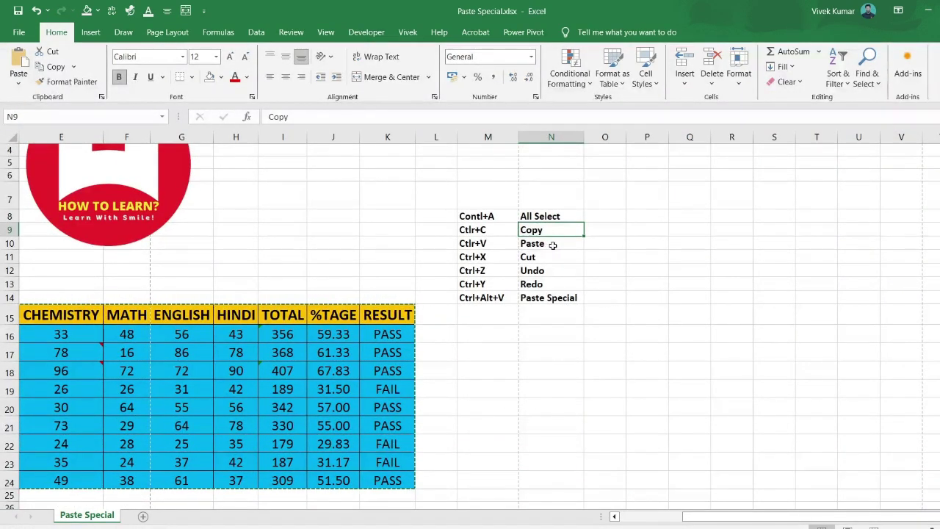
{"action": "left_click", "coordinate": [552, 244]}
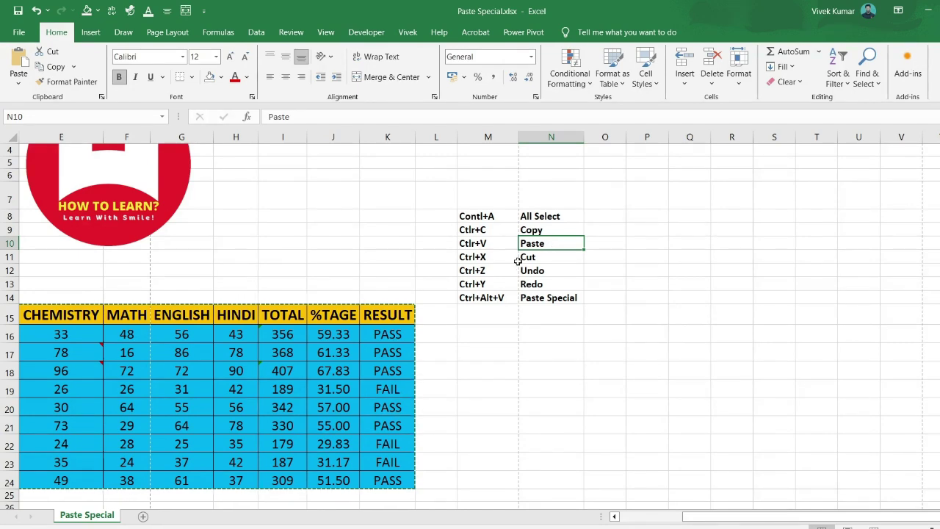
{"action": "left_click", "coordinate": [491, 257]}
{"action": "left_click", "coordinate": [547, 257]}
Copy the marks table A15:K24, paste it at cell A28, and undo the paste
{"action": "scroll", "coordinate": [399, 272], "scroll_direction": "left", "scroll_amount": 4}
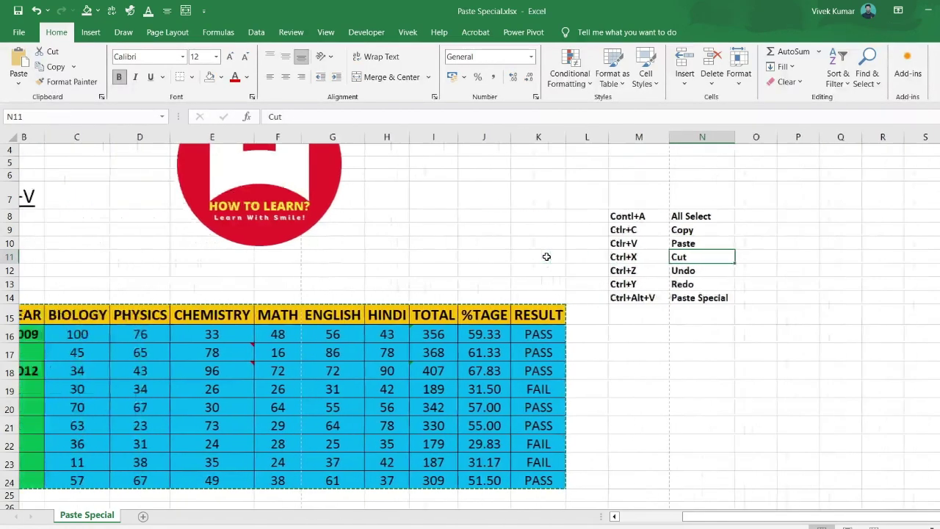
{"action": "left_click", "coordinate": [268, 373]}
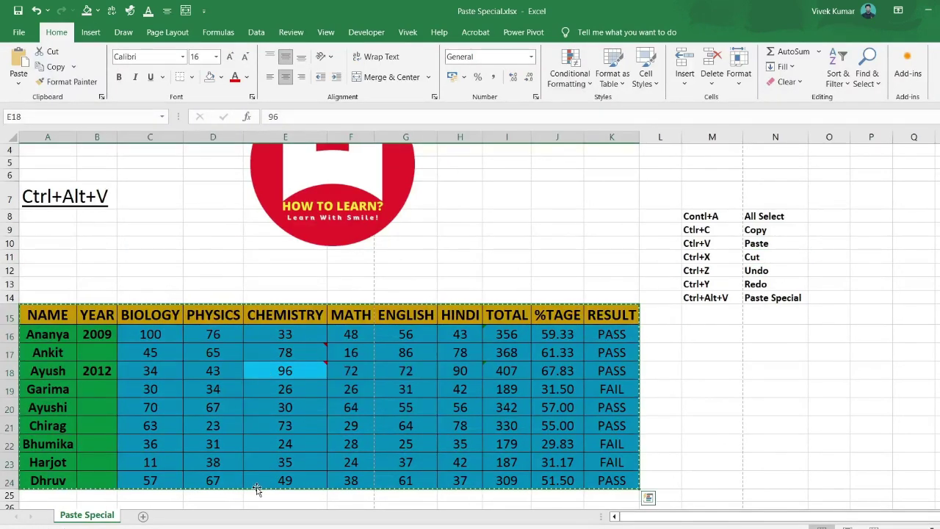
{"action": "scroll", "coordinate": [256, 488], "scroll_direction": "down", "scroll_amount": 3}
{"action": "left_click", "coordinate": [66, 415]}
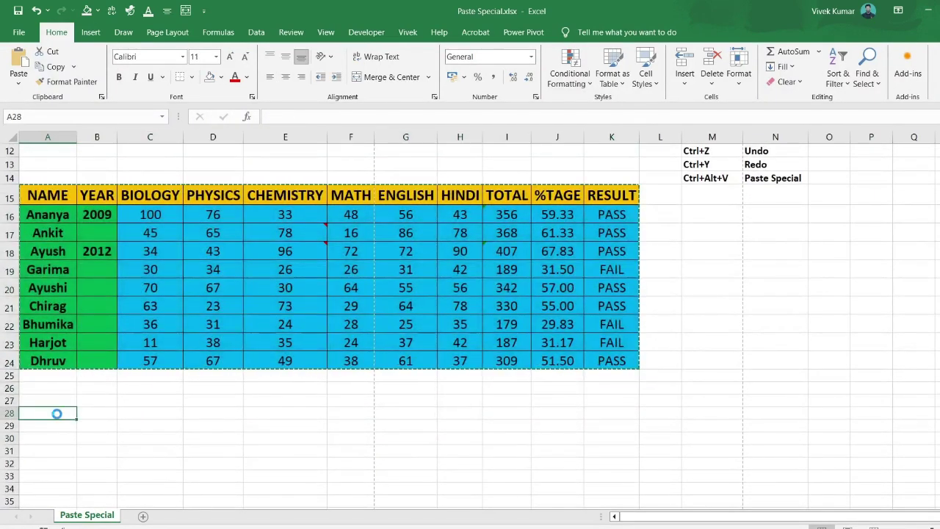
{"action": "key", "text": "ctrl+v"}
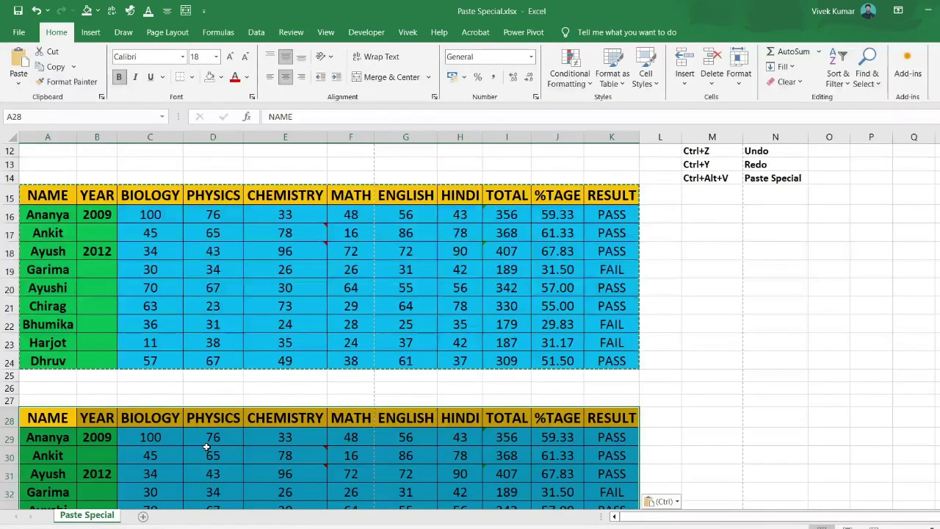
{"action": "key", "text": "ctrl+z"}
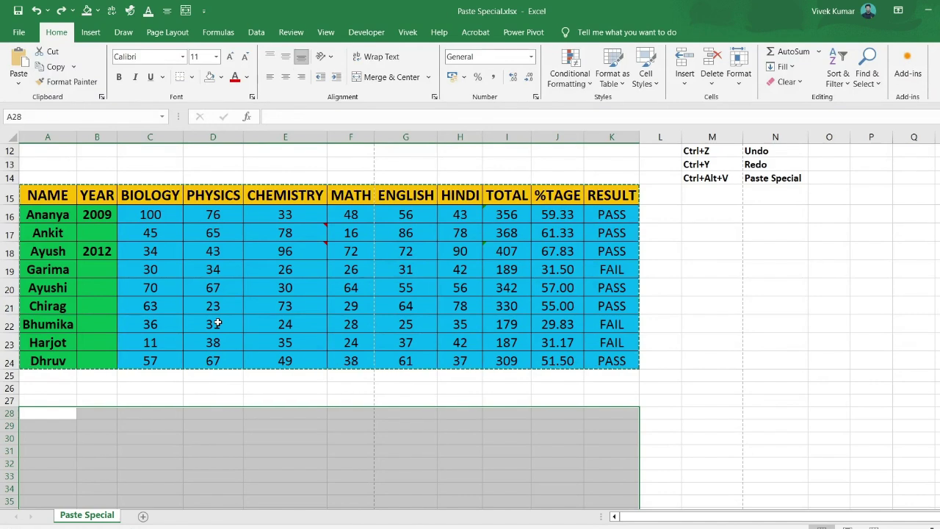
Cut the original marks table A15:K24 and paste it at cell A28
{"action": "left_click", "coordinate": [62, 196]}
{"action": "key", "text": "ctrl+v"}
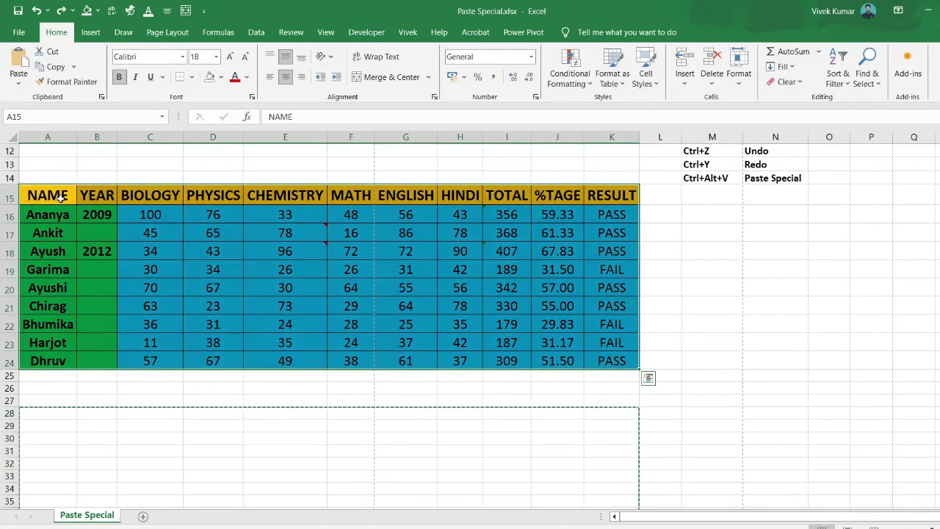
{"action": "right_click", "coordinate": [61, 196]}
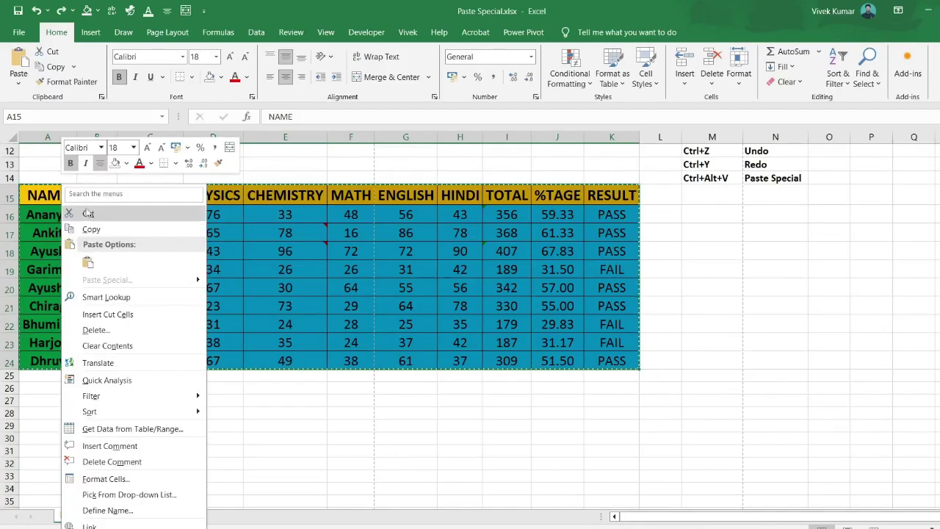
{"action": "left_click", "coordinate": [88, 214]}
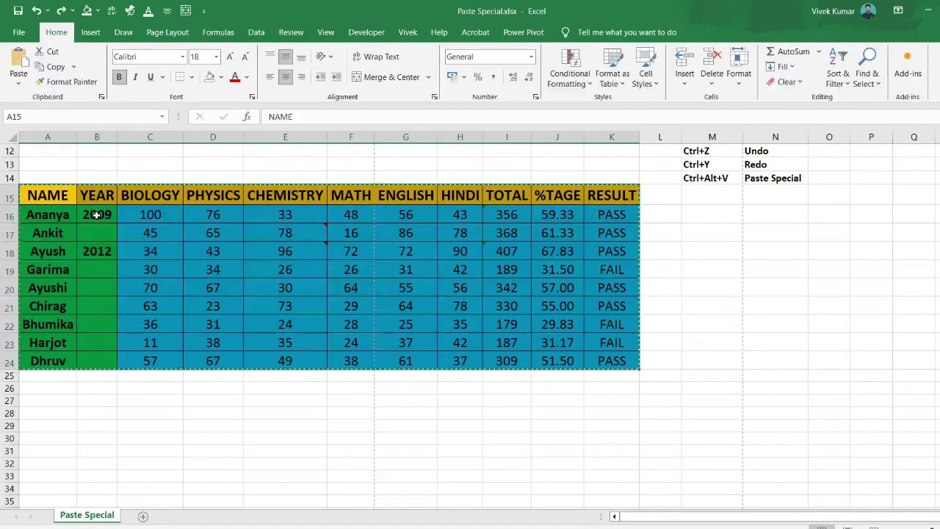
{"action": "left_click", "coordinate": [33, 418]}
{"action": "key", "text": "ctrl+v"}
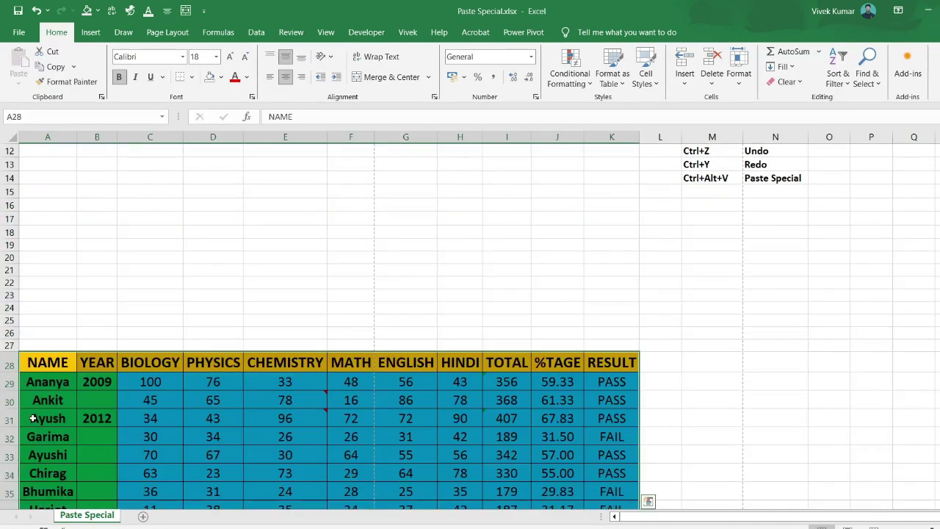
Check the vacated and new table locations, and undo the move of the marks table
{"action": "scroll", "coordinate": [138, 388], "scroll_direction": "down", "scroll_amount": 6}
{"action": "scroll", "coordinate": [138, 388], "scroll_direction": "up", "scroll_amount": 10}
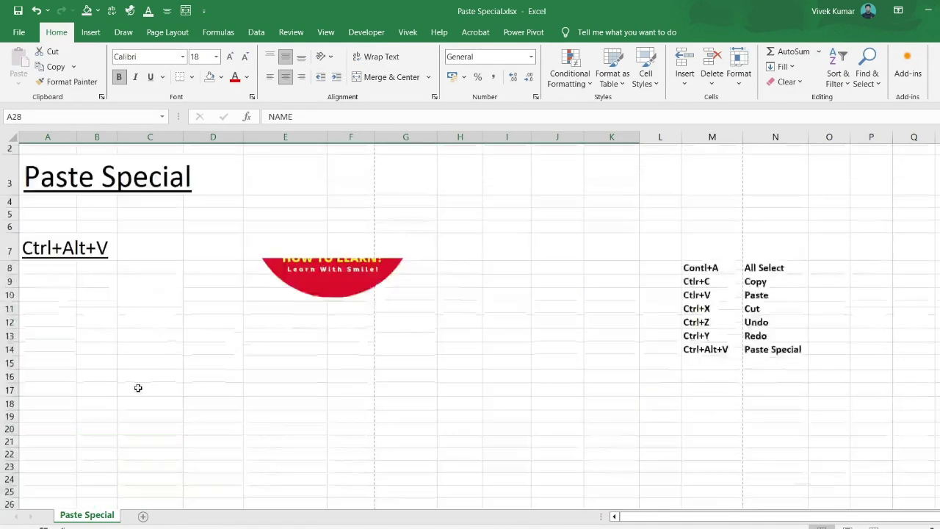
{"action": "scroll", "coordinate": [138, 387], "scroll_direction": "down", "scroll_amount": 2}
{"action": "scroll", "coordinate": [138, 387], "scroll_direction": "down", "scroll_amount": 1}
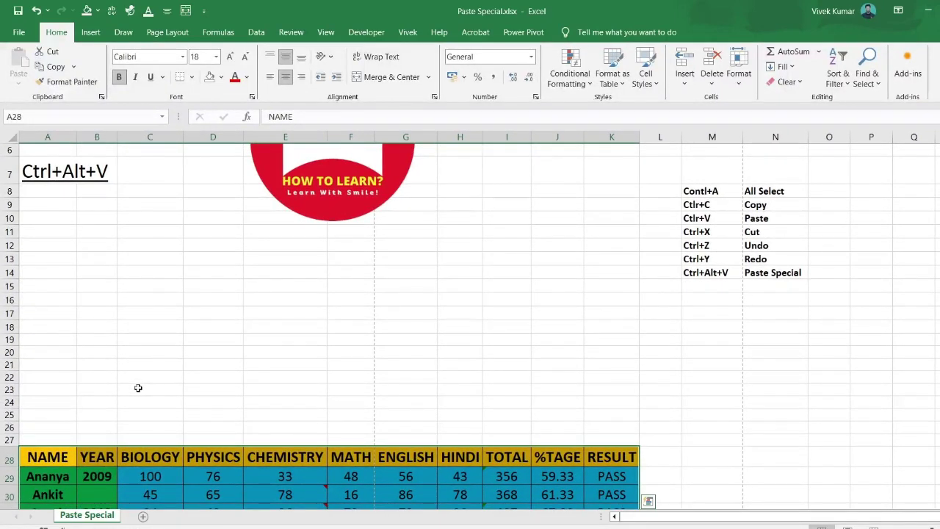
{"action": "key", "text": "ctrl+z"}
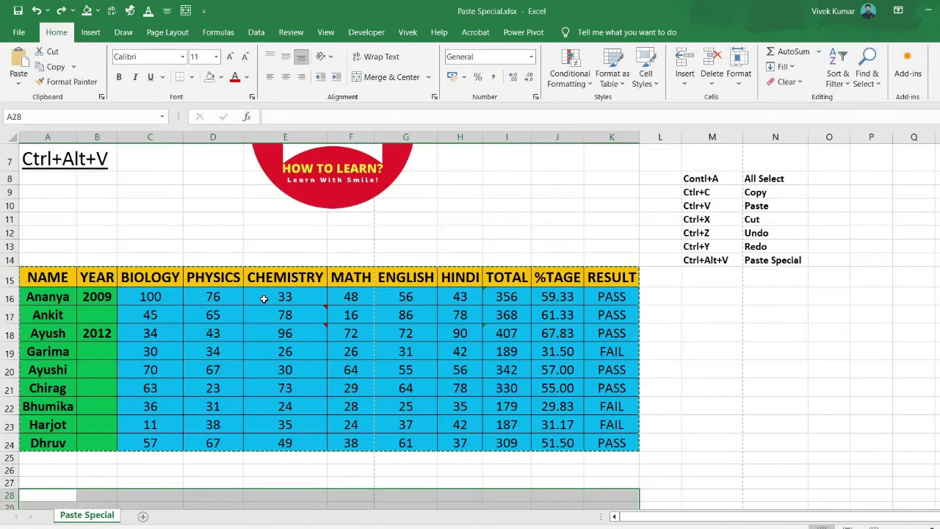
Copy the marks table A15:K24 and paste it at cell M17 below the shortcut list
{"action": "left_click", "coordinate": [62, 277]}
{"action": "key", "text": "ctrl+v"}
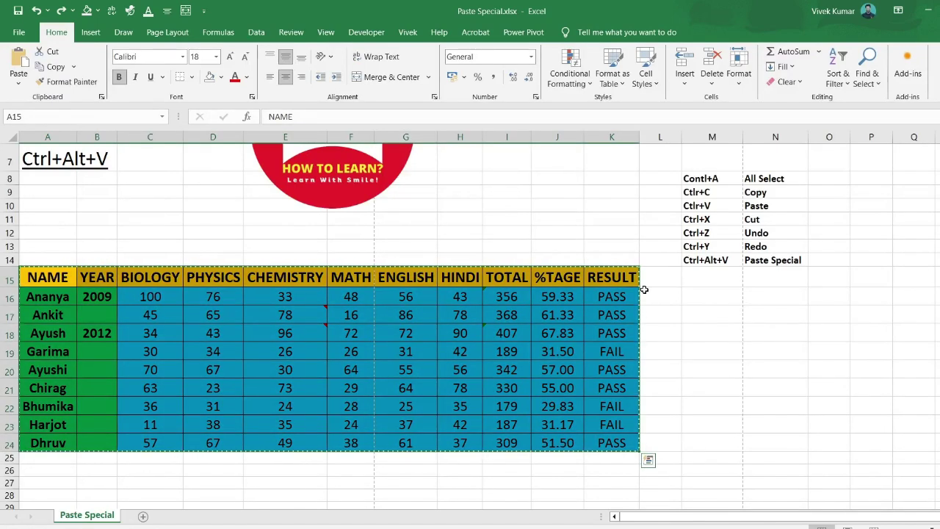
{"action": "left_click", "coordinate": [712, 311]}
{"action": "key", "text": "ctrl+v"}
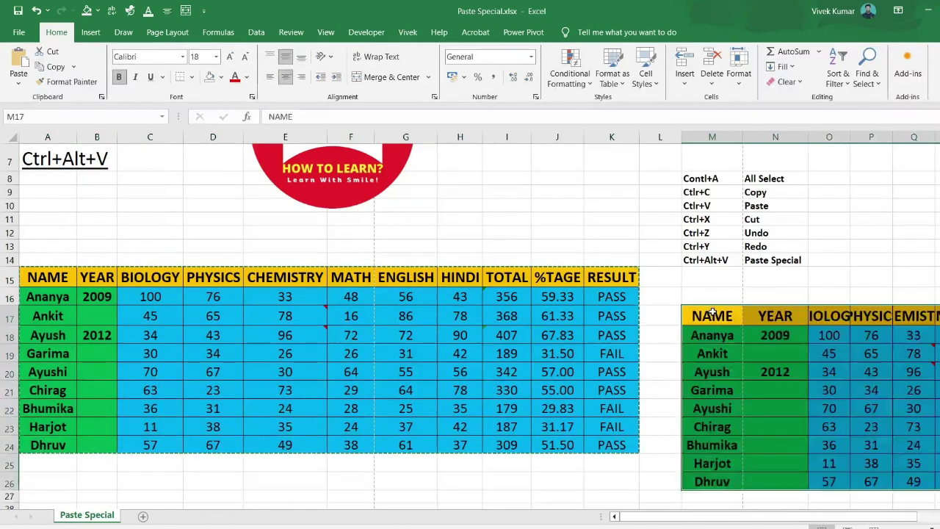
Undo the table copy pasted at cell M17
{"action": "key", "text": "ctrl"}
{"action": "right_click", "coordinate": [856, 350]}
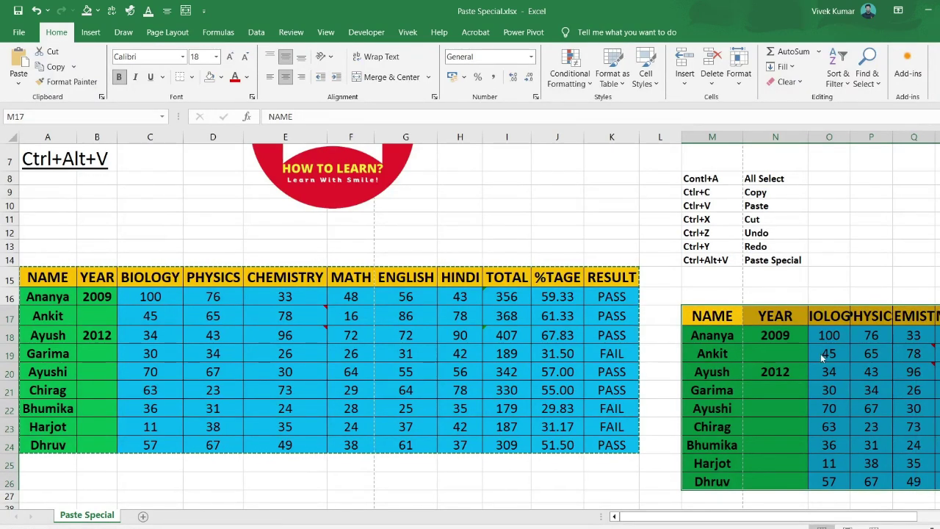
{"action": "left_click", "coordinate": [860, 349]}
{"action": "key", "text": "ctrl+z"}
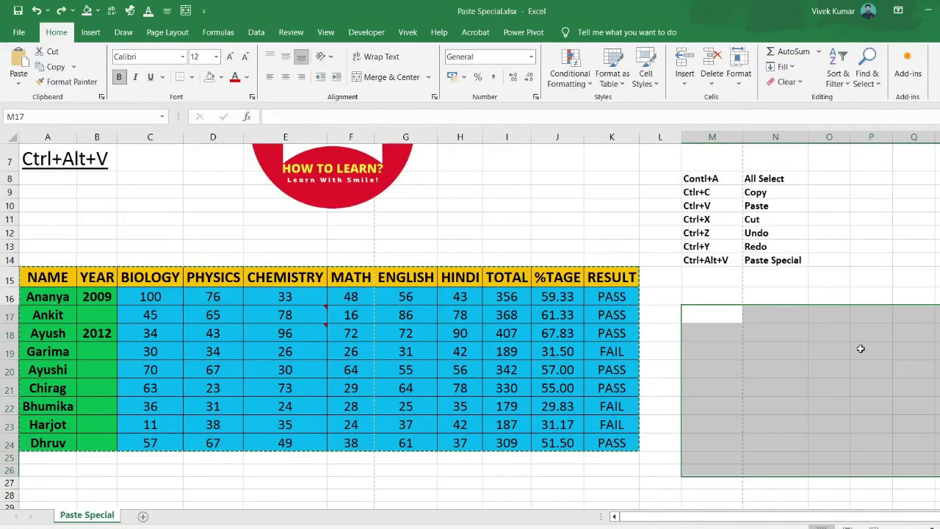
Clear the contents of the marks table A15:K24, keeping its formatting
{"action": "left_click_drag", "start_coordinate": [57, 274], "coordinate": [623, 443]}
{"action": "key", "text": "Delete"}
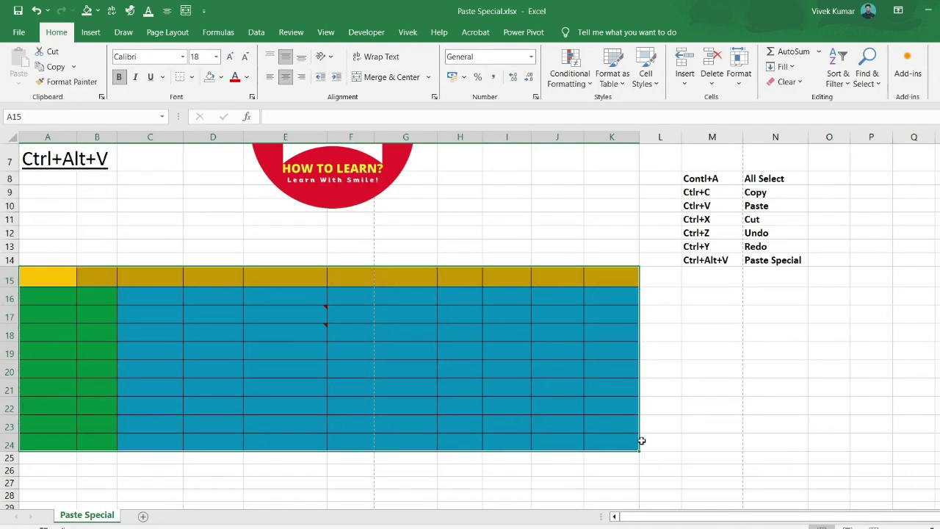
{"action": "left_click", "coordinate": [639, 441]}
{"action": "left_click", "coordinate": [651, 425]}
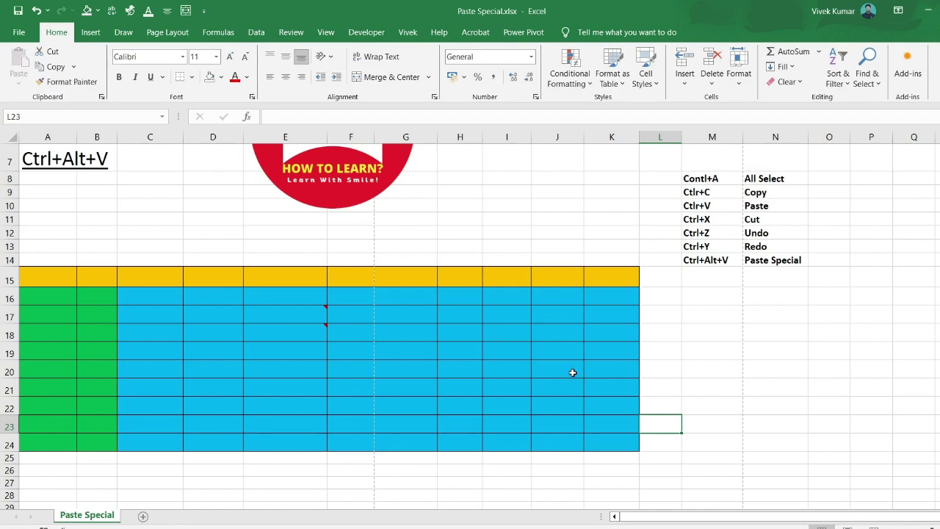
Undo the clearing of the marks table, and redo it
{"action": "key", "text": "ctrl+z"}
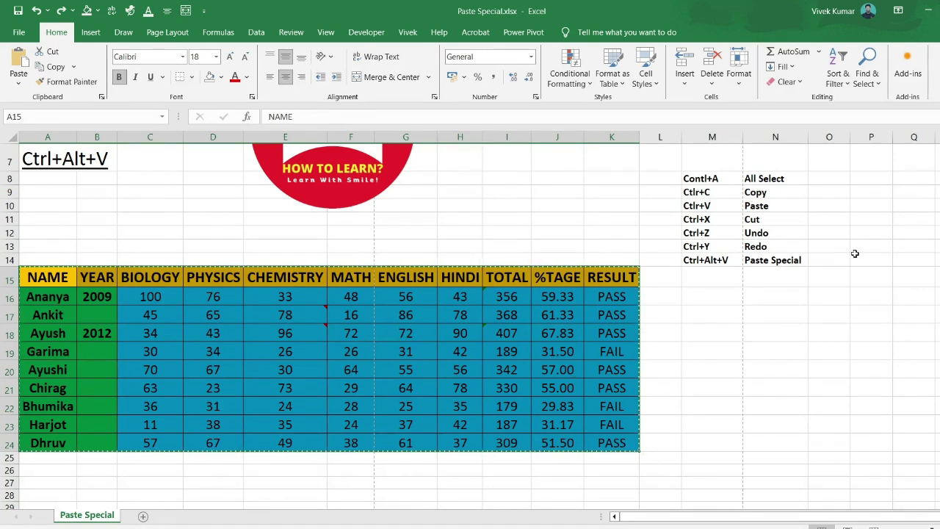
{"action": "left_click", "coordinate": [781, 233]}
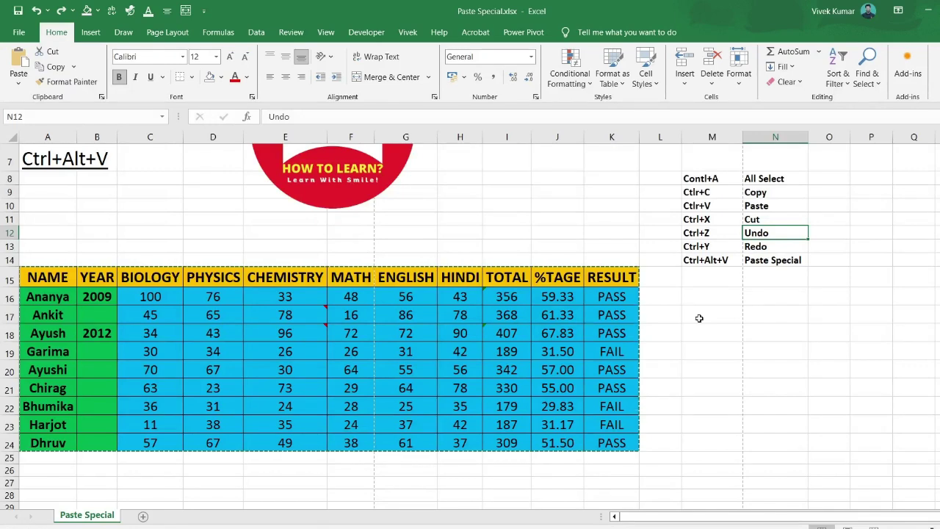
{"action": "key", "text": "ctrl+z"}
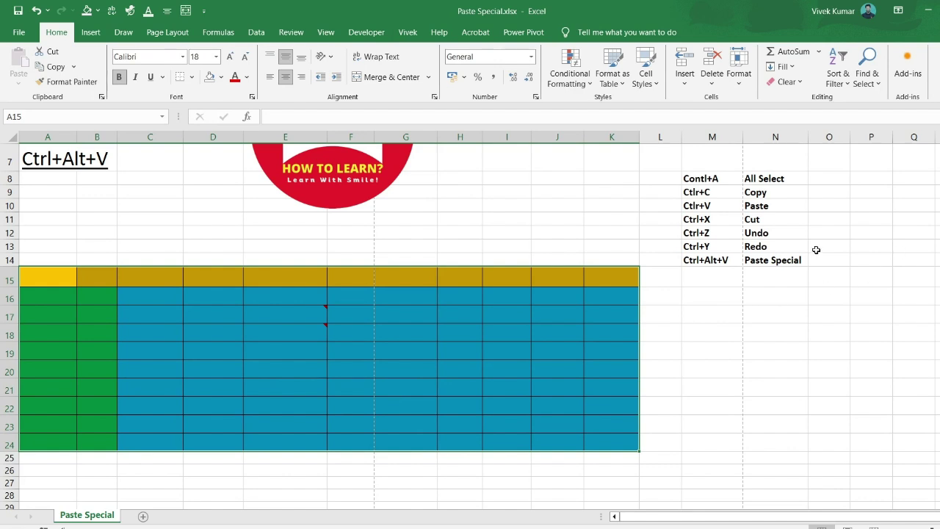
Begin a note in cell O13, discard it, and undo the redone clearing of the marks table
{"action": "left_click", "coordinate": [815, 247]}
{"action": "type", "text": "La"}
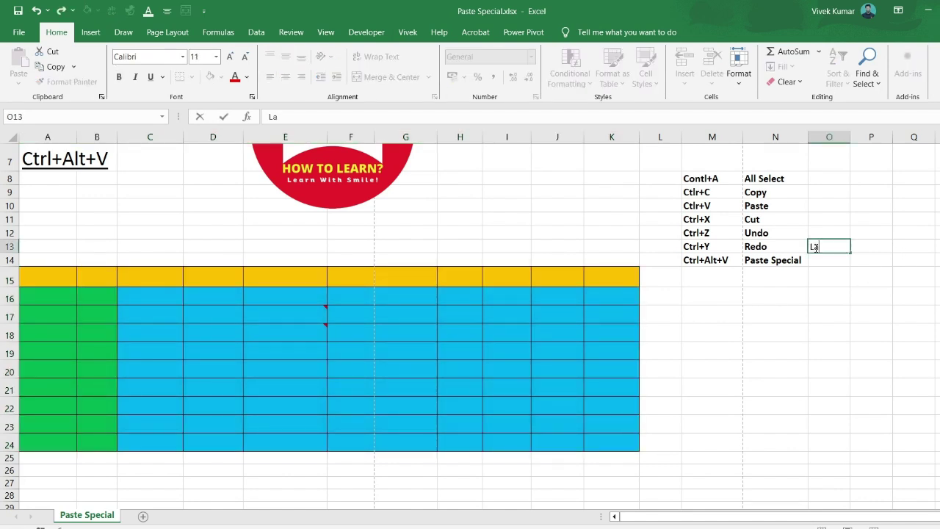
{"action": "key", "text": "BackSpace"}
{"action": "key", "text": "BackSpace"}
{"action": "key", "text": "BackSpace"}
{"action": "key", "text": "Escape"}
{"action": "key", "text": "ctrl+z"}
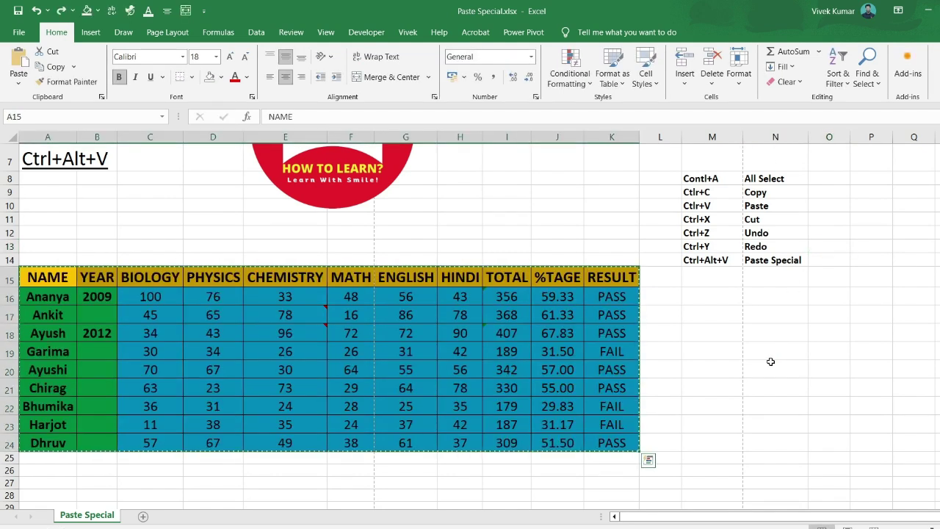
Enter the note "Last Action" in cell O13 beside the Redo shortcut
{"action": "left_click", "coordinate": [824, 242]}
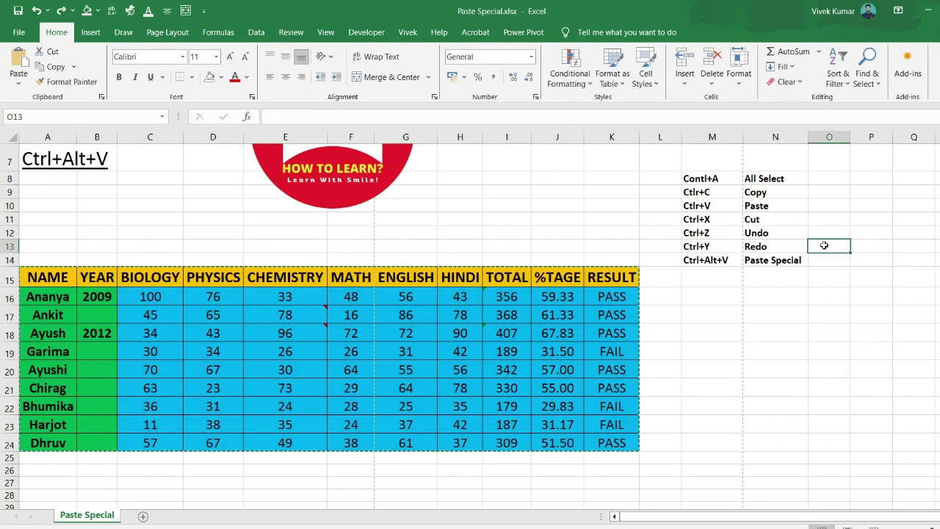
{"action": "type", "text": "Last Action"}
{"action": "key", "text": "Return"}
{"action": "left_click", "coordinate": [840, 252]}
{"action": "left_click", "coordinate": [813, 312]}
Fill the Physics mark in cell D18 with light green
{"action": "left_click", "coordinate": [210, 332]}
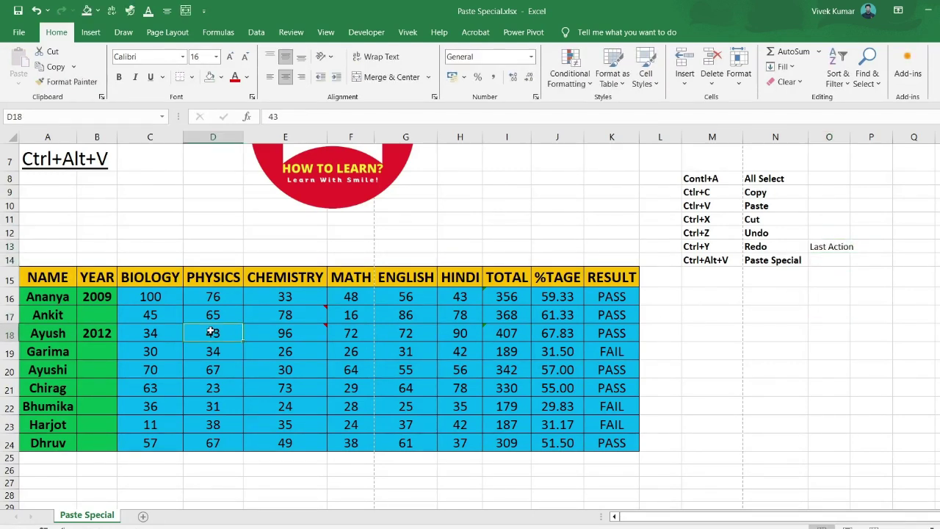
{"action": "left_click", "coordinate": [220, 77]}
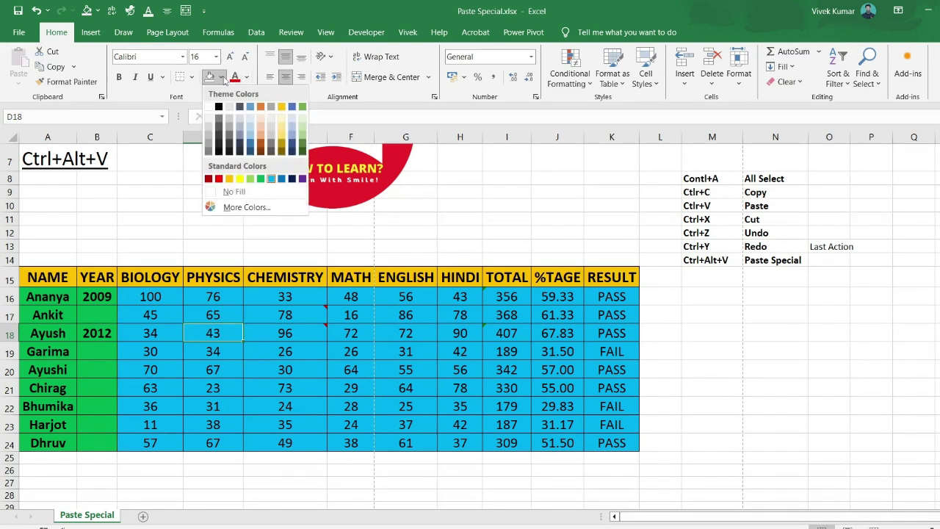
{"action": "left_click", "coordinate": [249, 179]}
Repeat the light green fill on cells F20, G20 and K17 of the marks table
{"action": "left_click", "coordinate": [339, 374]}
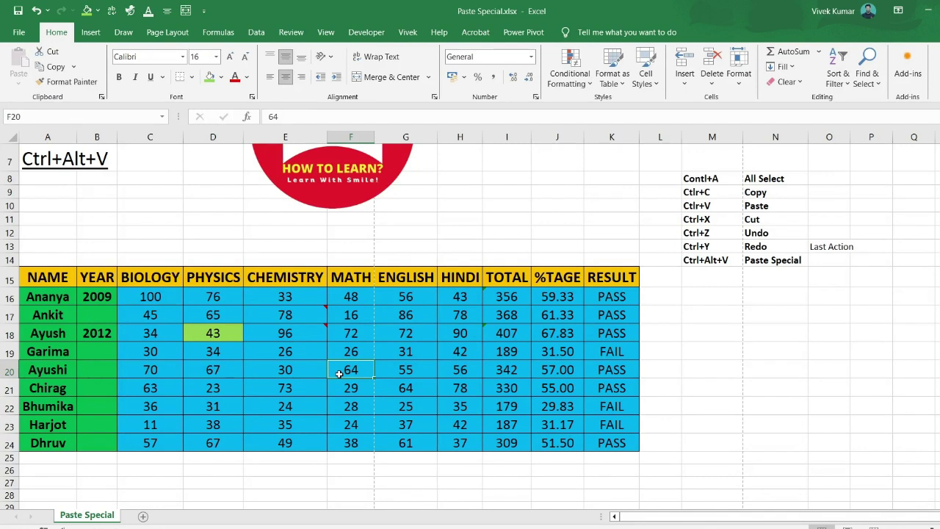
{"action": "key", "text": "ctrl+y"}
{"action": "left_click", "coordinate": [435, 373]}
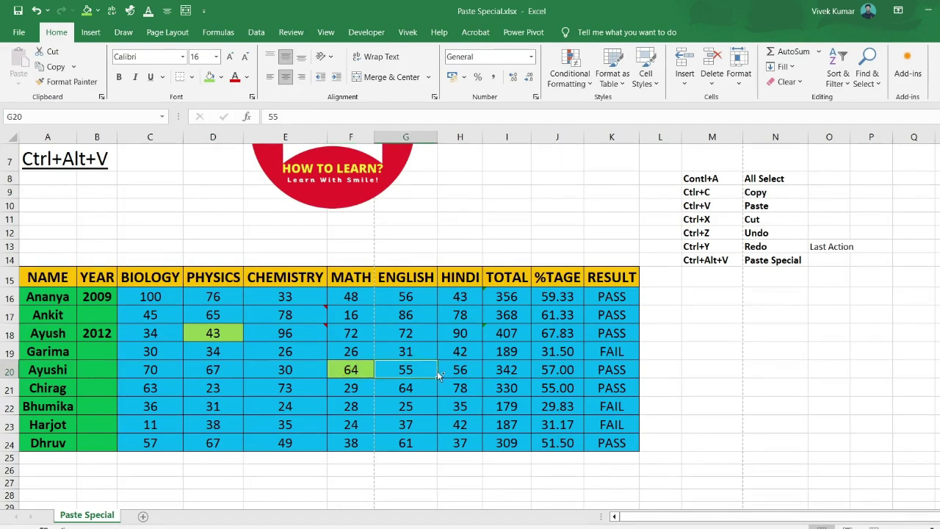
{"action": "key", "text": "ctrl+y"}
{"action": "left_click", "coordinate": [629, 315]}
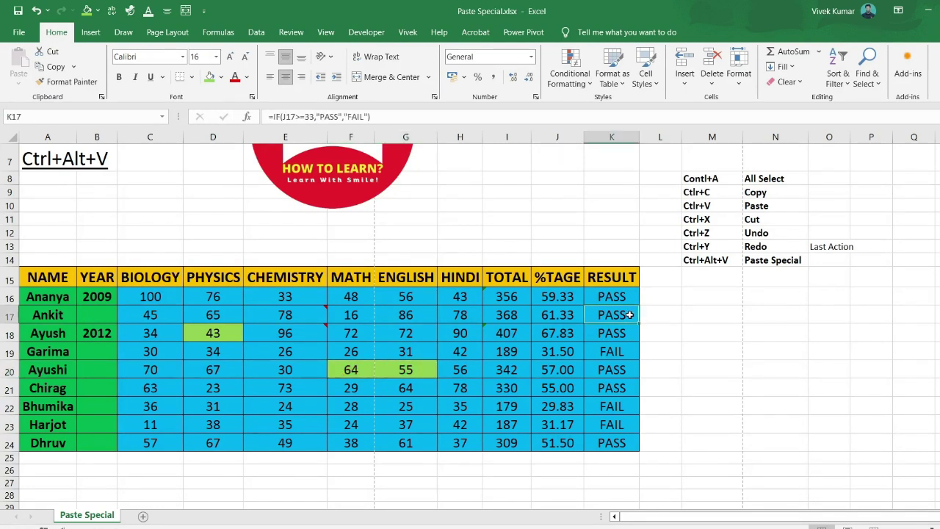
{"action": "key", "text": "ctrl+y"}
Repeat the light green fill on the empty cells N17 and M23 outside the table
{"action": "left_click", "coordinate": [765, 320]}
{"action": "key", "text": "ctrl+y"}
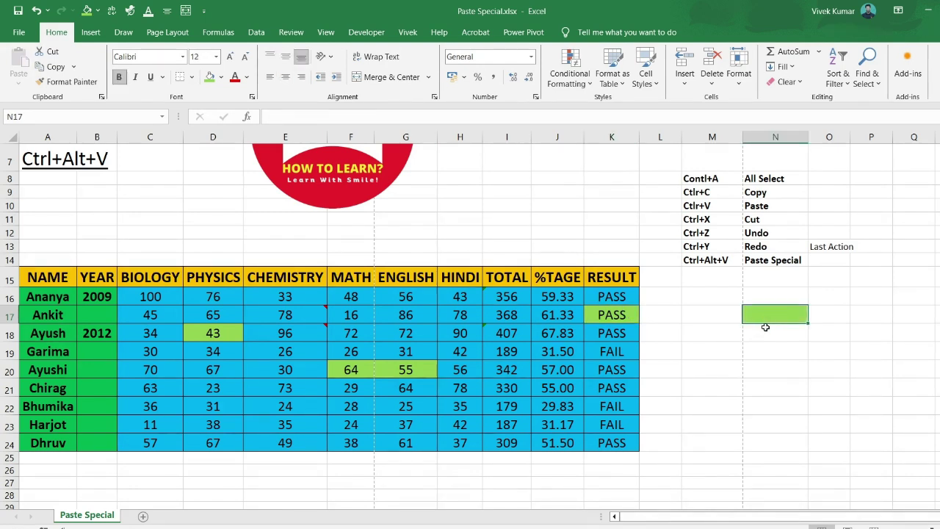
{"action": "left_click", "coordinate": [722, 421]}
{"action": "key", "text": "ctrl+y"}
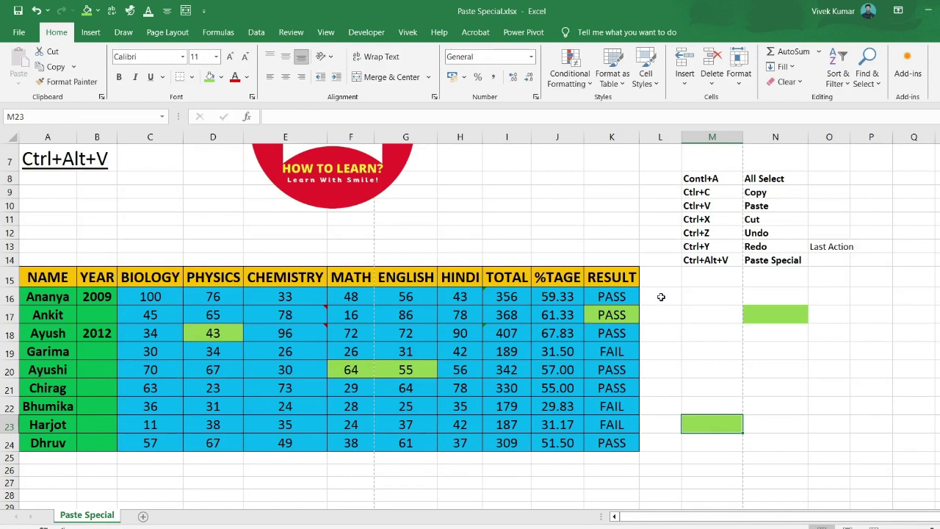
Repeat the light green fill on all the Chemistry marks, E16:E24
{"action": "left_click", "coordinate": [288, 297]}
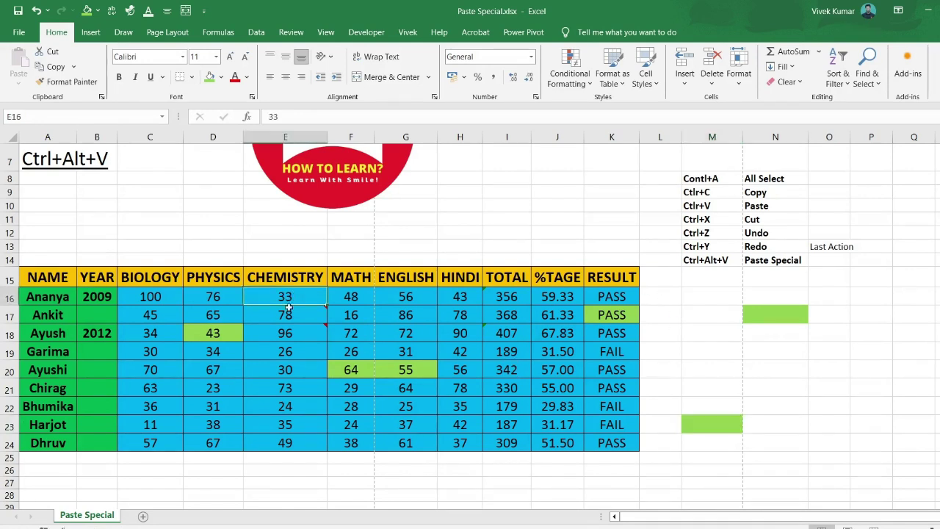
{"action": "left_click_drag", "start_coordinate": [288, 297], "coordinate": [286, 442]}
{"action": "key", "text": "ctrl+y"}
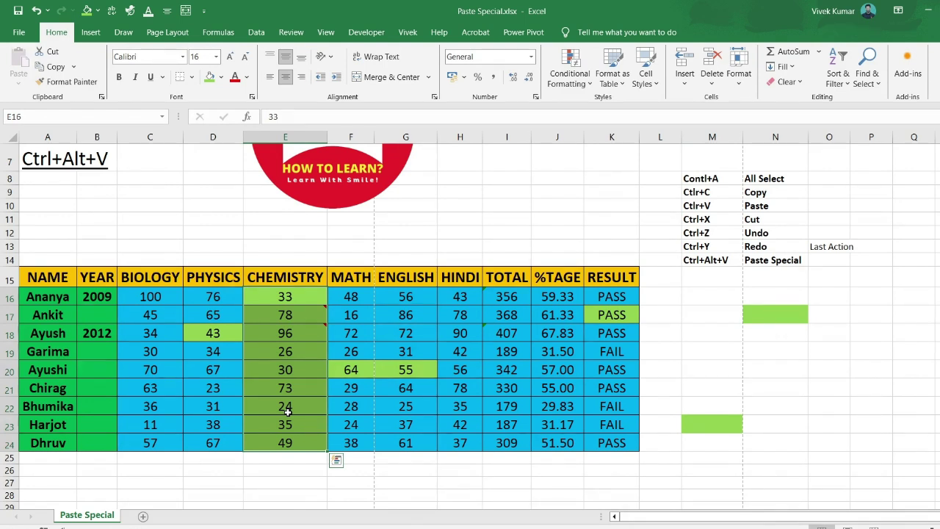
Undo all the light green fills in and around the marks table, and select the Paste Special shortcut note in row 14
{"action": "key", "text": "ctrl+z"}
{"action": "key", "text": "ctrl+z"}
{"action": "key", "text": "ctrl+z"}
{"action": "key", "text": "ctrl+z"}
{"action": "key", "text": "ctrl+z"}
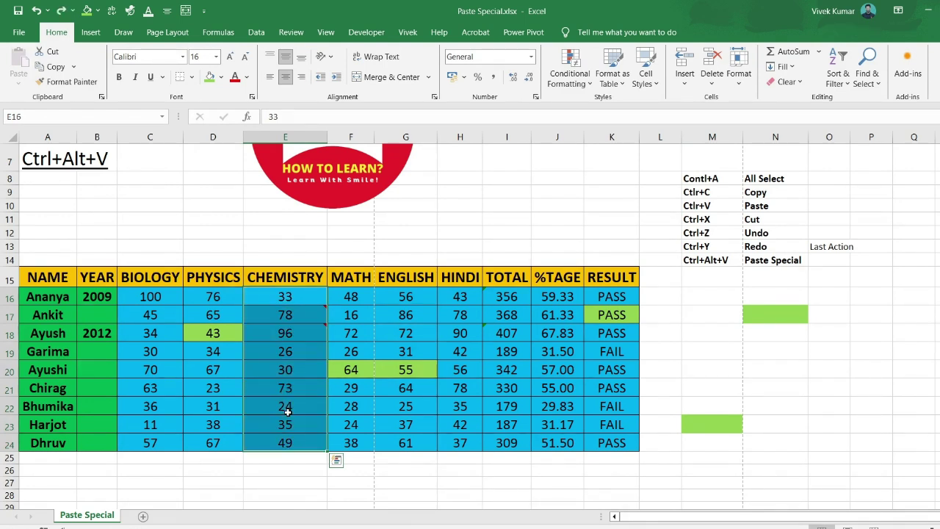
{"action": "key", "text": "ctrl+z"}
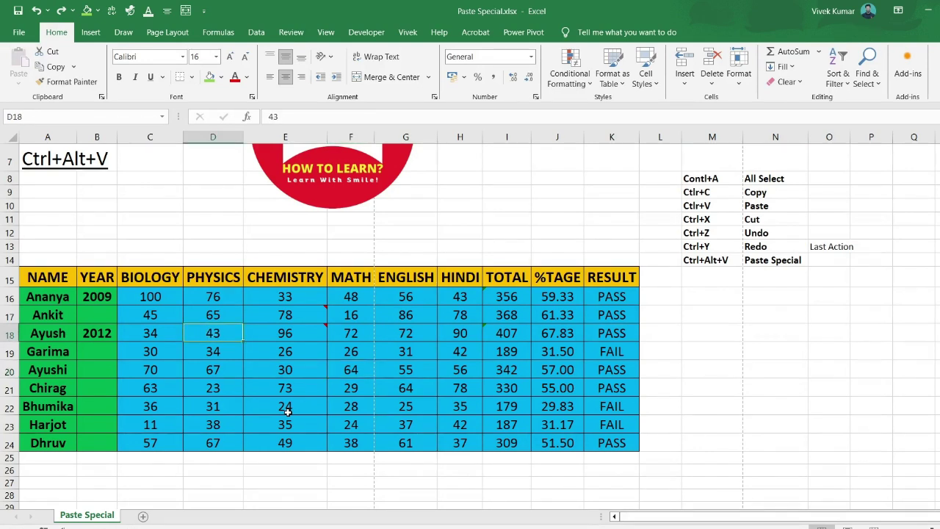
{"action": "left_click", "coordinate": [699, 261]}
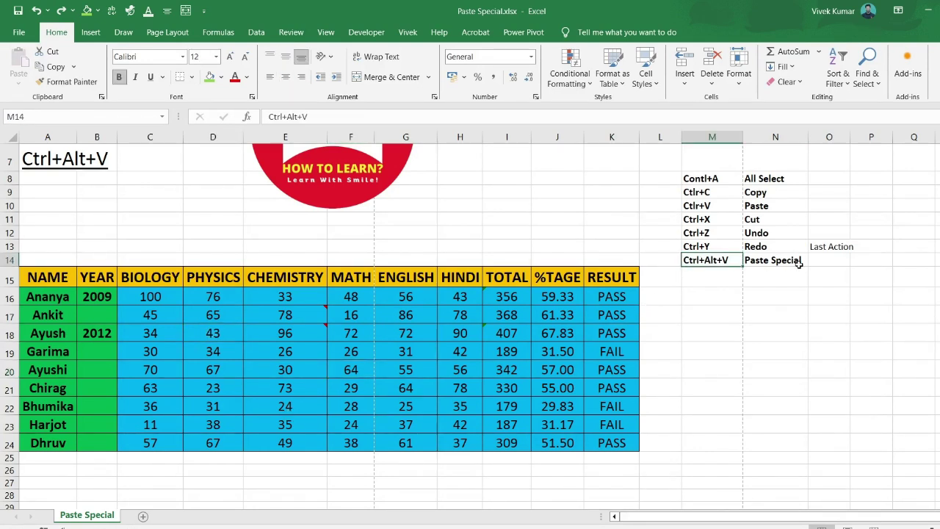
{"action": "left_click", "coordinate": [798, 263]}
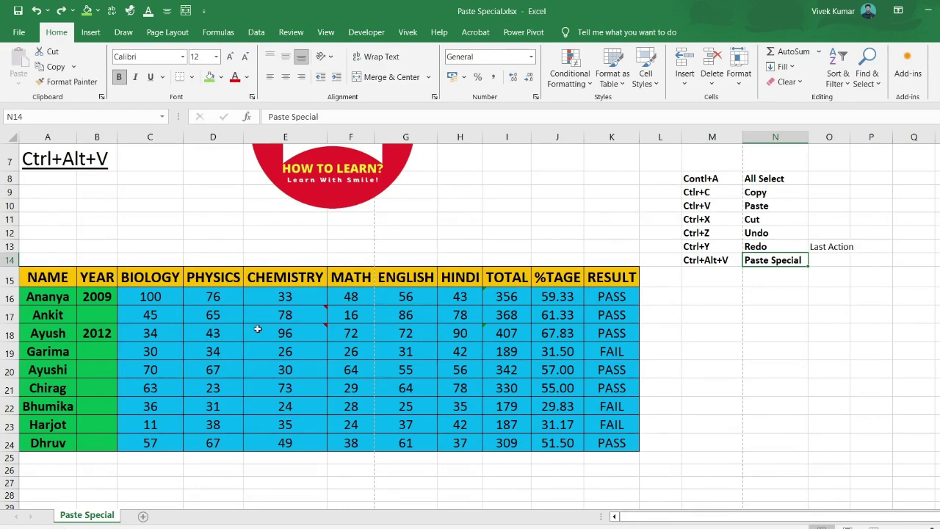
Copy the whole marks table A15:K24, paste it at cell A26, and undo the paste
{"action": "left_click_drag", "start_coordinate": [48, 276], "coordinate": [591, 443]}
{"action": "key", "text": "ctrl+c"}
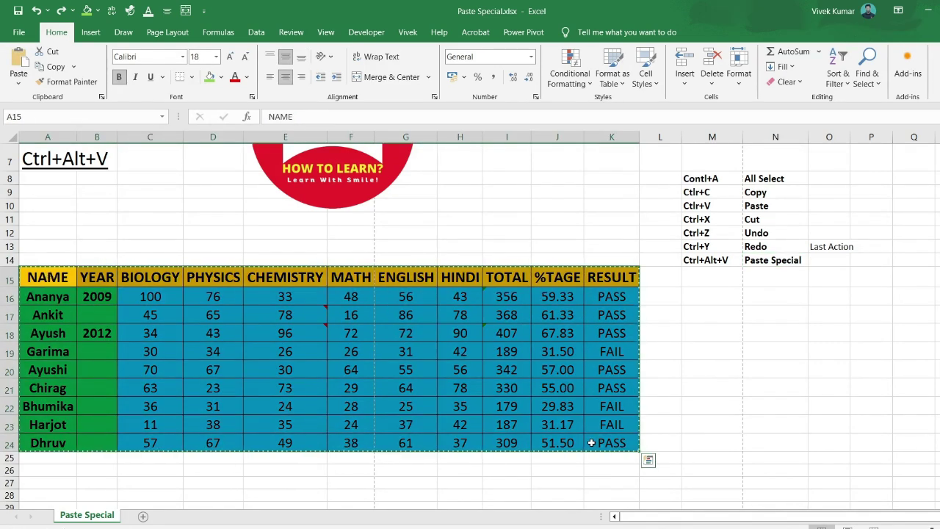
{"action": "scroll", "coordinate": [383, 468], "scroll_direction": "down", "scroll_amount": 1}
{"action": "scroll", "coordinate": [383, 468], "scroll_direction": "down", "scroll_amount": 3}
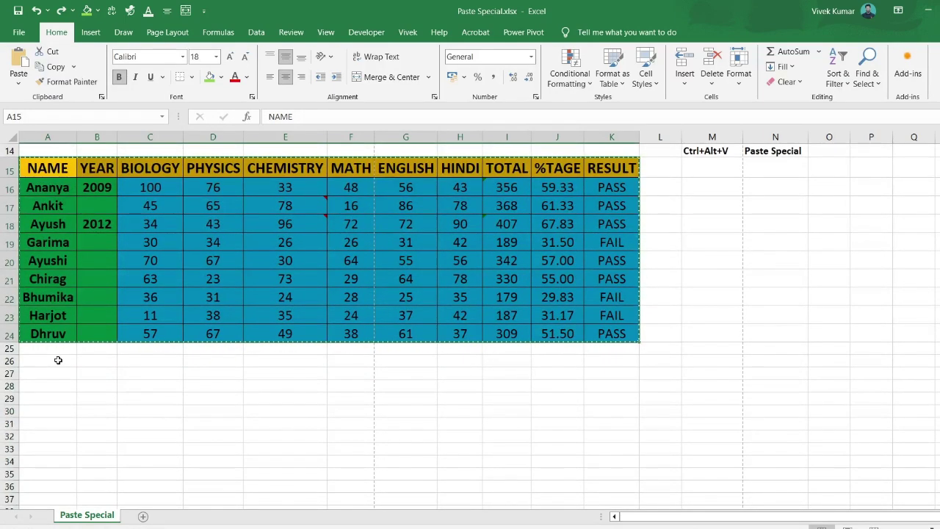
{"action": "left_click", "coordinate": [58, 360]}
{"action": "key", "text": "ctrl+v"}
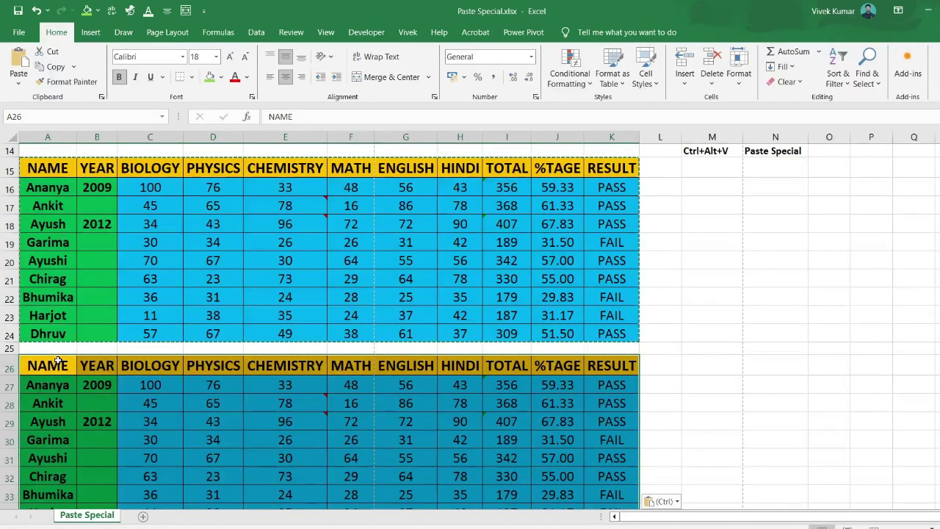
{"action": "key", "text": "ctrl+z"}
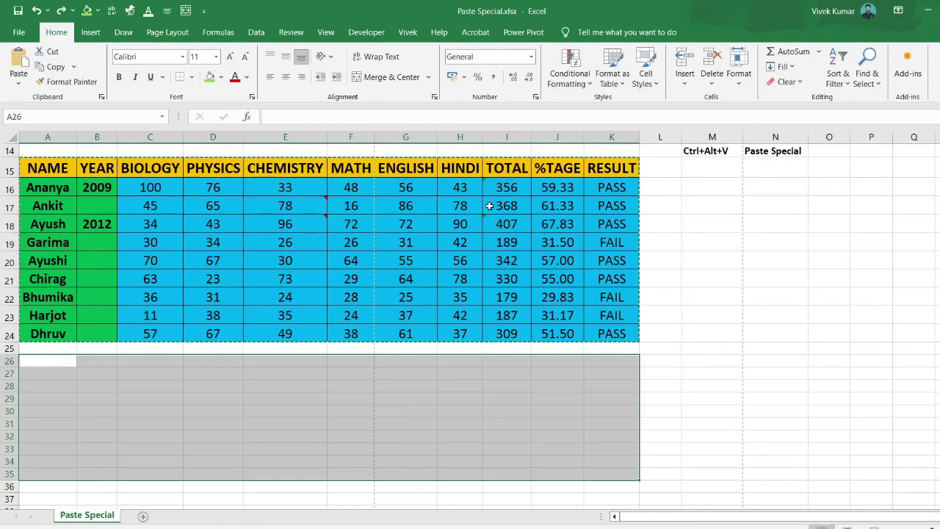
Examine the formulas behind the %TAGE and RESULT columns of the marks table
{"action": "left_click", "coordinate": [748, 275]}
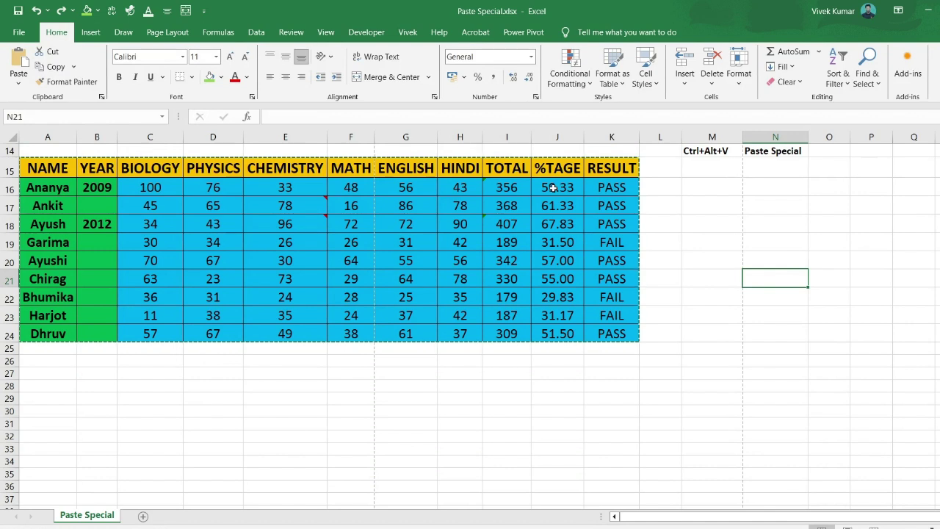
{"action": "left_click_drag", "start_coordinate": [553, 187], "coordinate": [557, 315]}
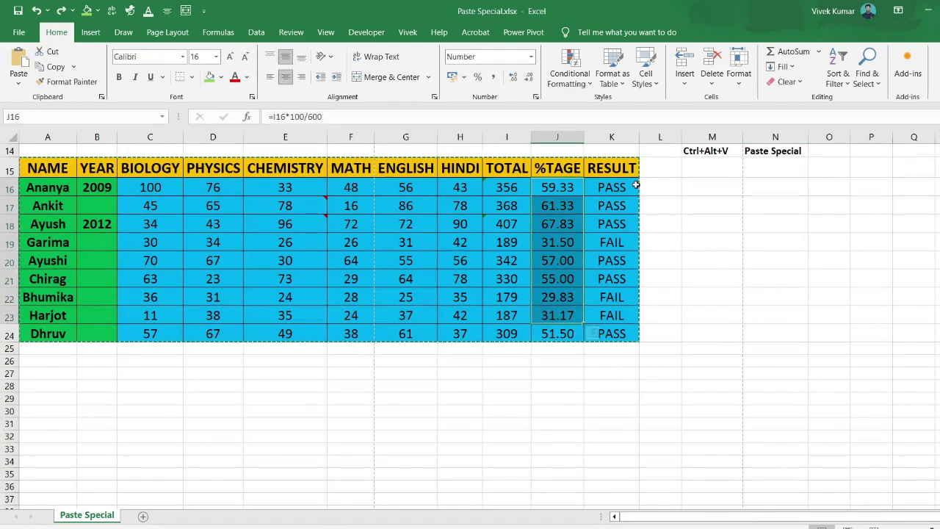
{"action": "left_click_drag", "start_coordinate": [612, 188], "coordinate": [613, 237]}
{"action": "left_click_drag", "start_coordinate": [613, 329], "coordinate": [613, 331]}
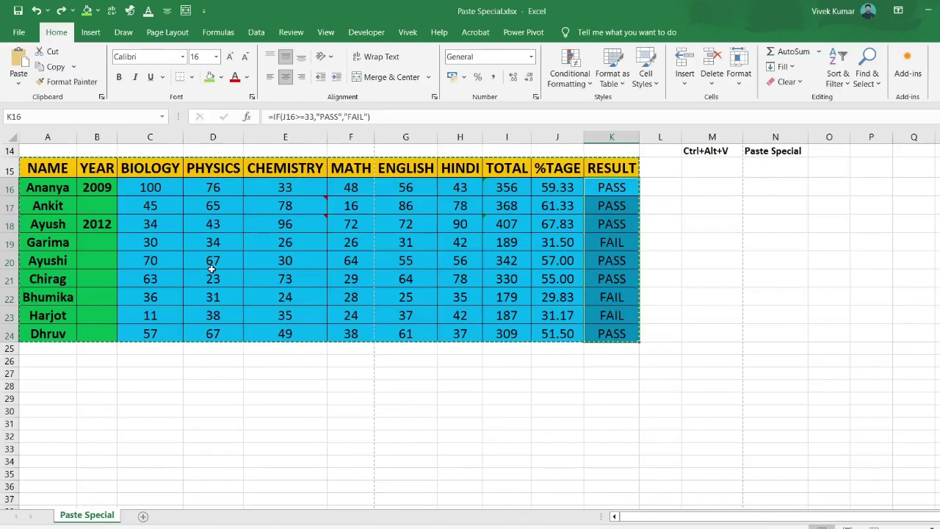
Copy the student names in A16:A24 and paste them below the table at cell A29
{"action": "left_click_drag", "start_coordinate": [60, 188], "coordinate": [65, 246]}
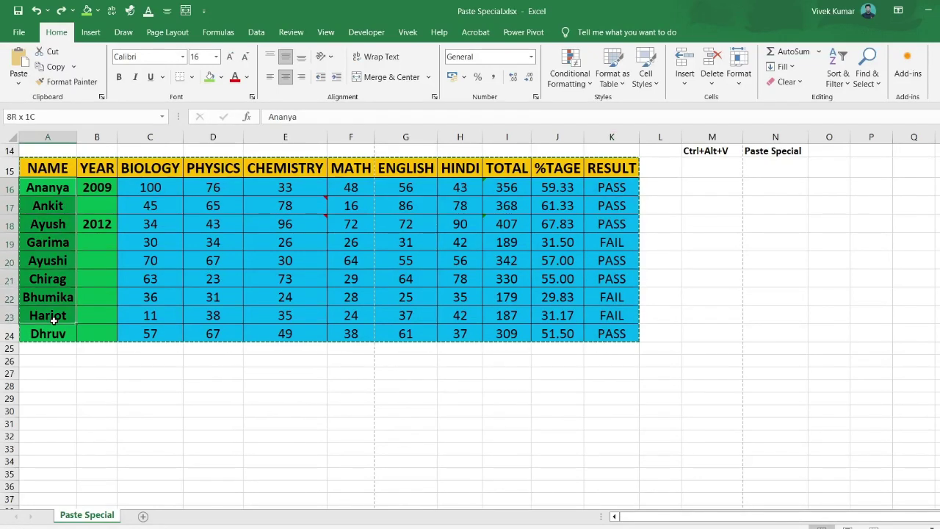
{"action": "left_click_drag", "start_coordinate": [54, 316], "coordinate": [53, 331]}
{"action": "key", "text": "ctrl+c"}
{"action": "left_click", "coordinate": [48, 401]}
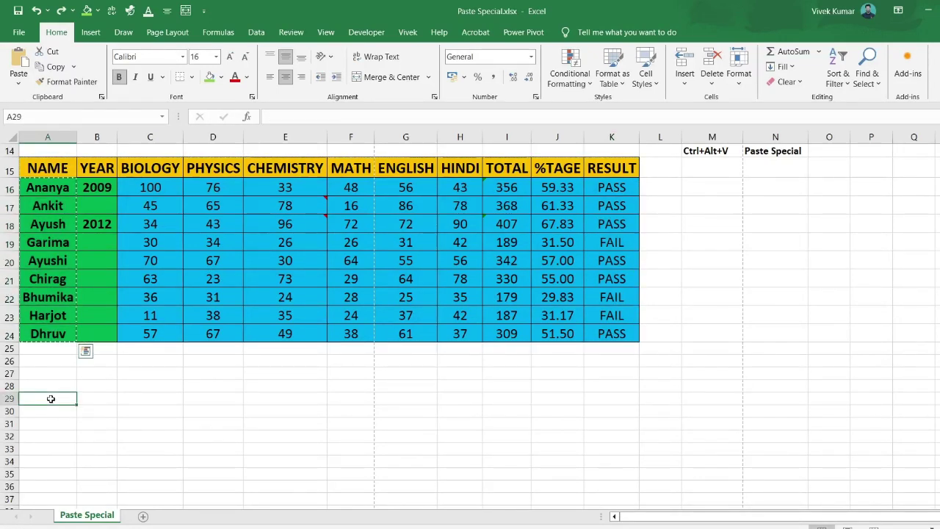
{"action": "key", "text": "ctrl+v"}
{"action": "scroll", "coordinate": [59, 433], "scroll_direction": "down", "scroll_amount": 1}
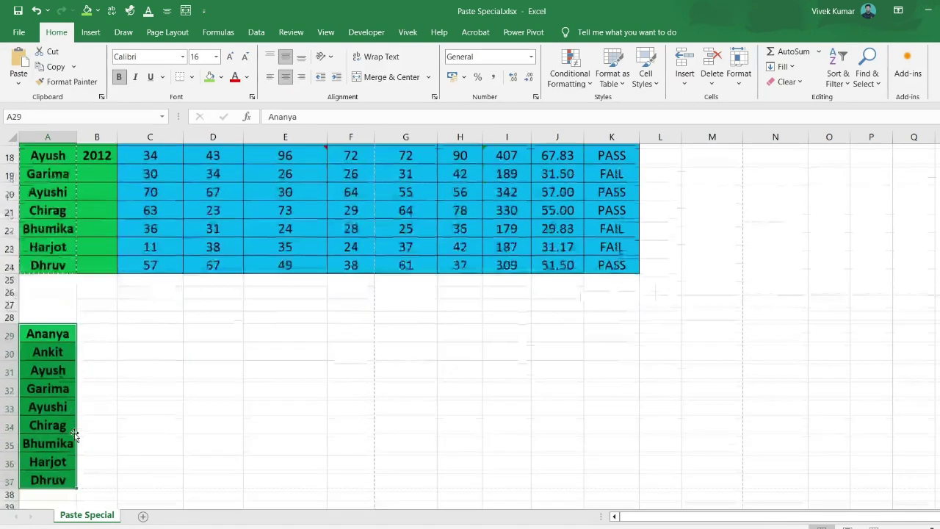
Copy the RESULT column K16:K24, paste it beside the copied names at cell B29, and undo the paste
{"action": "scroll", "coordinate": [341, 378], "scroll_direction": "up", "scroll_amount": 1}
{"action": "left_click_drag", "start_coordinate": [612, 174], "coordinate": [610, 320]}
{"action": "key", "text": "ctrl+c"}
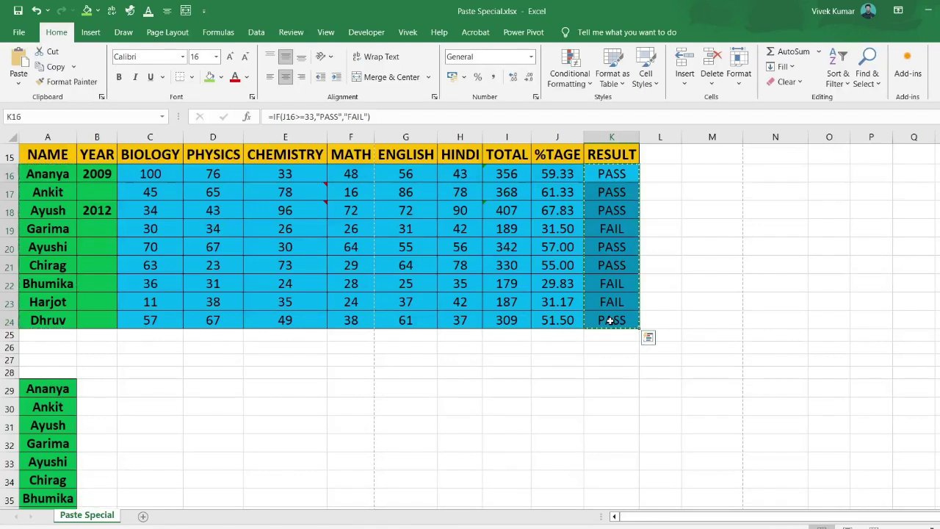
{"action": "left_click", "coordinate": [97, 392]}
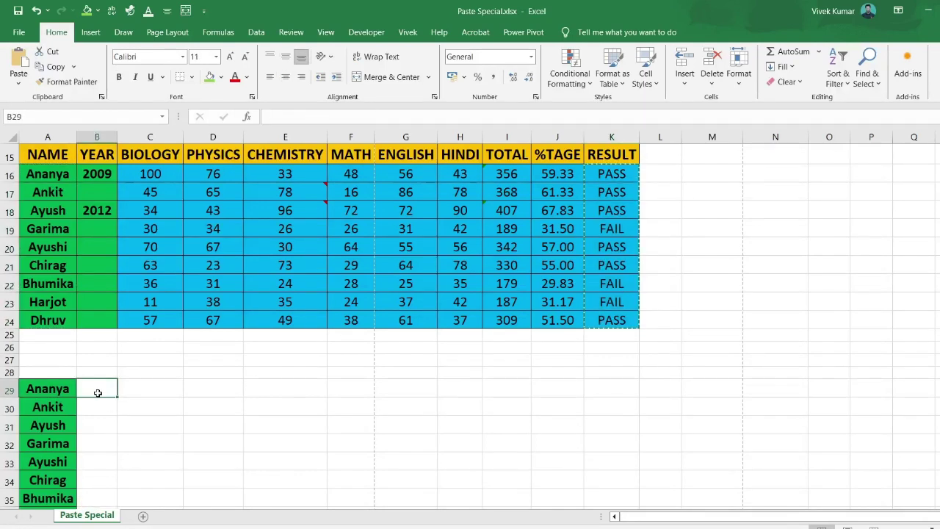
{"action": "key", "text": "ctrl+v"}
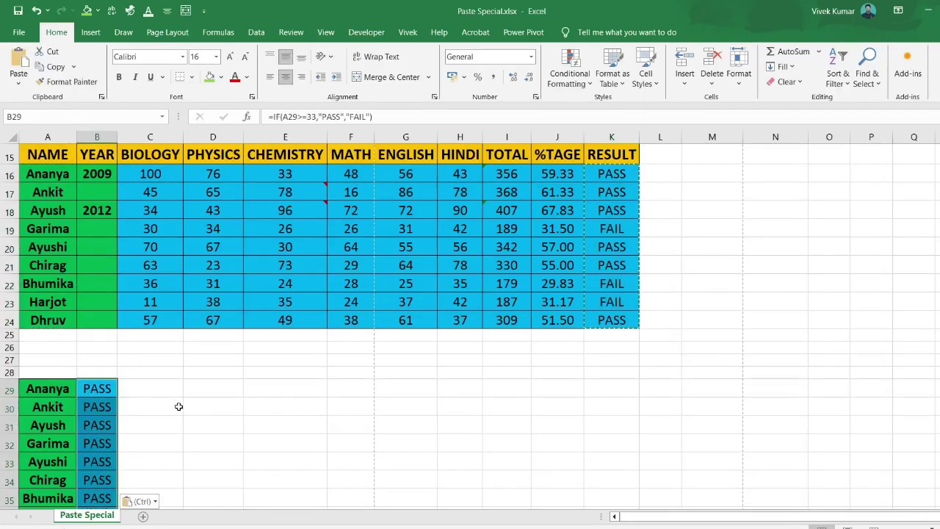
{"action": "scroll", "coordinate": [178, 406], "scroll_direction": "down", "scroll_amount": 1}
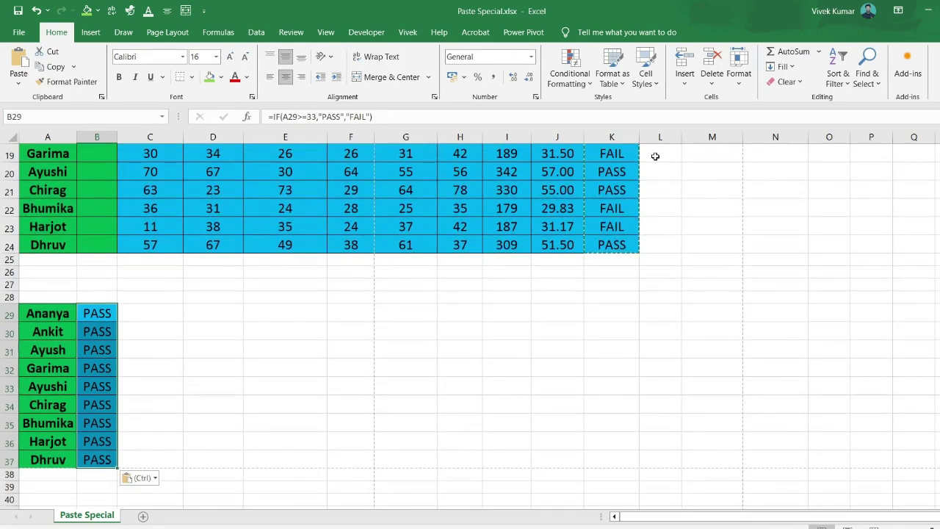
{"action": "scroll", "coordinate": [655, 155], "scroll_direction": "up", "scroll_amount": 2}
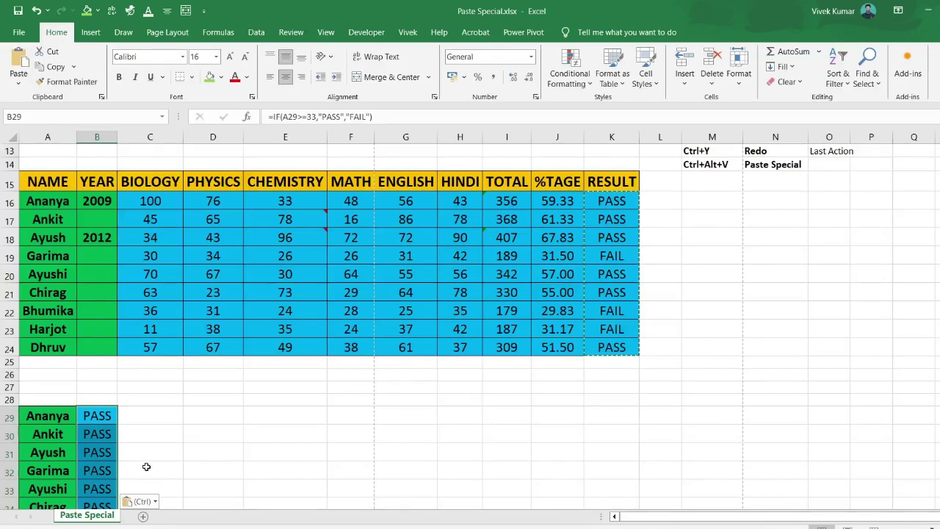
{"action": "key", "text": "ctrl+z"}
Paste the copied RESULT cells at C29, E29, I30, K29 and B29
{"action": "left_click", "coordinate": [157, 417]}
{"action": "key", "text": "ctrl+v"}
{"action": "scroll", "coordinate": [210, 451], "scroll_direction": "down", "scroll_amount": 2}
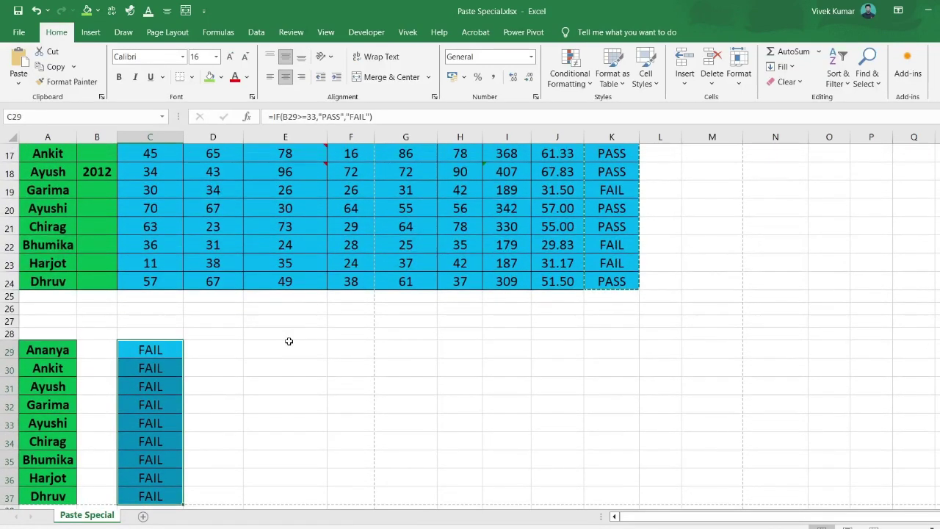
{"action": "left_click", "coordinate": [289, 342]}
{"action": "key", "text": "ctrl+v"}
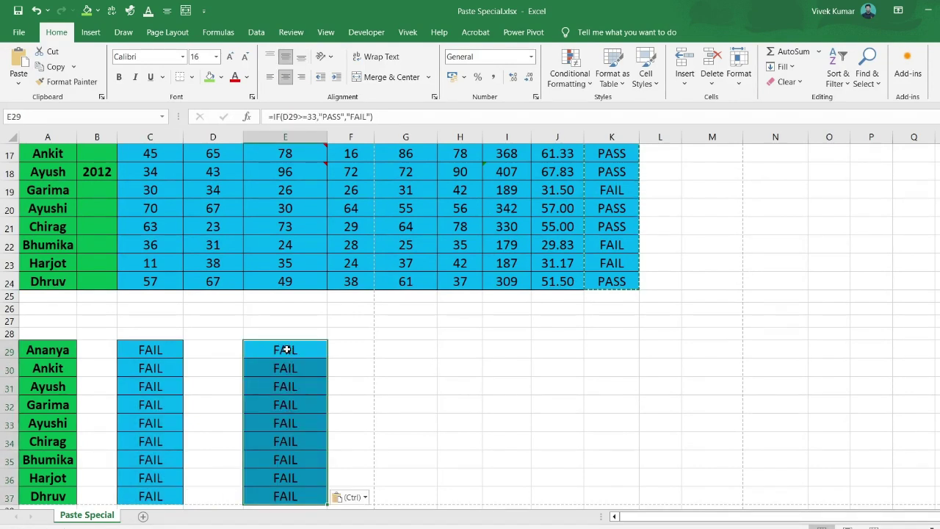
{"action": "left_click", "coordinate": [503, 368]}
{"action": "key", "text": "ctrl+v"}
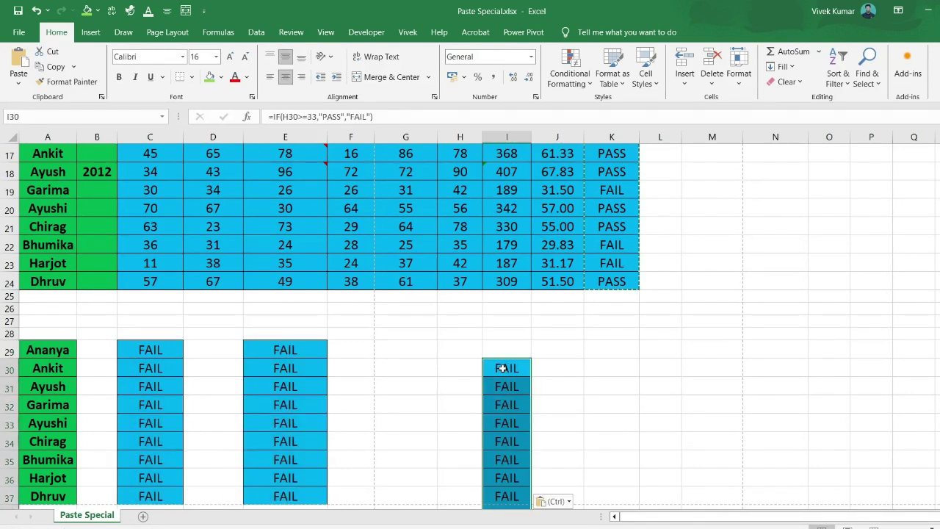
{"action": "left_click", "coordinate": [612, 350]}
{"action": "key", "text": "ctrl+v"}
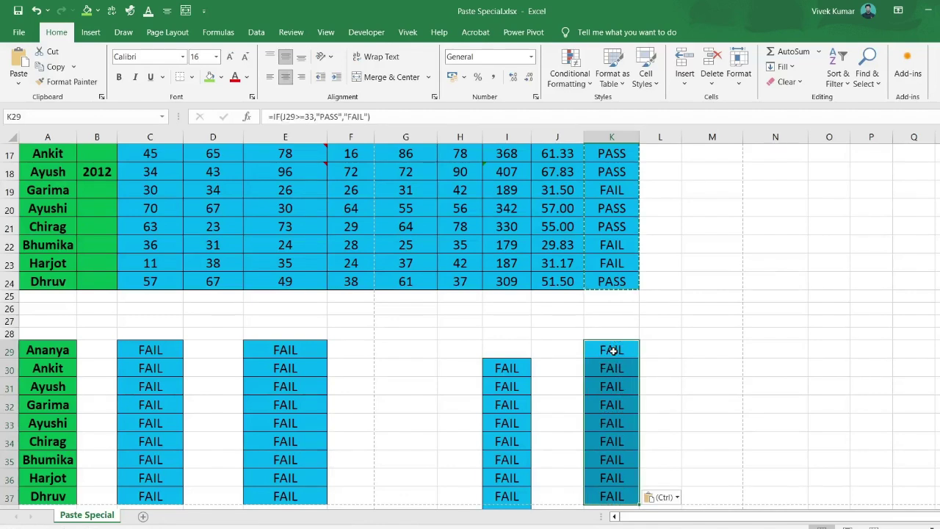
{"action": "scroll", "coordinate": [75, 362], "scroll_direction": "down", "scroll_amount": 1}
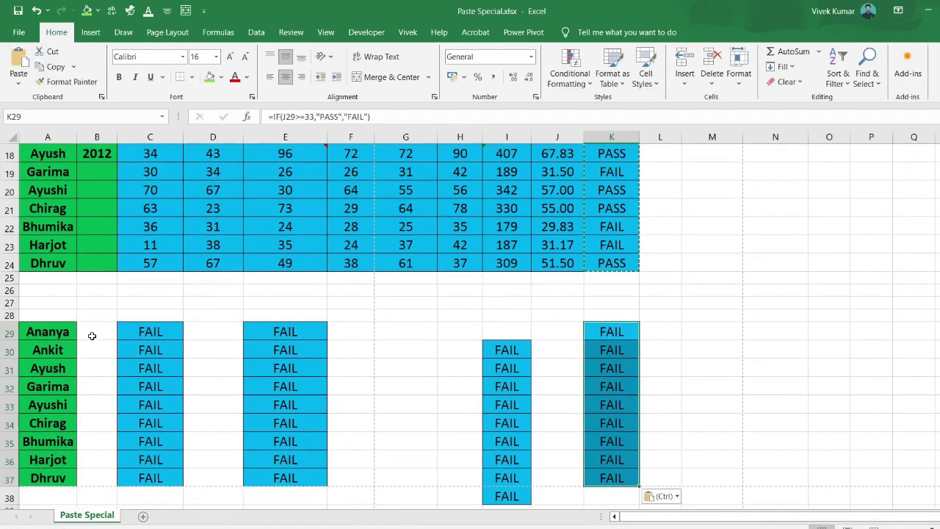
{"action": "left_click", "coordinate": [92, 335]}
{"action": "key", "text": "ctrl+v"}
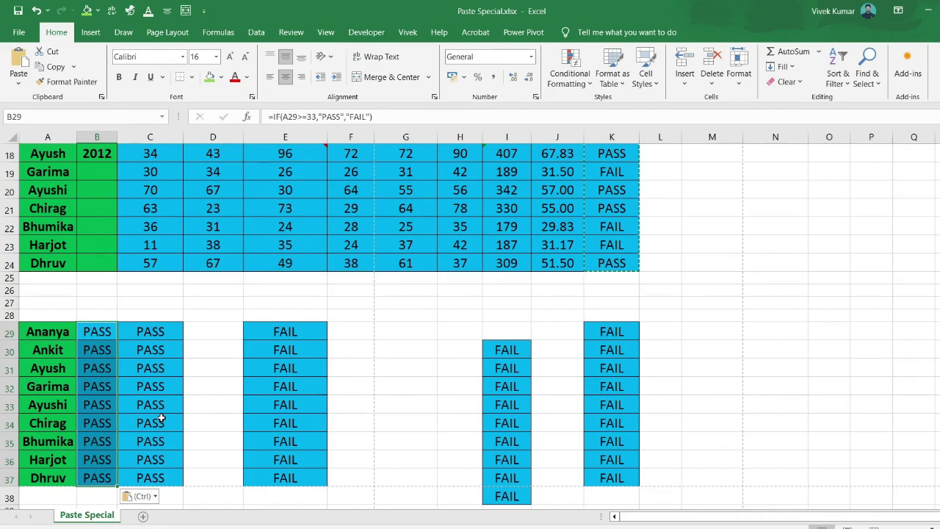
Undo all the RESULT pastes and the pasted name column below the marks table
{"action": "key", "text": "ctrl+z"}
{"action": "key", "text": "ctrl+z"}
{"action": "key", "text": "ctrl+z"}
{"action": "key", "text": "ctrl+z"}
{"action": "key", "text": "ctrl+z"}
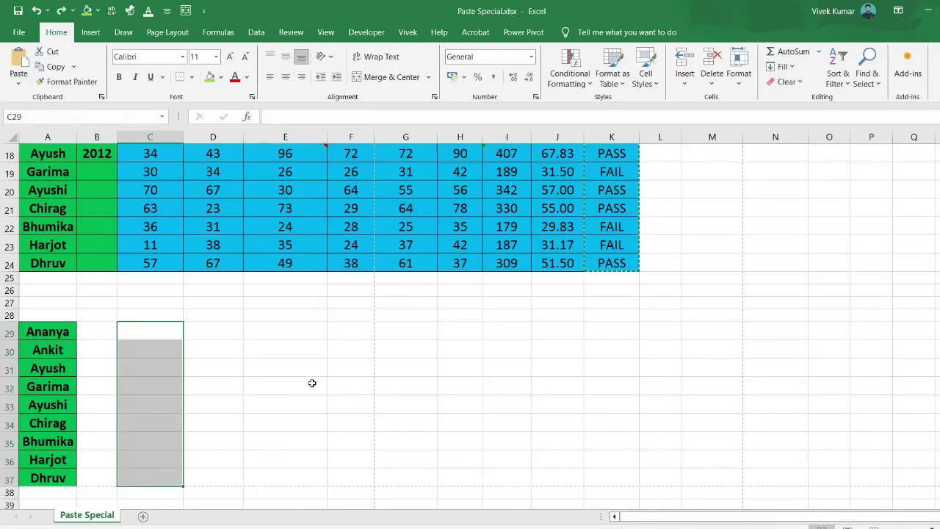
{"action": "scroll", "coordinate": [311, 387], "scroll_direction": "up", "scroll_amount": 3}
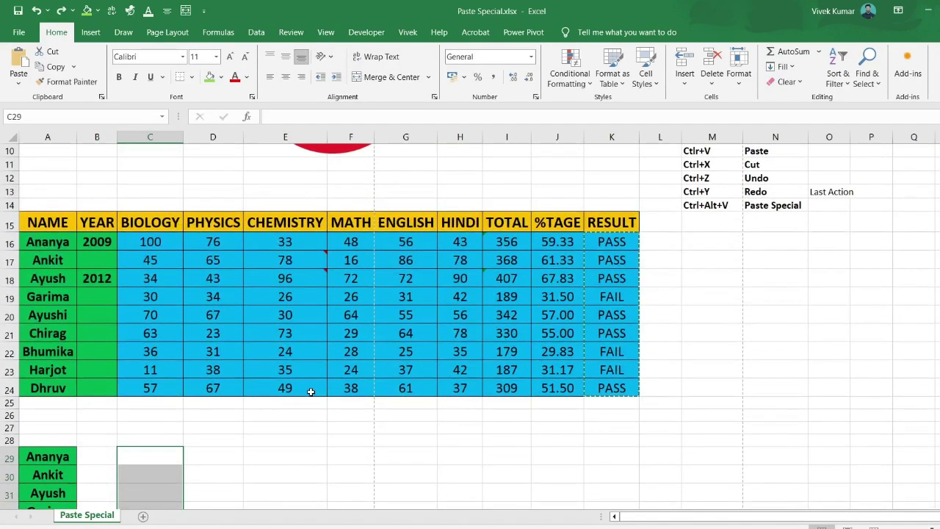
{"action": "scroll", "coordinate": [311, 391], "scroll_direction": "down", "scroll_amount": 3}
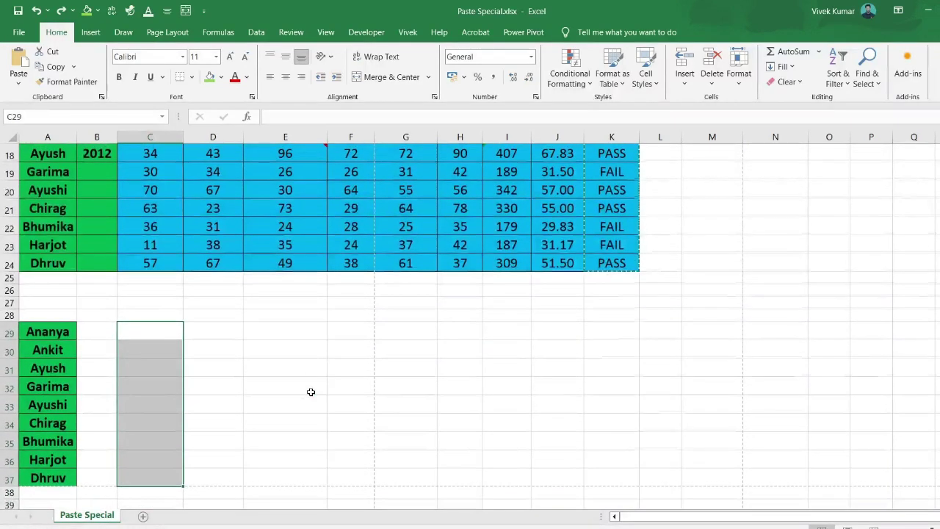
{"action": "key", "text": "ctrl+z"}
{"action": "left_click", "coordinate": [532, 380]}
Copy the whole marks table A15:K24, including its header row
{"action": "scroll", "coordinate": [392, 356], "scroll_direction": "up", "scroll_amount": 6}
{"action": "scroll", "coordinate": [279, 376], "scroll_direction": "down", "scroll_amount": 3}
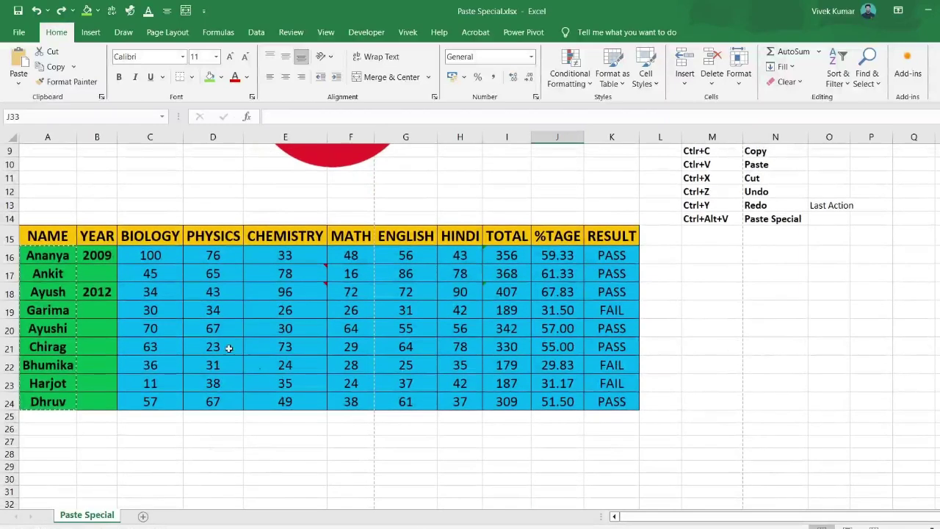
{"action": "left_click_drag", "start_coordinate": [45, 235], "coordinate": [593, 403]}
{"action": "key", "text": "ctrl+c"}
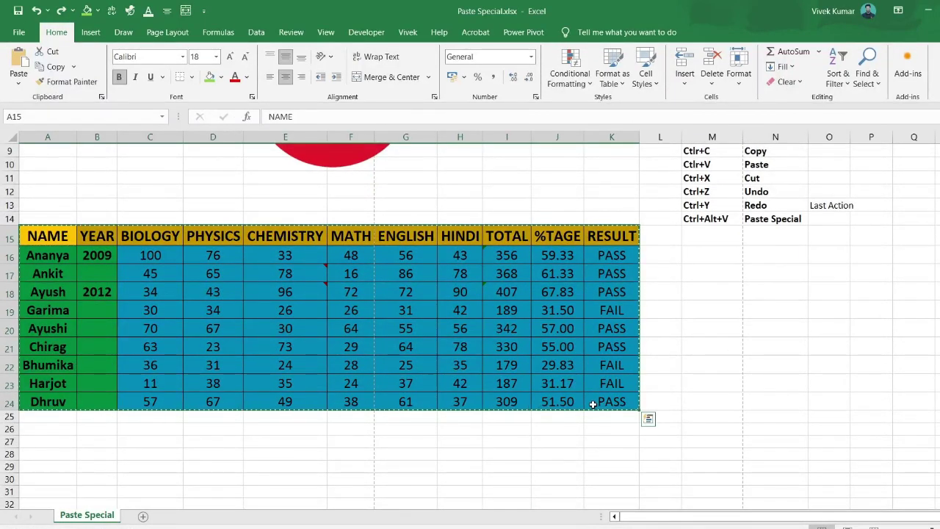
Review the Paste Special options and the full Paste Special dialog for cell A26, and close it without pasting
{"action": "left_click", "coordinate": [55, 431]}
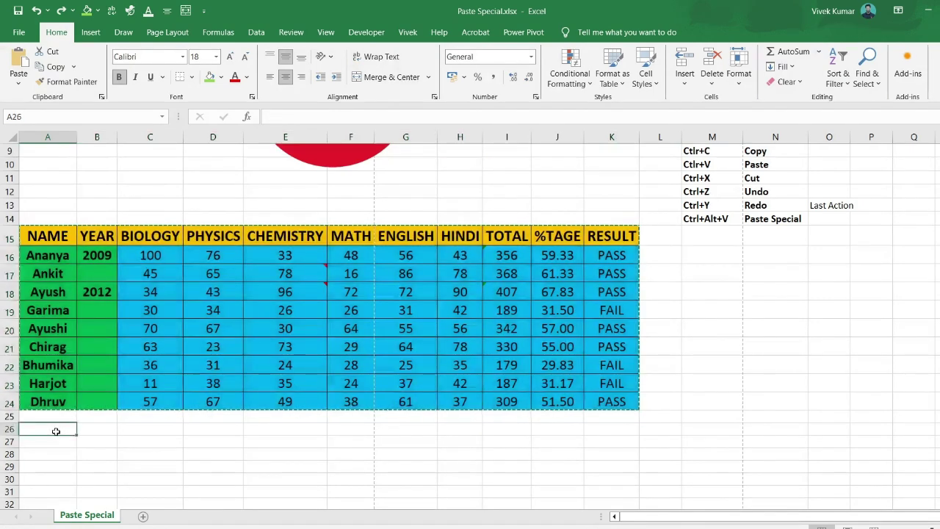
{"action": "right_click", "coordinate": [55, 430]}
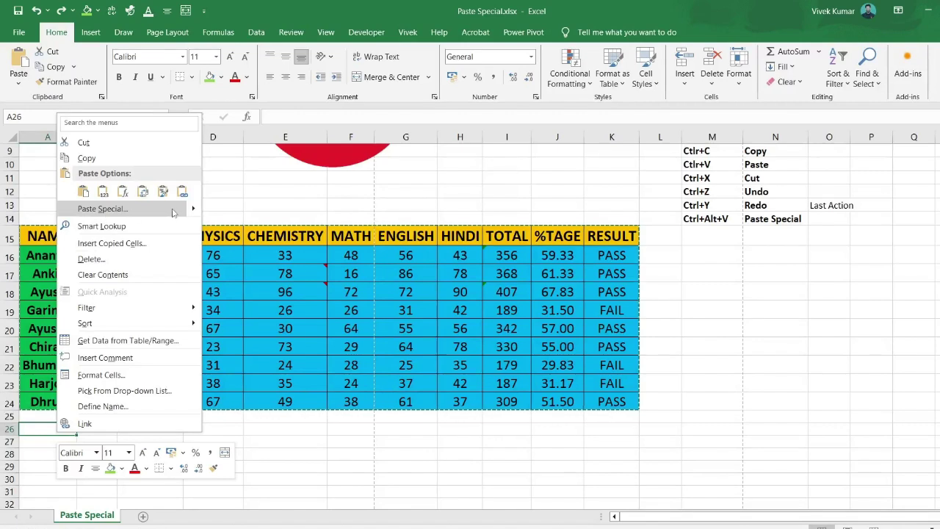
{"action": "mouse_move", "coordinate": [192, 211]}
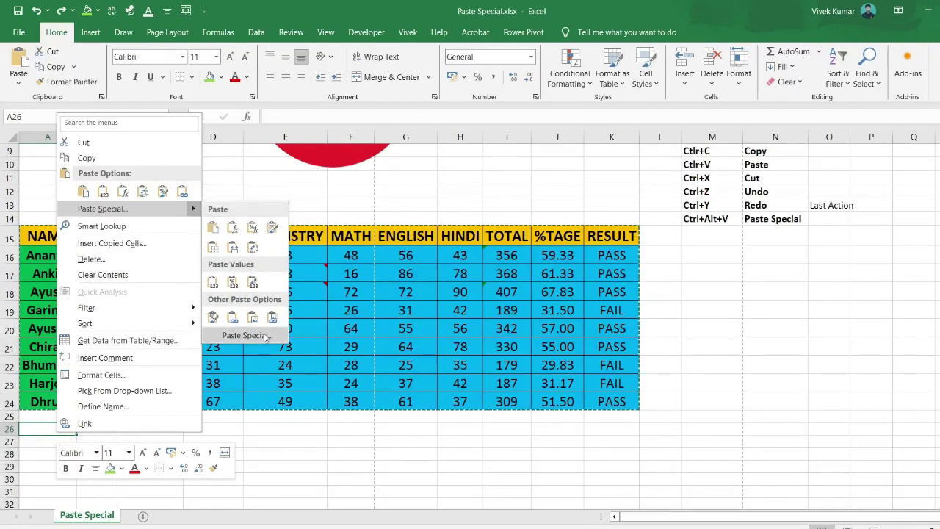
{"action": "left_click", "coordinate": [213, 229]}
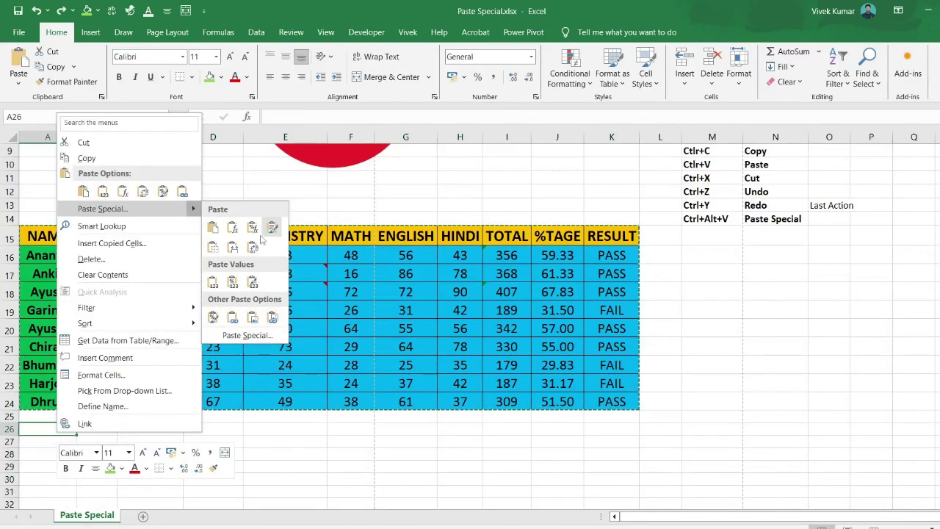
{"action": "left_click", "coordinate": [242, 336]}
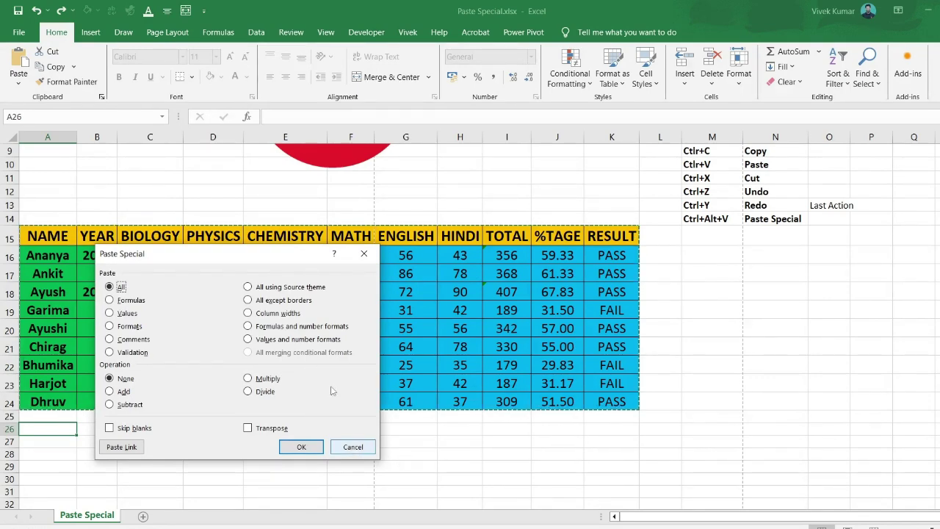
{"action": "left_click", "coordinate": [352, 450]}
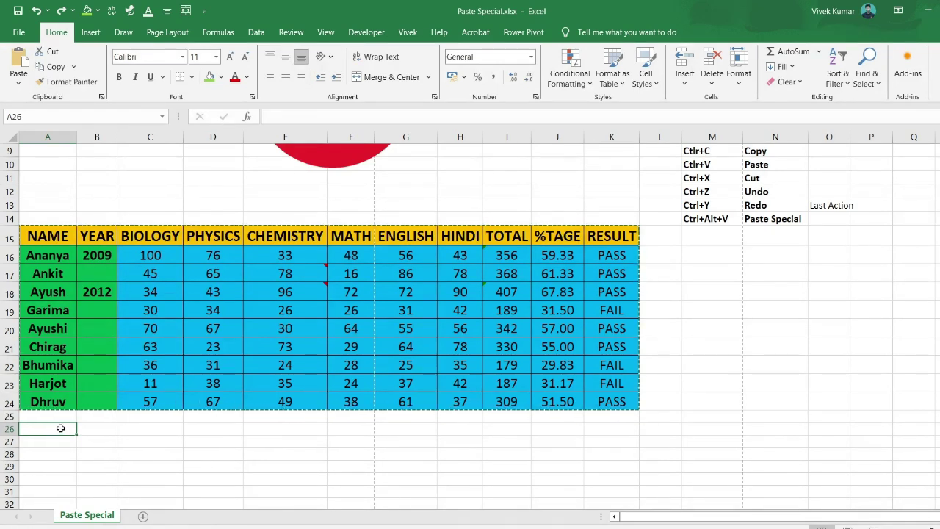
Paste the copied marks table at A26 using Paste Special with the All option, and undo the paste
{"action": "key", "text": "ctrl+alt+v"}
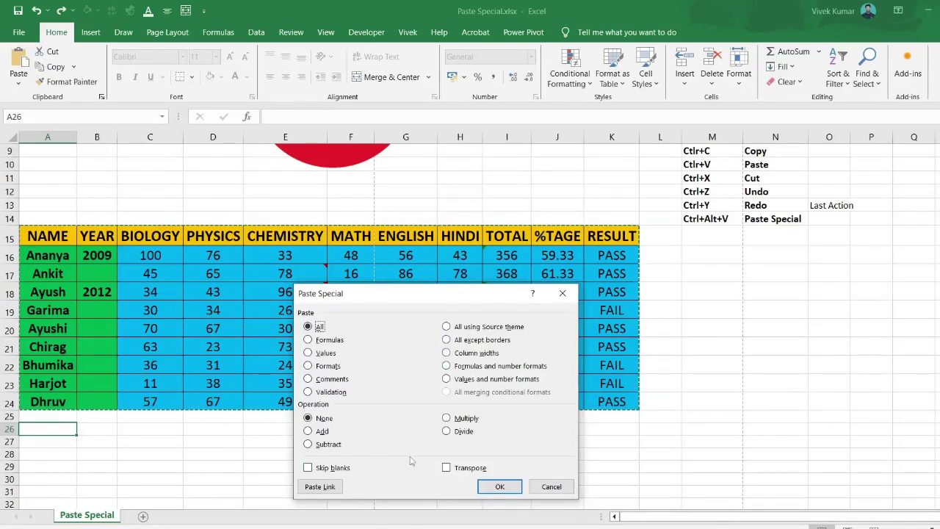
{"action": "left_click", "coordinate": [500, 486]}
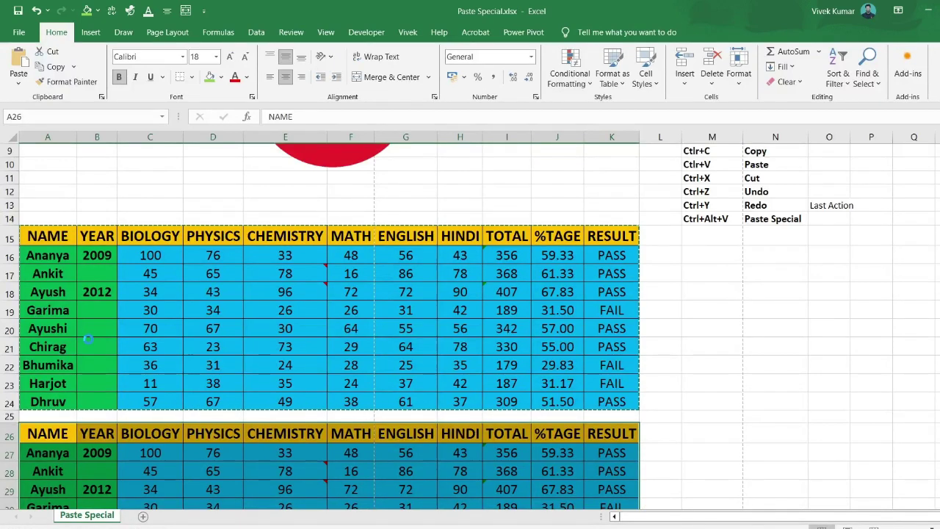
{"action": "key", "text": "ctrl+z"}
Copy the marks table A15:K24 again and paste only its formulas at cell A1 of a new worksheet
{"action": "left_click_drag", "start_coordinate": [59, 236], "coordinate": [602, 396]}
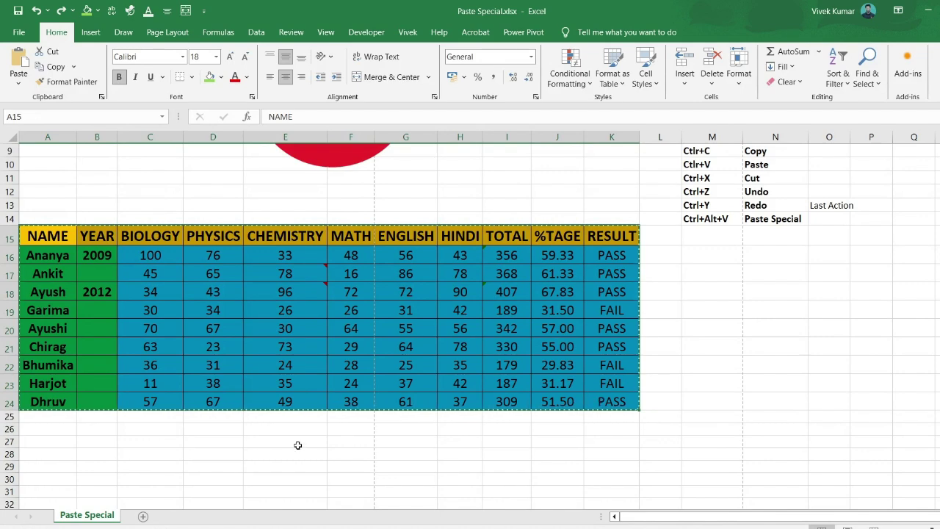
{"action": "left_click", "coordinate": [144, 518]}
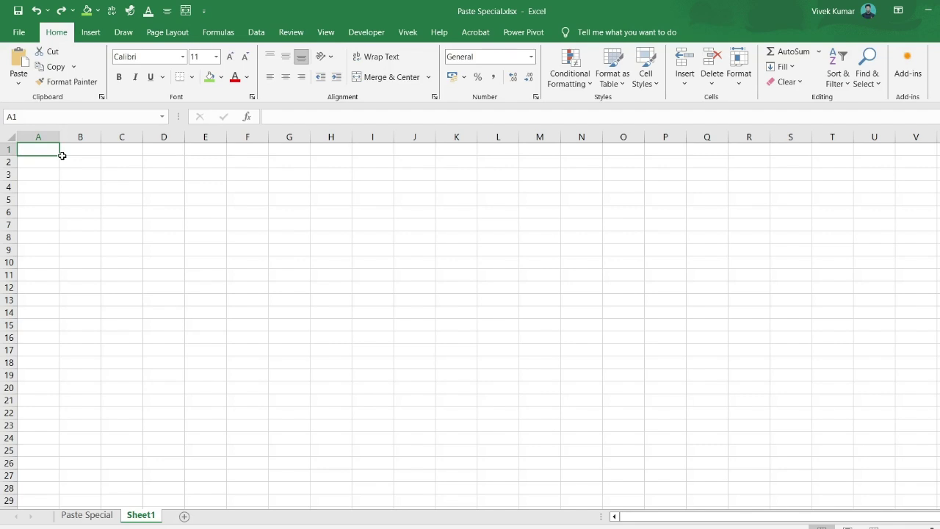
{"action": "key", "text": "ctrl+alt+v"}
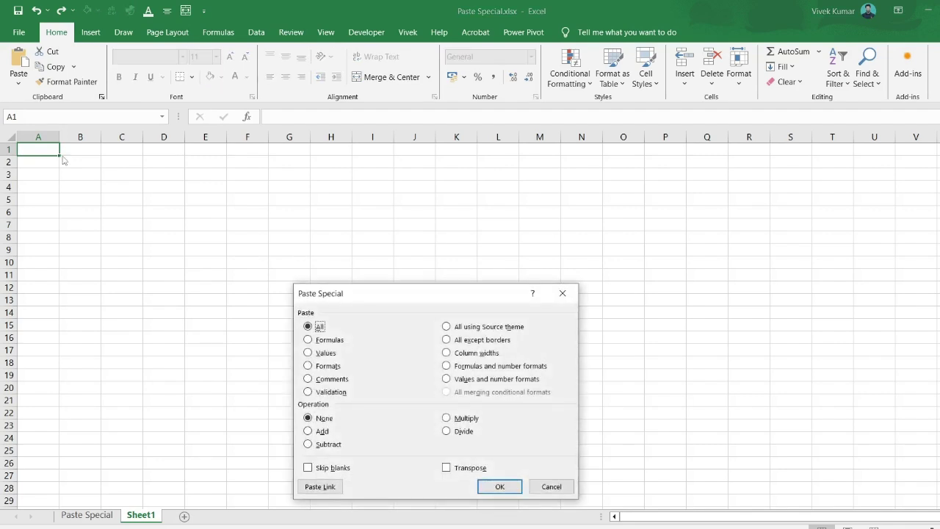
{"action": "left_click", "coordinate": [308, 340]}
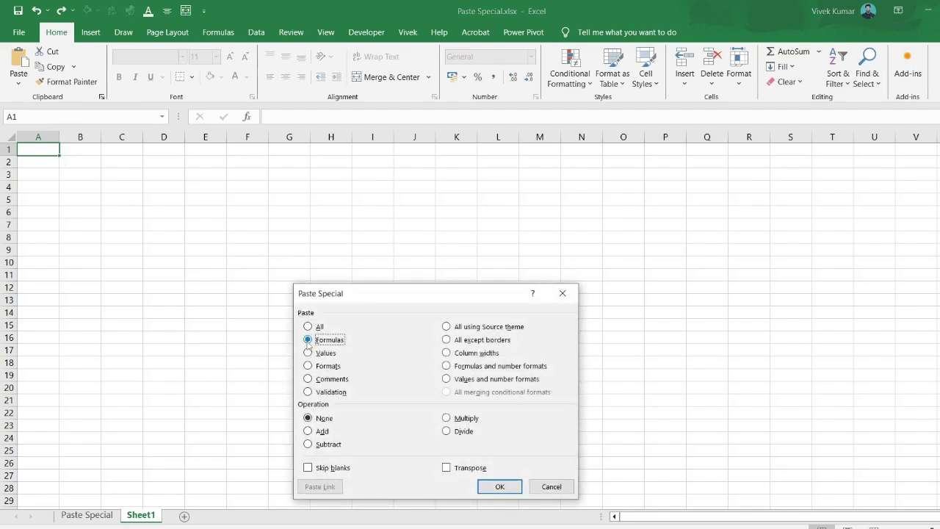
{"action": "left_click", "coordinate": [496, 485]}
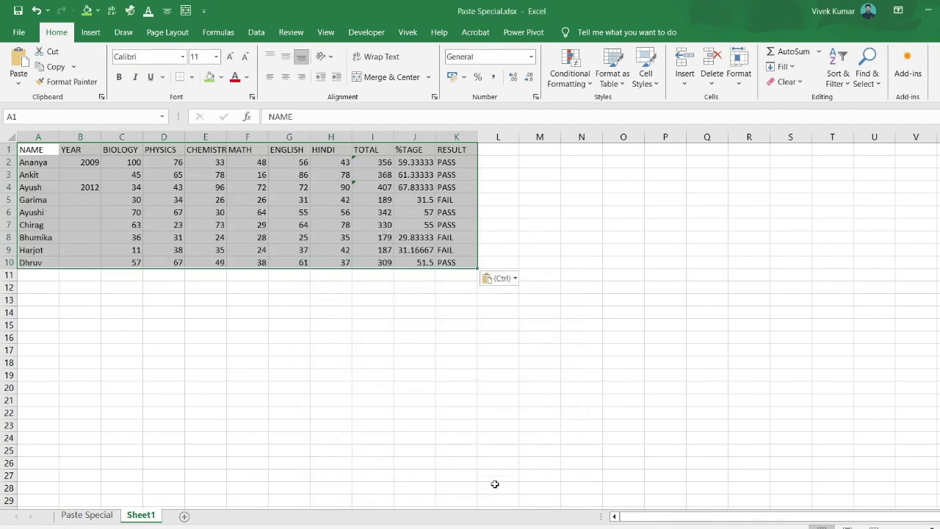
Compare the source table with the pasted copy on Sheet1, and check the formulas in its RESULT, TOTAL and %TAGE columns
{"action": "left_click", "coordinate": [85, 514]}
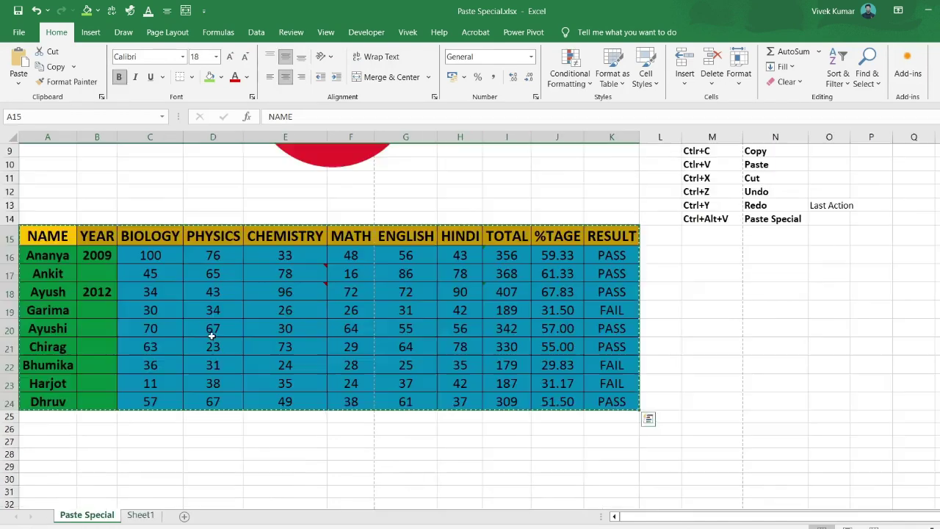
{"action": "scroll", "coordinate": [235, 290], "scroll_direction": "up", "scroll_amount": 2}
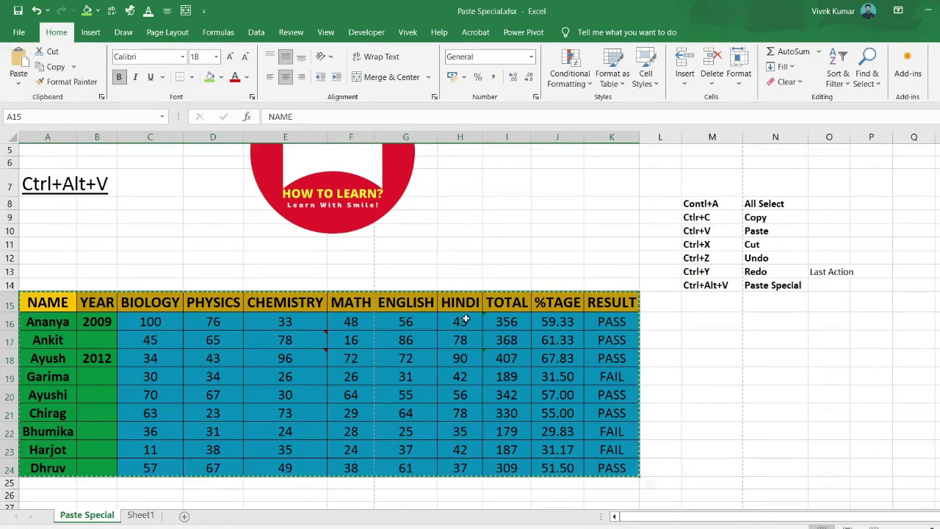
{"action": "left_click", "coordinate": [141, 514]}
{"action": "key", "text": "ctrl+v"}
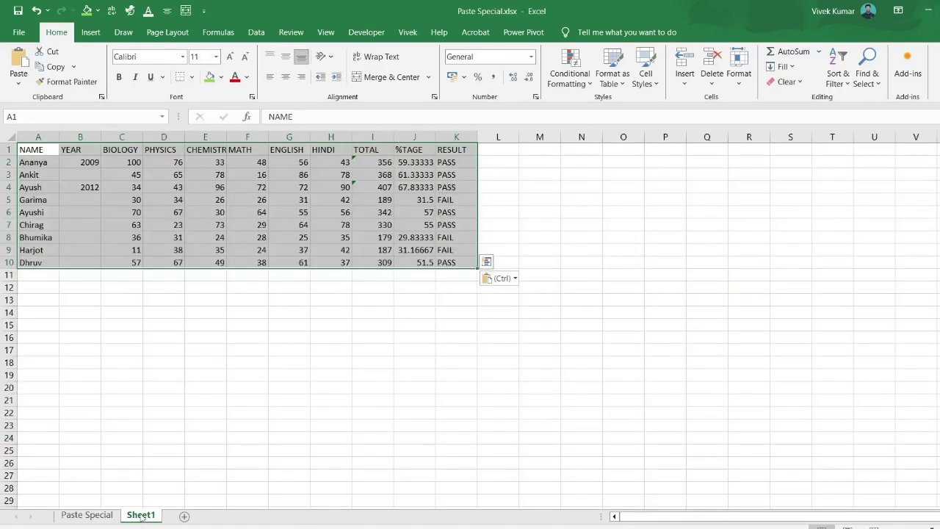
{"action": "left_click", "coordinate": [428, 162]}
{"action": "left_click", "coordinate": [449, 163]}
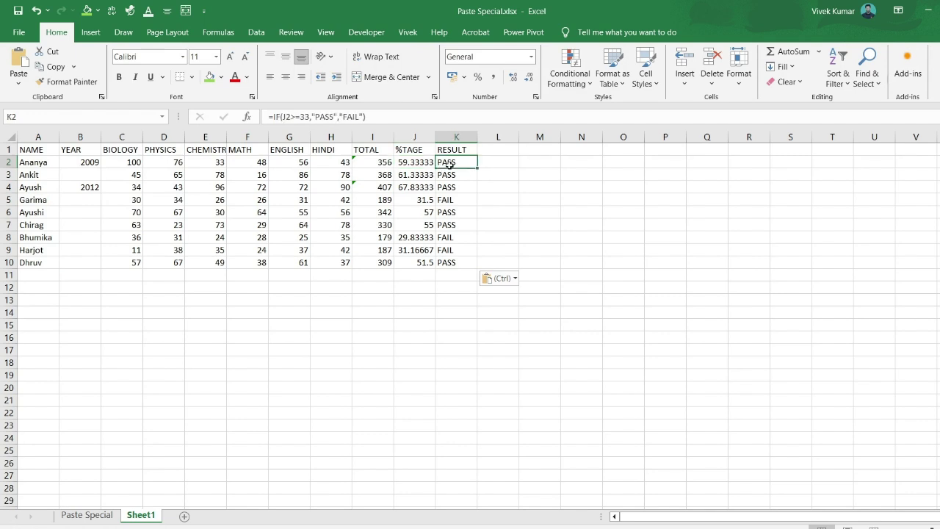
{"action": "left_click", "coordinate": [448, 176]}
{"action": "left_click", "coordinate": [385, 176]}
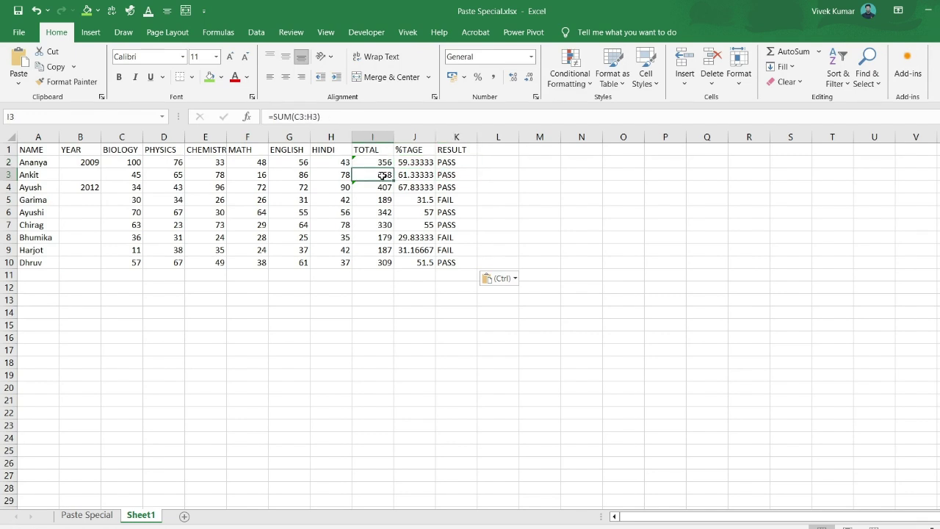
{"action": "left_click", "coordinate": [381, 200]}
{"action": "left_click", "coordinate": [434, 178]}
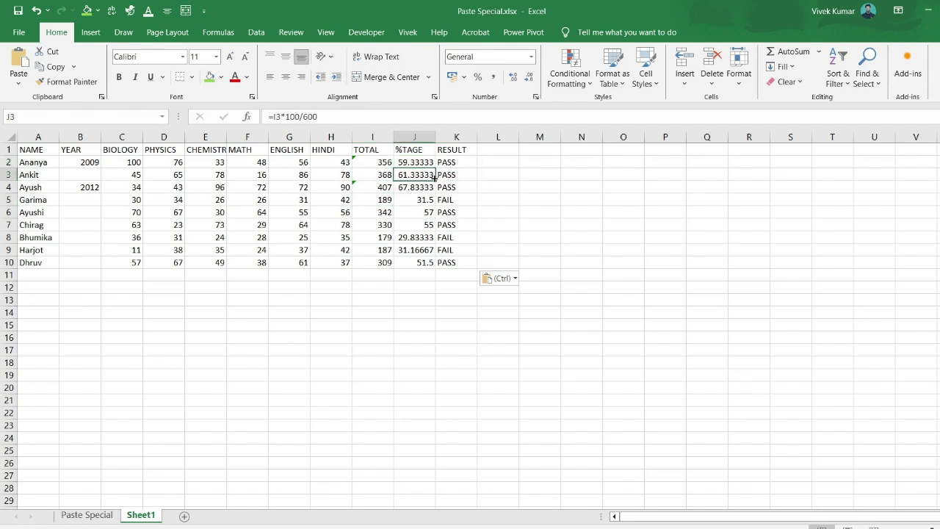
{"action": "left_click", "coordinate": [35, 189]}
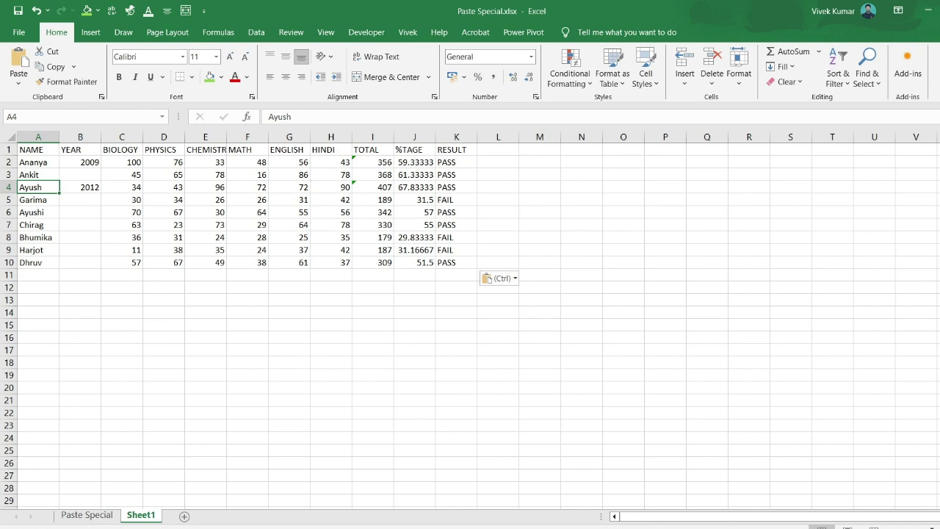
Return to the Paste Special sheet and copy the entire marks table A15:K24 once more
{"action": "left_click", "coordinate": [86, 514]}
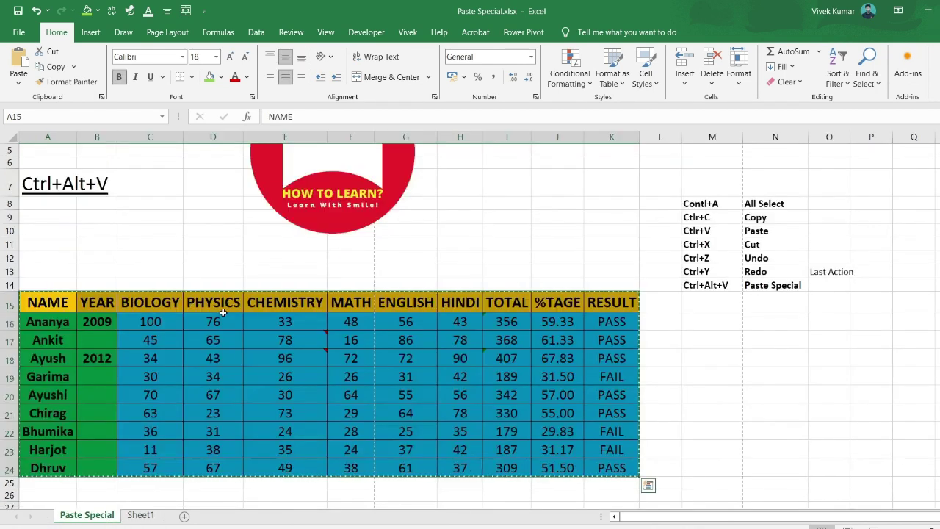
{"action": "left_click", "coordinate": [365, 528]}
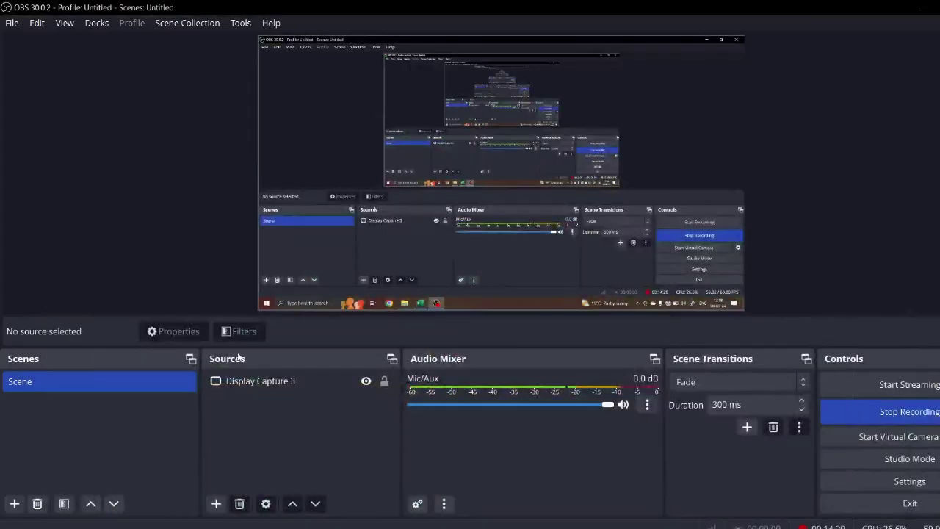
{"action": "left_click", "coordinate": [333, 528]}
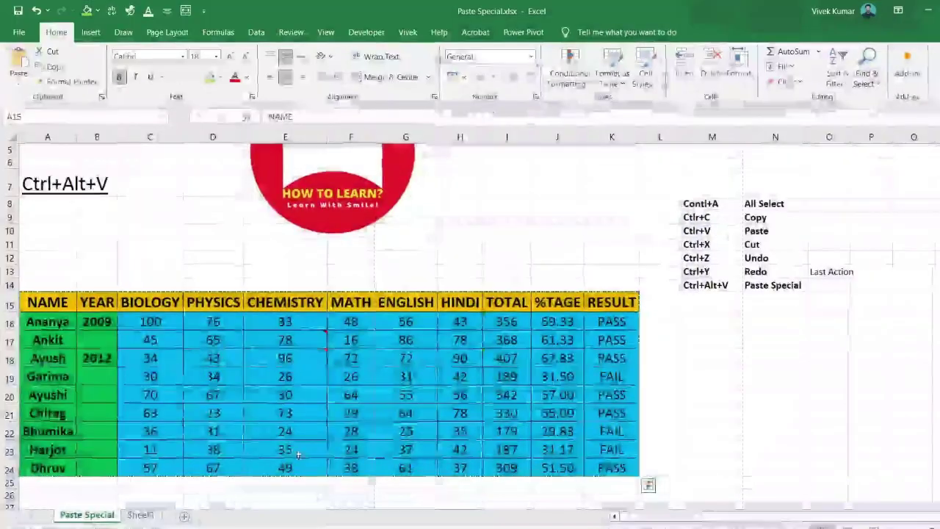
{"action": "key", "text": "ctrl+a"}
{"action": "key", "text": "ctrl+c"}
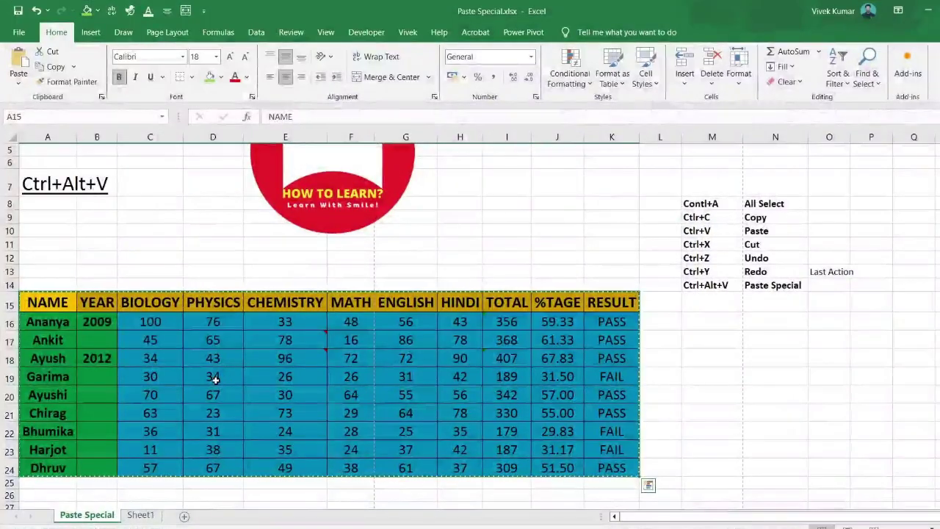
Paste the copied table as values only at cell A12 of Sheet1, and clear the pasted block
{"action": "left_click", "coordinate": [140, 514]}
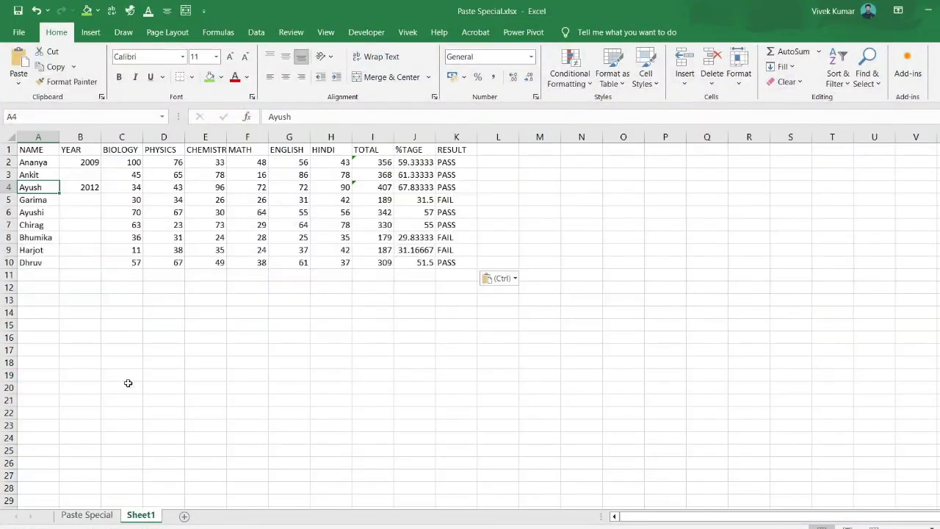
{"action": "left_click", "coordinate": [44, 291]}
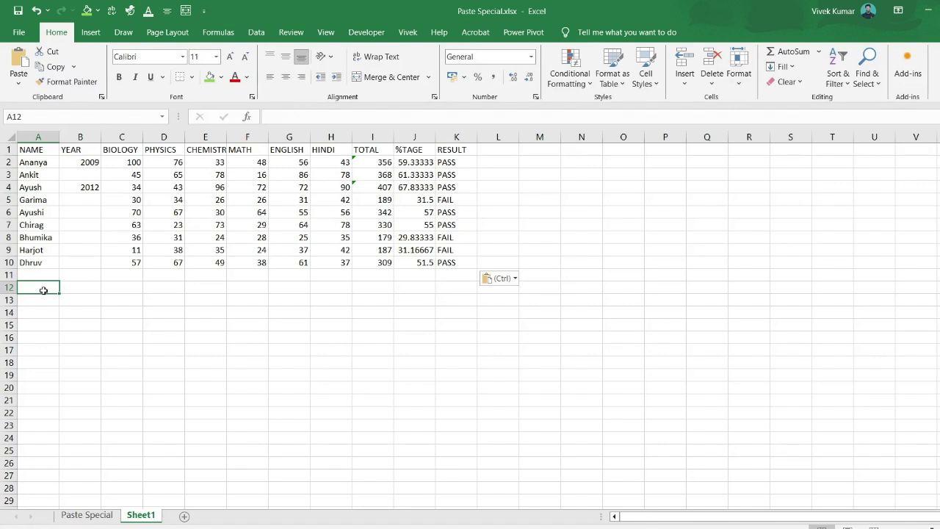
{"action": "key", "text": "ctrl+alt+v"}
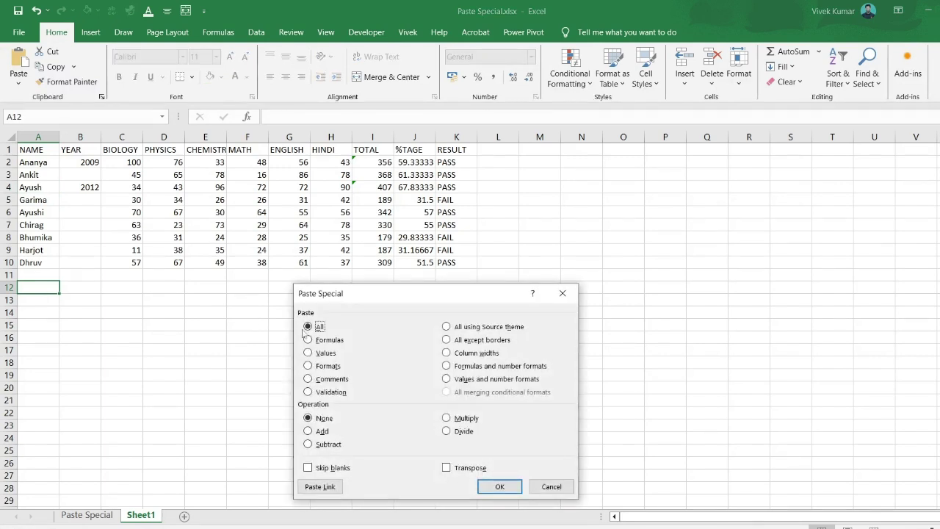
{"action": "left_click", "coordinate": [308, 353]}
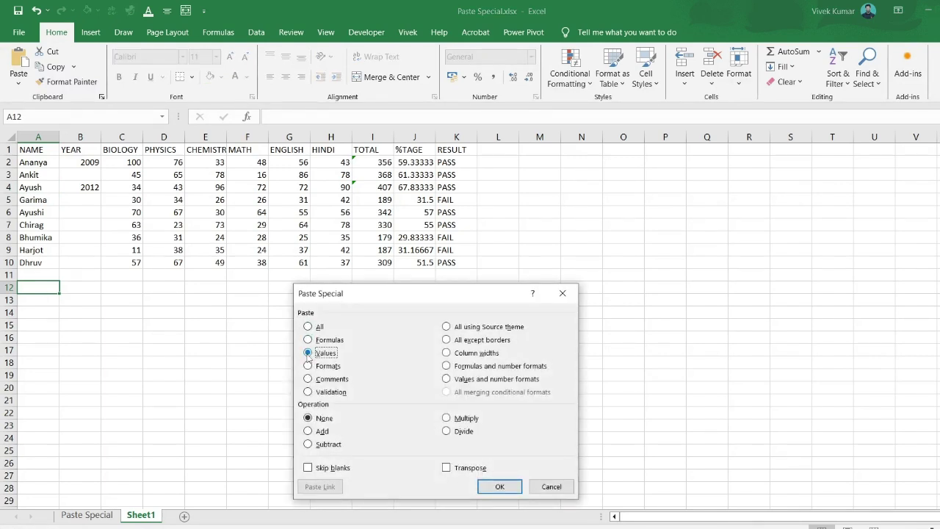
{"action": "left_click", "coordinate": [498, 486]}
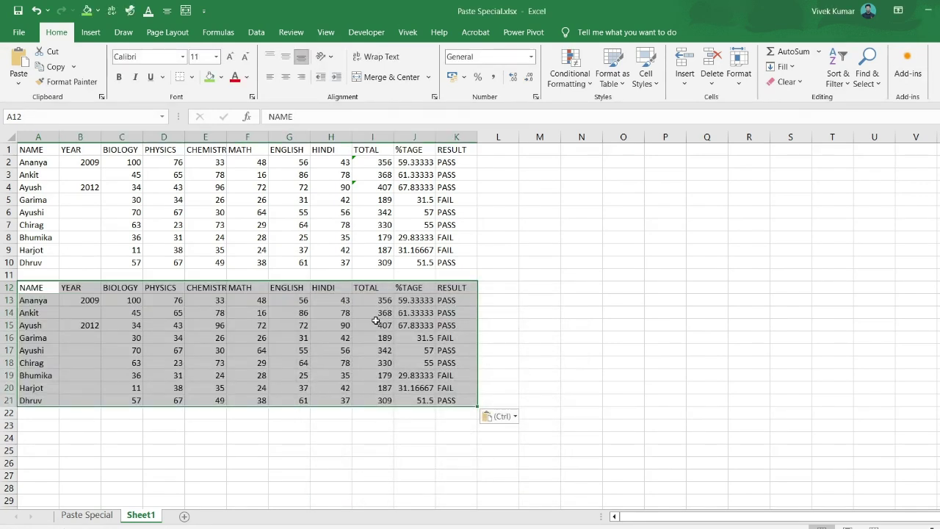
{"action": "key", "text": "Delete"}
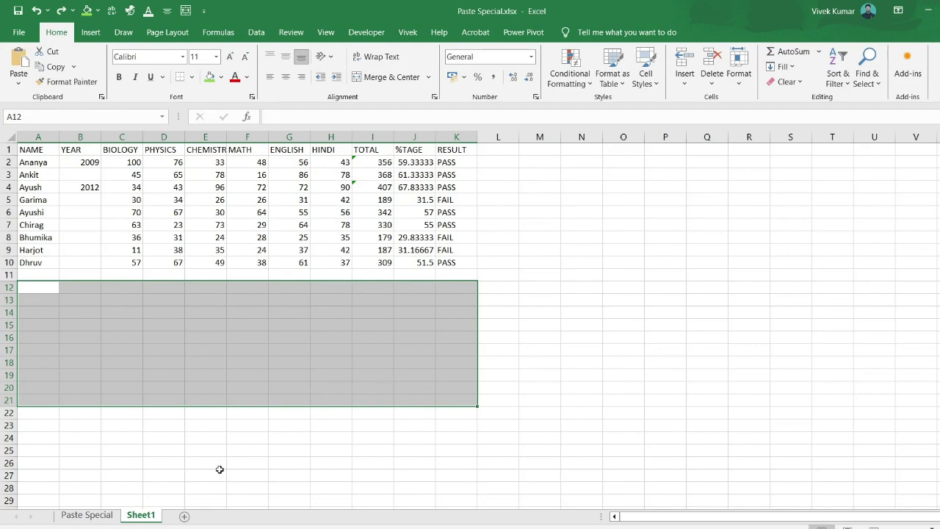
Copy the %TAGE values J16:J24 on the Paste Special sheet and paste them normally at cells M16, G27 and J27
{"action": "left_click", "coordinate": [87, 515]}
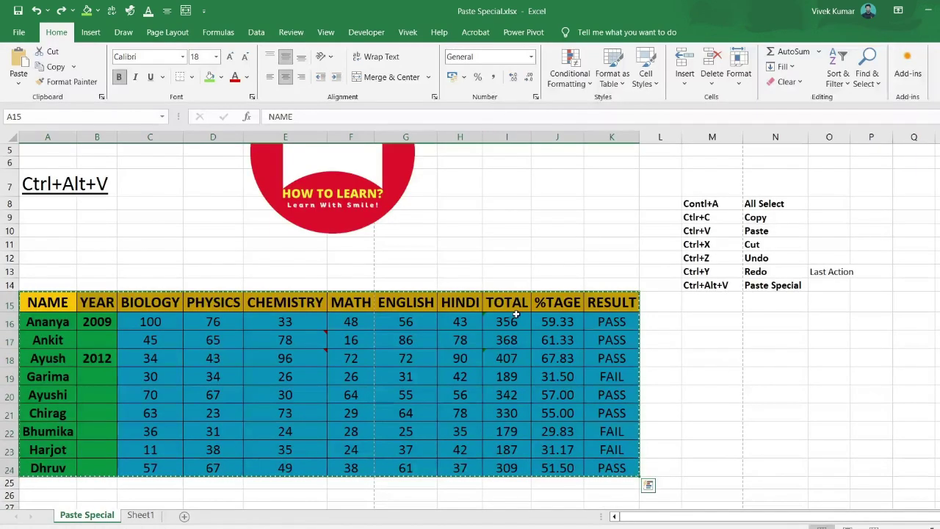
{"action": "left_click", "coordinate": [558, 321]}
{"action": "left_click_drag", "start_coordinate": [558, 321], "coordinate": [558, 468]}
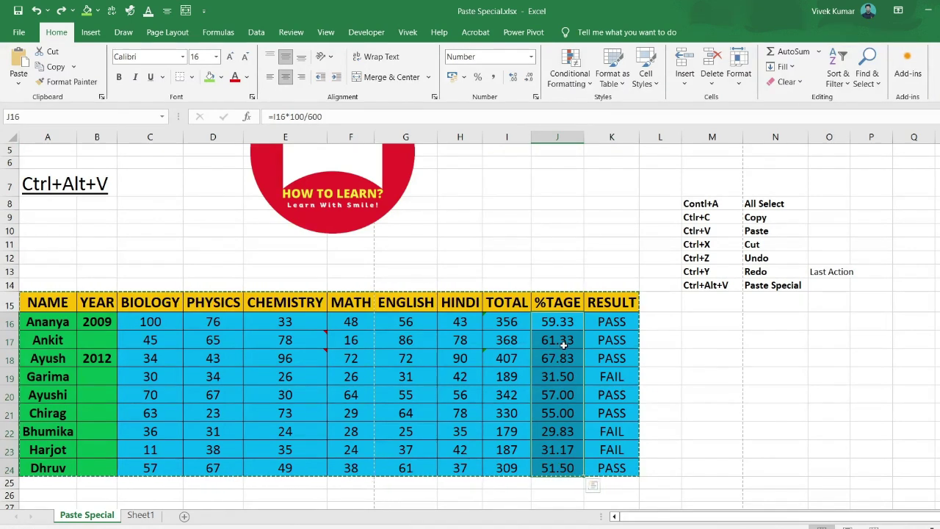
{"action": "key", "text": "ctrl+c"}
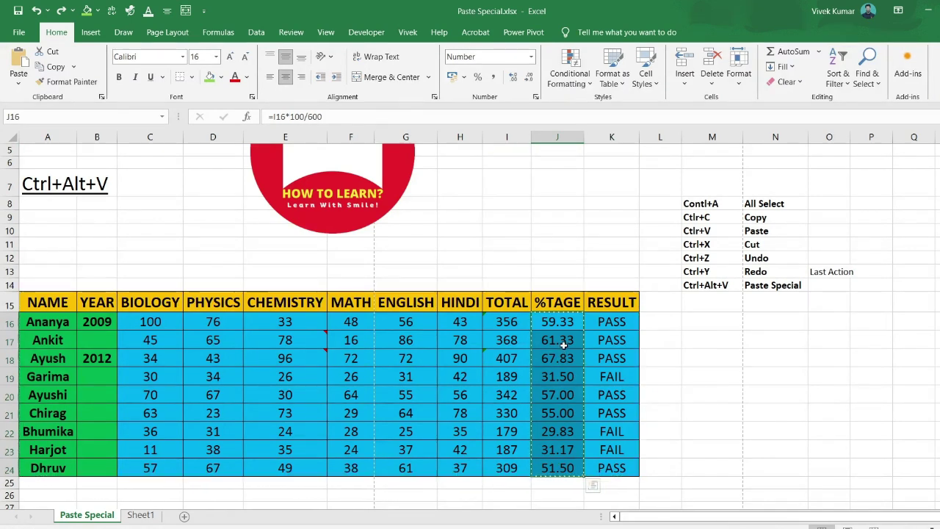
{"action": "left_click", "coordinate": [713, 321]}
{"action": "key", "text": "ctrl+v"}
{"action": "scroll", "coordinate": [411, 396], "scroll_direction": "down", "scroll_amount": 2}
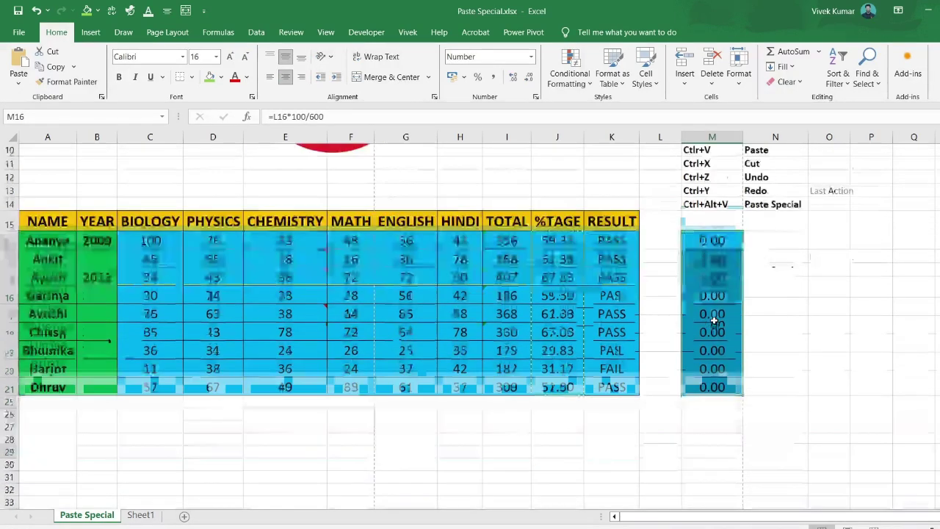
{"action": "left_click", "coordinate": [402, 395]}
{"action": "key", "text": "ctrl+v"}
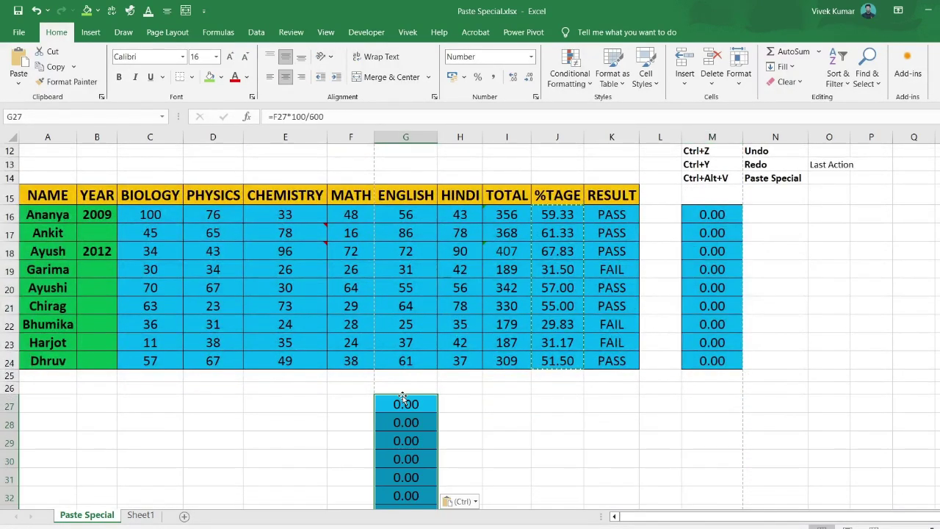
{"action": "left_click", "coordinate": [543, 403]}
{"action": "key", "text": "ctrl+v"}
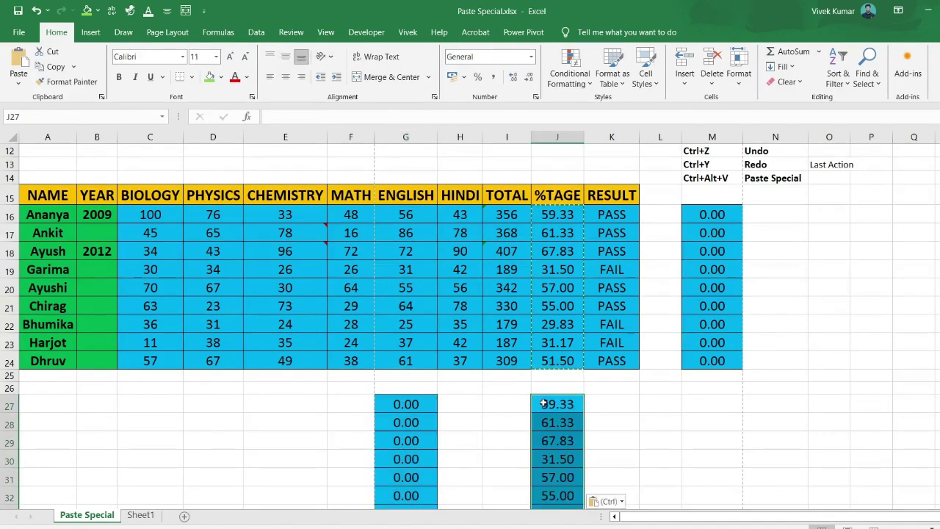
Paste the copied %TAGE column normally on Sheet1 at cells F17 and H13
{"action": "left_click", "coordinate": [138, 515]}
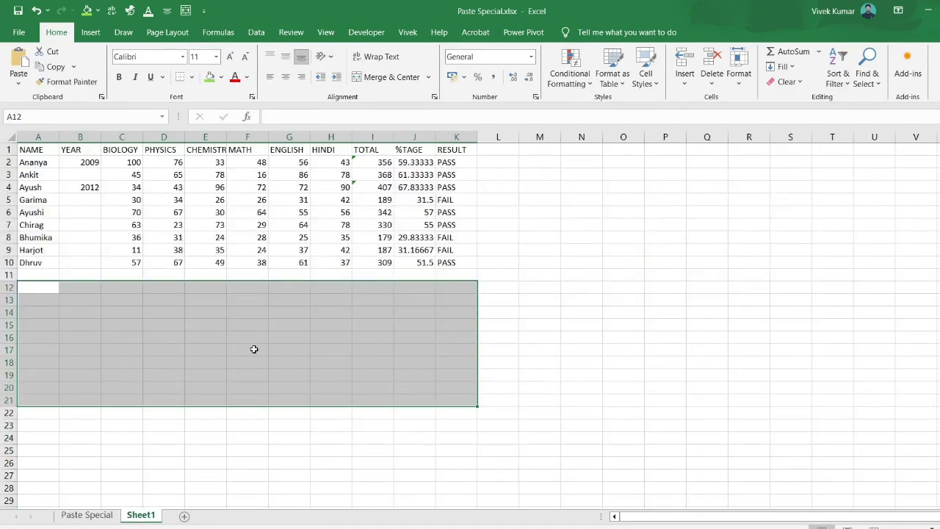
{"action": "left_click", "coordinate": [254, 350]}
{"action": "key", "text": "ctrl+v"}
{"action": "left_click", "coordinate": [315, 300]}
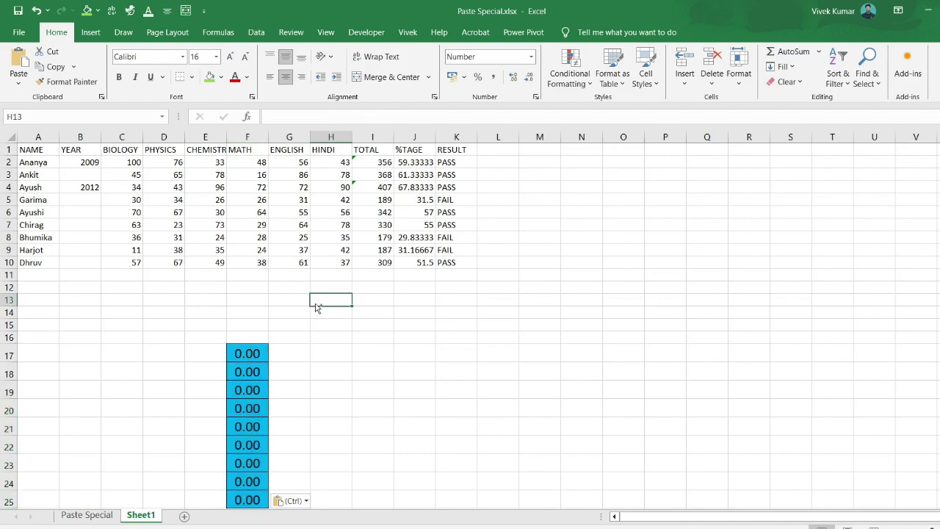
{"action": "key", "text": "ctrl+v"}
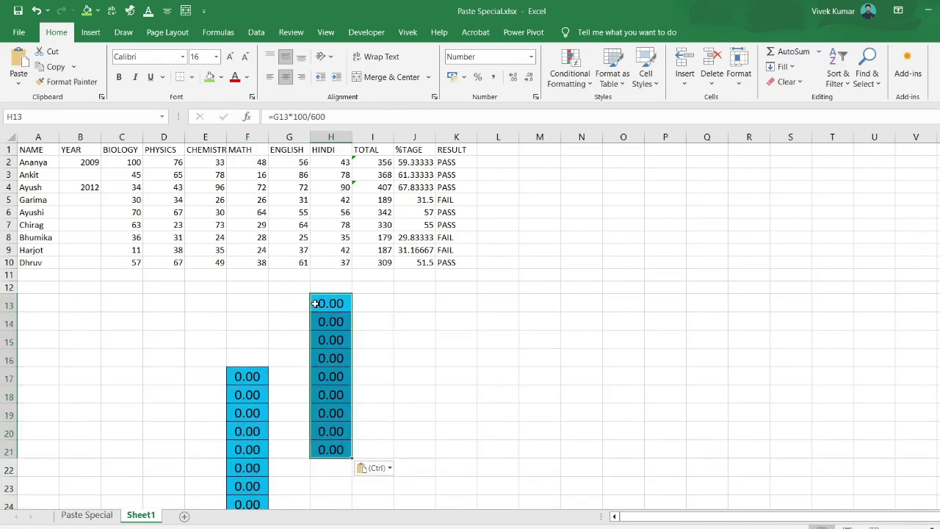
Undo all the normal pastes of the %TAGE column on both sheets
{"action": "key", "text": "ctrl+z"}
{"action": "key", "text": "ctrl+z"}
{"action": "key", "text": "ctrl+z"}
{"action": "key", "text": "ctrl+z"}
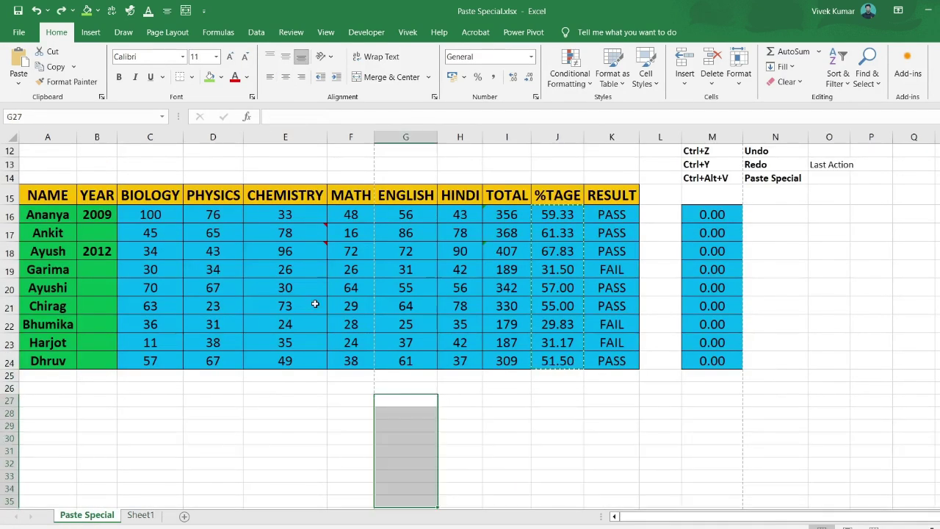
{"action": "key", "text": "ctrl+z"}
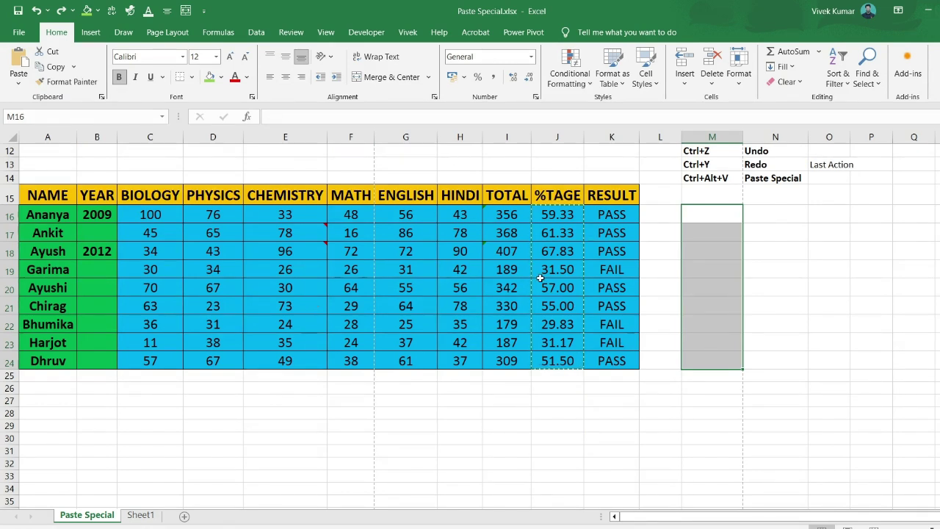
Paste the copied %TAGE column as values only at cell M16 of the Paste Special sheet
{"action": "left_click", "coordinate": [704, 218]}
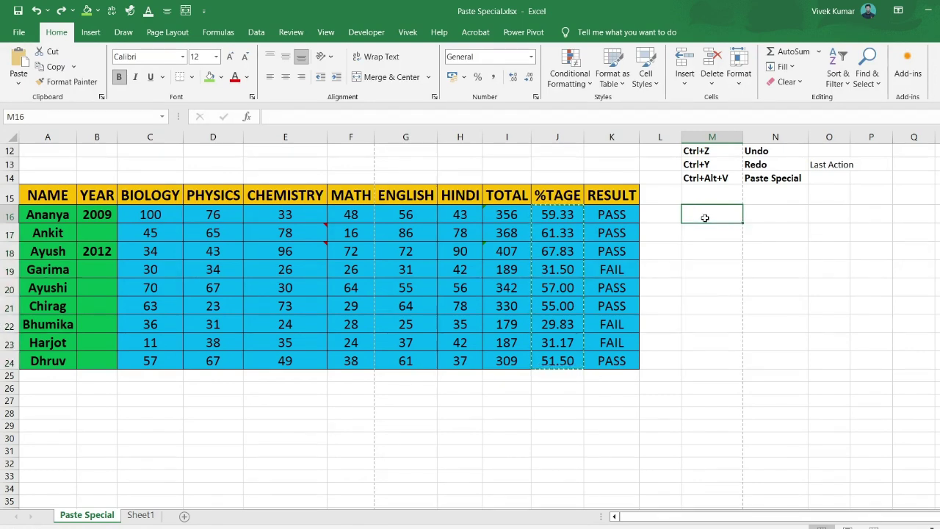
{"action": "key", "text": "ctrl+alt+v"}
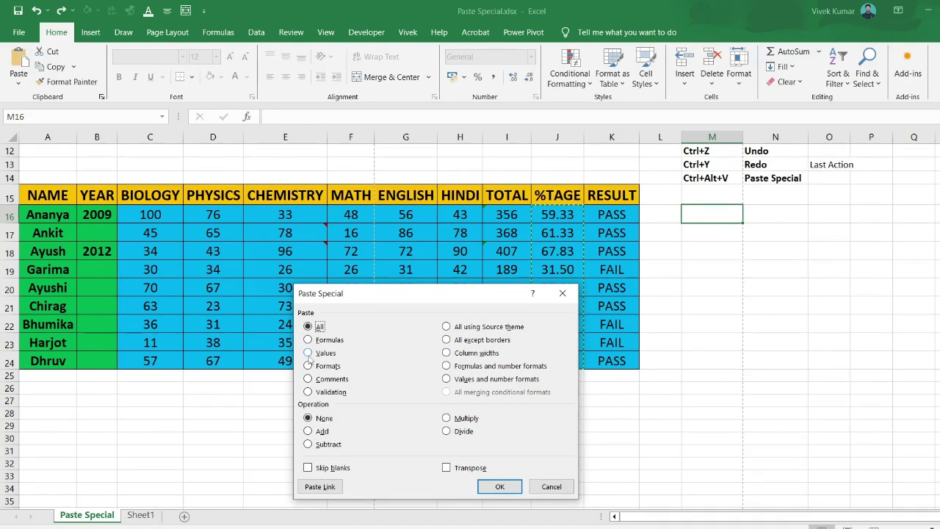
{"action": "left_click", "coordinate": [307, 352]}
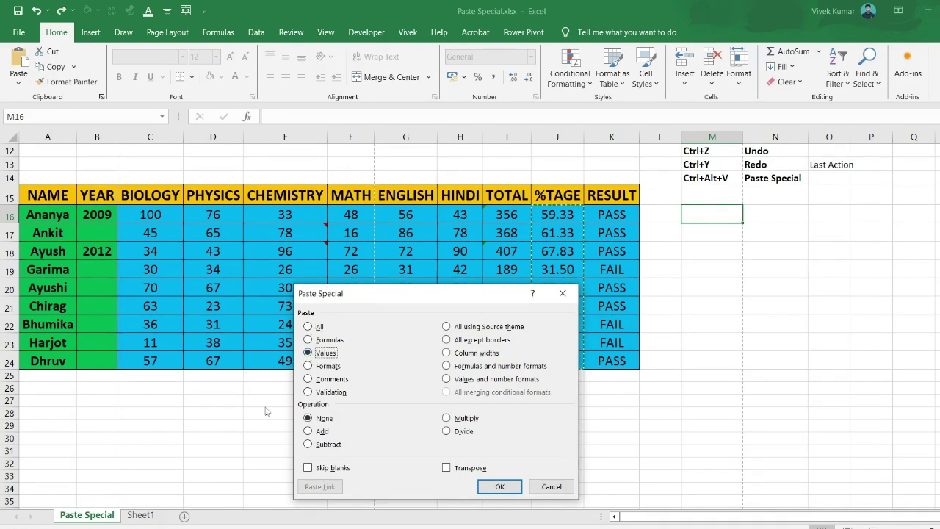
{"action": "left_click", "coordinate": [499, 487]}
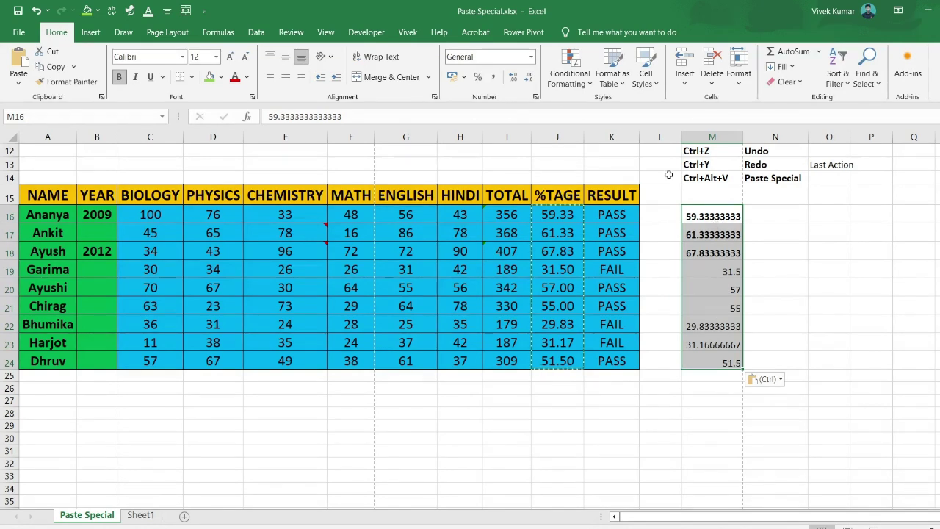
Reduce the pasted percentages in M16:M24 to two decimal places
{"action": "left_click", "coordinate": [527, 80]}
{"action": "left_click", "coordinate": [527, 79]}
{"action": "left_click", "coordinate": [527, 79]}
{"action": "left_click", "coordinate": [528, 79]}
{"action": "left_click", "coordinate": [527, 79]}
{"action": "left_click", "coordinate": [527, 80]}
{"action": "left_click", "coordinate": [527, 79]}
{"action": "left_click", "coordinate": [527, 80]}
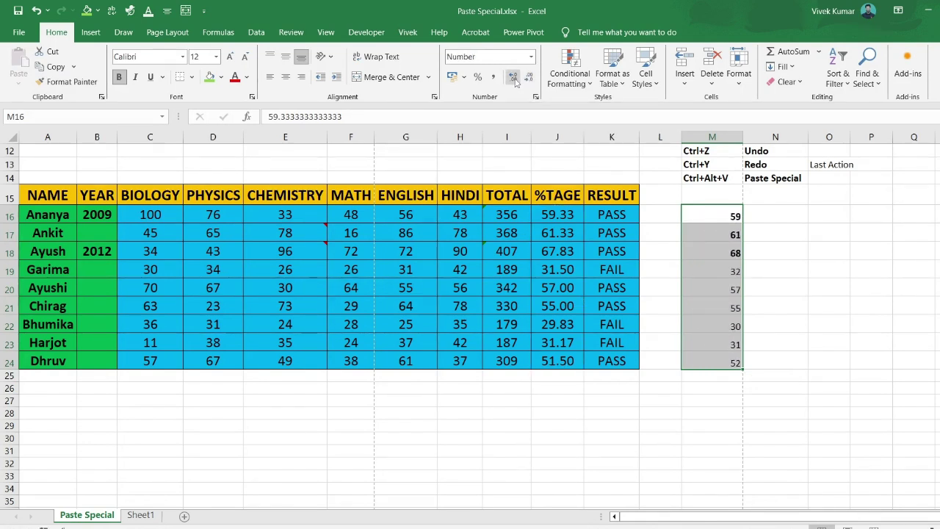
{"action": "left_click", "coordinate": [515, 80]}
{"action": "left_click", "coordinate": [515, 81]}
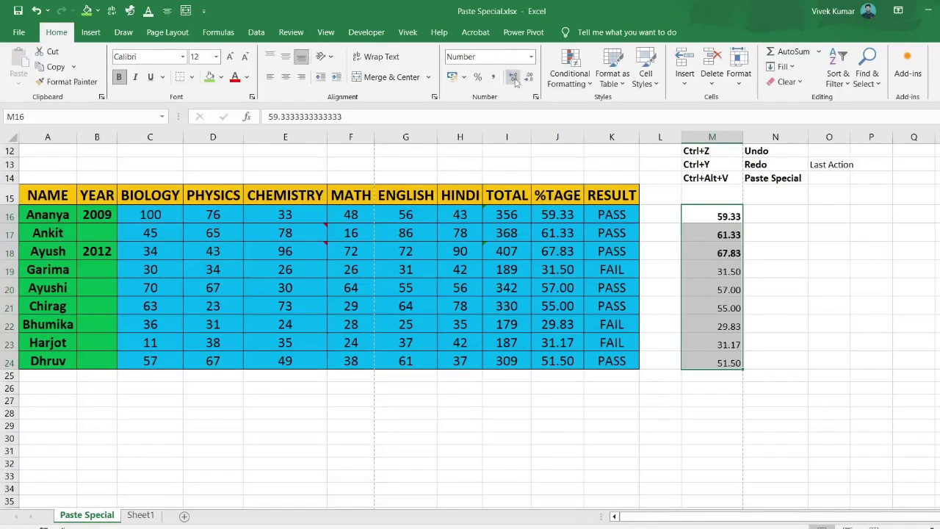
{"action": "left_click", "coordinate": [530, 80]}
{"action": "left_click", "coordinate": [513, 80]}
{"action": "left_click", "coordinate": [786, 254]}
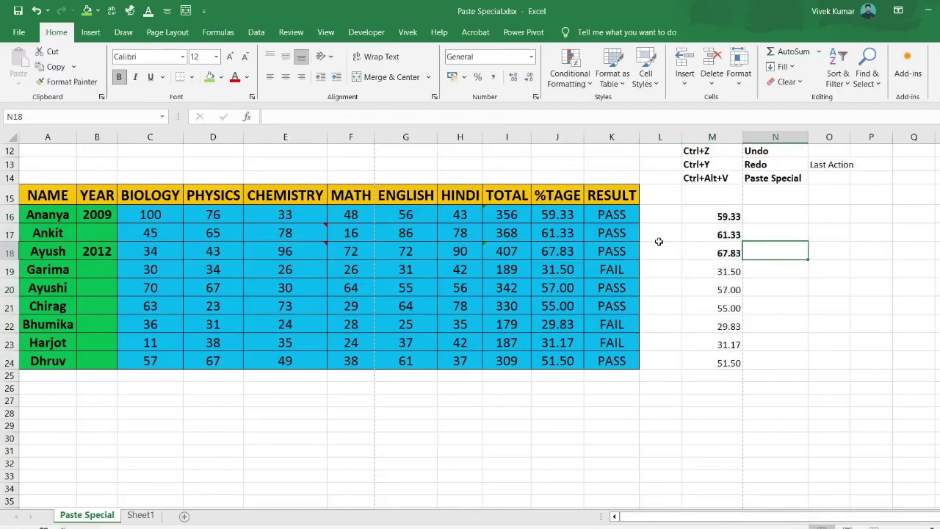
Copy the RESULT values K16:K24, paste them normally at cell E28, and undo that paste
{"action": "left_click_drag", "start_coordinate": [608, 215], "coordinate": [610, 360]}
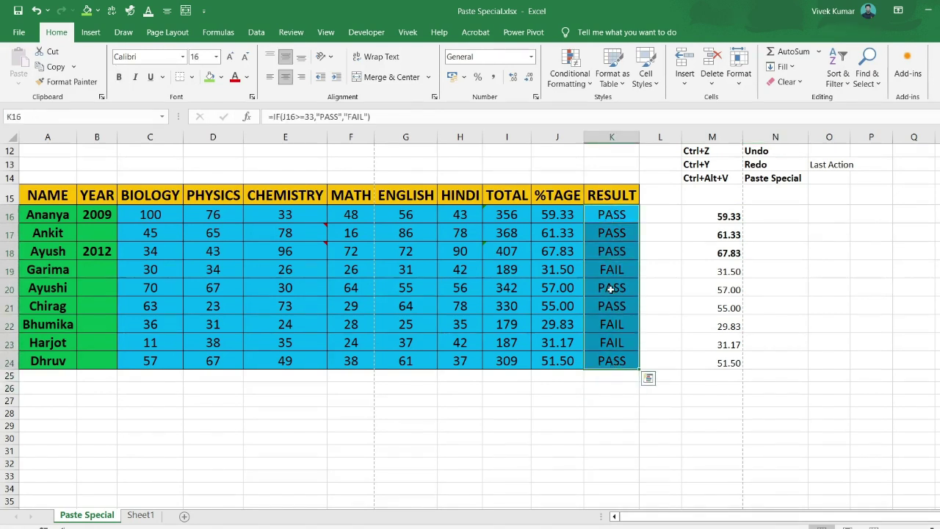
{"action": "key", "text": "ctrl+c"}
{"action": "left_click", "coordinate": [300, 411]}
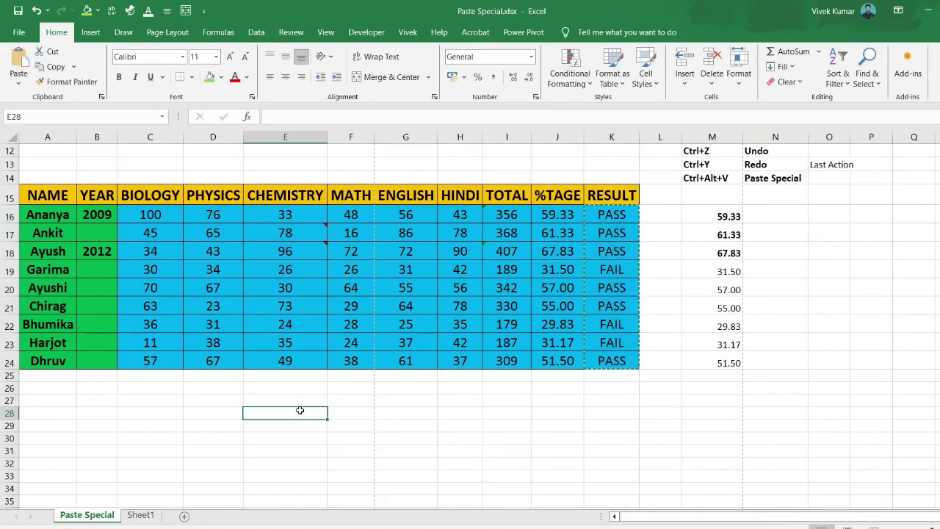
{"action": "key", "text": "ctrl+v"}
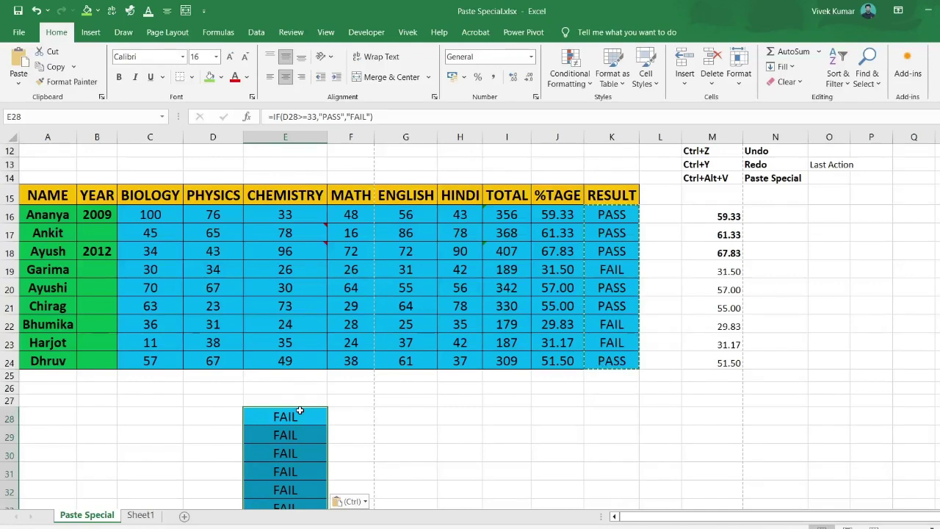
{"action": "key", "text": "ctrl+z"}
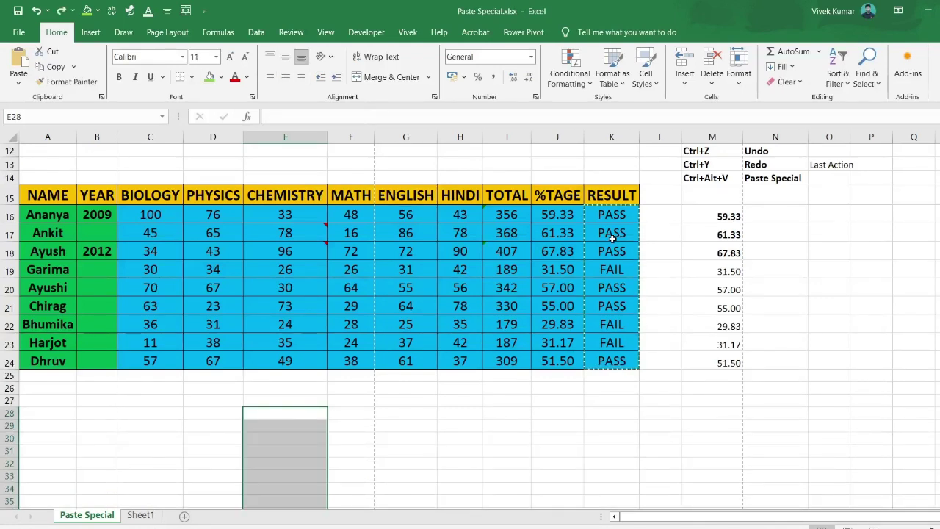
Paste the copied RESULT column as values only at cell E28
{"action": "left_click", "coordinate": [290, 413]}
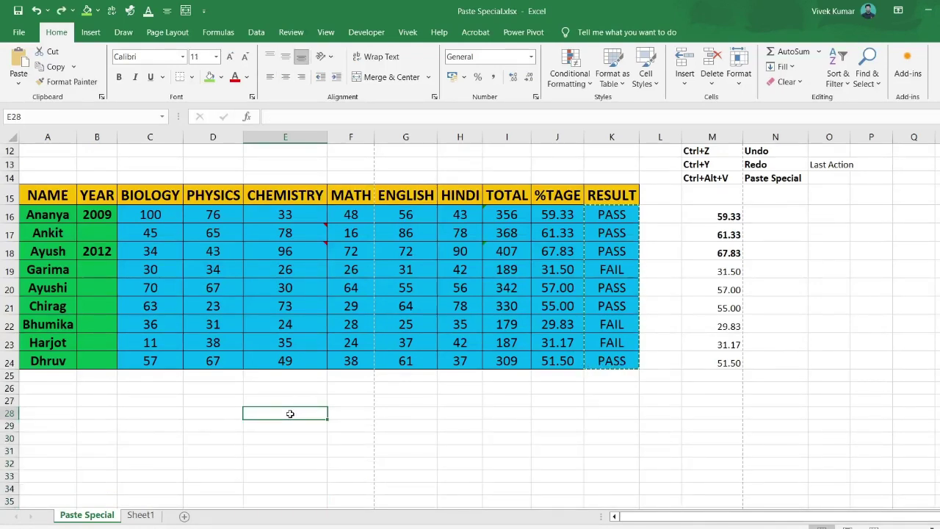
{"action": "key", "text": "ctrl+alt+v"}
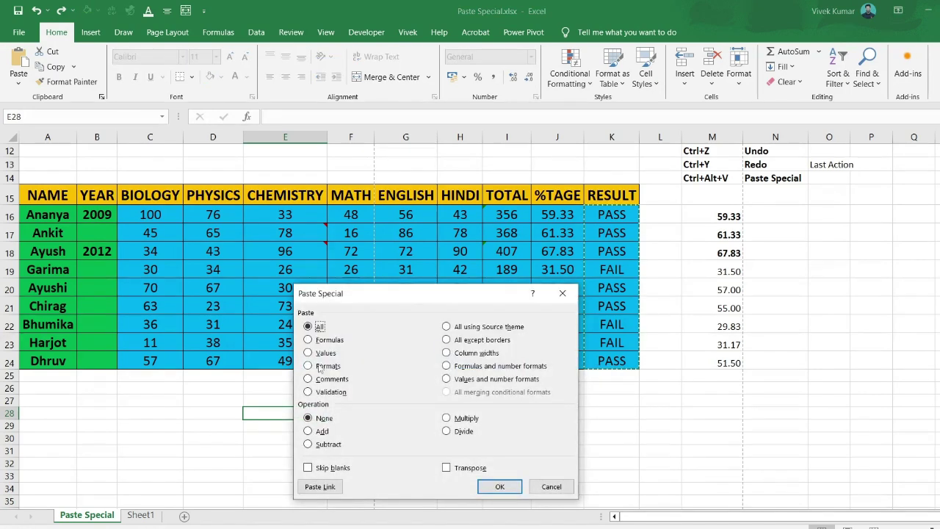
{"action": "left_click", "coordinate": [310, 354]}
{"action": "left_click", "coordinate": [502, 486]}
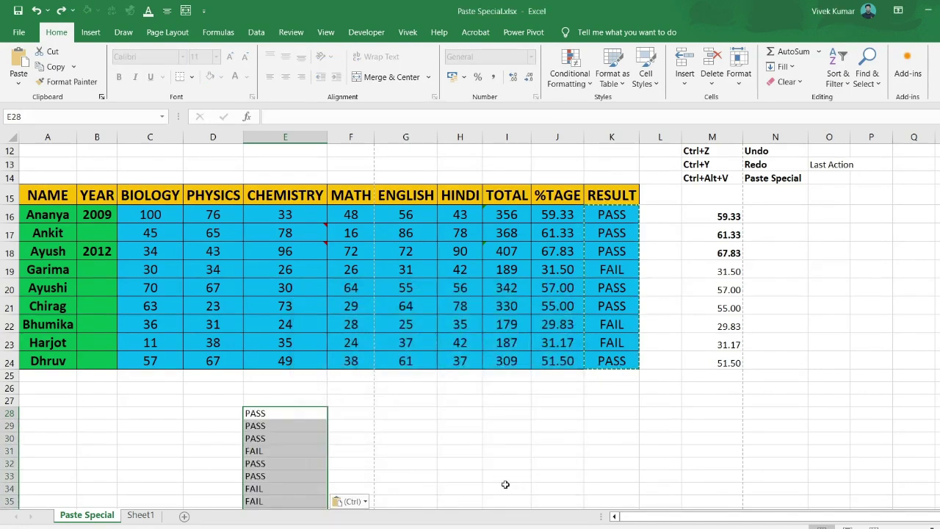
{"action": "scroll", "coordinate": [322, 462], "scroll_direction": "down", "scroll_amount": 2}
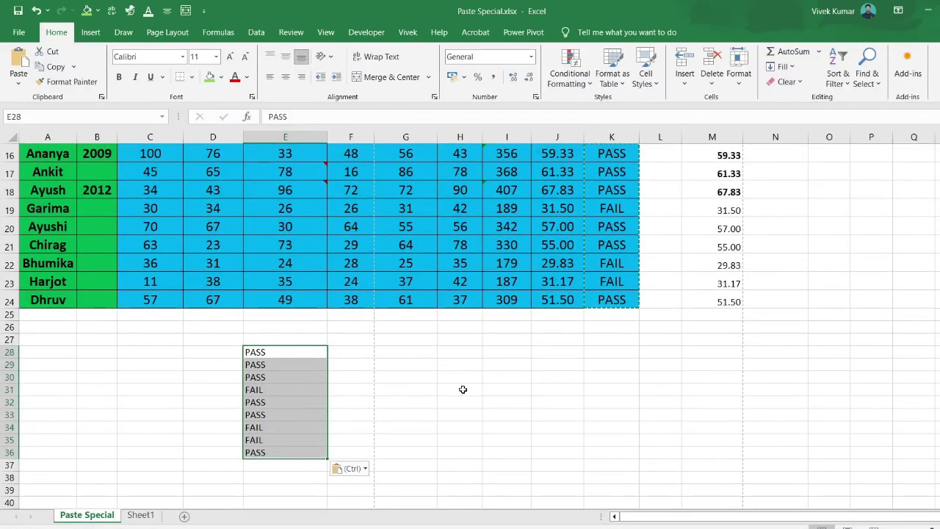
{"action": "scroll", "coordinate": [624, 222], "scroll_direction": "up", "scroll_amount": 1}
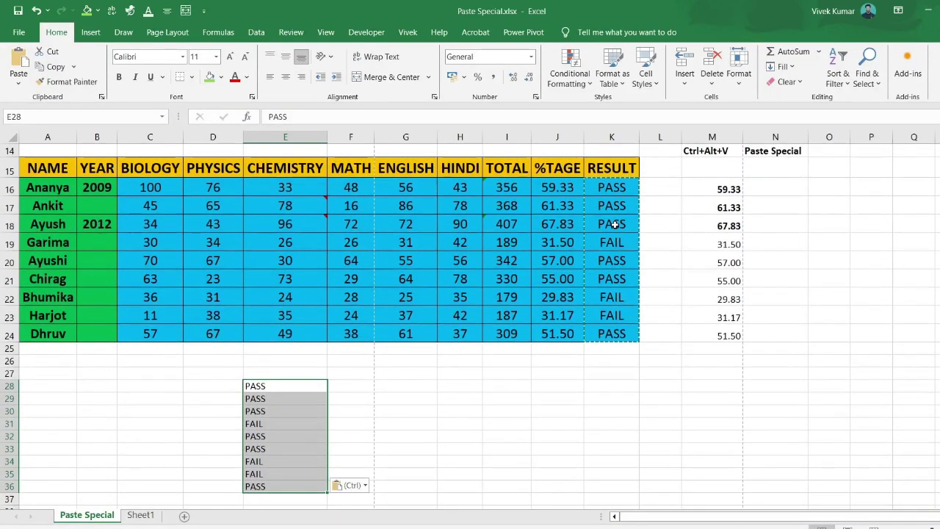
Compare the content of pasted cell E31 with the formula in the source RESULT cell K16
{"action": "left_click", "coordinate": [269, 424]}
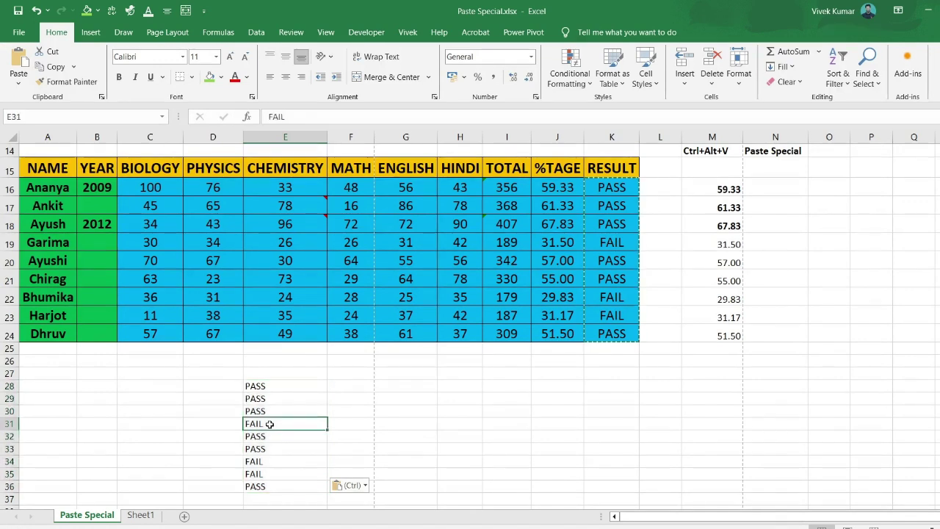
{"action": "left_click", "coordinate": [287, 117]}
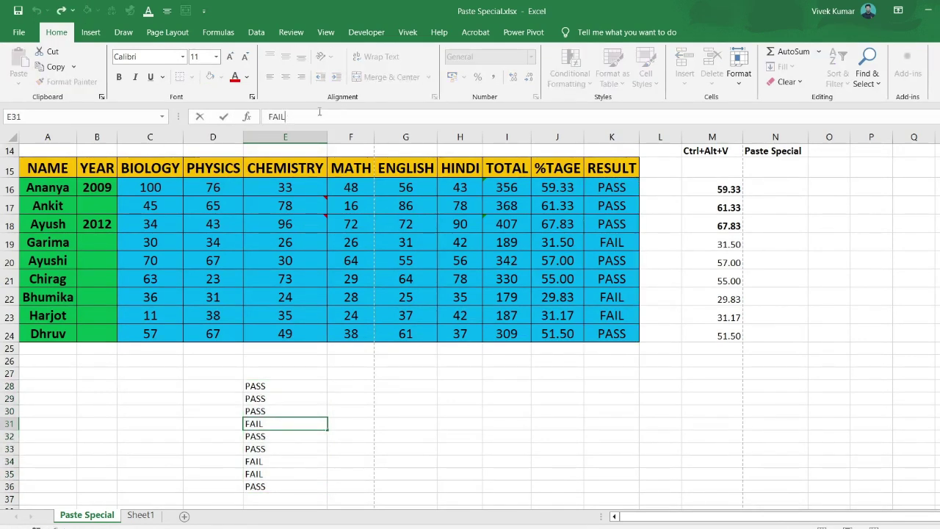
{"action": "left_click", "coordinate": [621, 189]}
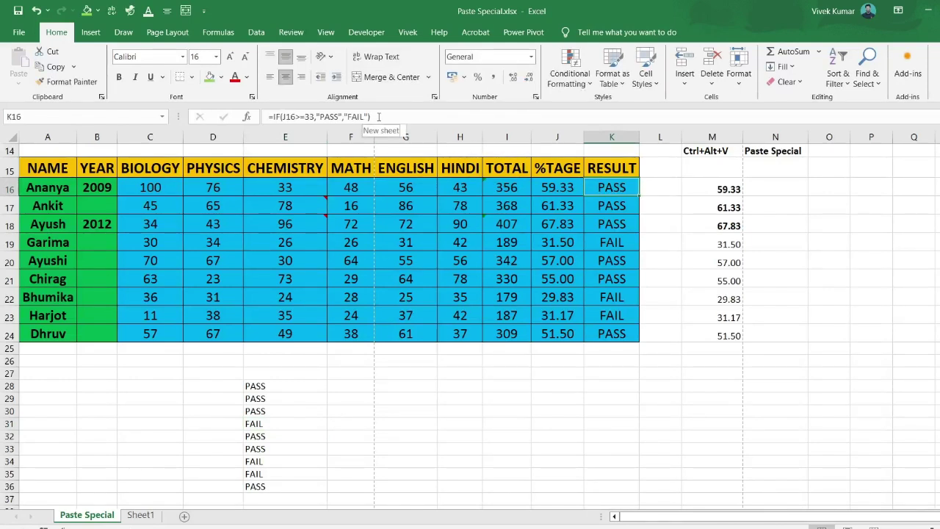
{"action": "left_click", "coordinate": [269, 425]}
Undo the RESULT values pasted at E28, and the %TAGE values pasted at M16 together with their decimal formatting
{"action": "key", "text": "ctrl+z"}
{"action": "key", "text": "ctrl+z"}
{"action": "key", "text": "ctrl+z"}
{"action": "key", "text": "ctrl+z"}
{"action": "key", "text": "ctrl+z"}
{"action": "key", "text": "ctrl+z"}
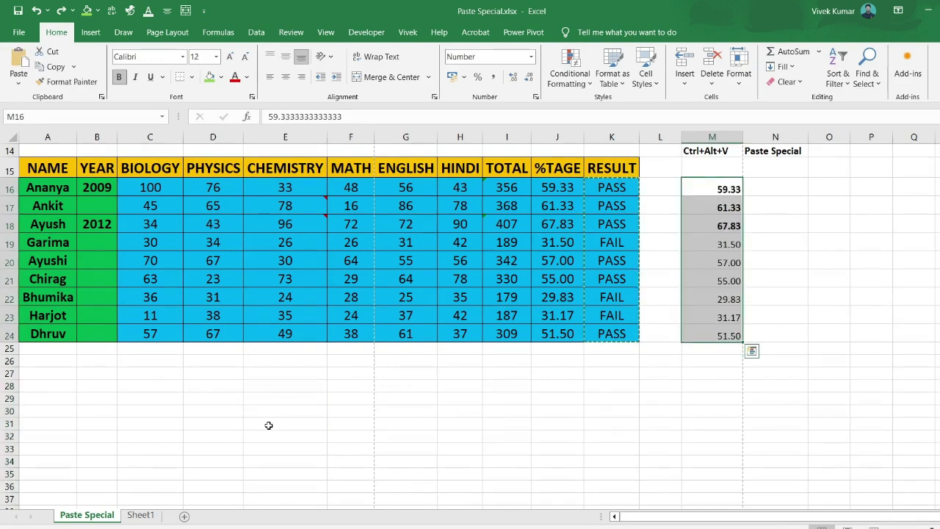
{"action": "key", "text": "ctrl+y"}
{"action": "key", "text": "ctrl+y"}
{"action": "key", "text": "ctrl+y"}
{"action": "key", "text": "ctrl+y"}
{"action": "key", "text": "ctrl+y"}
{"action": "key", "text": "ctrl+y"}
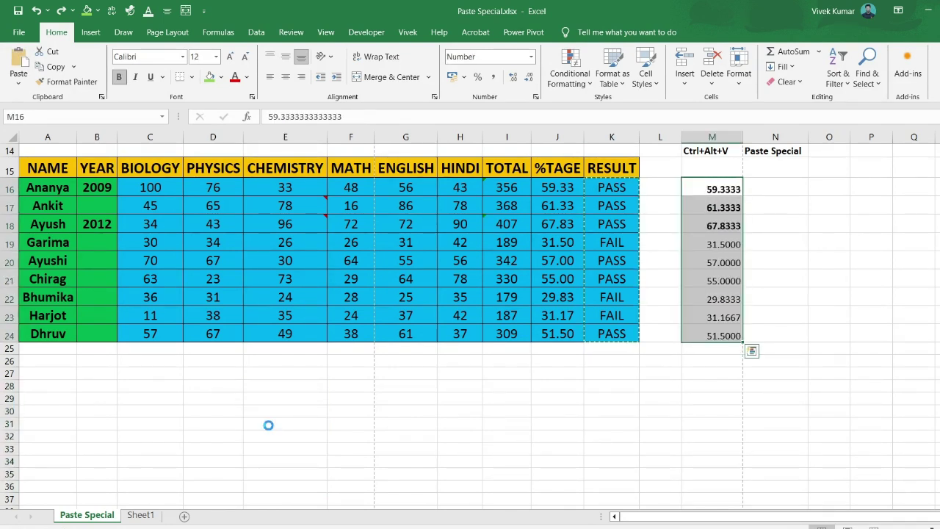
{"action": "key", "text": "ctrl+z"}
{"action": "key", "text": "ctrl+z"}
{"action": "key", "text": "ctrl+z"}
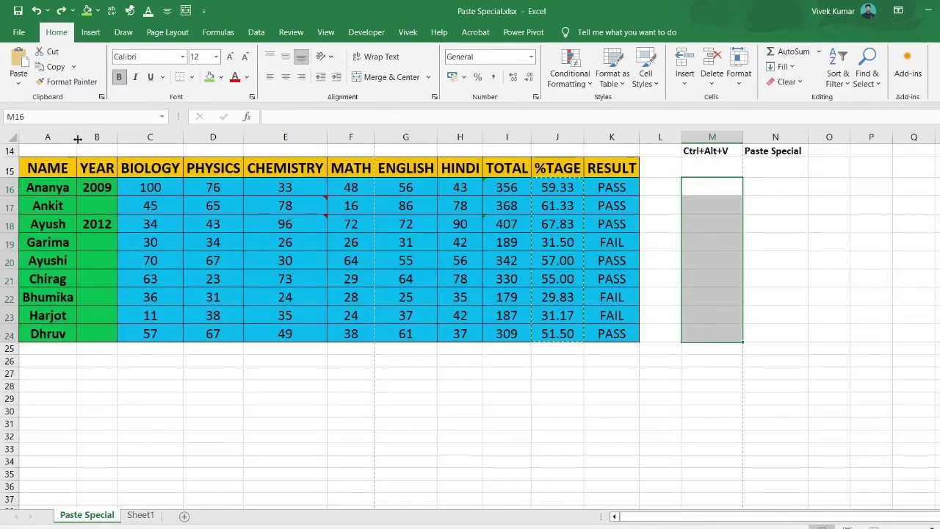
Copy the whole marks table A15:K24 and paste only its formats at cell A13 of Sheet1
{"action": "left_click", "coordinate": [56, 167]}
{"action": "key", "text": "ctrl+a"}
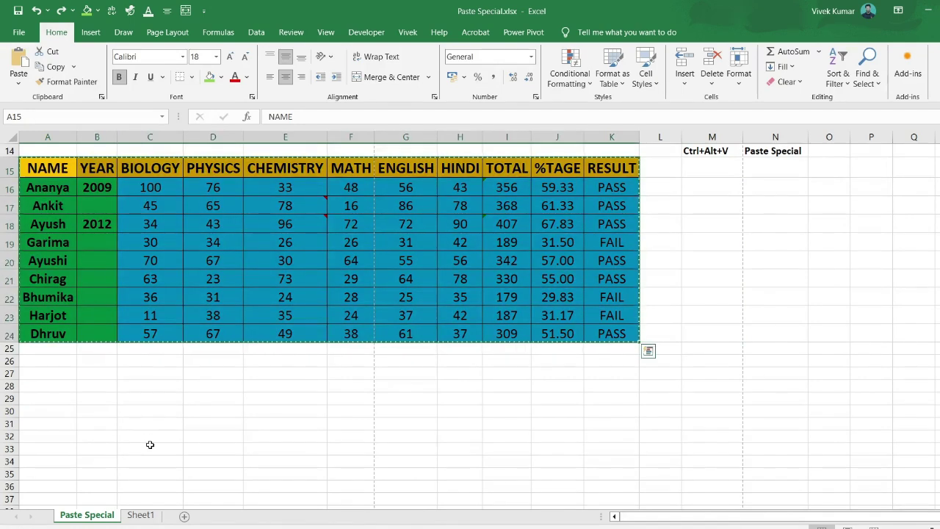
{"action": "left_click", "coordinate": [139, 513]}
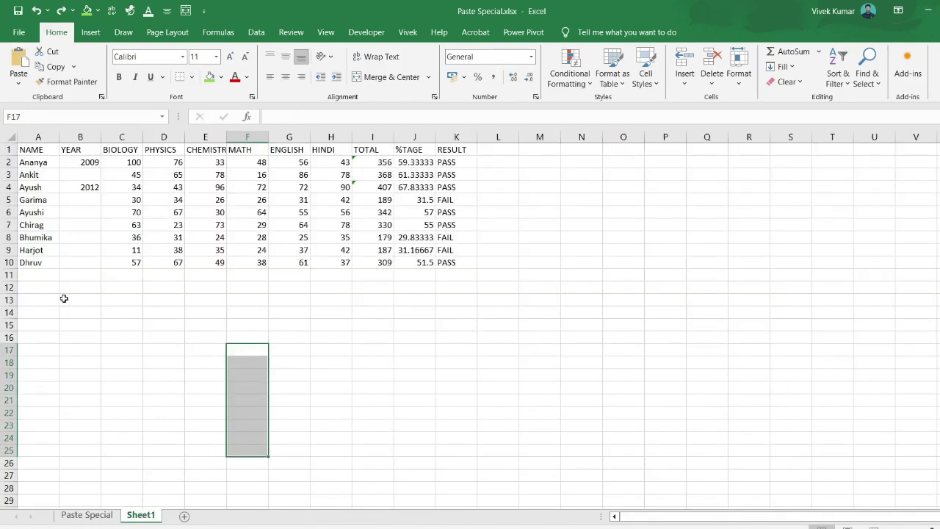
{"action": "left_click", "coordinate": [40, 299]}
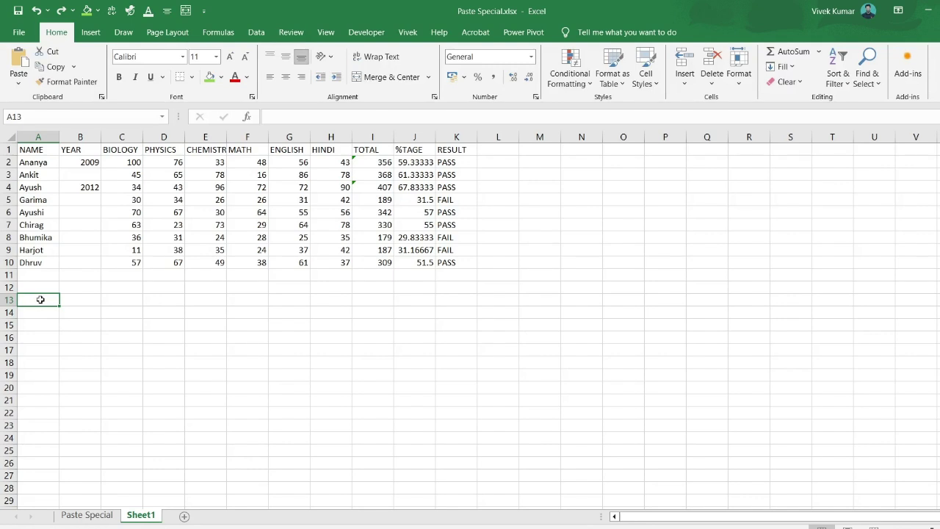
{"action": "key", "text": "ctrl+alt+v"}
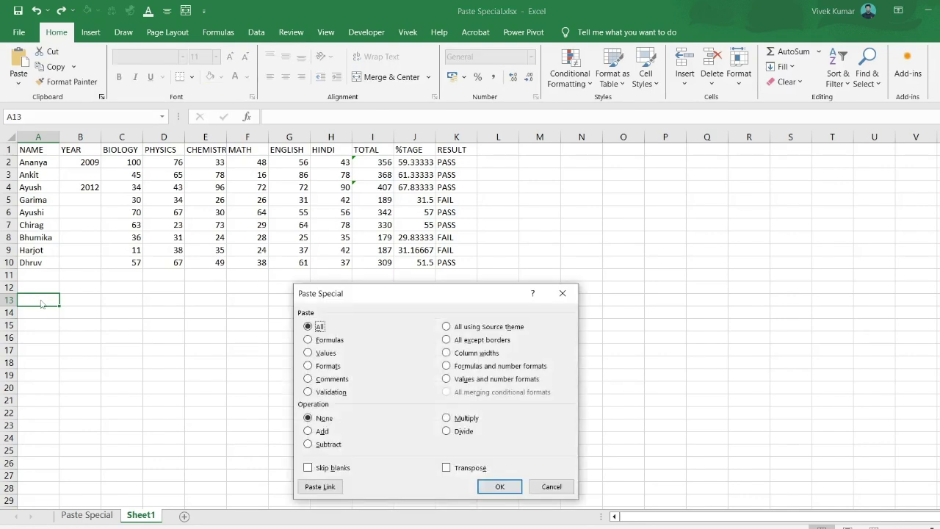
{"action": "left_click", "coordinate": [309, 368]}
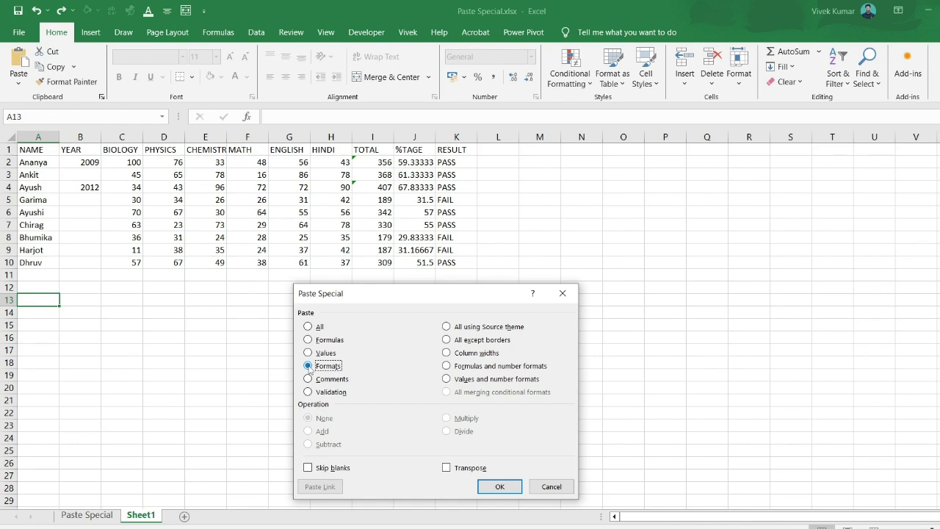
{"action": "left_click", "coordinate": [492, 486]}
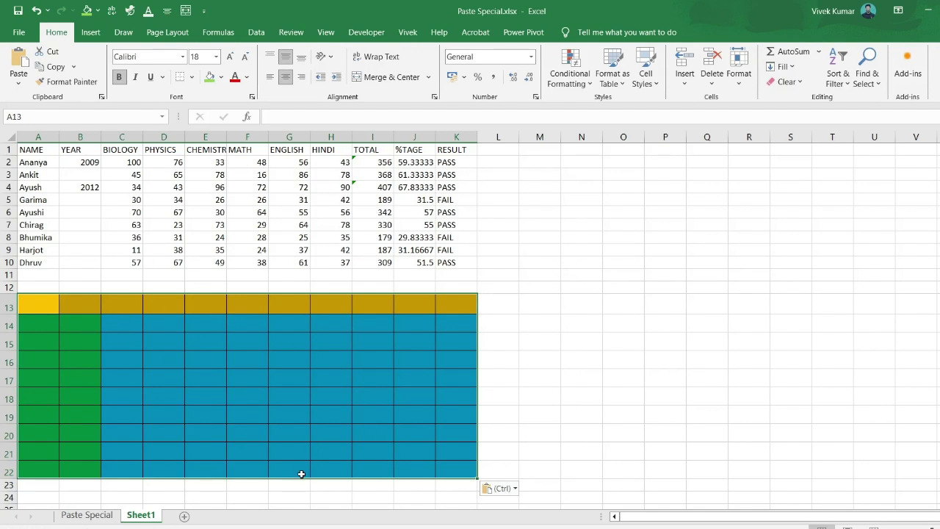
Compare the formatting pasted on Sheet1 with the source marks table, and undo the formats paste
{"action": "left_click", "coordinate": [96, 515]}
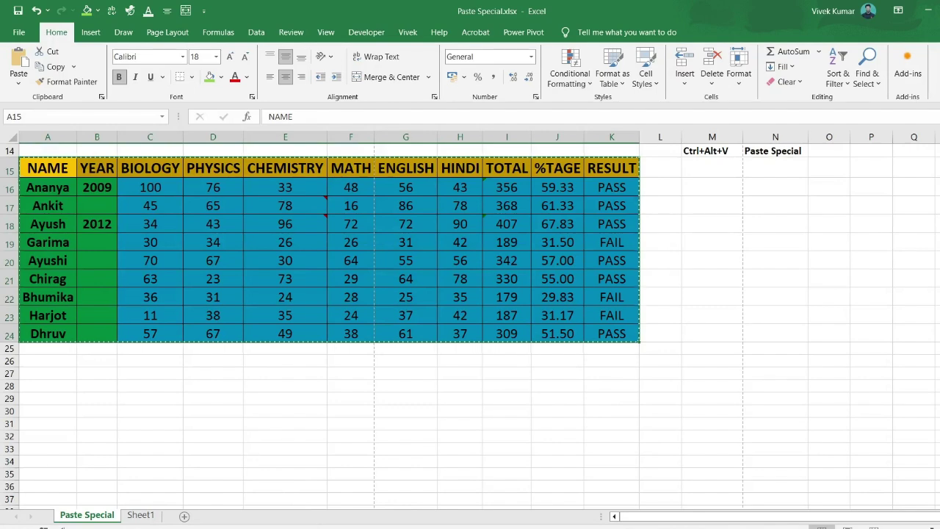
{"action": "left_click", "coordinate": [139, 514]}
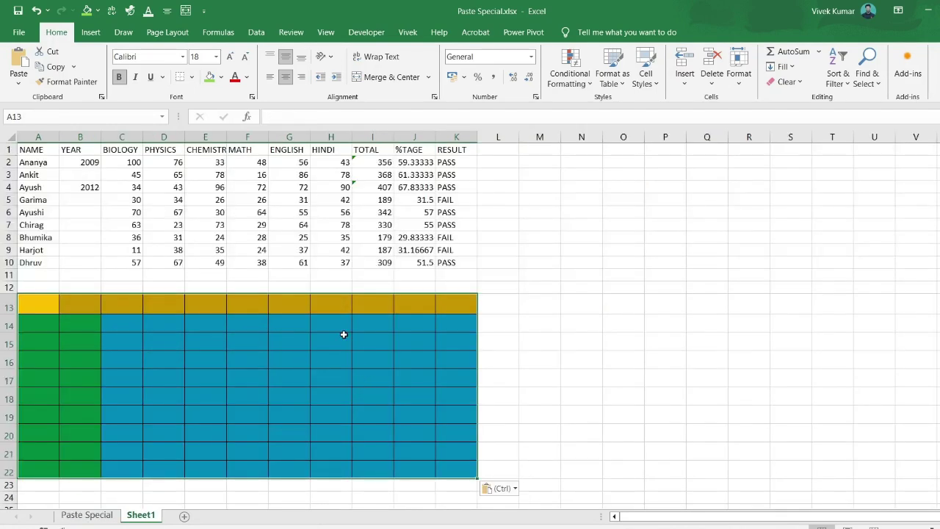
{"action": "left_click", "coordinate": [542, 317]}
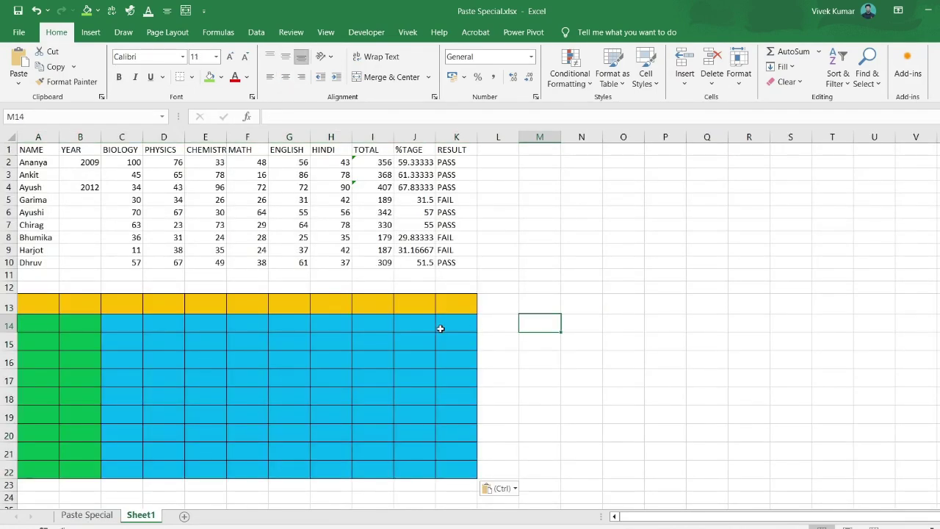
{"action": "left_click", "coordinate": [440, 328]}
{"action": "left_click", "coordinate": [375, 337]}
{"action": "left_click", "coordinate": [249, 330]}
{"action": "left_click", "coordinate": [129, 342]}
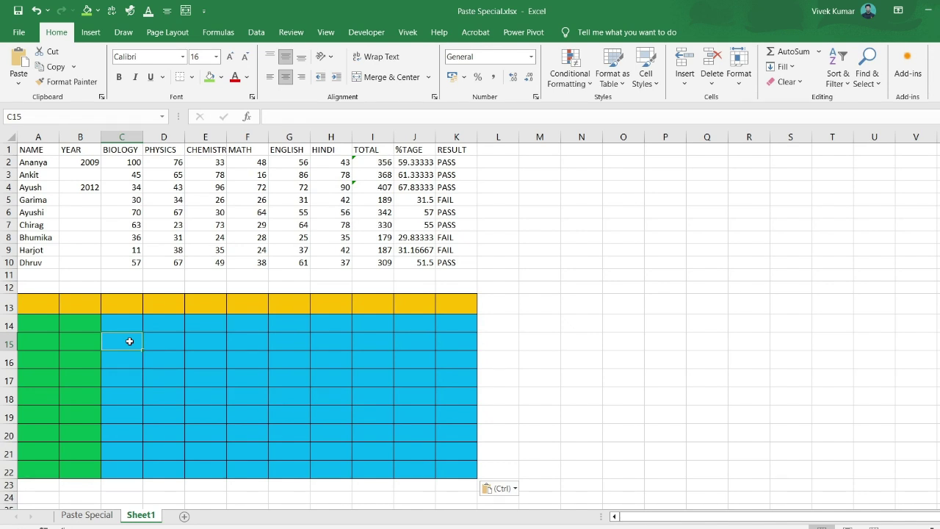
{"action": "key", "text": "ctrl+z"}
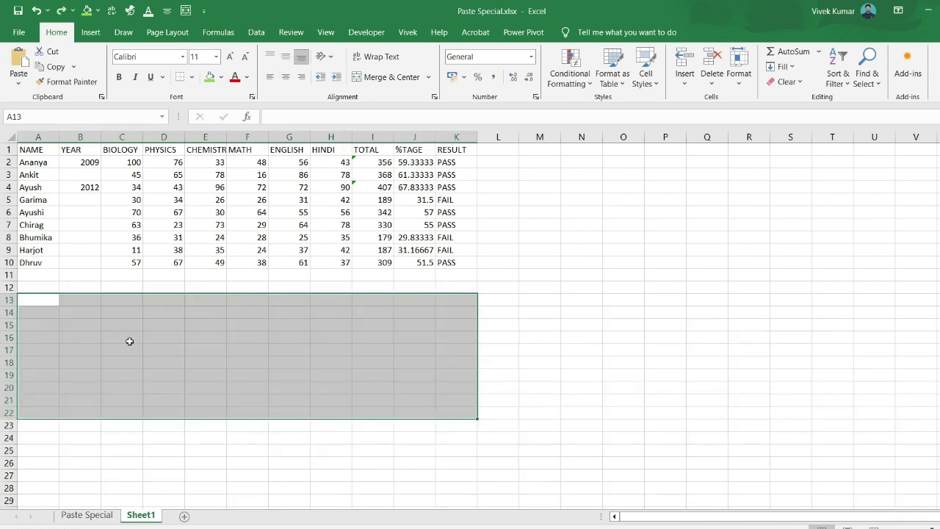
Copy the full marks table from the Paste Special sheet again and paste only its formats at Sheet1 cell A13
{"action": "left_click", "coordinate": [85, 516]}
{"action": "left_click", "coordinate": [153, 297]}
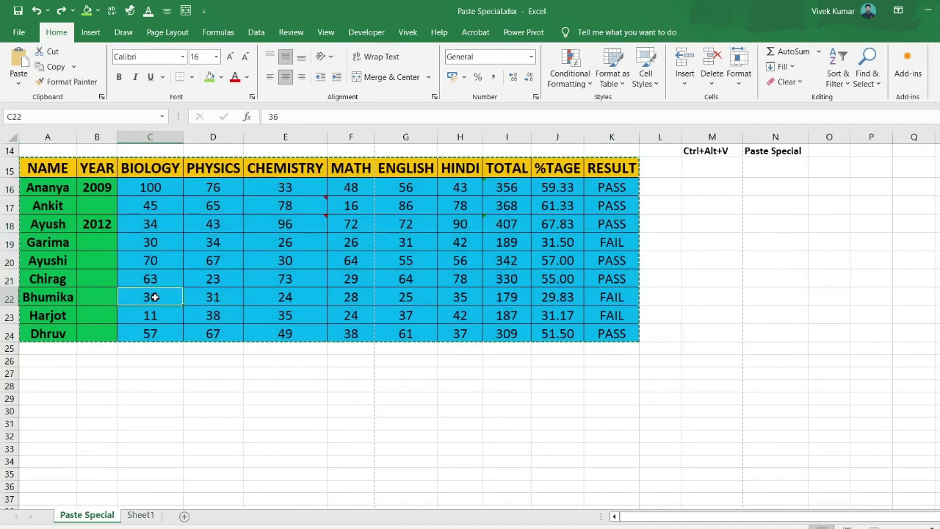
{"action": "key", "text": "ctrl+a"}
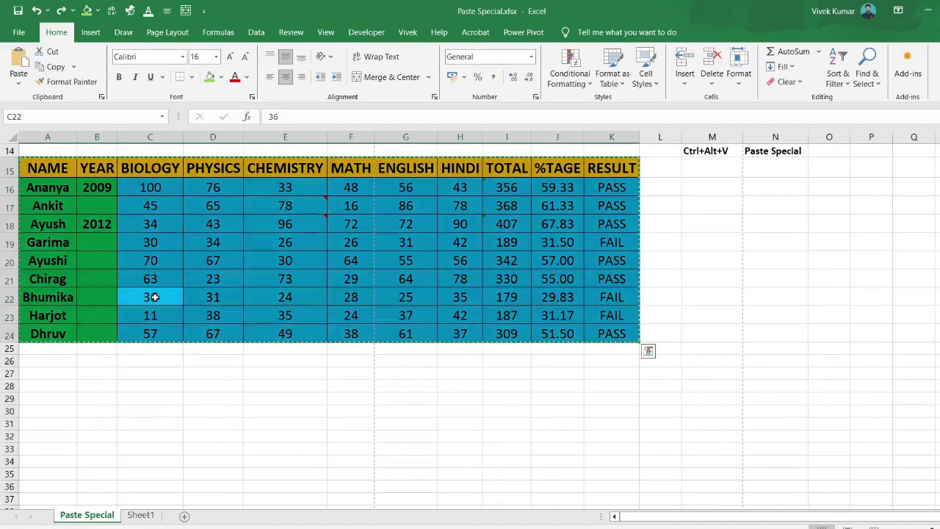
{"action": "left_click", "coordinate": [142, 518]}
{"action": "left_click", "coordinate": [50, 298]}
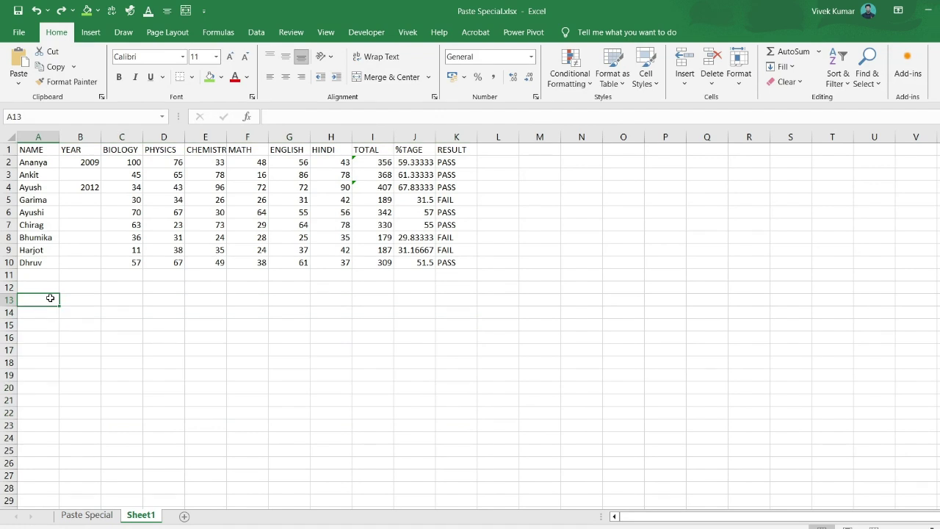
{"action": "key", "text": "ctrl+alt+v"}
{"action": "left_click", "coordinate": [308, 366]}
{"action": "left_click", "coordinate": [499, 486]}
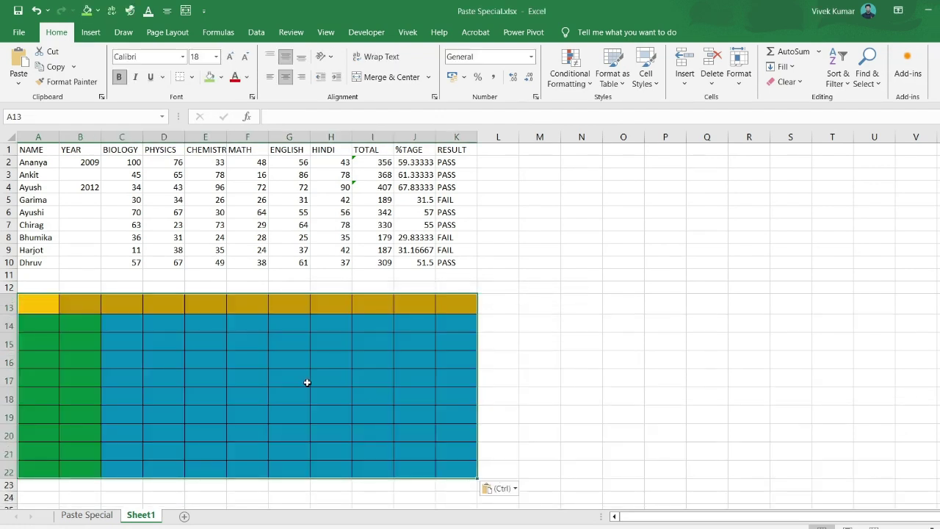
{"action": "scroll", "coordinate": [306, 382], "scroll_direction": "down", "scroll_amount": 3}
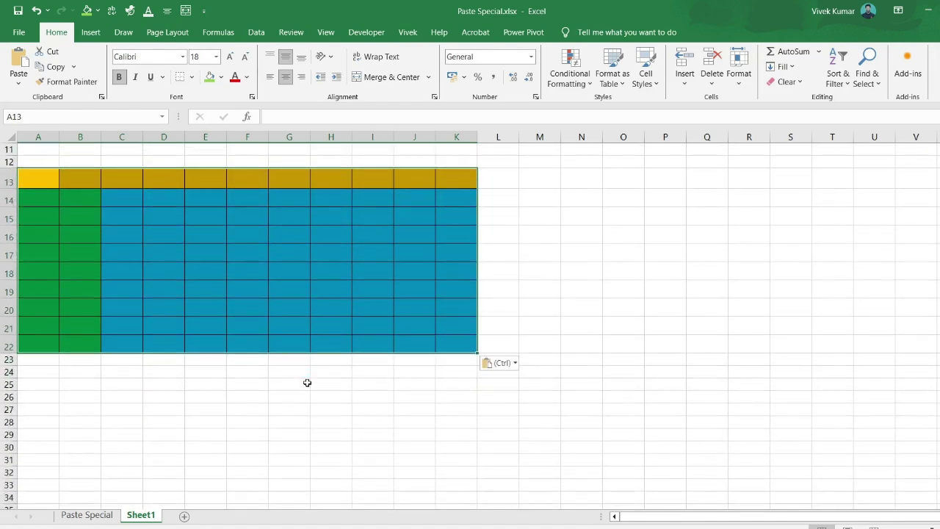
{"action": "left_click", "coordinate": [36, 373]}
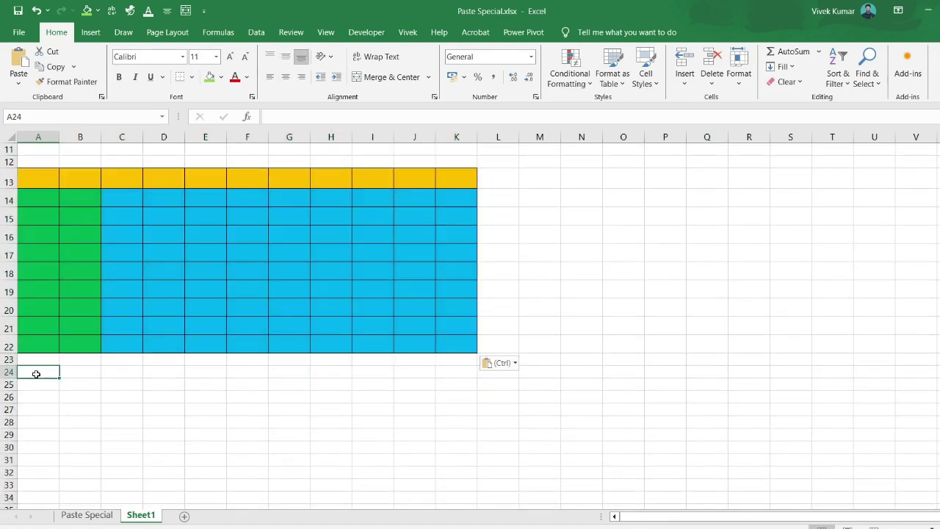
{"action": "key", "text": "ctrl+alt+v"}
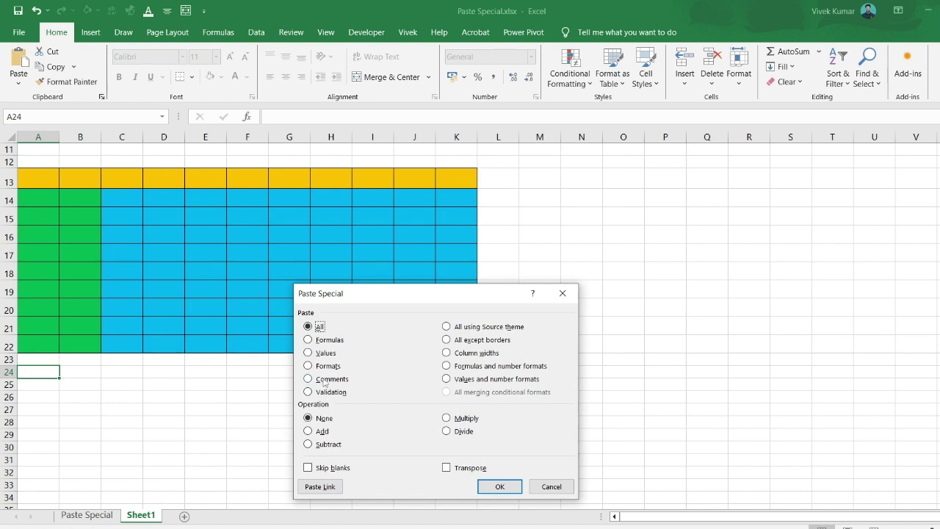
{"action": "left_click", "coordinate": [307, 379]}
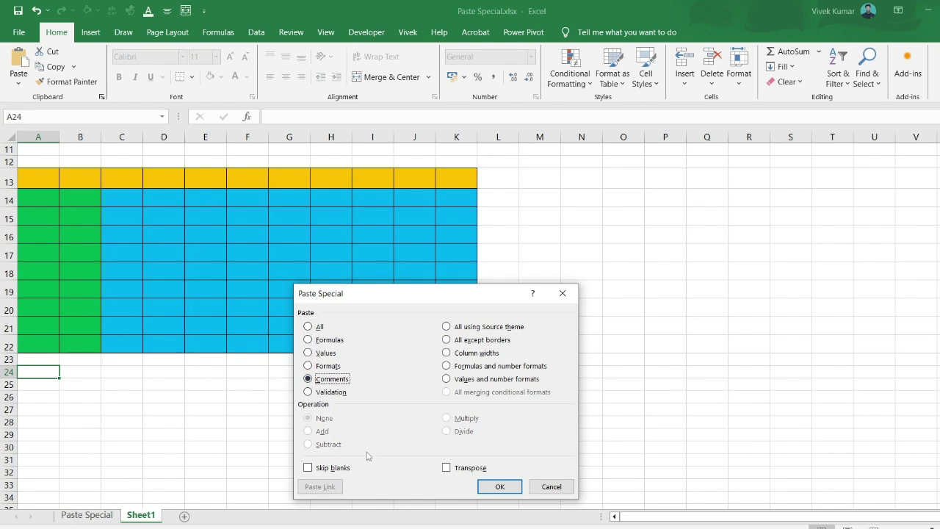
{"action": "left_click", "coordinate": [551, 486]}
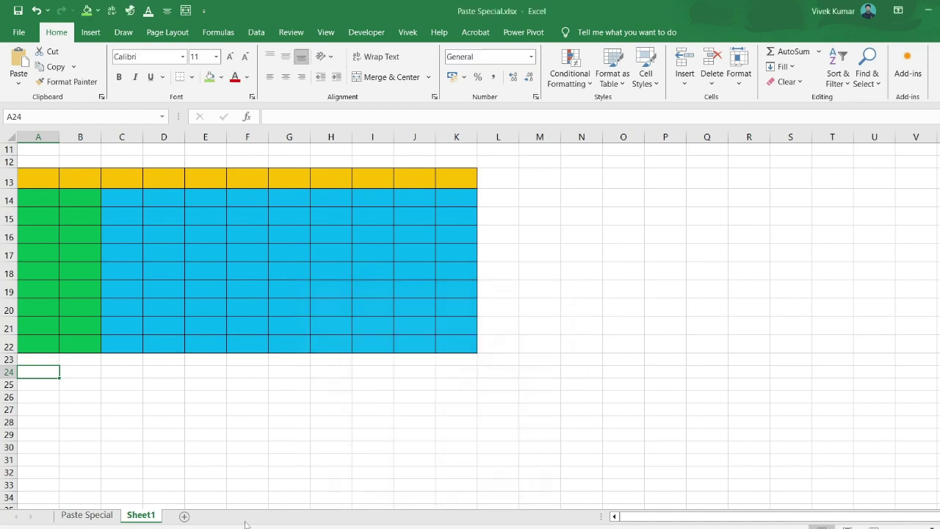
Check the comments in the source CHEMISTRY column, and paste only the table's comments at cell A24 of Sheet1
{"action": "left_click", "coordinate": [86, 515]}
{"action": "mouse_move", "coordinate": [311, 208]}
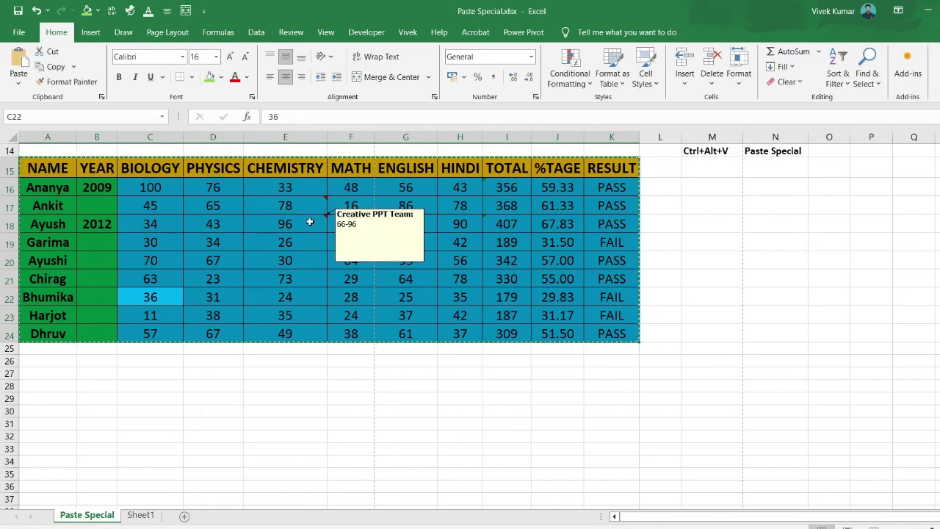
{"action": "left_click", "coordinate": [137, 517]}
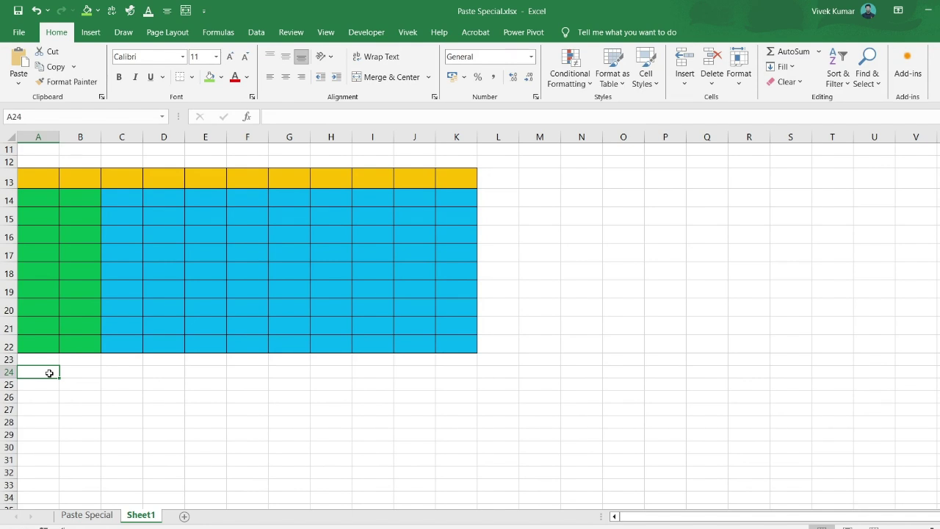
{"action": "key", "text": "ctrl+alt+v"}
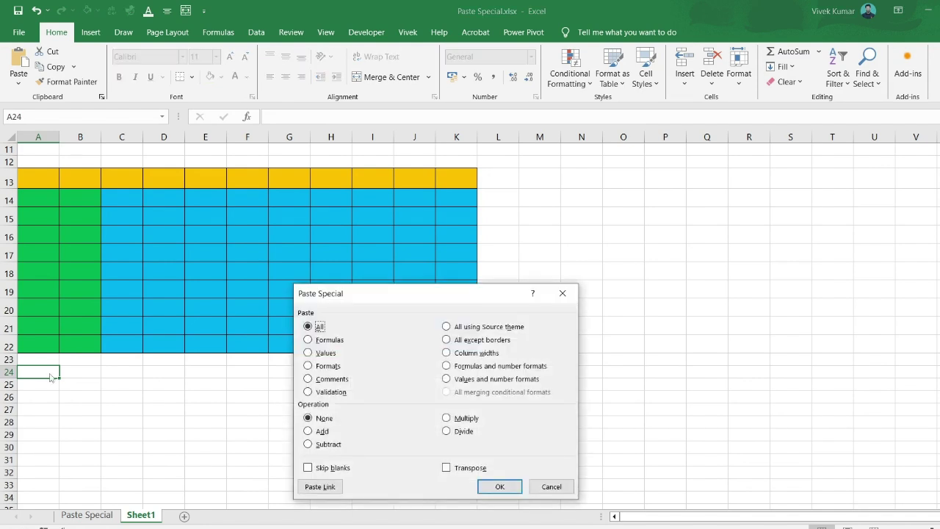
{"action": "left_click", "coordinate": [307, 378]}
{"action": "left_click", "coordinate": [499, 486]}
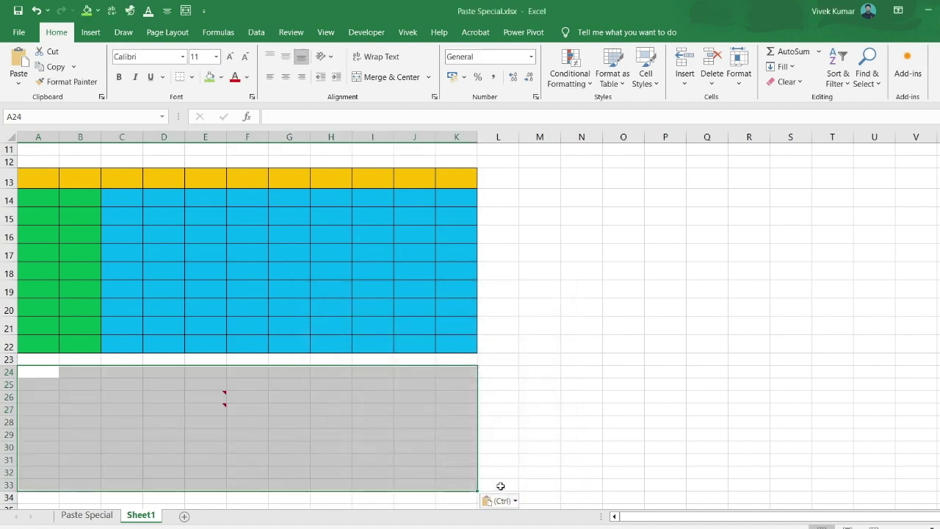
Inspect the comments pasted into cells E26 and E27 of Sheet1
{"action": "left_click", "coordinate": [363, 413]}
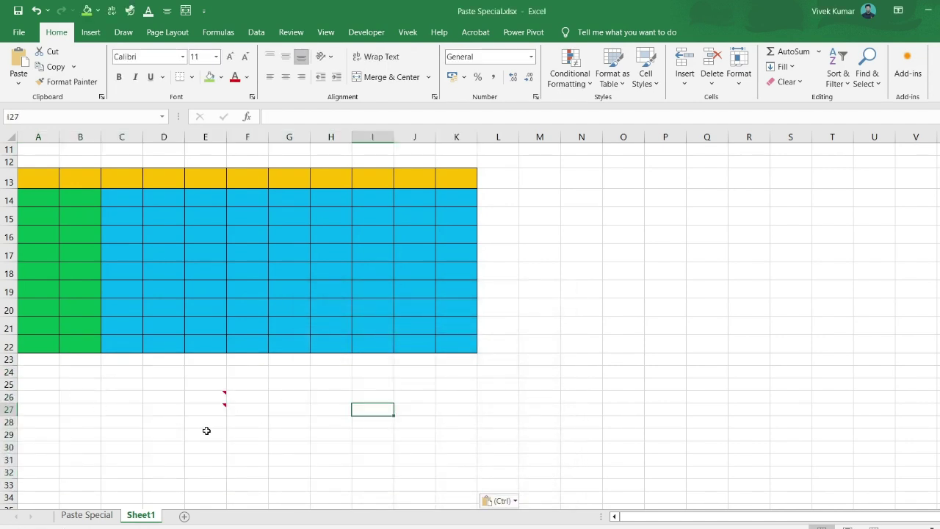
{"action": "left_click", "coordinate": [212, 399]}
{"action": "left_click", "coordinate": [208, 409]}
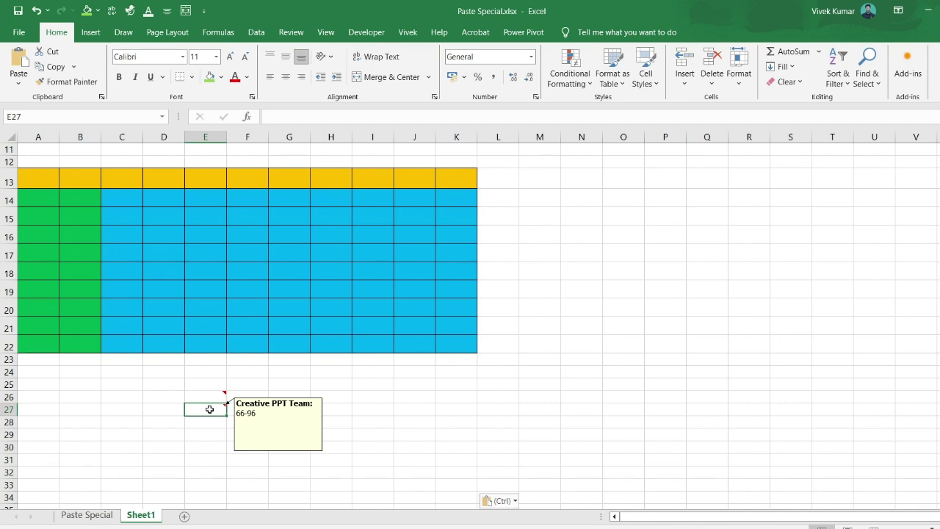
{"action": "left_click", "coordinate": [406, 446]}
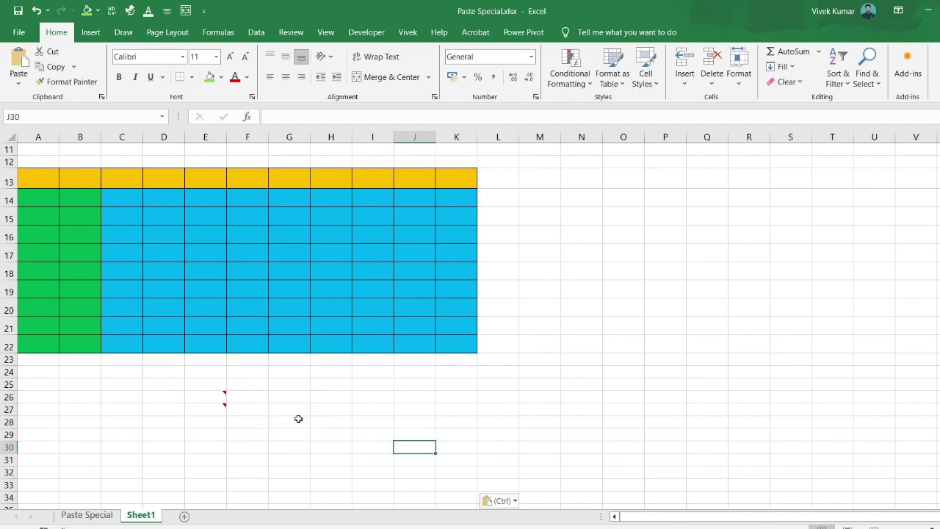
{"action": "scroll", "coordinate": [263, 415], "scroll_direction": "up", "scroll_amount": 5}
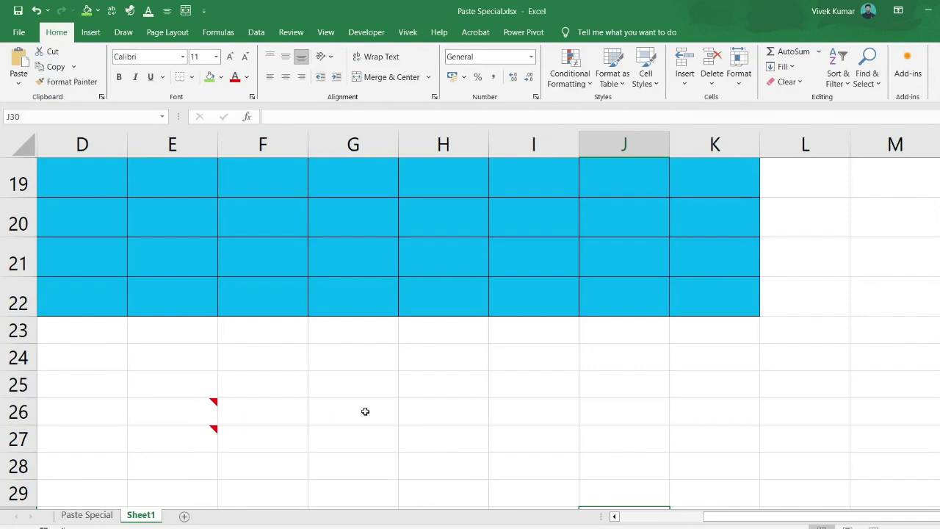
{"action": "scroll", "coordinate": [364, 411], "scroll_direction": "down", "scroll_amount": 5}
{"action": "scroll", "coordinate": [365, 411], "scroll_direction": "down", "scroll_amount": 1}
{"action": "scroll", "coordinate": [365, 411], "scroll_direction": "up", "scroll_amount": 1}
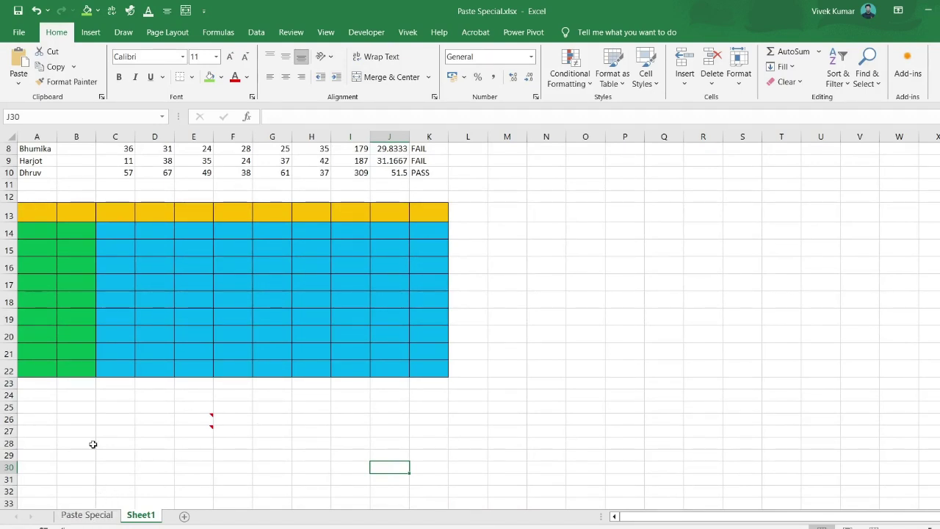
Paste only the data validation of the copied marks table at cell A34 of Sheet1
{"action": "scroll", "coordinate": [267, 360], "scroll_direction": "down", "scroll_amount": 5}
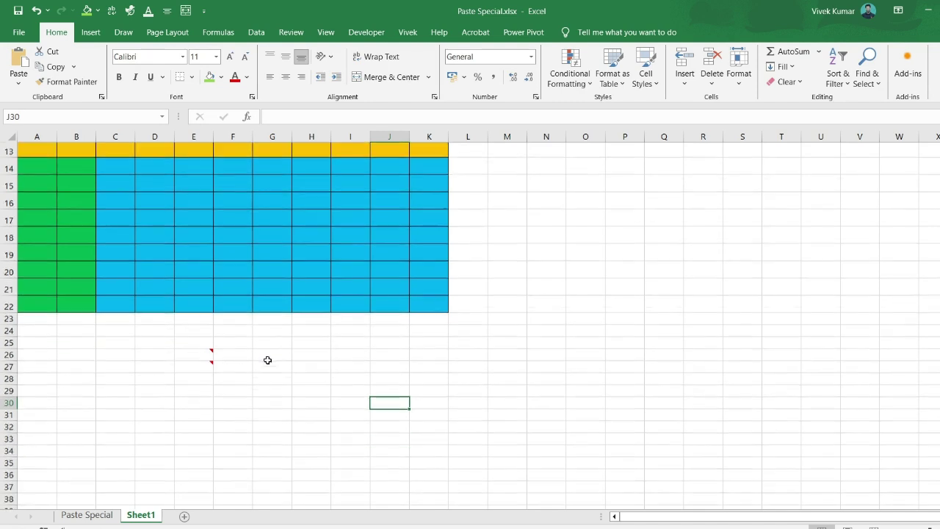
{"action": "left_click", "coordinate": [46, 269]}
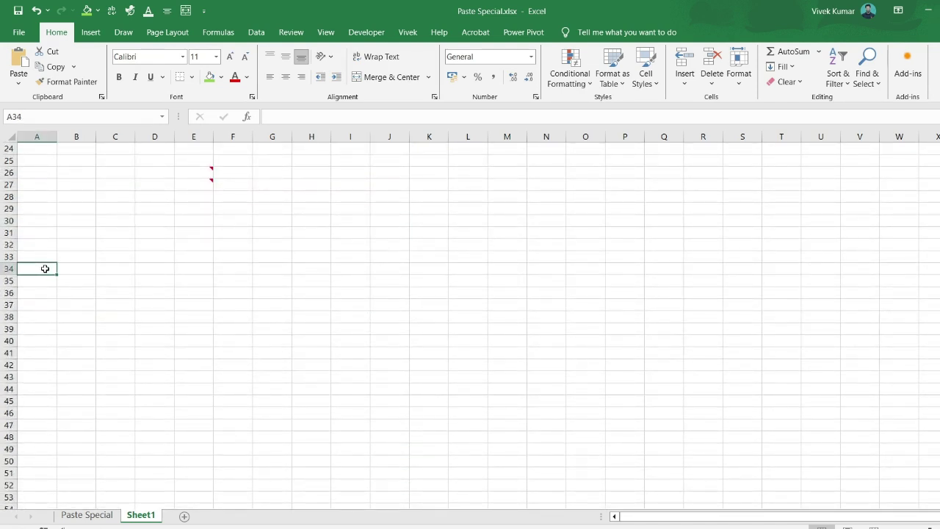
{"action": "key", "text": "ctrl+alt+v"}
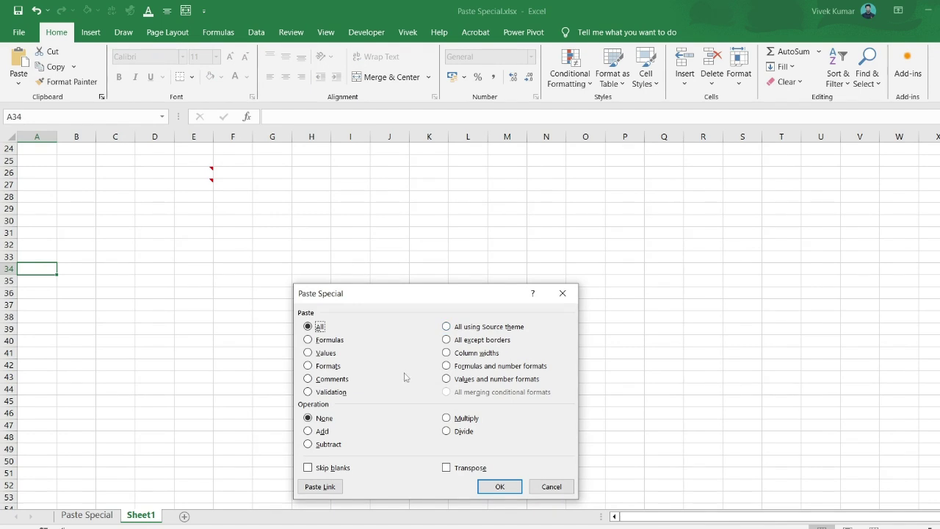
{"action": "left_click", "coordinate": [309, 393]}
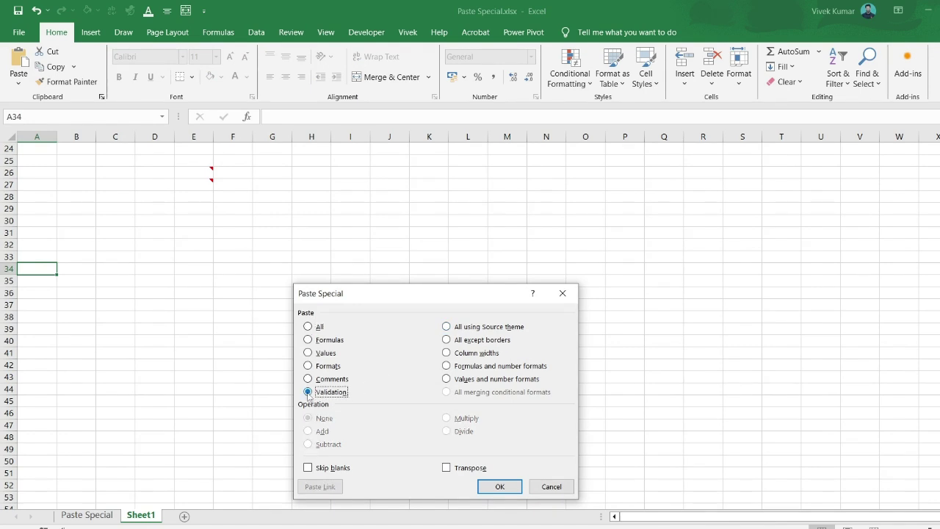
{"action": "left_click", "coordinate": [489, 490]}
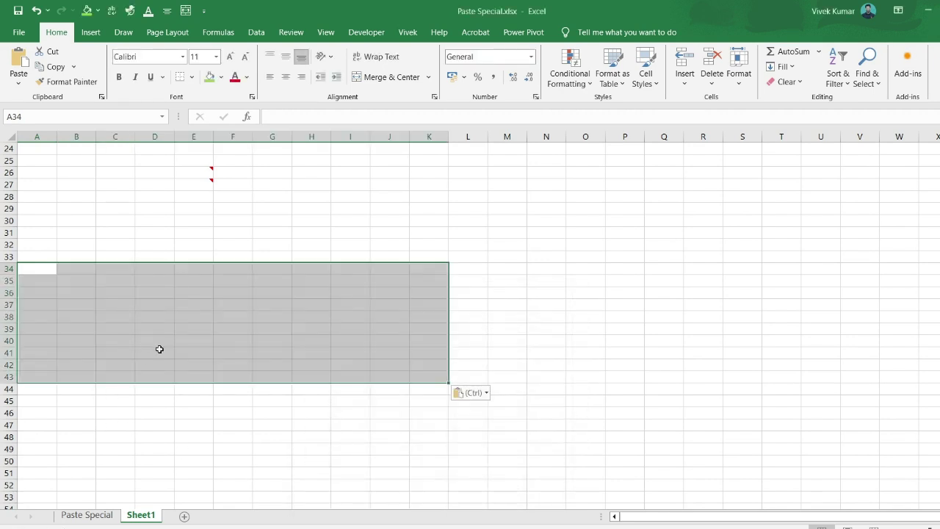
Test the pasted validation lists on Sheet1 by picking 2010 in cells B35 and B37 and 2011 in cell B40
{"action": "left_click", "coordinate": [213, 299]}
{"action": "left_click", "coordinate": [71, 293]}
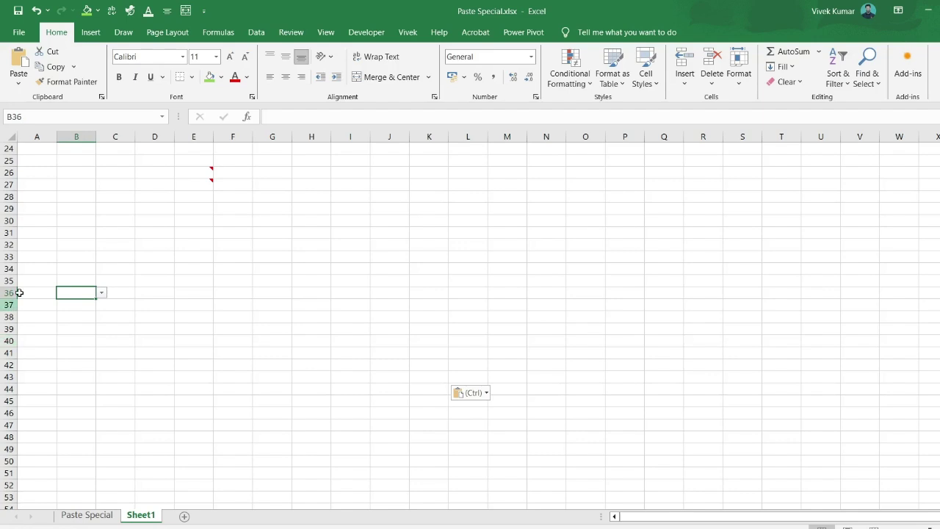
{"action": "left_click", "coordinate": [39, 280]}
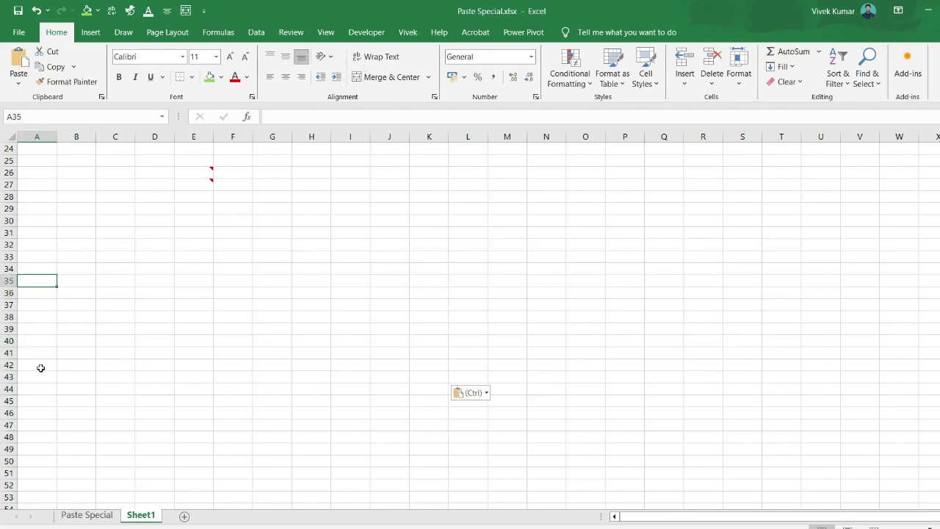
{"action": "left_click", "coordinate": [74, 280]}
{"action": "left_click", "coordinate": [101, 282]}
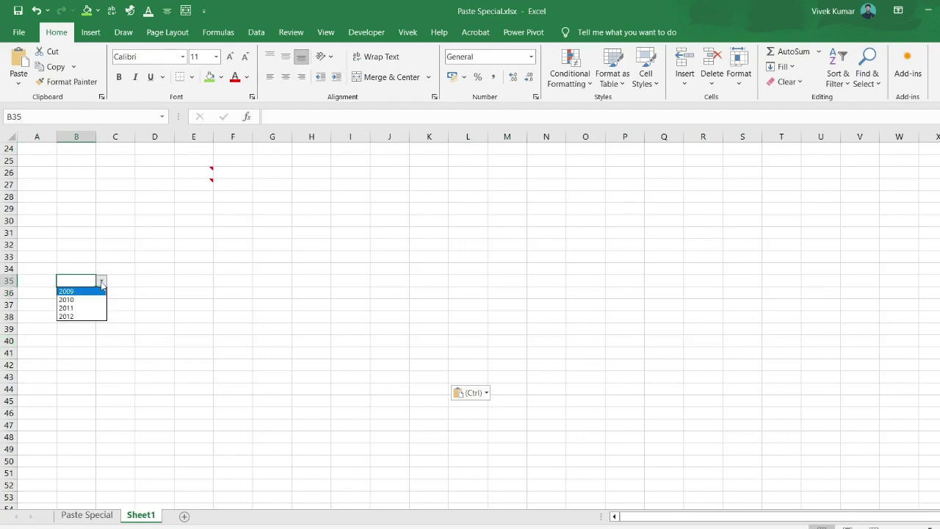
{"action": "left_click", "coordinate": [85, 302]}
{"action": "left_click", "coordinate": [84, 307]}
{"action": "left_click", "coordinate": [101, 304]}
{"action": "left_click", "coordinate": [87, 323]}
{"action": "left_click", "coordinate": [88, 342]}
{"action": "left_click", "coordinate": [103, 343]}
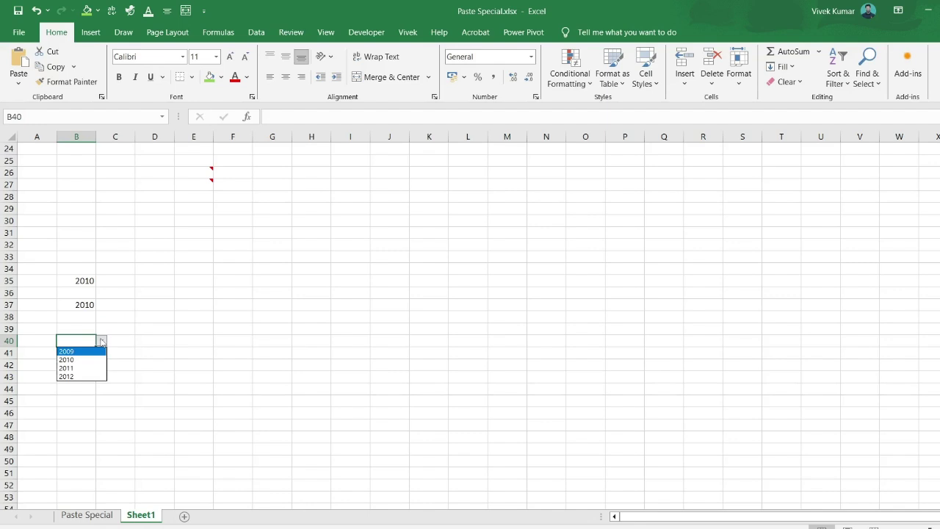
{"action": "left_click", "coordinate": [71, 368]}
{"action": "left_click", "coordinate": [163, 345]}
{"action": "left_click", "coordinate": [151, 318]}
{"action": "left_click", "coordinate": [374, 365]}
Compare the comments and validation pasted on Sheet1 with the YEAR column of the source table on the Paste Special sheet
{"action": "scroll", "coordinate": [253, 322], "scroll_direction": "up", "scroll_amount": 2}
{"action": "scroll", "coordinate": [254, 323], "scroll_direction": "down", "scroll_amount": 2}
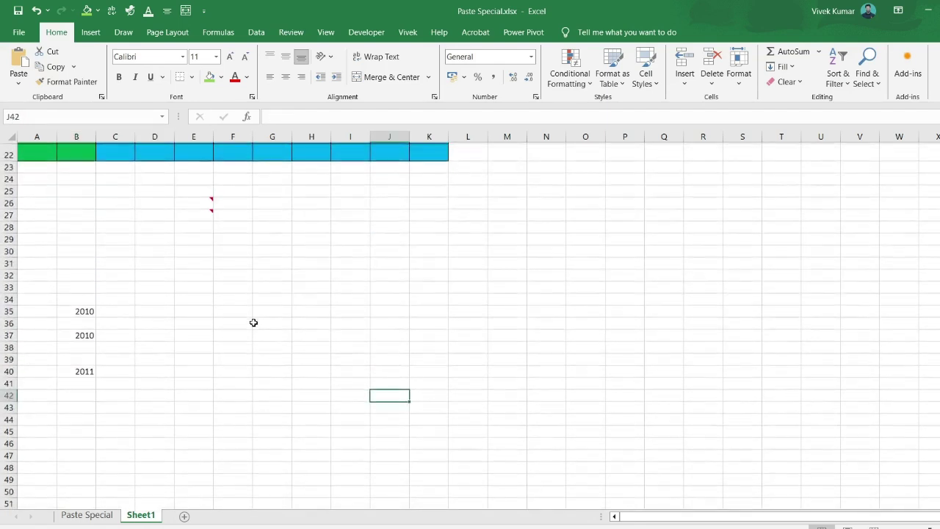
{"action": "mouse_move", "coordinate": [181, 216]}
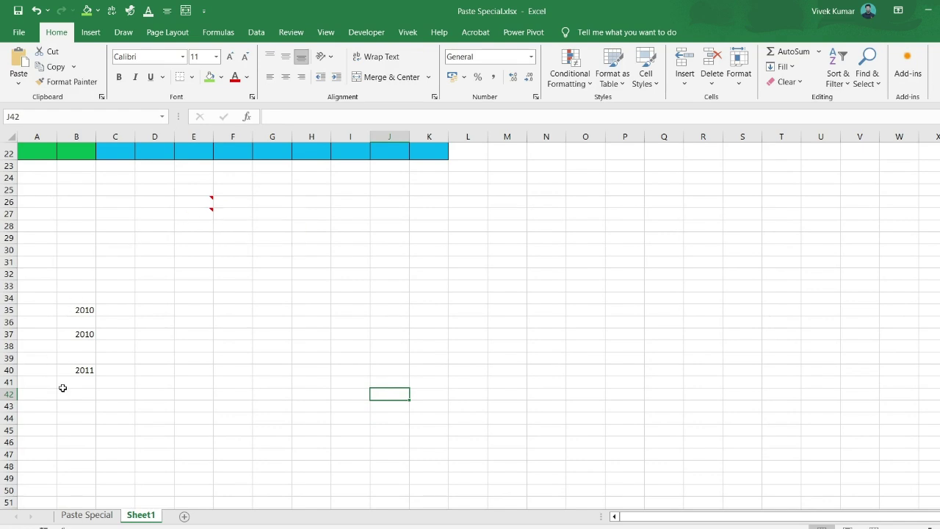
{"action": "left_click", "coordinate": [87, 515]}
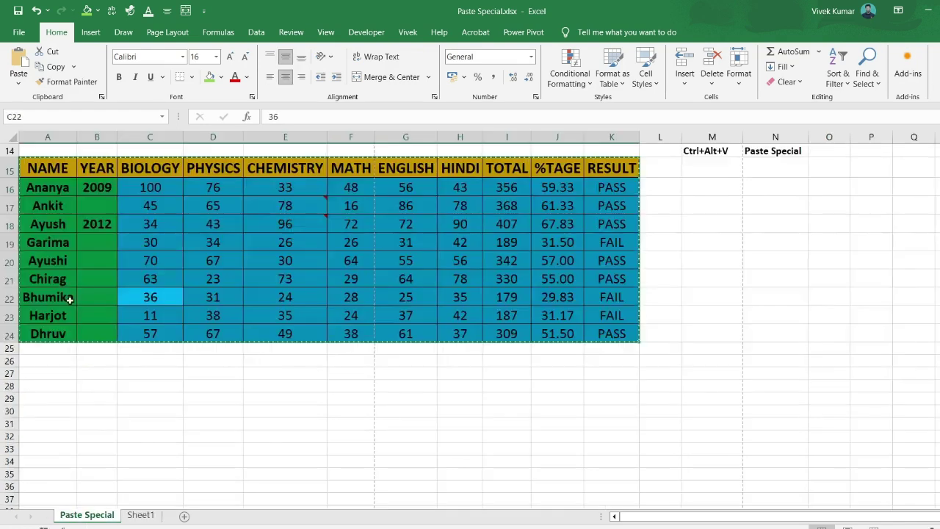
{"action": "left_click", "coordinate": [87, 256]}
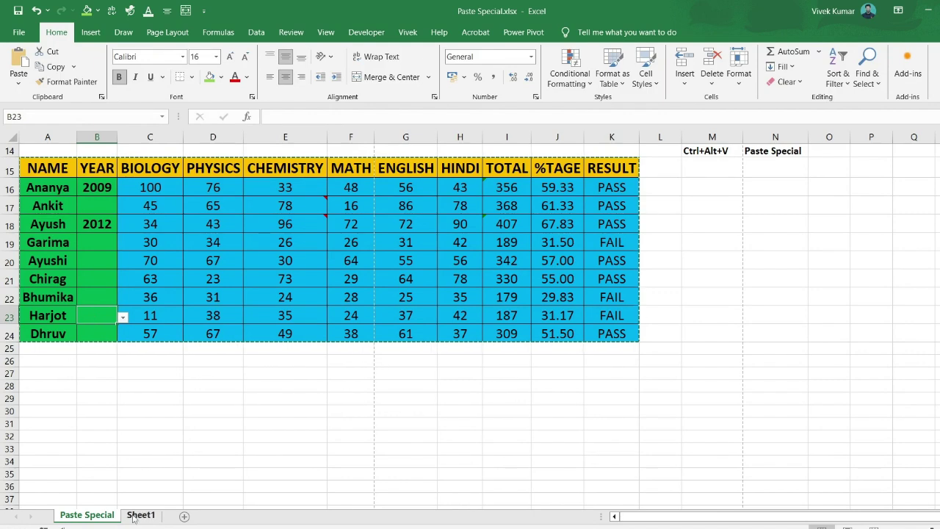
{"action": "left_click", "coordinate": [63, 225]}
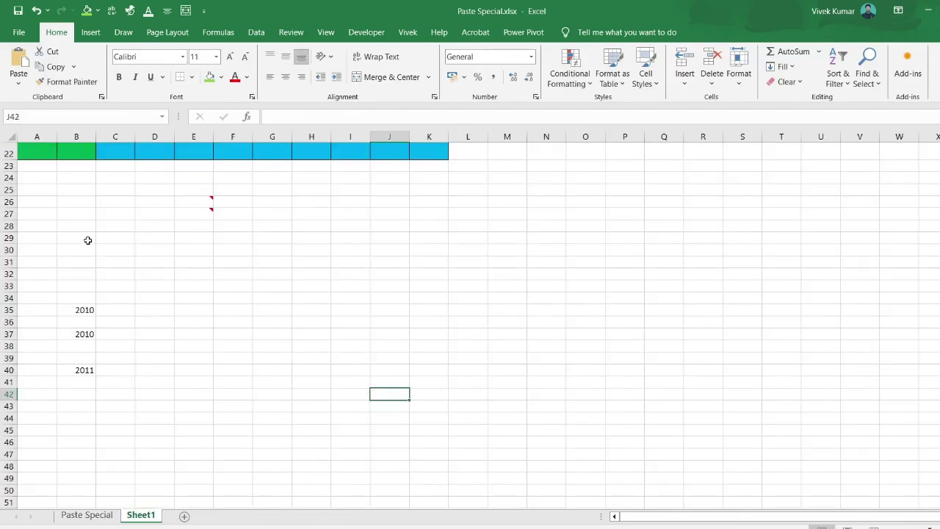
Clear the trial year entries from the range A24:K46 on Sheet1
{"action": "left_click_drag", "start_coordinate": [44, 179], "coordinate": [422, 440]}
{"action": "mouse_move", "coordinate": [199, 202]}
{"action": "left_click_drag", "start_coordinate": [199, 201], "coordinate": [262, 202]}
{"action": "left_click", "coordinate": [370, 189]}
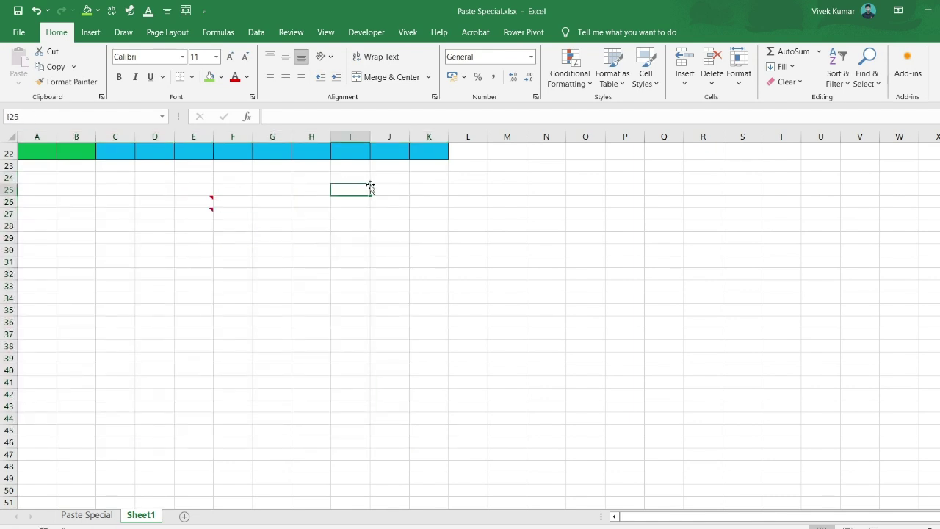
{"action": "left_click", "coordinate": [31, 188]}
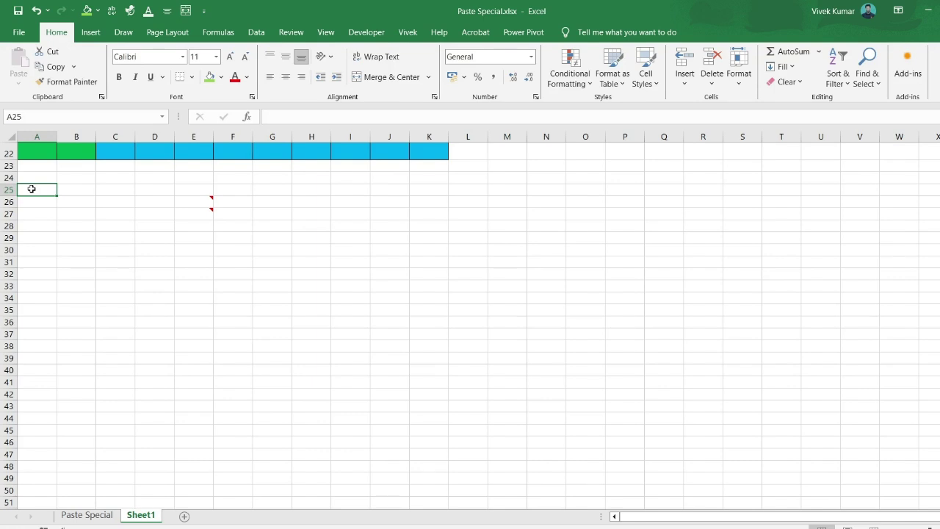
Copy the full marks table on the Paste Special sheet again and review the Paste Special options for cell A28 without pasting
{"action": "left_click", "coordinate": [92, 514]}
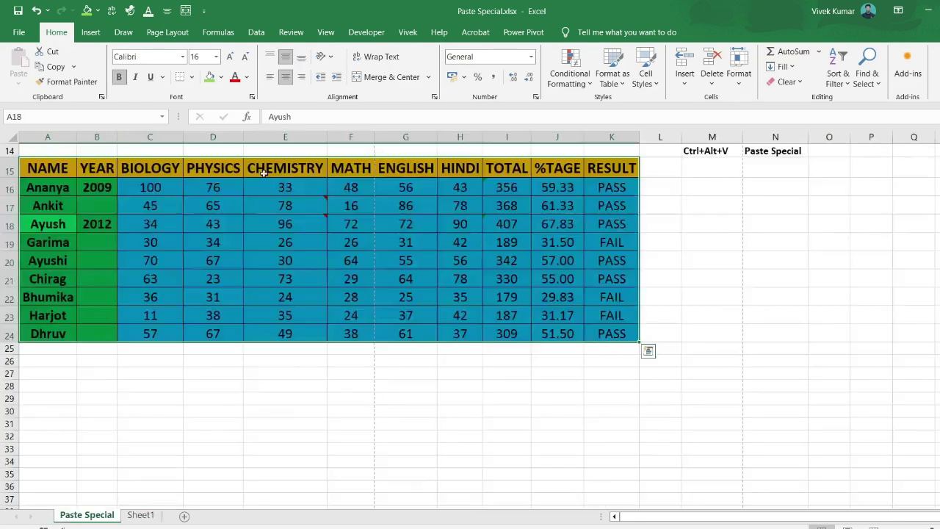
{"action": "key", "text": "ctrl+c"}
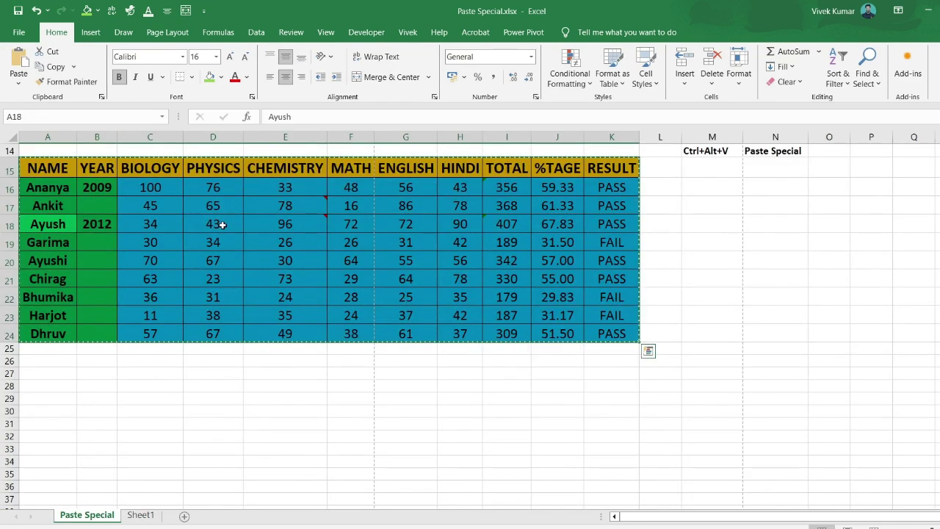
{"action": "left_click", "coordinate": [53, 383]}
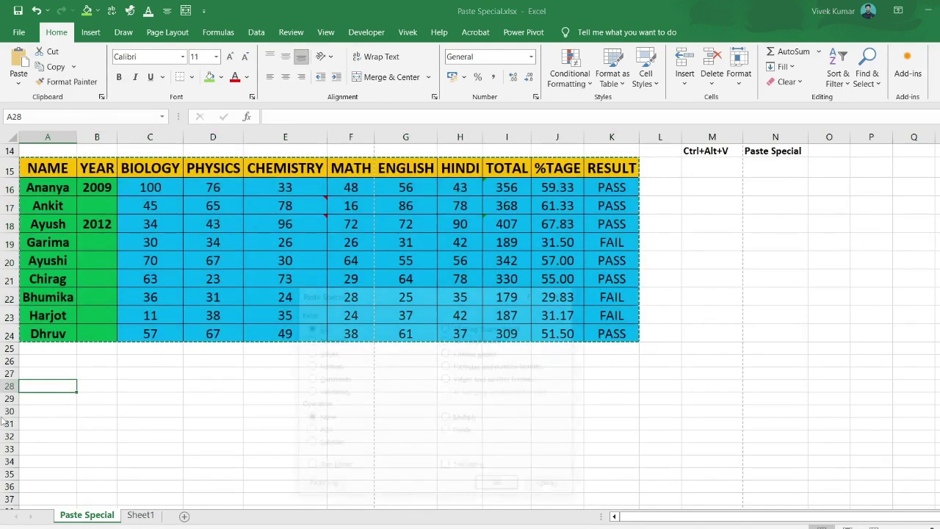
{"action": "key", "text": "ctrl+alt+v"}
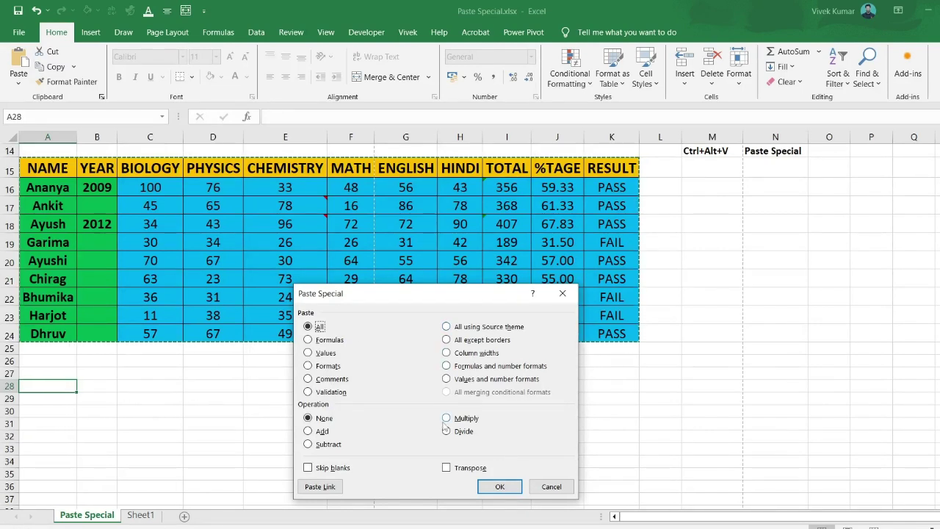
{"action": "left_click", "coordinate": [545, 488]}
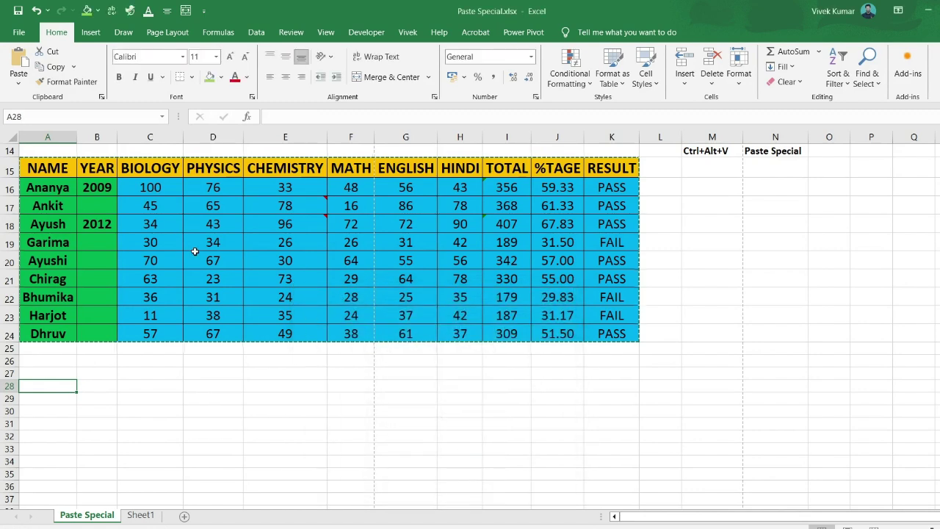
Add a new blank worksheet after Sheet1 and return to the marks table on the Paste Special sheet
{"action": "left_click", "coordinate": [141, 514]}
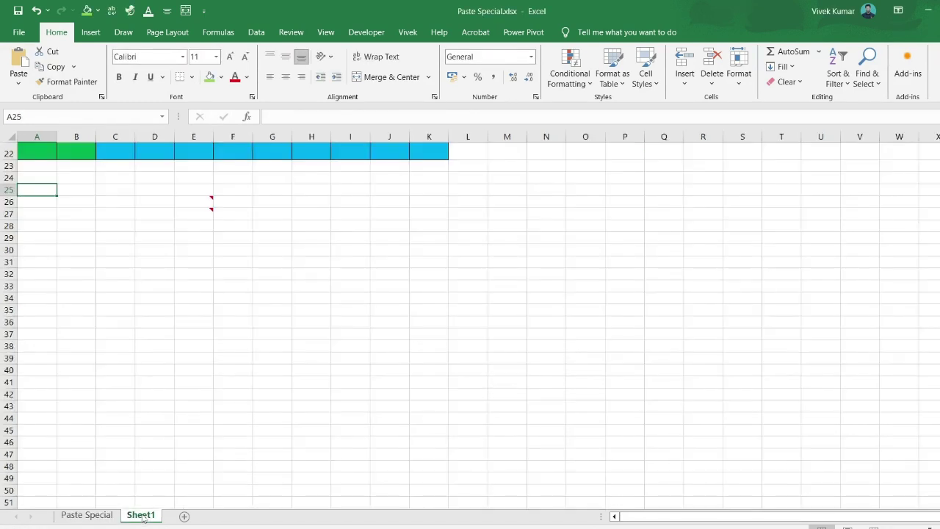
{"action": "left_click", "coordinate": [185, 516]}
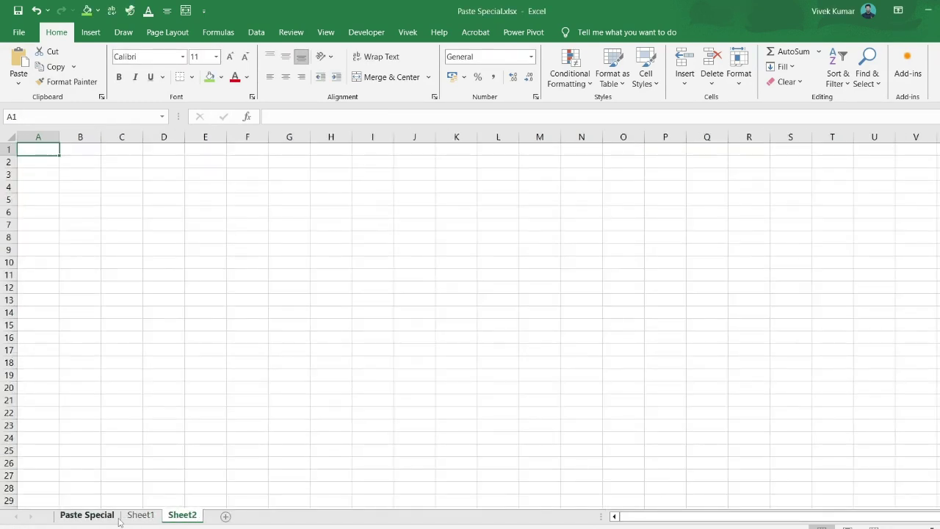
{"action": "left_click", "coordinate": [105, 518]}
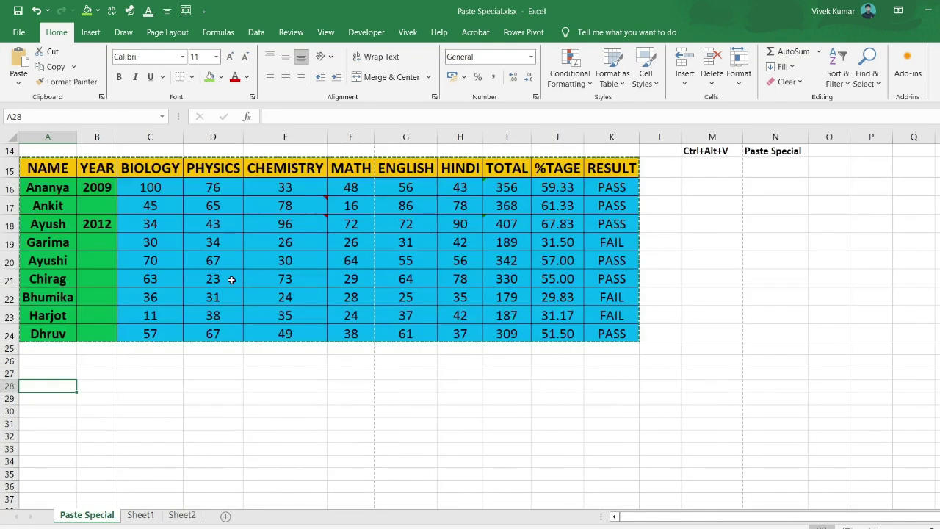
Try a normal paste of the copied marks table at cell A1 of Sheet2, and undo it
{"action": "left_click", "coordinate": [186, 514]}
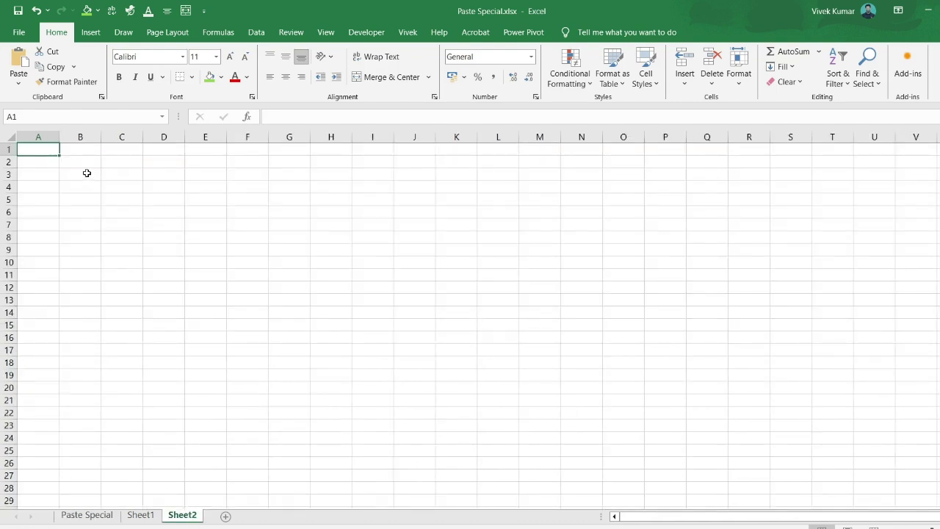
{"action": "key", "text": "ctrl+v"}
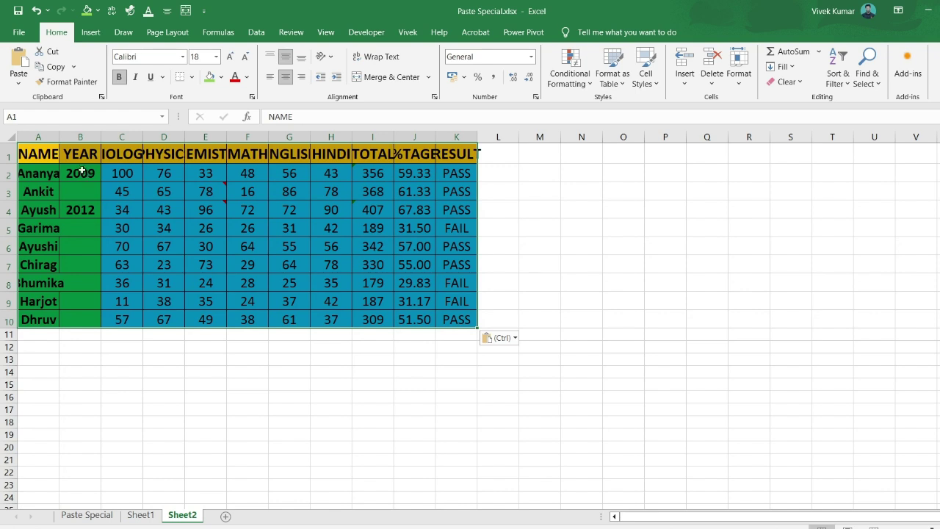
{"action": "left_click", "coordinate": [119, 190]}
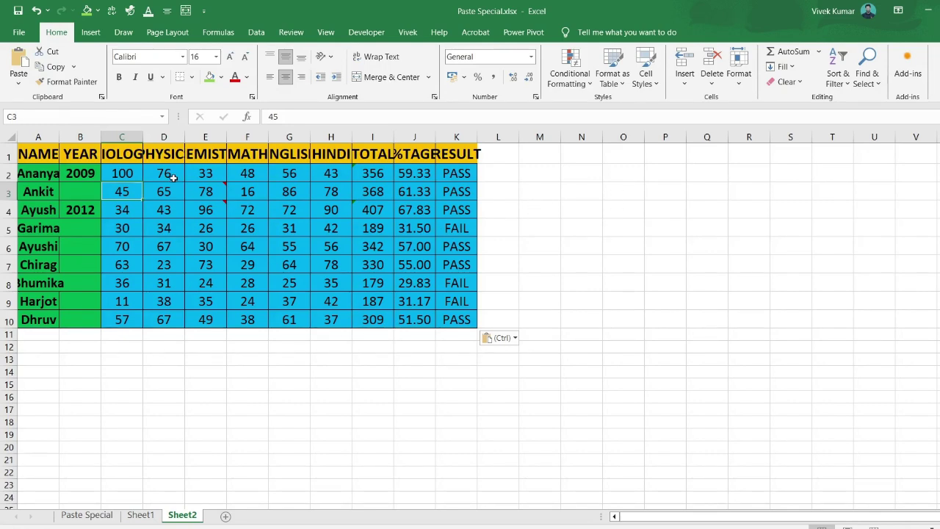
{"action": "key", "text": "ctrl+z"}
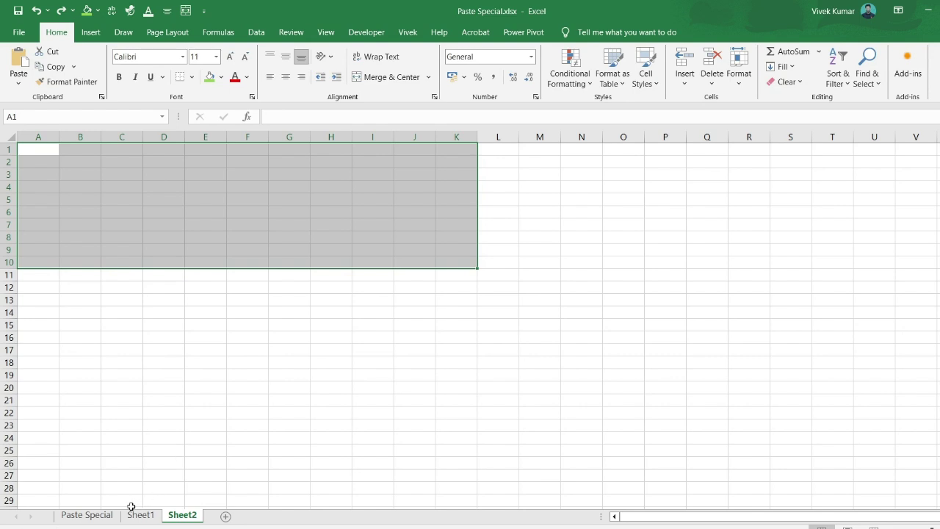
Set the width of the BIOLOGY column on the Paste Special sheet to 20
{"action": "left_click", "coordinate": [108, 517]}
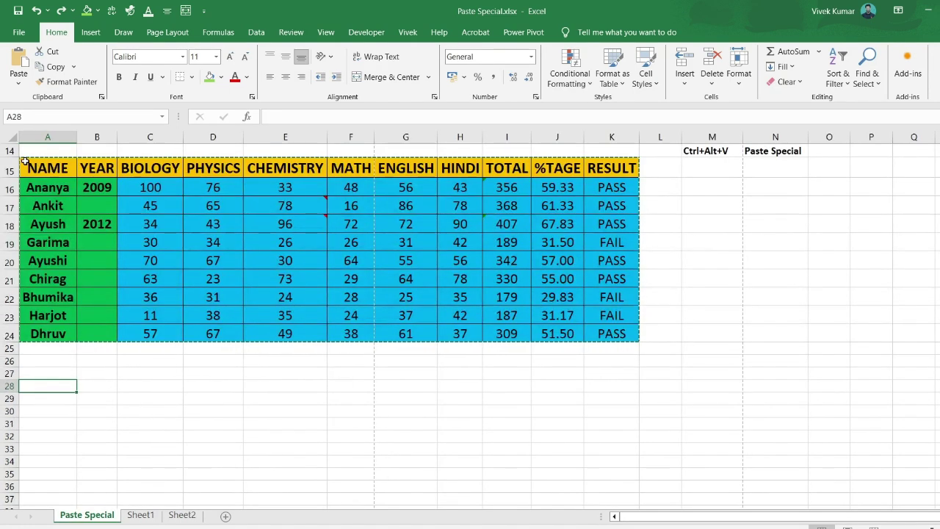
{"action": "left_click", "coordinate": [151, 137]}
{"action": "right_click", "coordinate": [151, 138]}
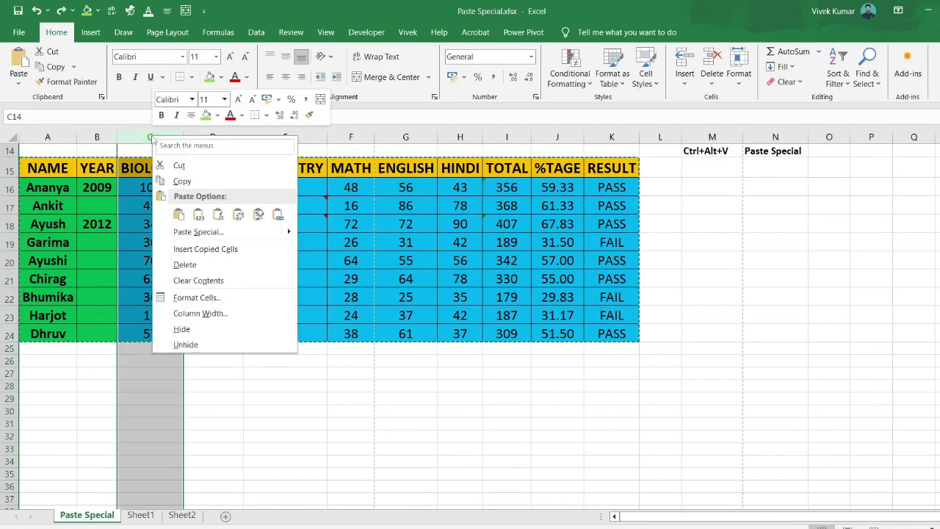
{"action": "left_click", "coordinate": [199, 312]}
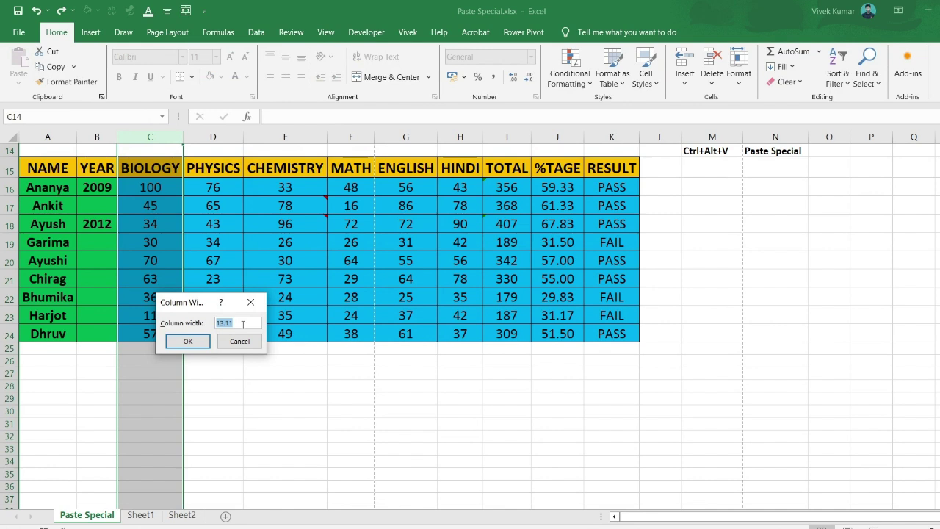
{"action": "type", "text": "20"}
{"action": "key", "text": "Return"}
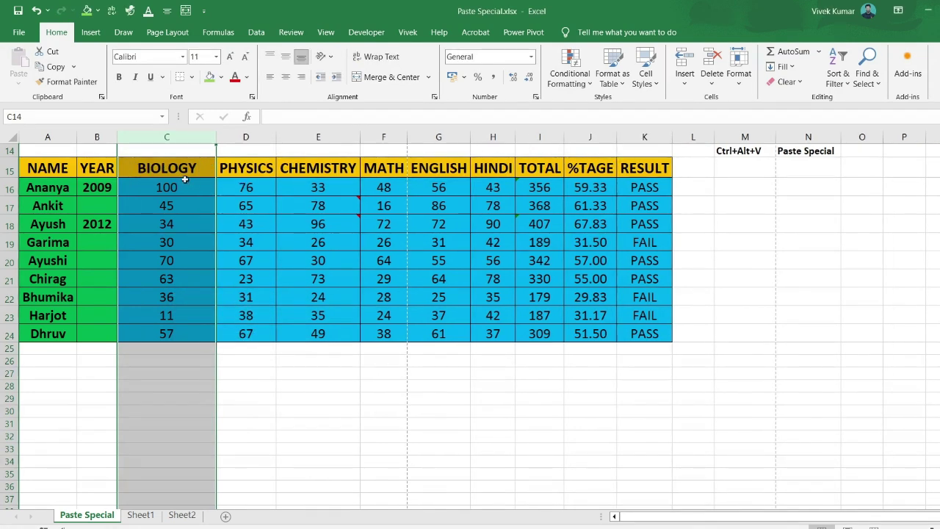
{"action": "right_click", "coordinate": [179, 138]}
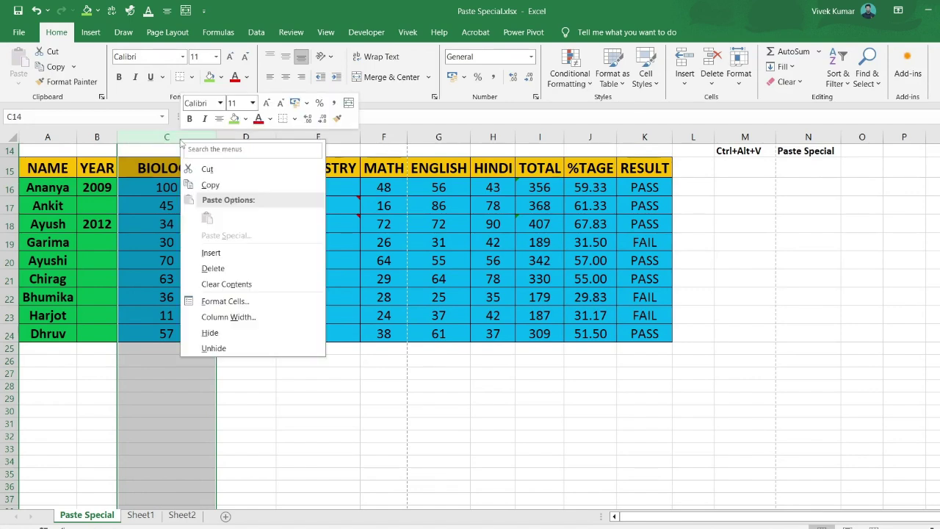
{"action": "left_click", "coordinate": [228, 284]}
{"action": "key", "text": "ctrl+z"}
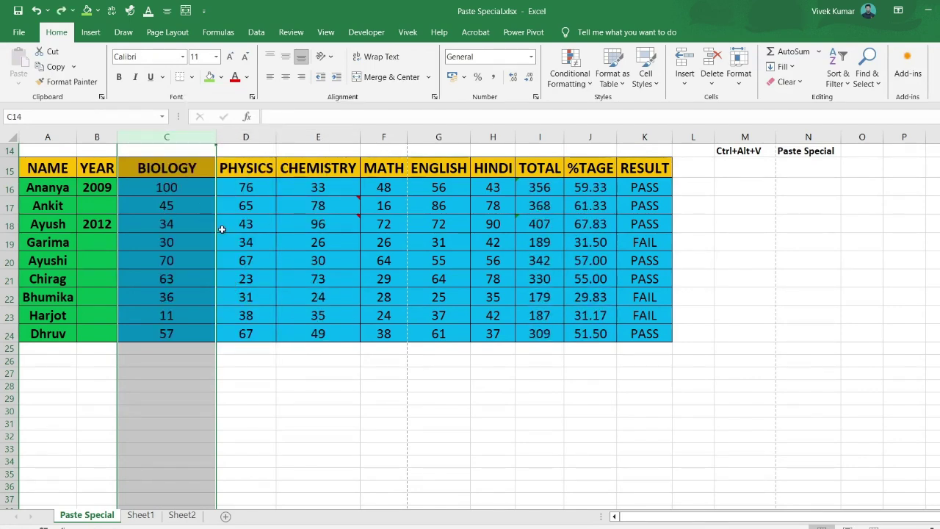
Set the width of the BIOLOGY column on the Paste Special sheet to 8
{"action": "right_click", "coordinate": [170, 138]}
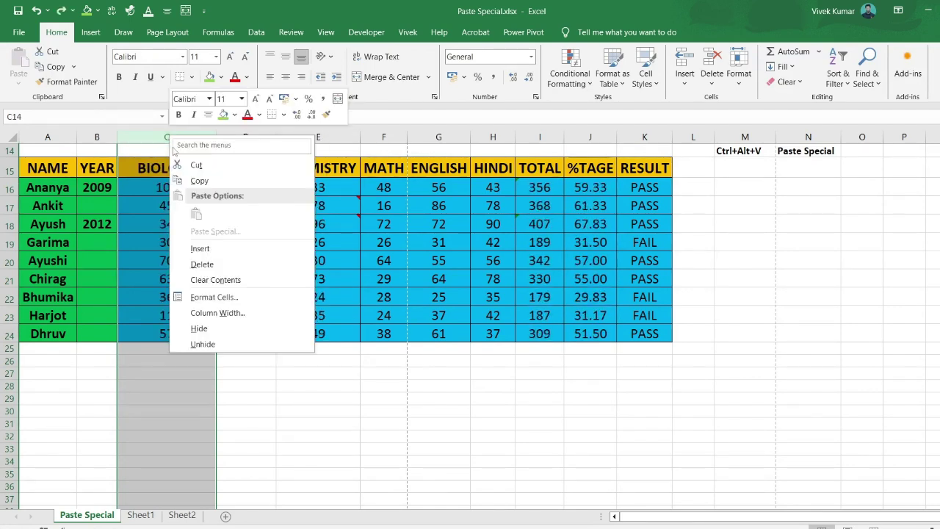
{"action": "left_click", "coordinate": [215, 312]}
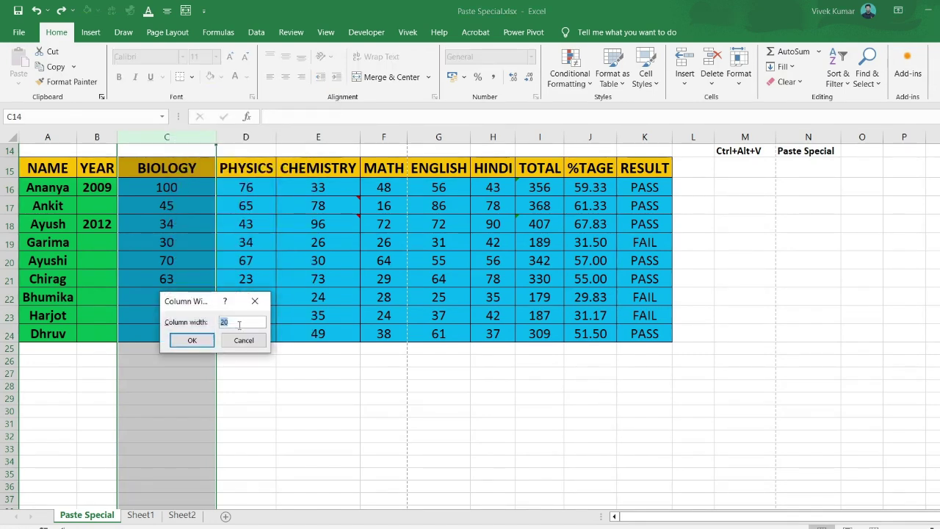
{"action": "type", "text": "8"}
{"action": "key", "text": "Return"}
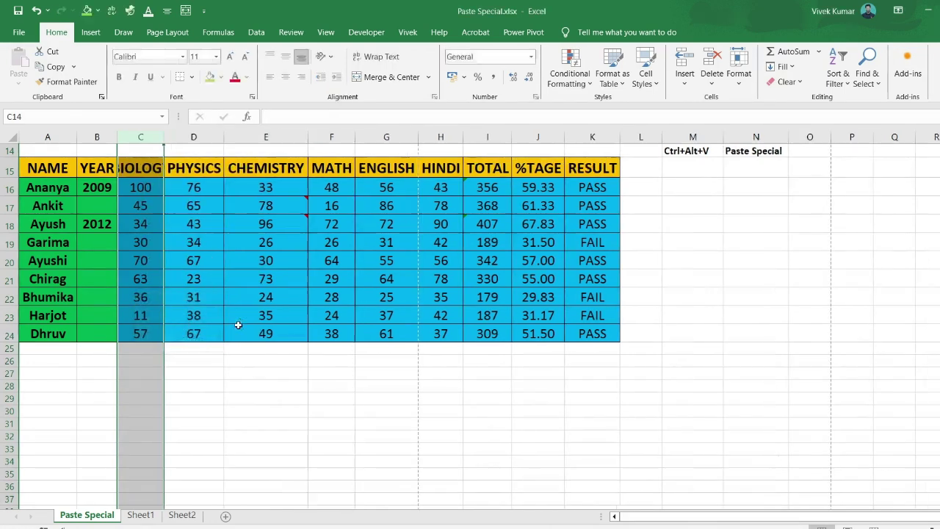
Check the empty Sheet2, and undo both width changes of the BIOLOGY column on the Paste Special sheet
{"action": "left_click", "coordinate": [182, 515]}
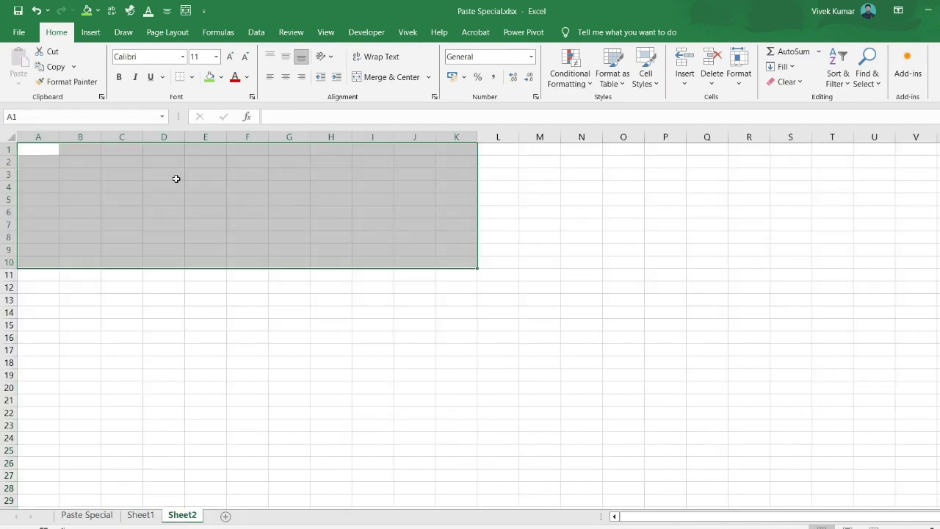
{"action": "left_click", "coordinate": [87, 515]}
{"action": "key", "text": "ctrl+z"}
{"action": "key", "text": "ctrl+z"}
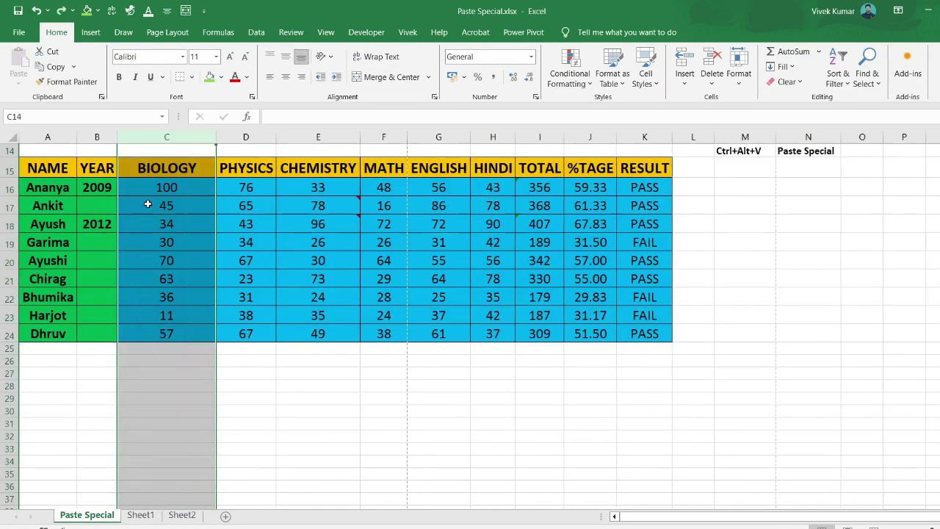
{"action": "left_click", "coordinate": [206, 192]}
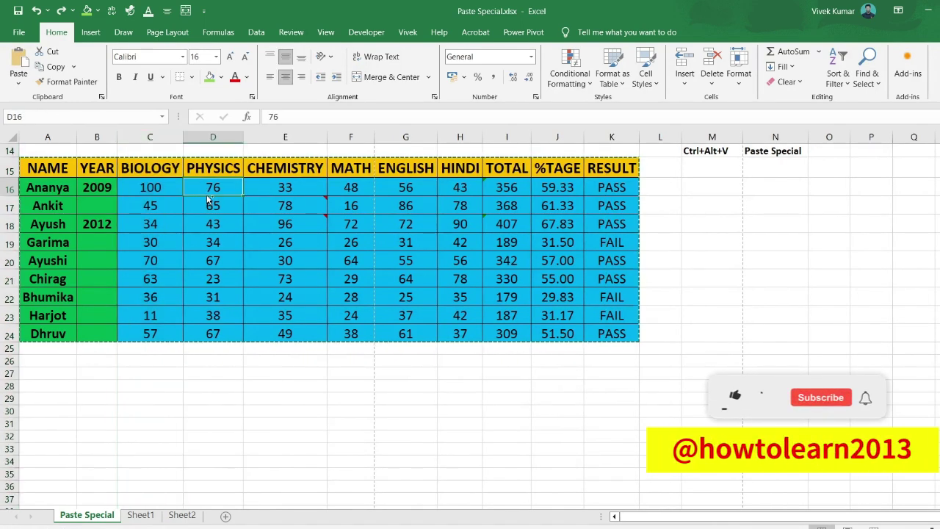
Try pasting the marks table at cell A1 of Sheet2 with Keep Source Column Widths, and undo it
{"action": "key", "text": "ctrl+a"}
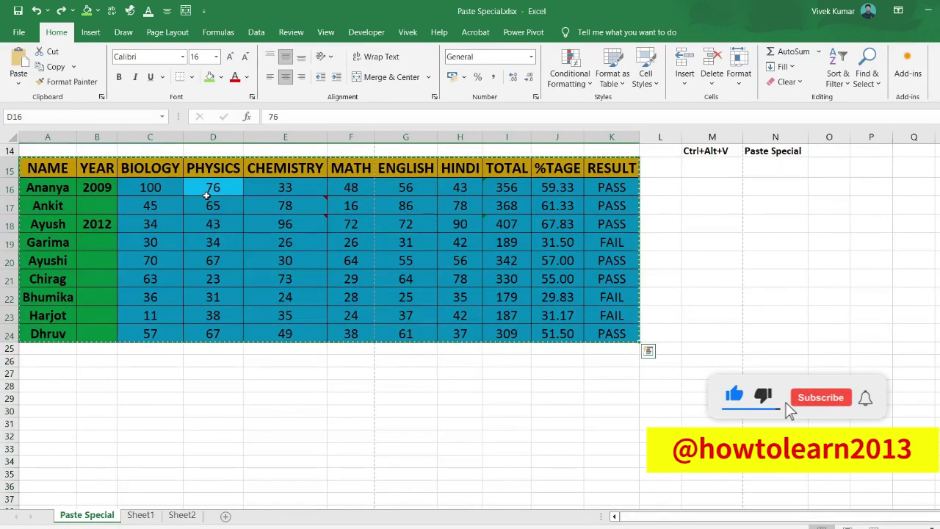
{"action": "left_click", "coordinate": [182, 514]}
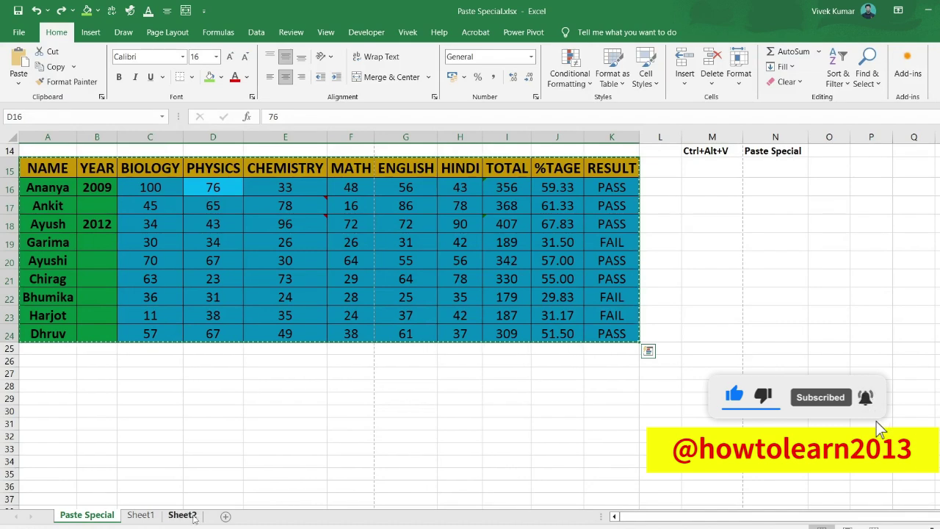
{"action": "left_click", "coordinate": [42, 149]}
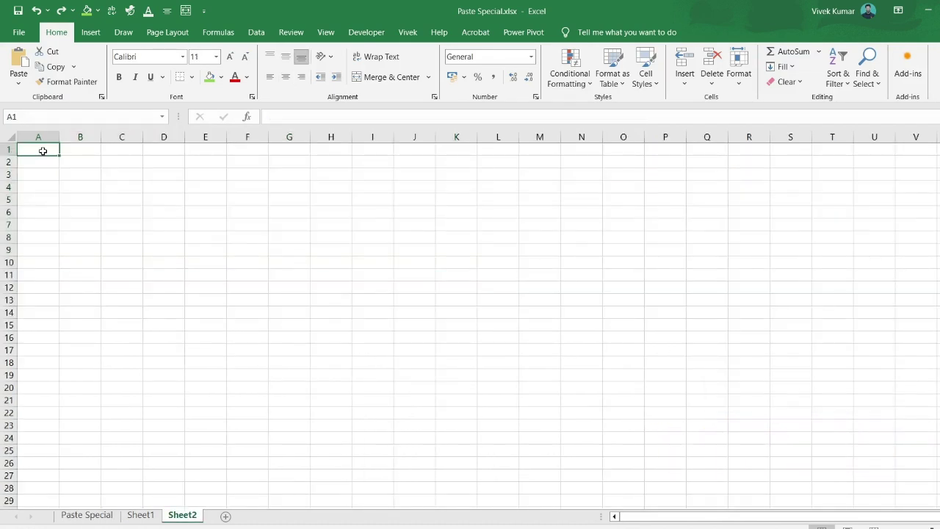
{"action": "right_click", "coordinate": [44, 150]}
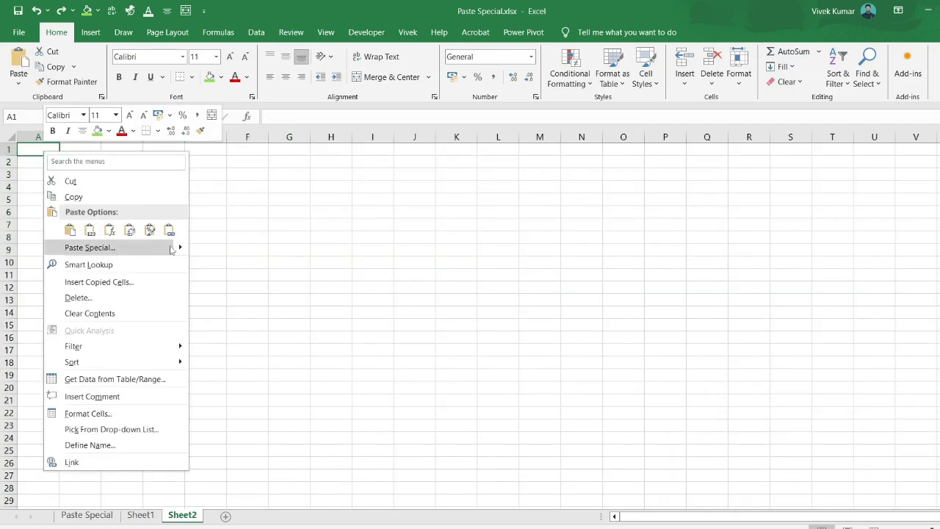
{"action": "mouse_move", "coordinate": [178, 249]}
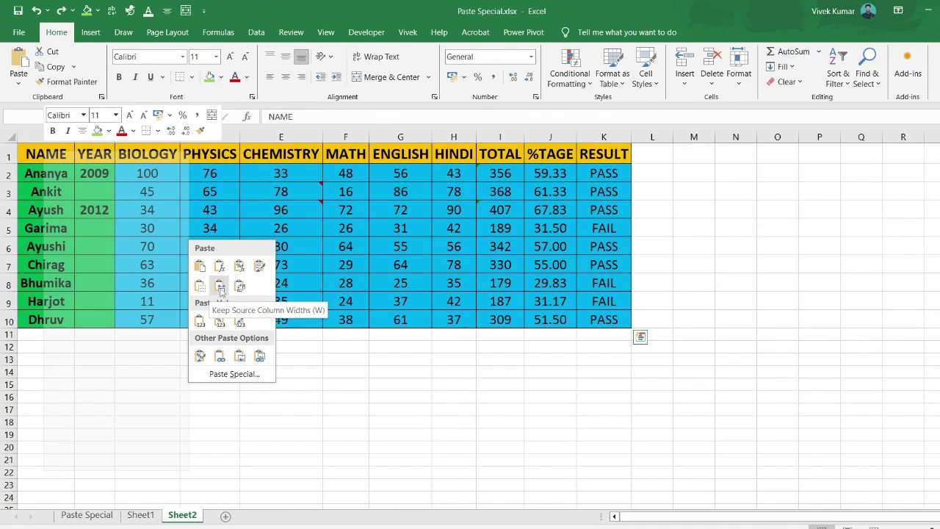
{"action": "left_click", "coordinate": [219, 288]}
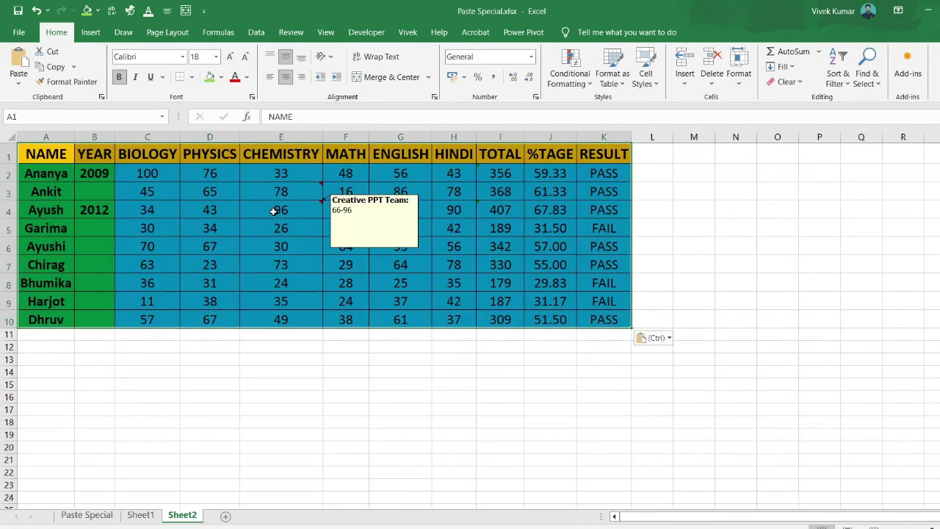
{"action": "key", "text": "ctrl+z"}
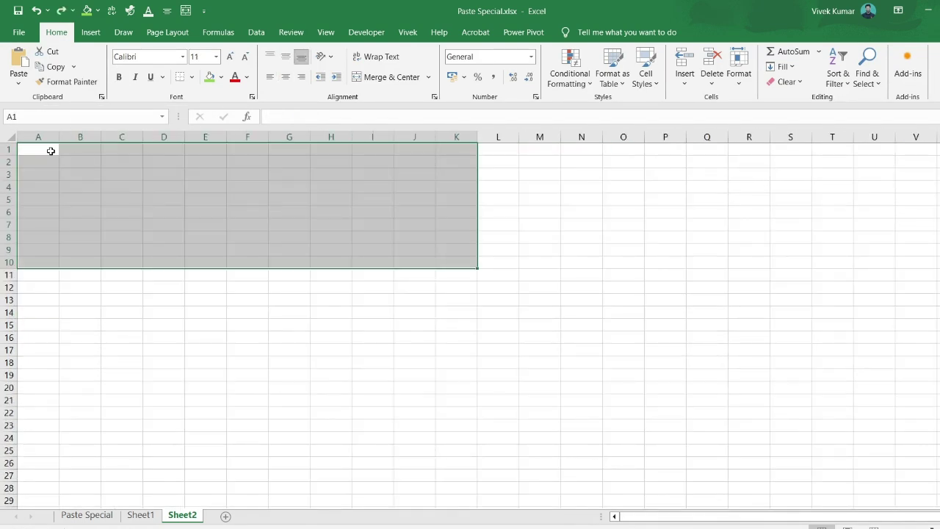
Paste only the column widths of the copied marks table at cell A1 of Sheet2
{"action": "key", "text": "ctrl+alt+v"}
{"action": "left_click", "coordinate": [446, 353]}
{"action": "left_click", "coordinate": [498, 486]}
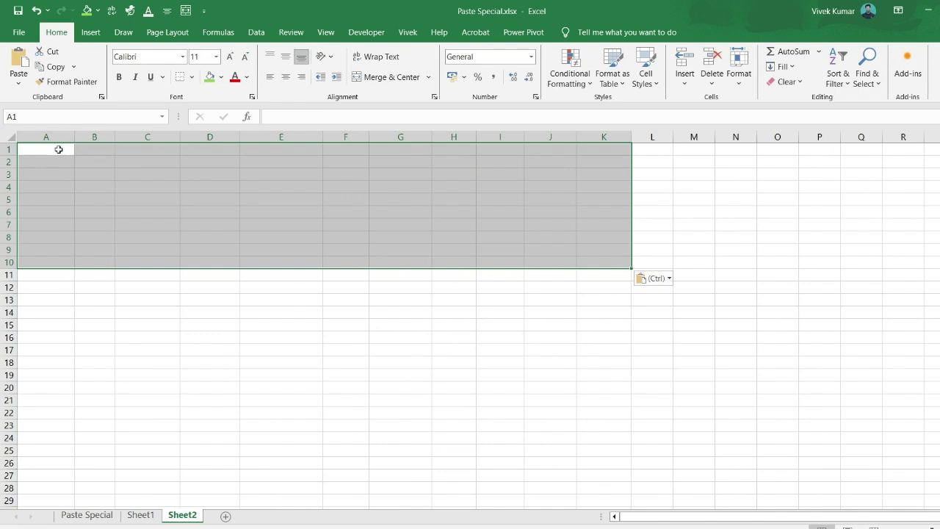
Try a normal paste of the marks table into the resized columns of Sheet2 at A1, and undo it
{"action": "left_click", "coordinate": [56, 150]}
{"action": "key", "text": "ctrl+v"}
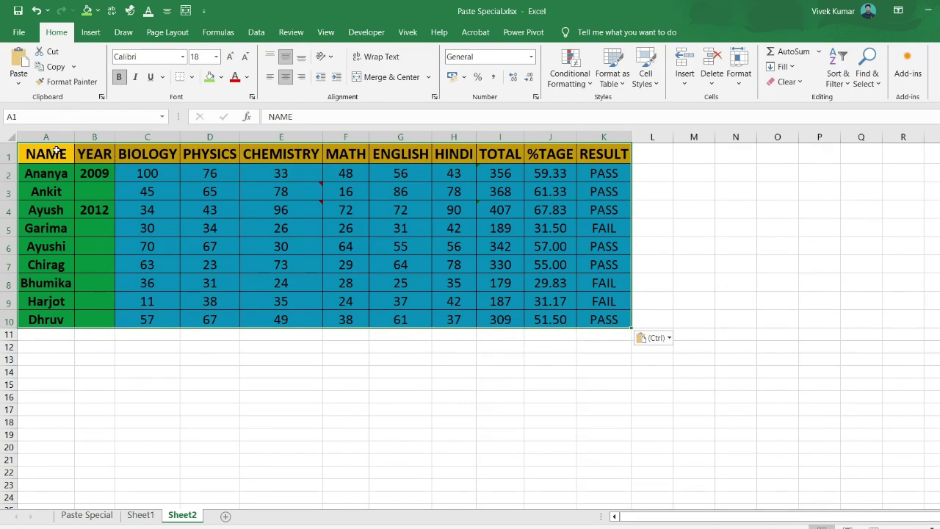
{"action": "key", "text": "ctrl+z"}
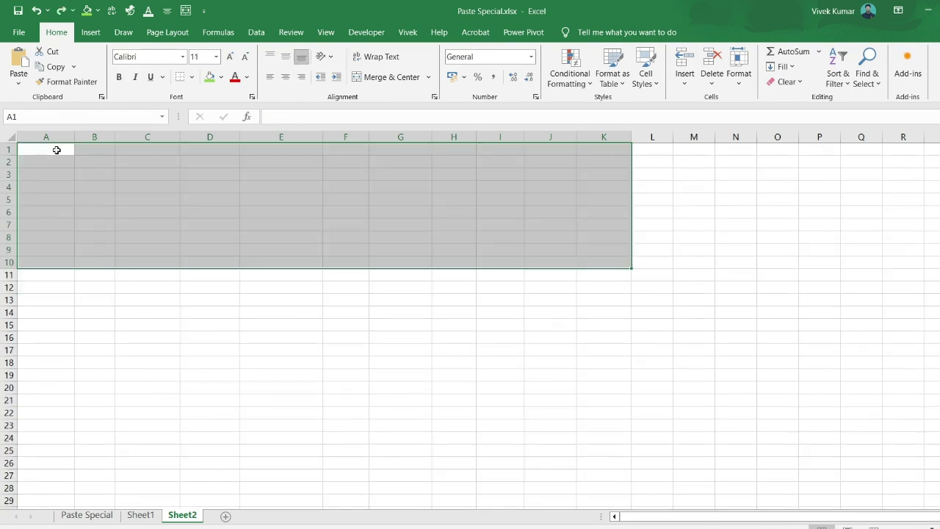
Paste the marks table at cell A1 of Sheet2 with Keep Source Column Widths
{"action": "right_click", "coordinate": [57, 150]}
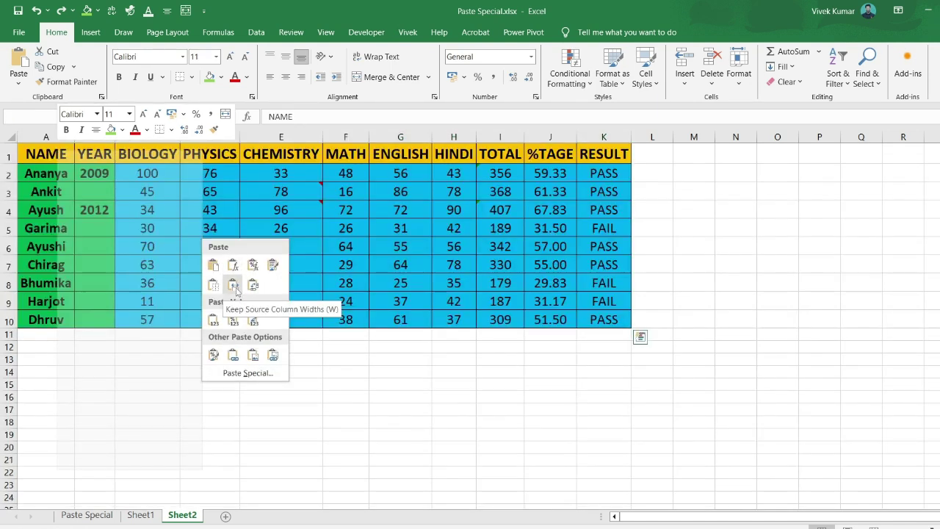
{"action": "left_click", "coordinate": [233, 285]}
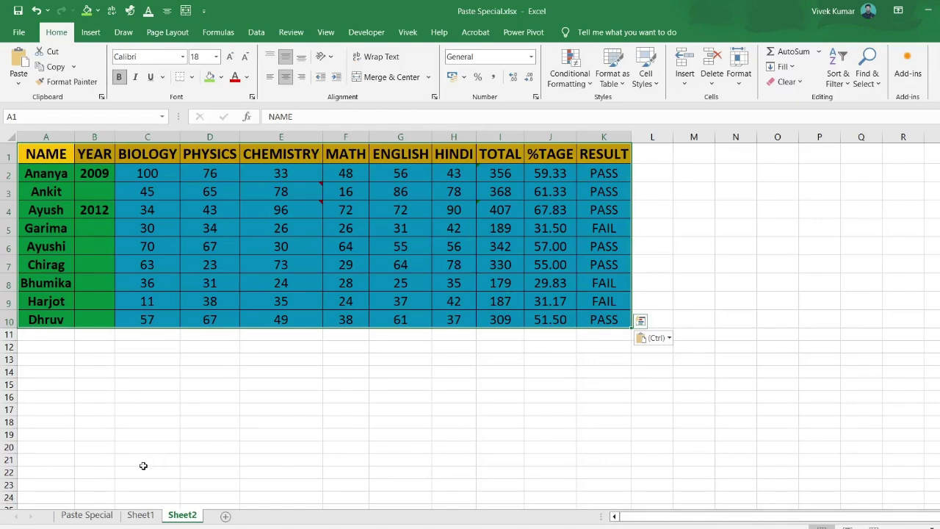
Paste the formulas and number formats of the marks table at cell A12 of Sheet2
{"action": "left_click", "coordinate": [53, 350]}
{"action": "key", "text": "ctrl+alt+v"}
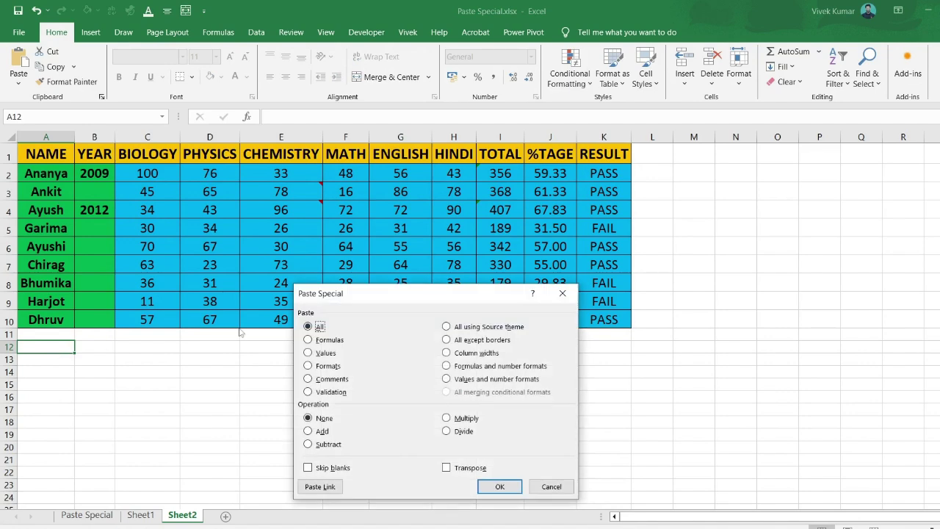
{"action": "left_click", "coordinate": [448, 366]}
{"action": "left_click", "coordinate": [495, 486]}
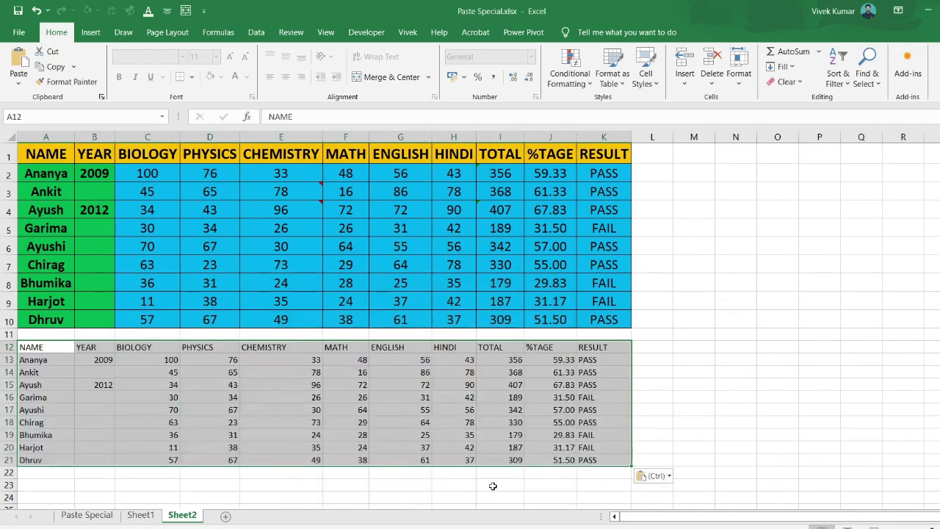
{"action": "scroll", "coordinate": [424, 391], "scroll_direction": "down", "scroll_amount": 1}
{"action": "scroll", "coordinate": [424, 390], "scroll_direction": "up", "scroll_amount": 1}
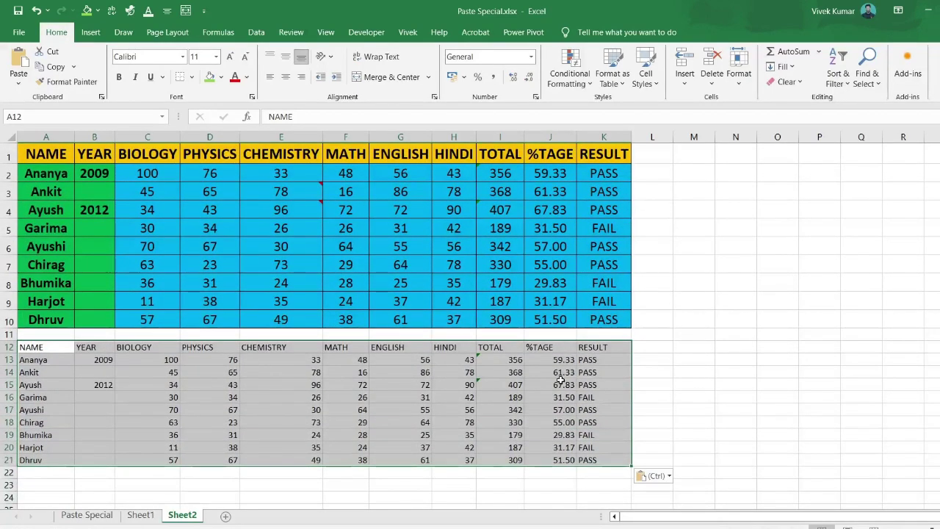
Paste only the formulas of the marks table at cell A23 of Sheet2
{"action": "scroll", "coordinate": [469, 413], "scroll_direction": "down", "scroll_amount": 2}
{"action": "left_click", "coordinate": [38, 353]}
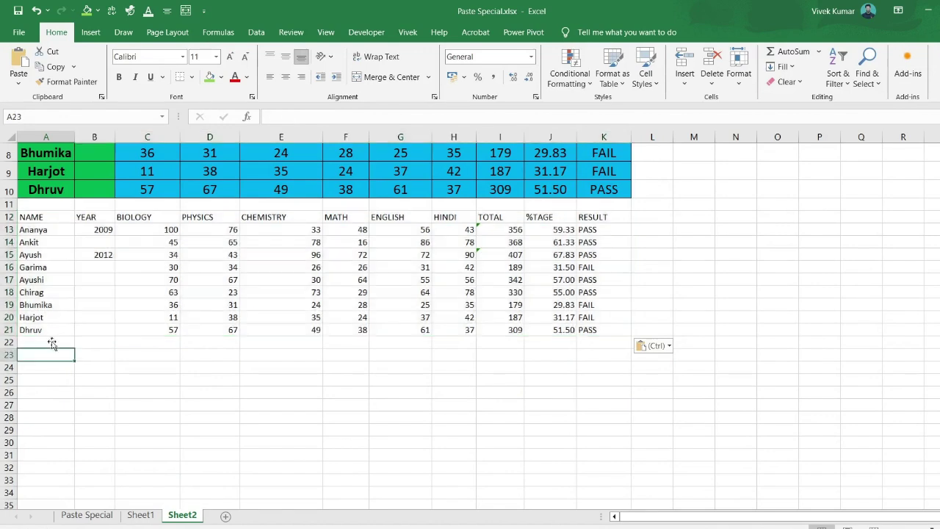
{"action": "key", "text": "ctrl+alt+v"}
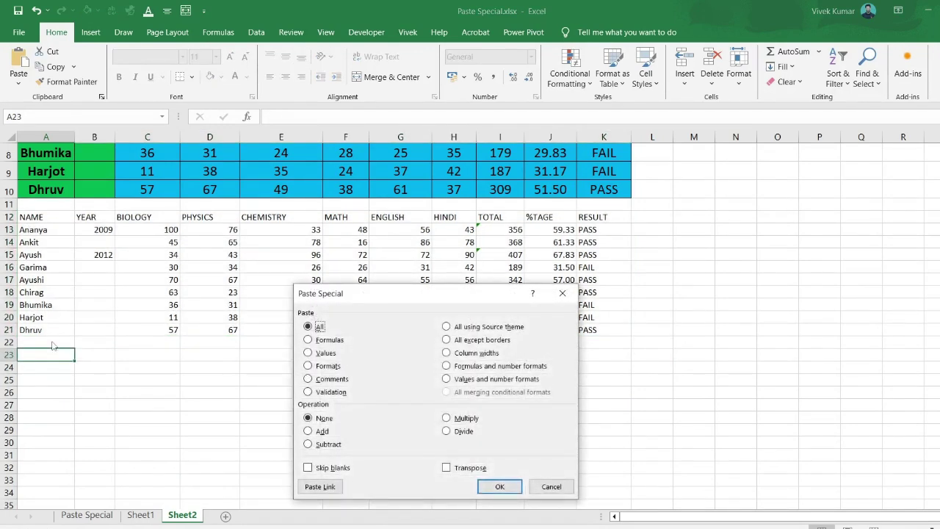
{"action": "left_click", "coordinate": [308, 340]}
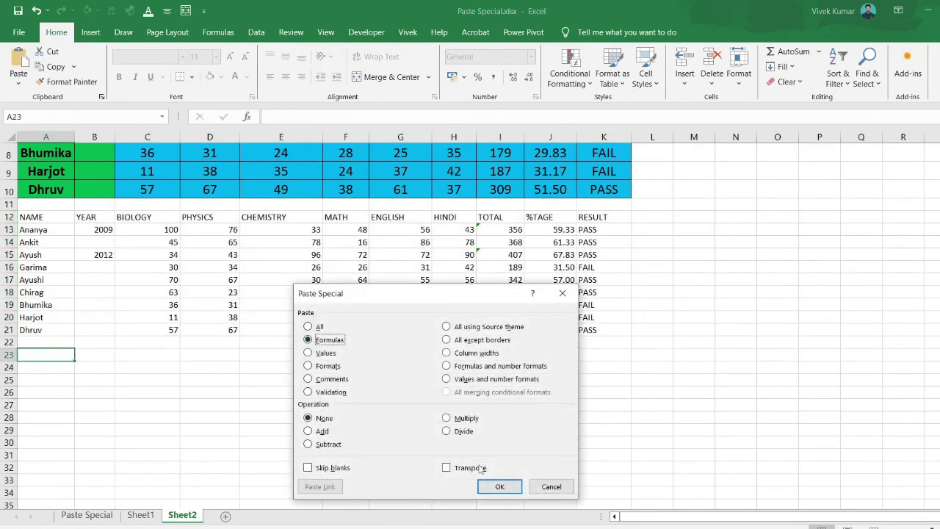
Paste only the formulas of the copied marks table at A23, and clear the pasted range
{"action": "left_click", "coordinate": [498, 486]}
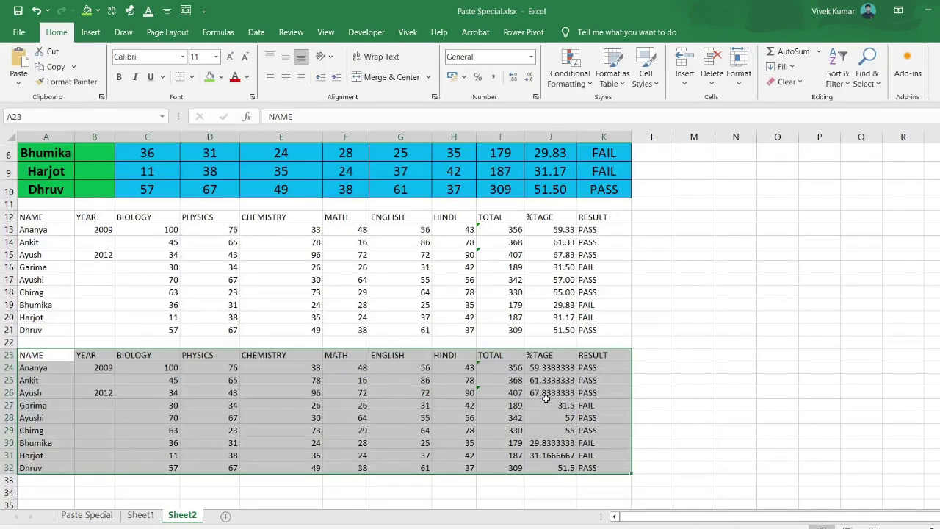
{"action": "key", "text": "Delete"}
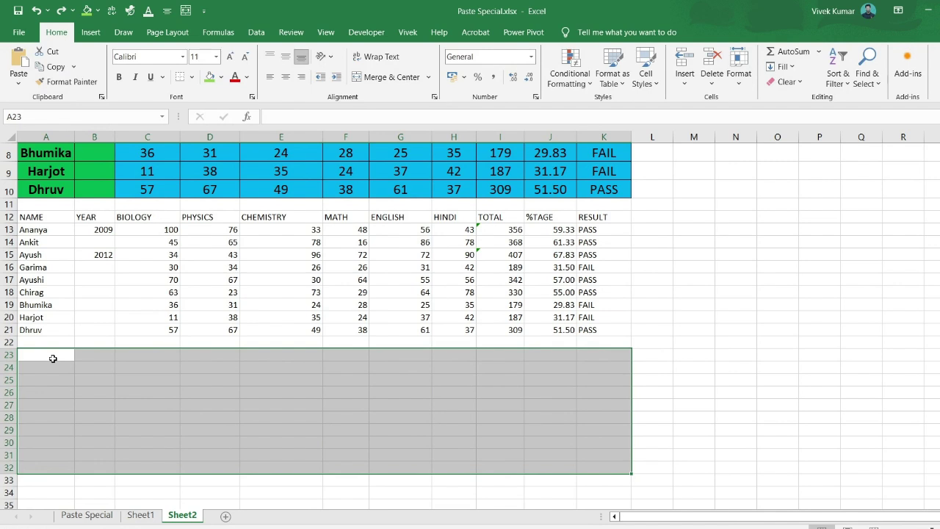
Paste the copied marks table at A23 as values and number formats
{"action": "key", "text": "ctrl+alt+v"}
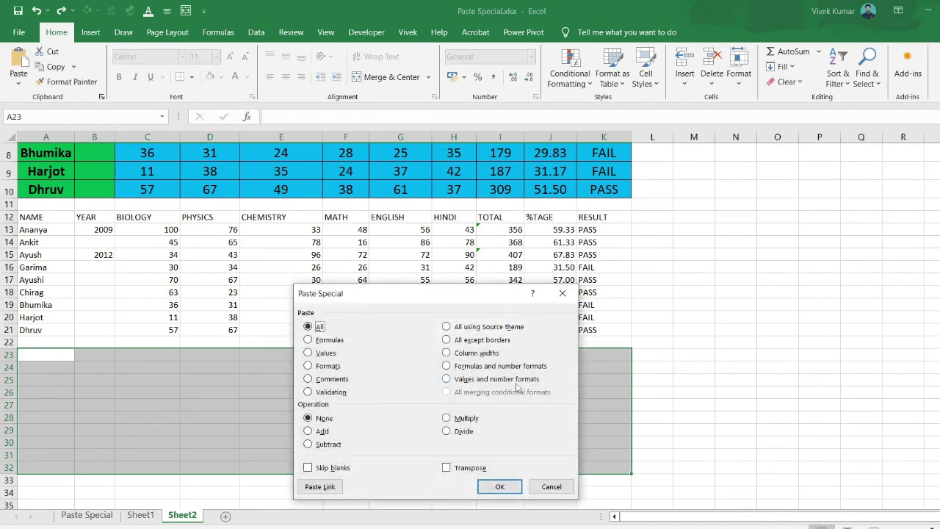
{"action": "left_click", "coordinate": [446, 379]}
{"action": "left_click", "coordinate": [494, 486]}
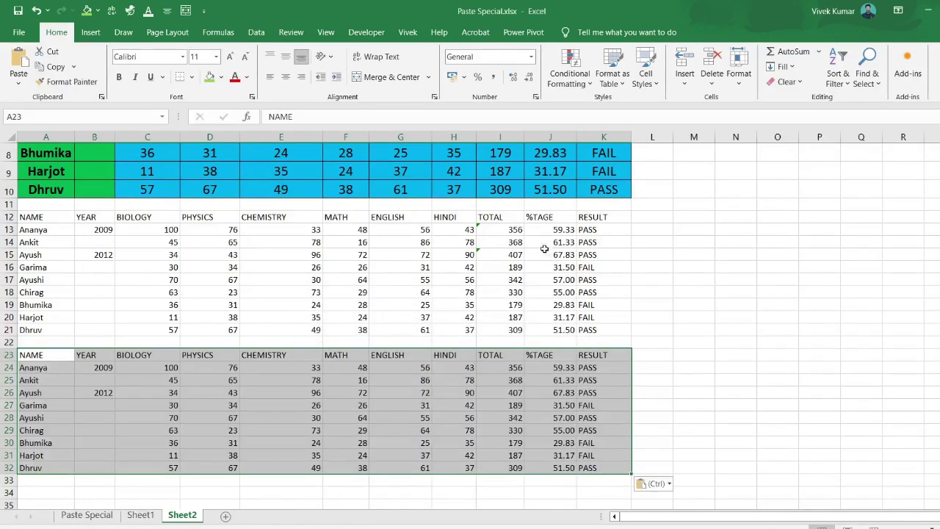
Compare the contents of the first %TAGE and RESULT cells in both pasted tables, rows 13 and 24
{"action": "left_click", "coordinate": [561, 369]}
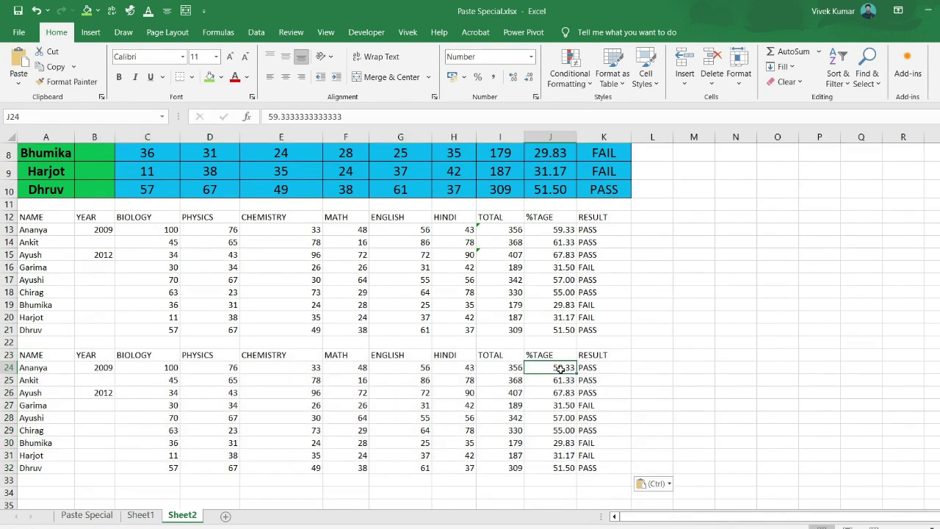
{"action": "left_click", "coordinate": [545, 230]}
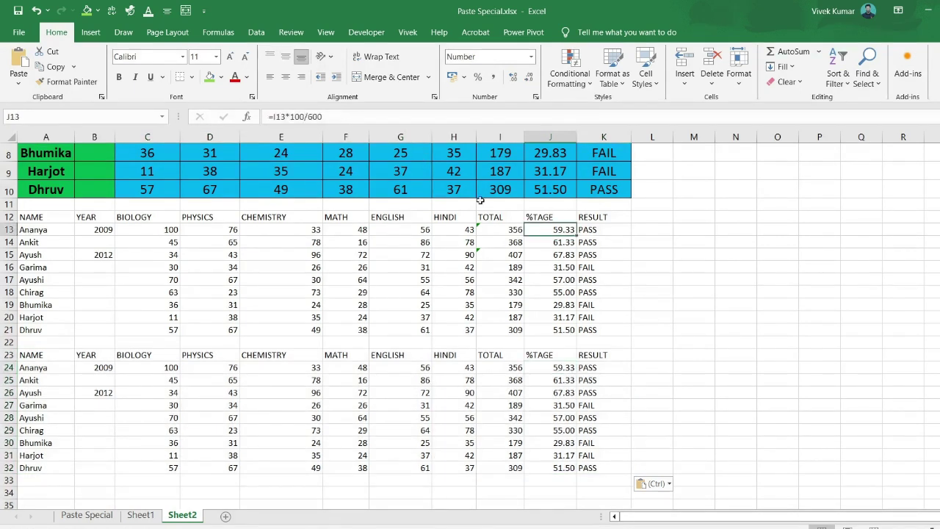
{"action": "left_click", "coordinate": [598, 230]}
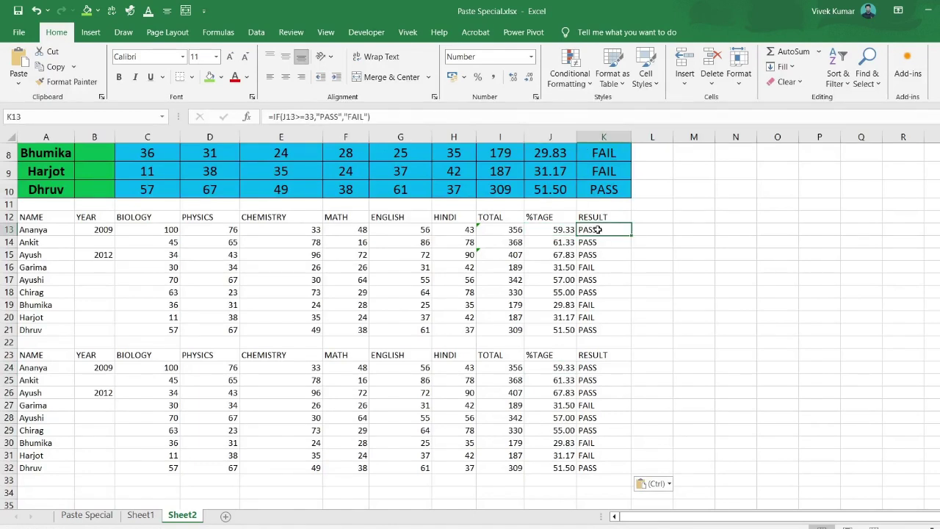
{"action": "left_click", "coordinate": [595, 368]}
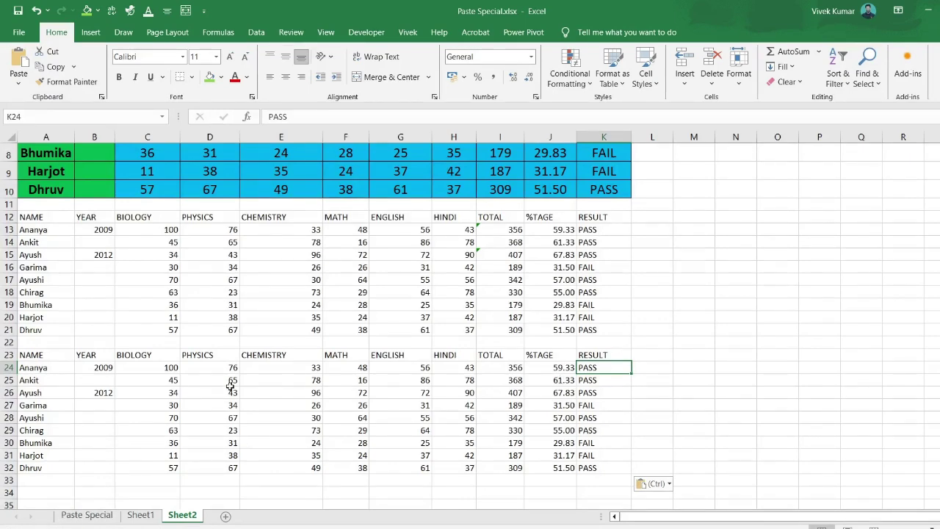
{"action": "scroll", "coordinate": [226, 367], "scroll_direction": "down", "scroll_amount": 7}
{"action": "left_click", "coordinate": [62, 222]}
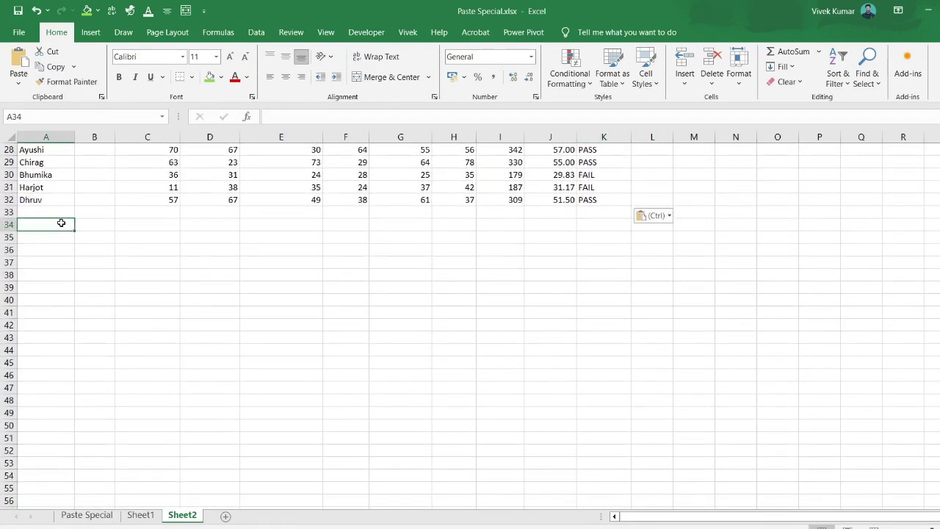
{"action": "key", "text": "ctrl+alt+v"}
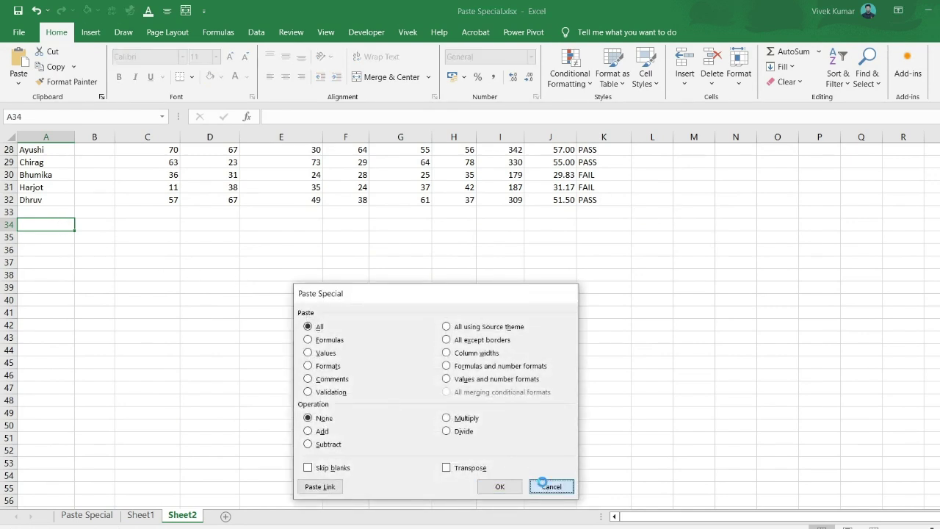
{"action": "left_click", "coordinate": [551, 486]}
Switch to the Paste Special sheet and select the Hindi marks in H16:H24
{"action": "left_click", "coordinate": [87, 514]}
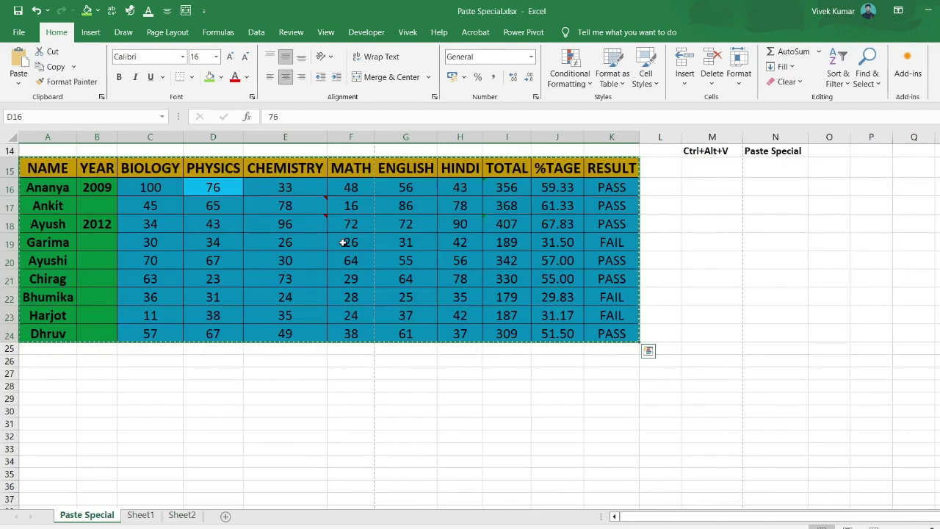
{"action": "scroll", "coordinate": [346, 241], "scroll_direction": "up", "scroll_amount": 3}
{"action": "scroll", "coordinate": [342, 242], "scroll_direction": "down", "scroll_amount": 1}
{"action": "scroll", "coordinate": [342, 242], "scroll_direction": "up", "scroll_amount": 1}
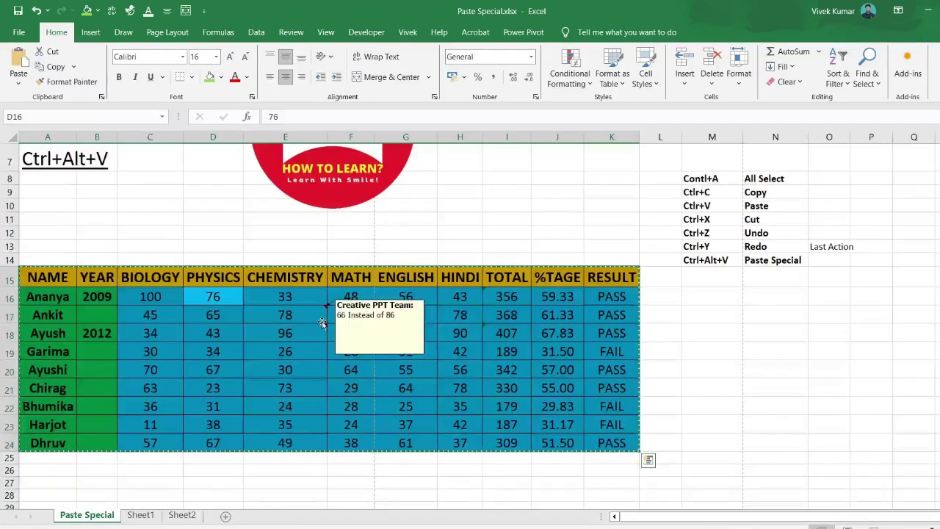
{"action": "left_click", "coordinate": [321, 322]}
{"action": "left_click", "coordinate": [448, 348]}
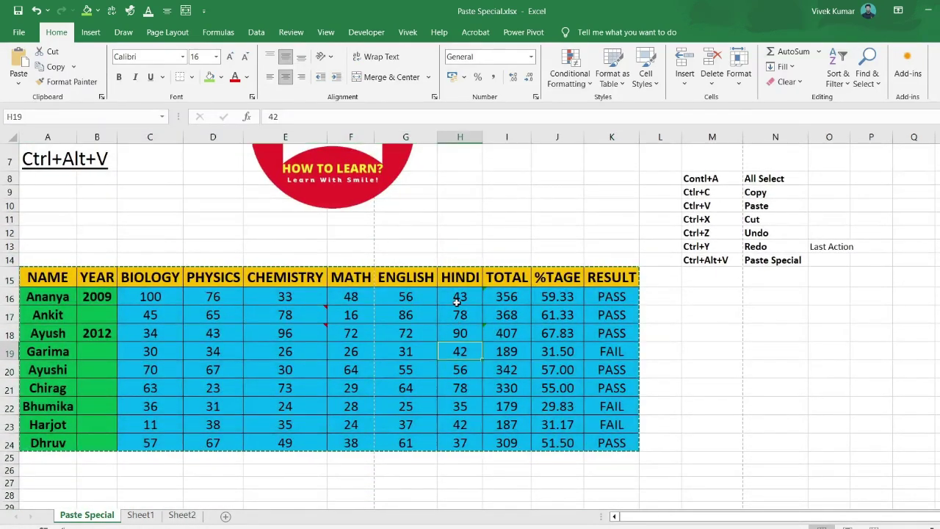
{"action": "left_click_drag", "start_coordinate": [456, 302], "coordinate": [454, 345]}
{"action": "left_click_drag", "start_coordinate": [453, 434], "coordinate": [454, 434]}
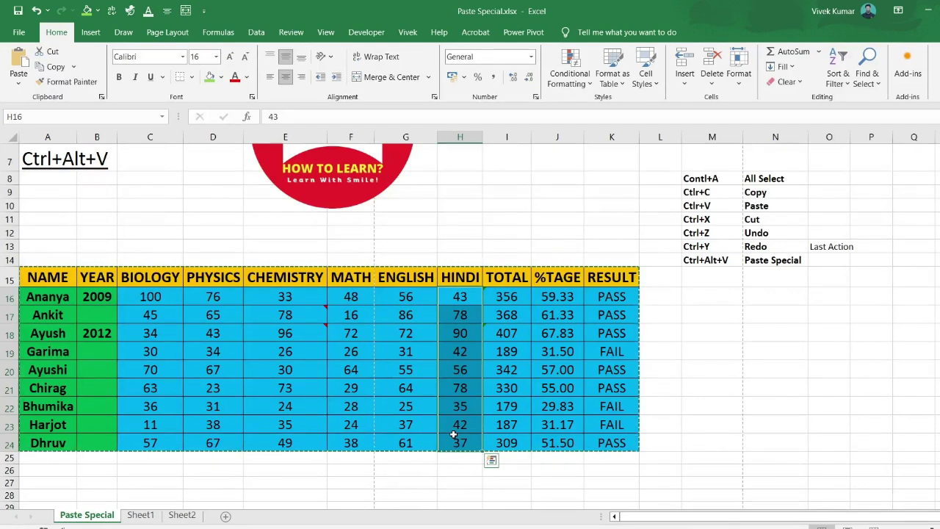
{"action": "left_click_drag", "start_coordinate": [459, 298], "coordinate": [455, 441]}
Enter Hindi marks of 48 in H16 and 83 in H17, and undo both entries
{"action": "left_click", "coordinate": [470, 295]}
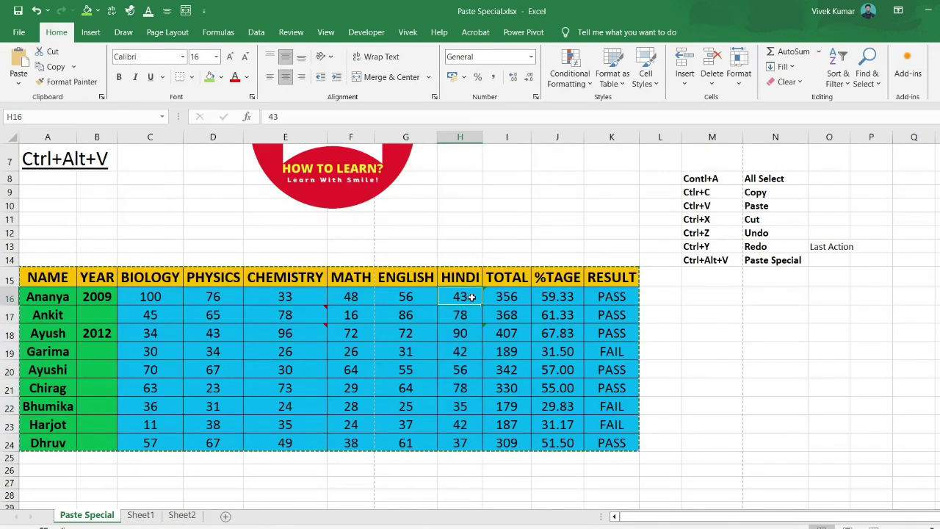
{"action": "type", "text": "48"}
{"action": "key", "text": "Return"}
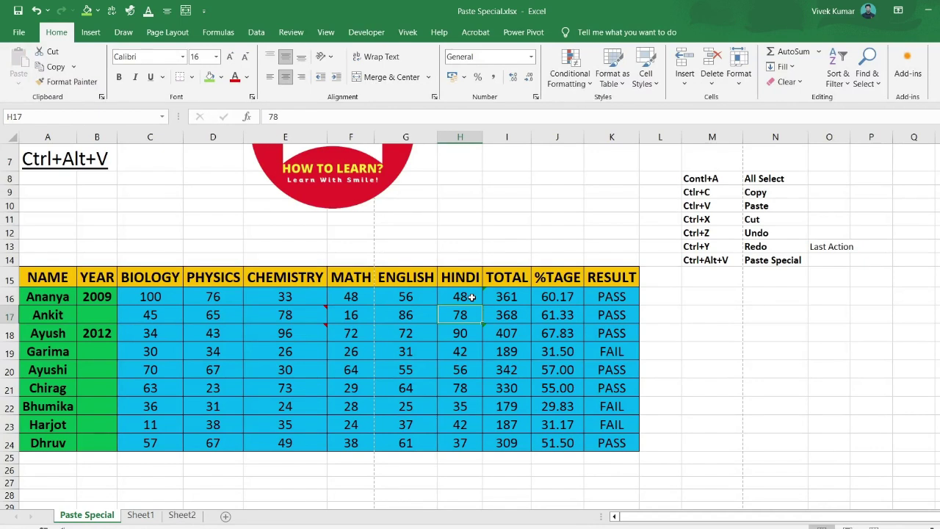
{"action": "type", "text": "83"}
{"action": "key", "text": "Return"}
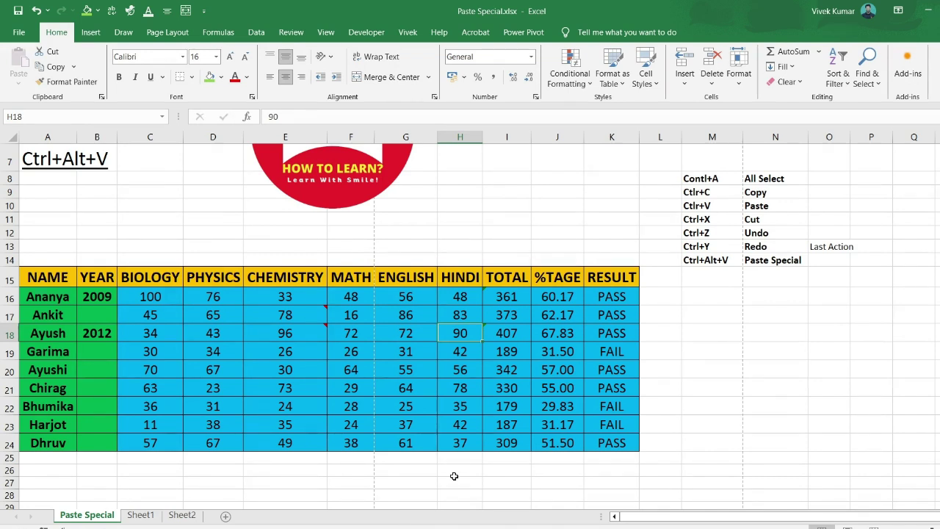
{"action": "key", "text": "ctrl+z"}
{"action": "key", "text": "ctrl+z"}
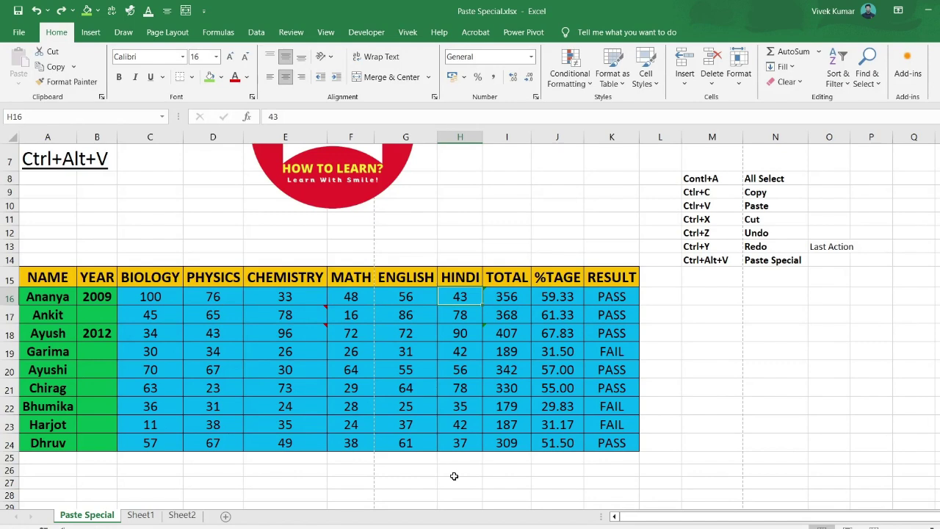
{"action": "scroll", "coordinate": [453, 476], "scroll_direction": "down", "scroll_amount": 2}
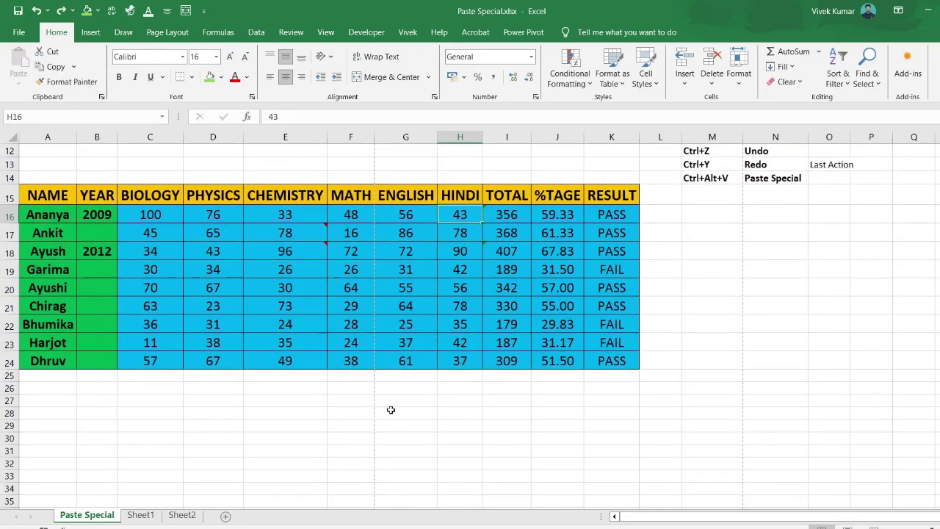
{"action": "left_click", "coordinate": [460, 366]}
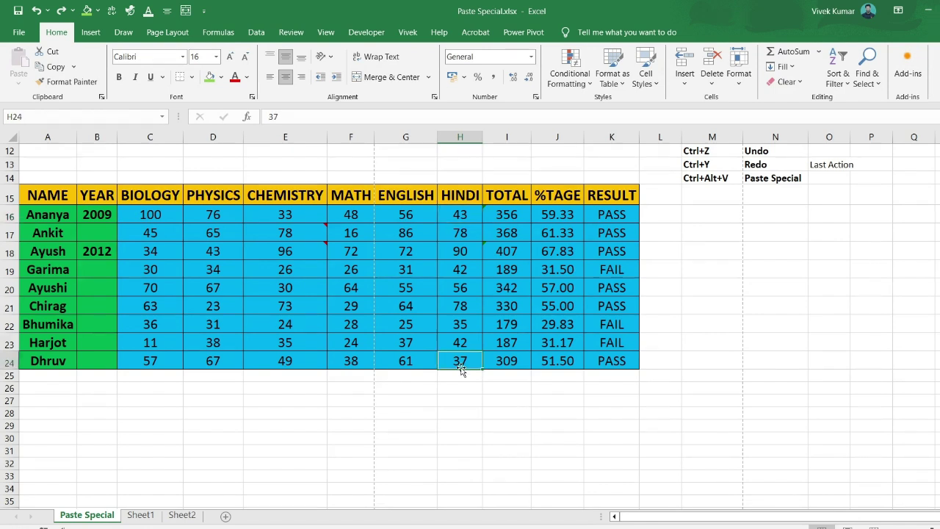
{"action": "left_click", "coordinate": [388, 413]}
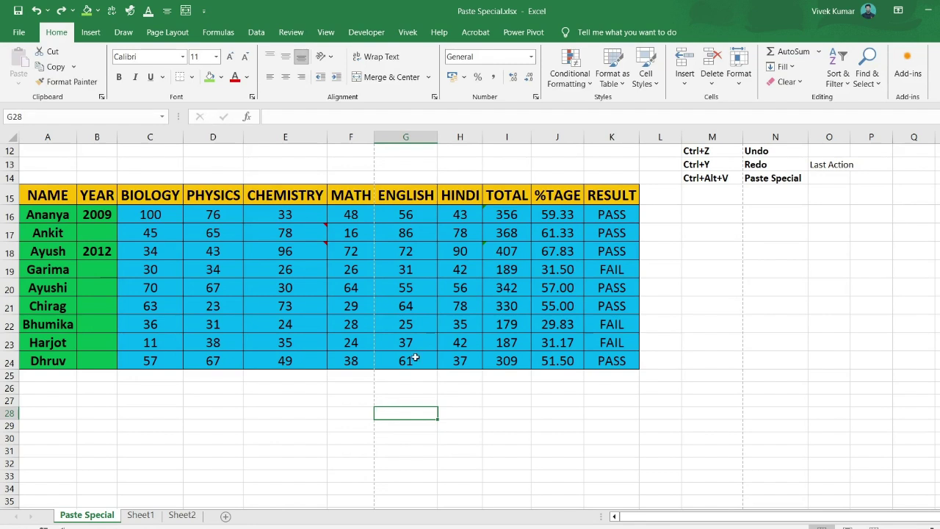
{"action": "left_click_drag", "start_coordinate": [461, 211], "coordinate": [451, 360]}
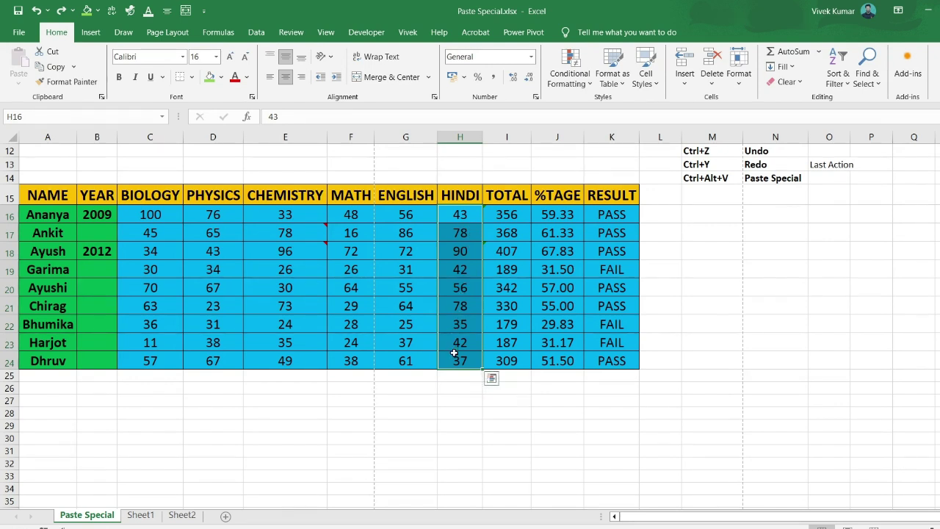
Enter 5 in the empty cell G28 below the table and copy that cell
{"action": "left_click", "coordinate": [406, 416]}
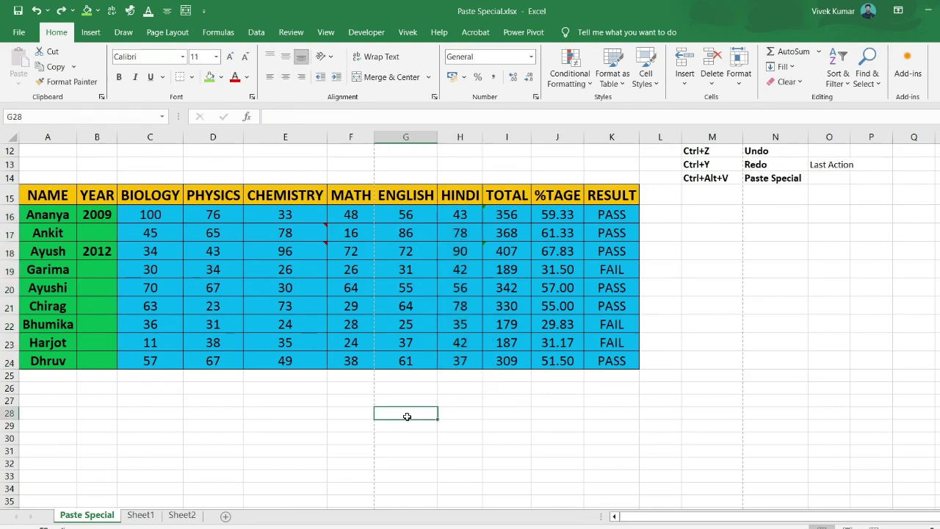
{"action": "type", "text": "5"}
{"action": "key", "text": "ctrl+Return"}
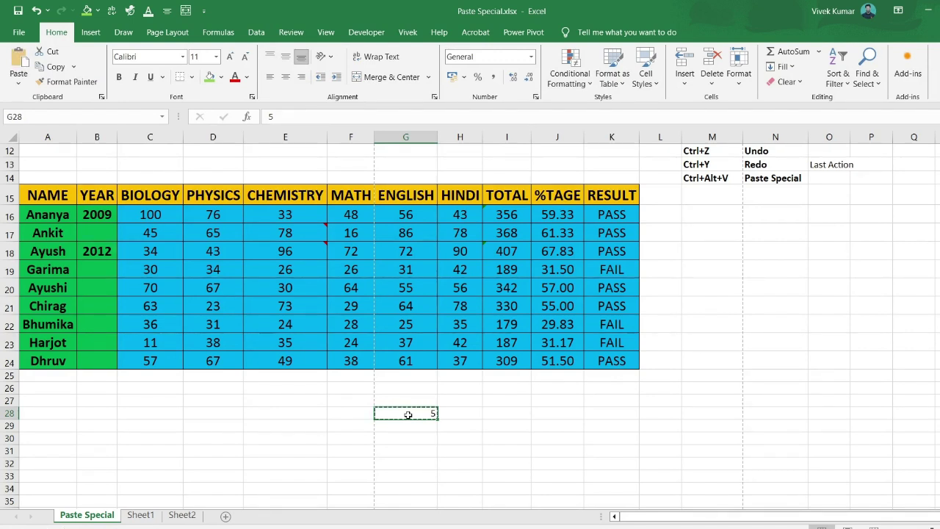
Add the copied 5 to the Hindi marks in H16:H24 with Paste Special's Add operation, and undo the paste
{"action": "left_click", "coordinate": [459, 215]}
{"action": "key", "text": "ctrl+shift+Down"}
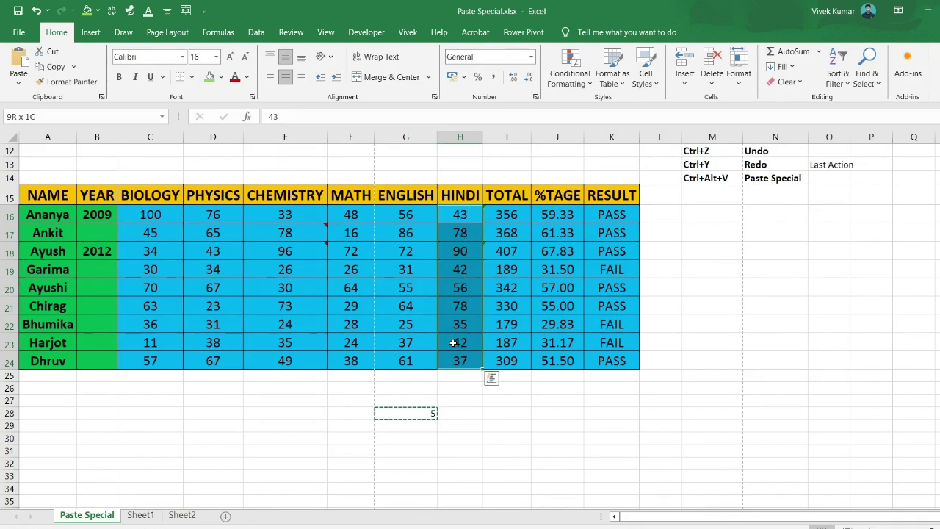
{"action": "key", "text": "ctrl+alt+v"}
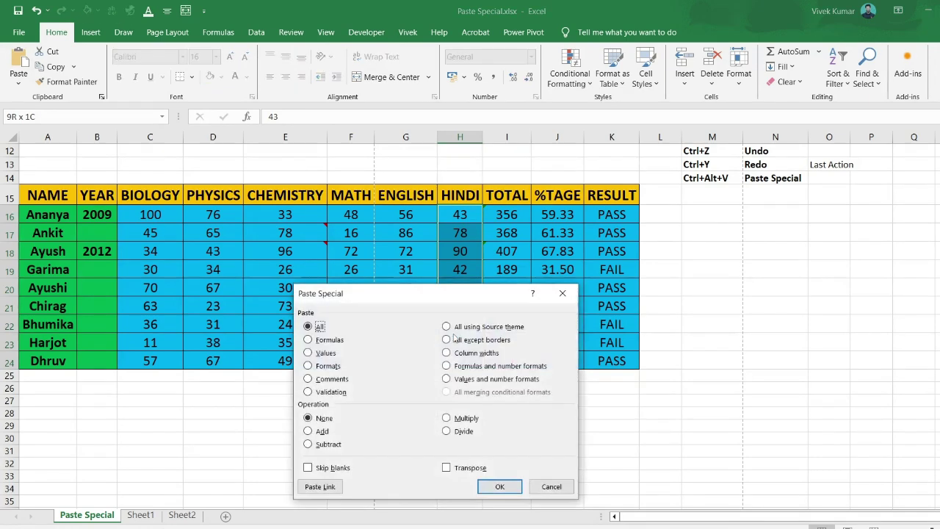
{"action": "left_click", "coordinate": [309, 432]}
{"action": "left_click", "coordinate": [308, 431]}
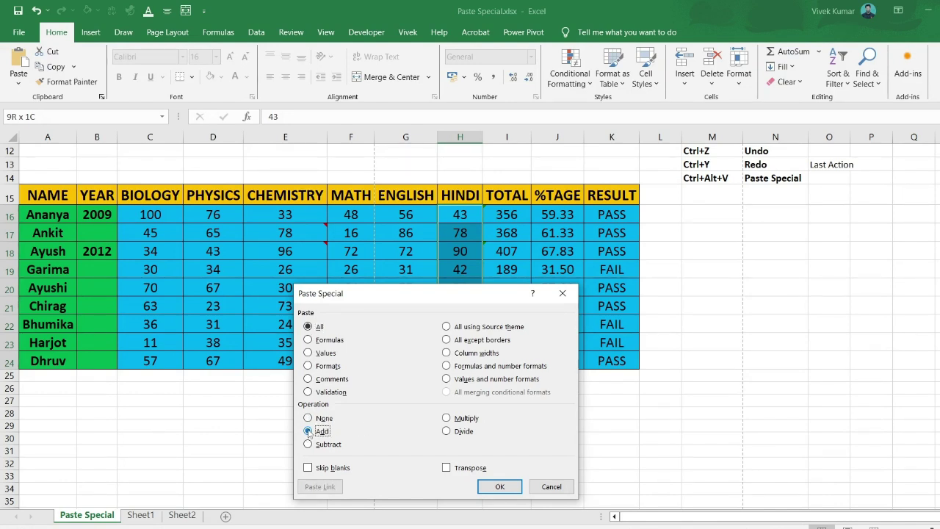
{"action": "left_click", "coordinate": [505, 486]}
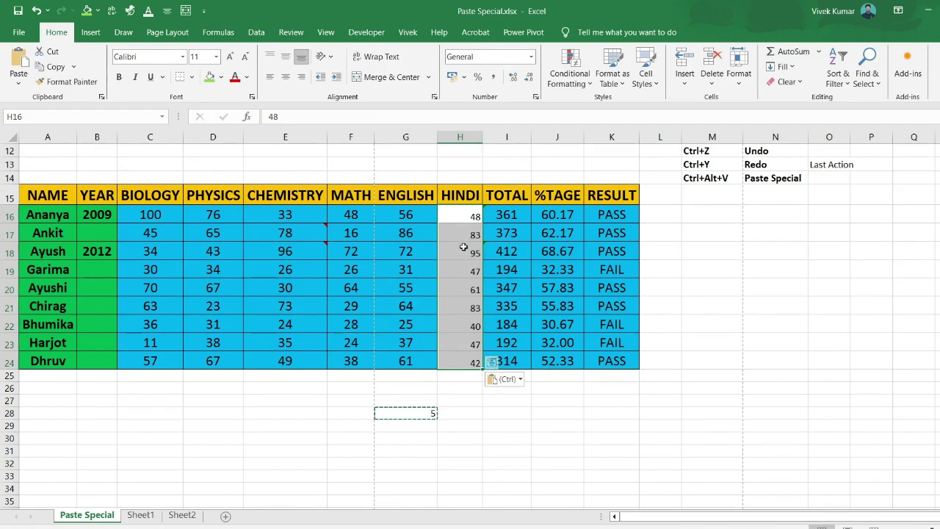
{"action": "key", "text": "ctrl+z"}
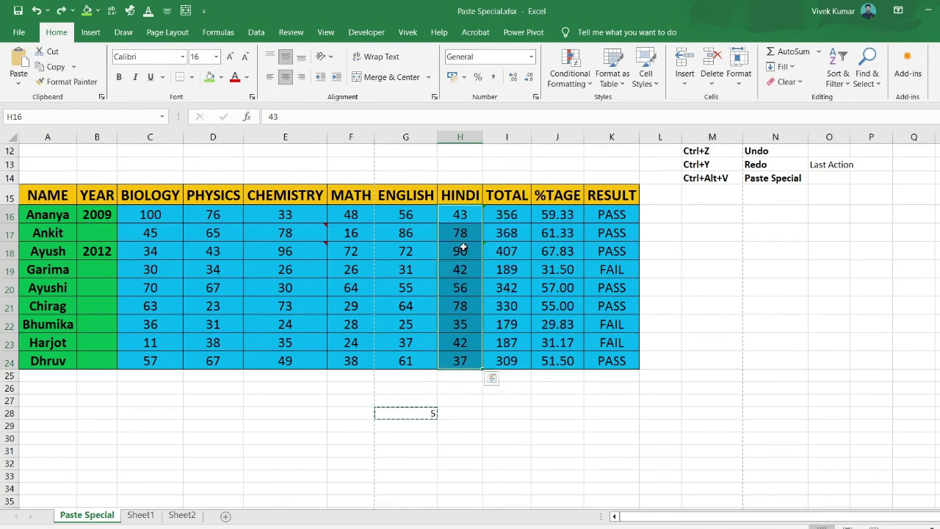
Copy the formatted Hindi cell H24 into G28 and replace the pasted value with 5
{"action": "left_click", "coordinate": [460, 359]}
{"action": "key", "text": "ctrl+c"}
{"action": "left_click", "coordinate": [394, 412]}
{"action": "key", "text": "ctrl+v"}
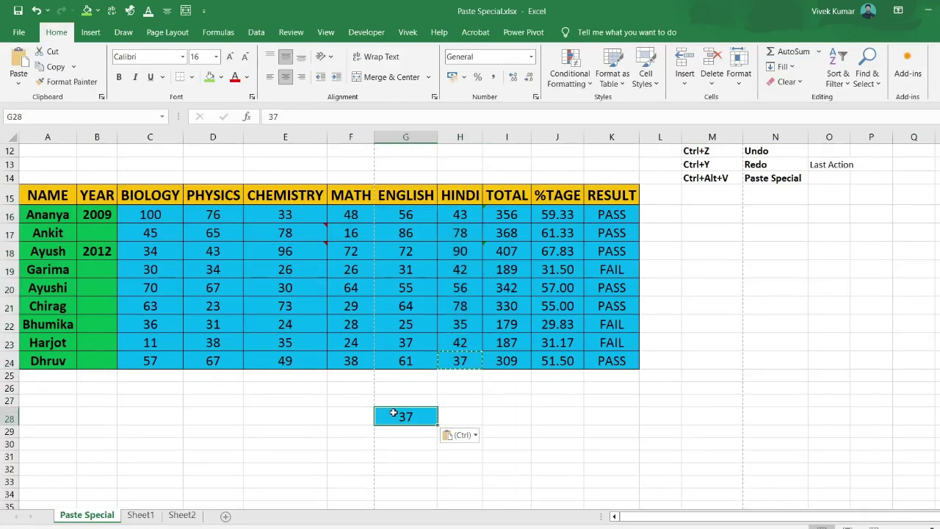
{"action": "type", "text": "5"}
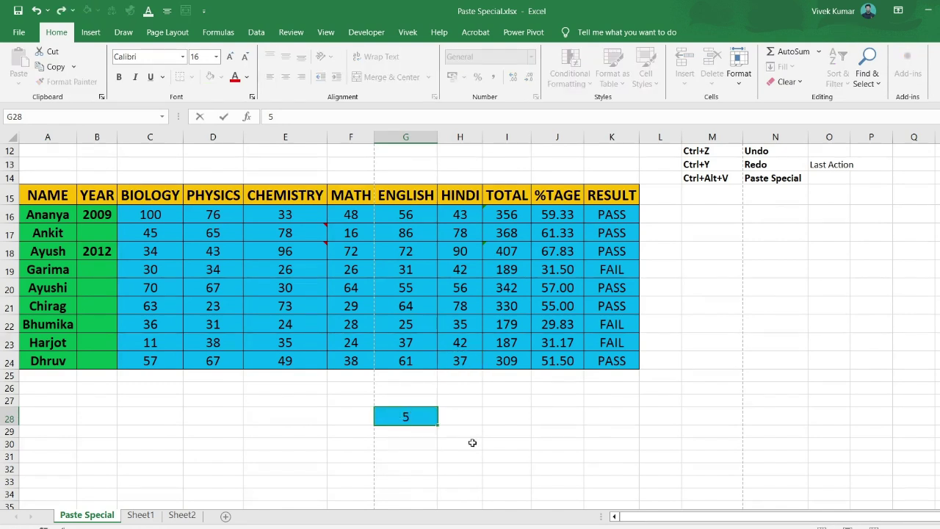
{"action": "left_click", "coordinate": [496, 445]}
Copy the 5 in G28 and add it to the Hindi marks in H16:H24 using Paste Special's Add operation
{"action": "left_click", "coordinate": [407, 416]}
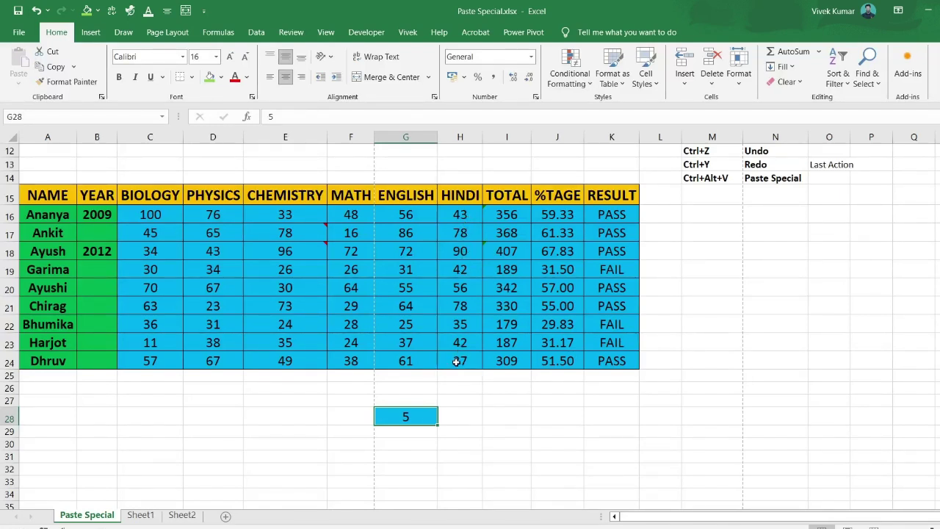
{"action": "key", "text": "ctrl+c"}
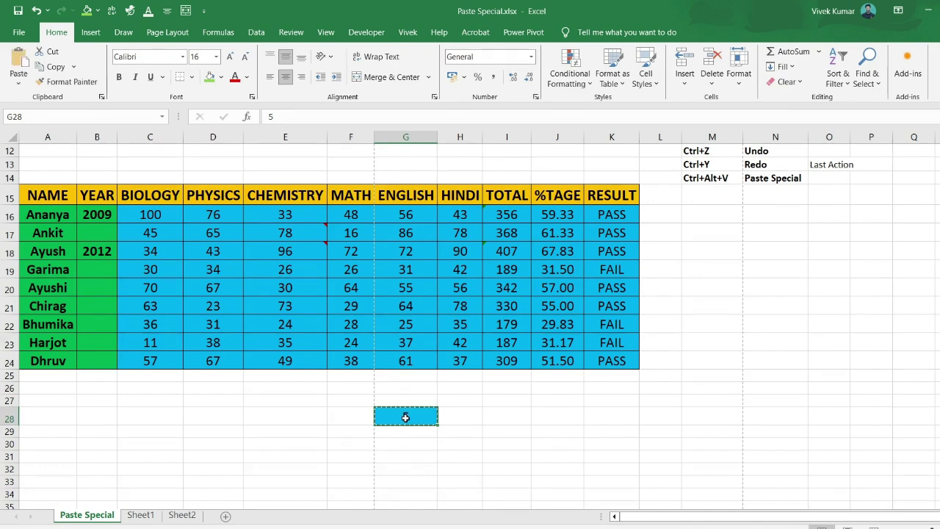
{"action": "left_click_drag", "start_coordinate": [464, 213], "coordinate": [460, 360]}
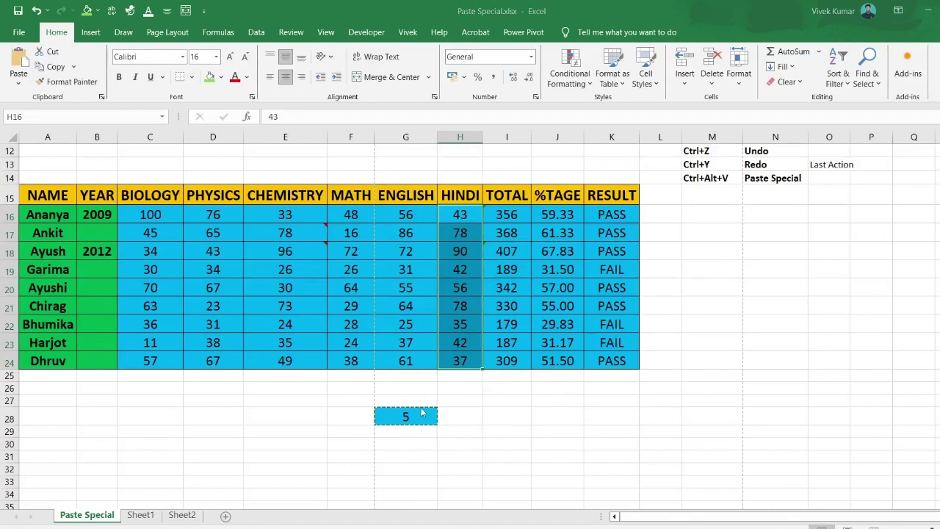
{"action": "key", "text": "ctrl+alt+v"}
{"action": "left_click", "coordinate": [308, 431]}
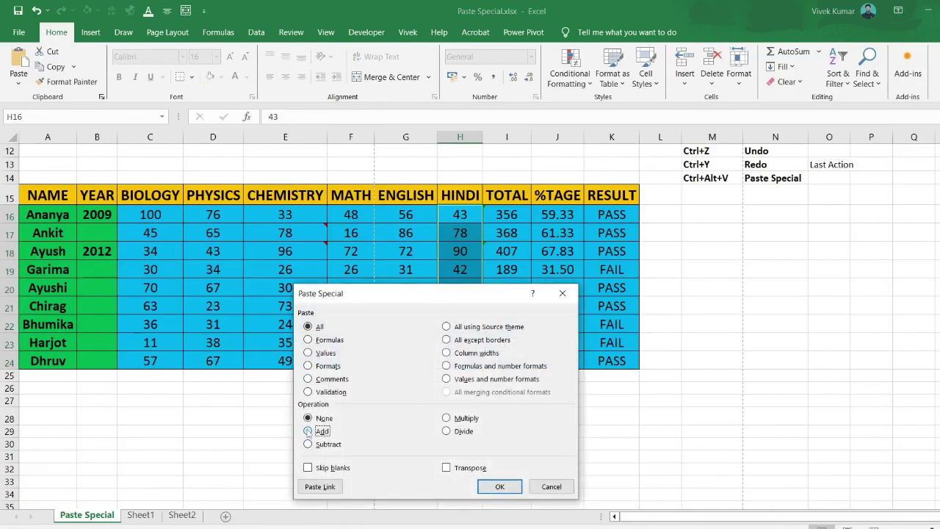
{"action": "left_click", "coordinate": [485, 486]}
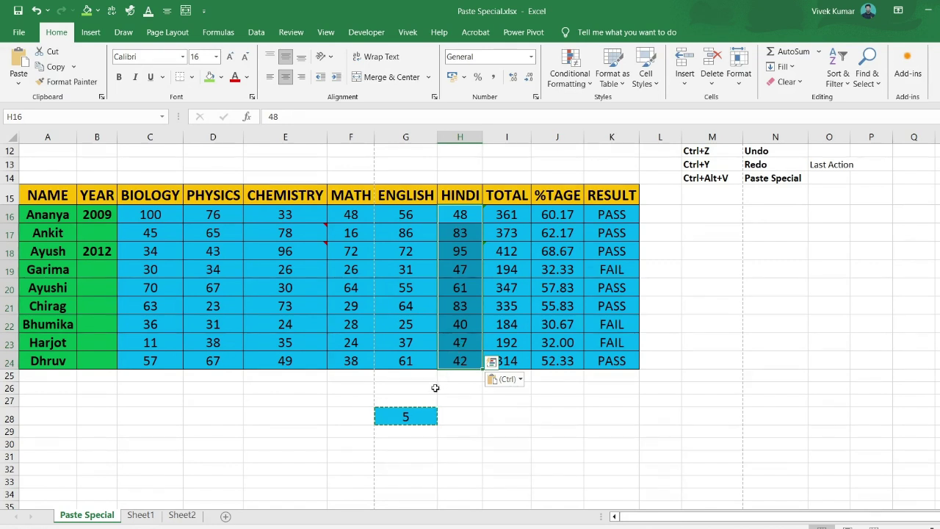
Copy G28 again and subtract its 5 from the Hindi marks in H16:H24 using Paste Special's Subtract operation
{"action": "left_click", "coordinate": [408, 414]}
{"action": "key", "text": "ctrl+c"}
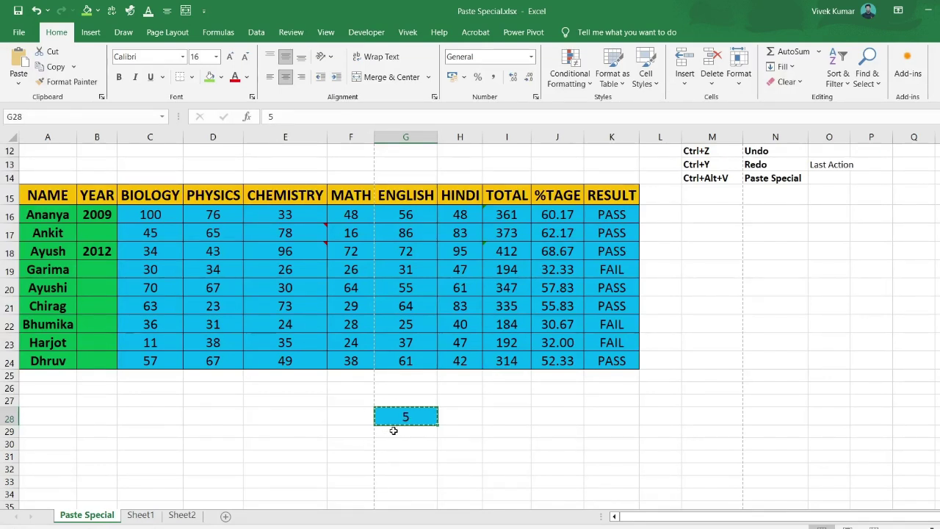
{"action": "left_click_drag", "start_coordinate": [461, 213], "coordinate": [456, 357]}
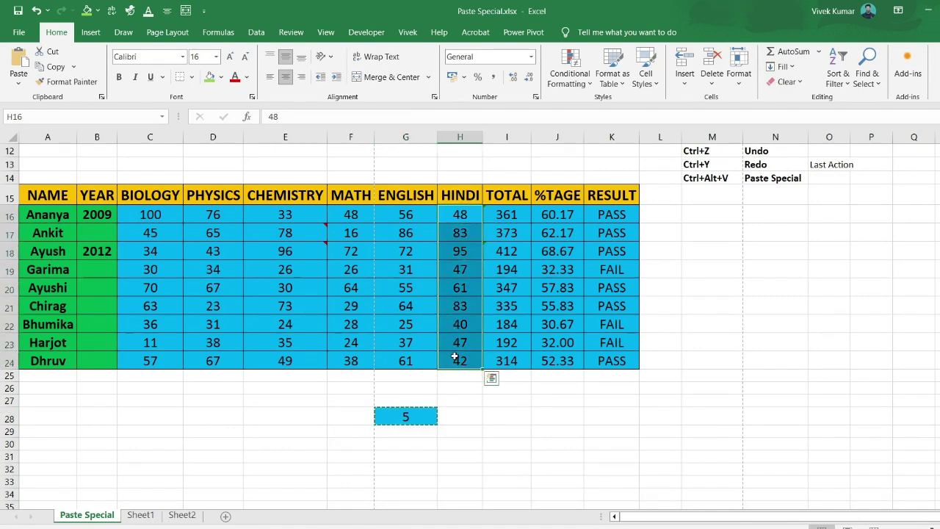
{"action": "key", "text": "ctrl+alt+v"}
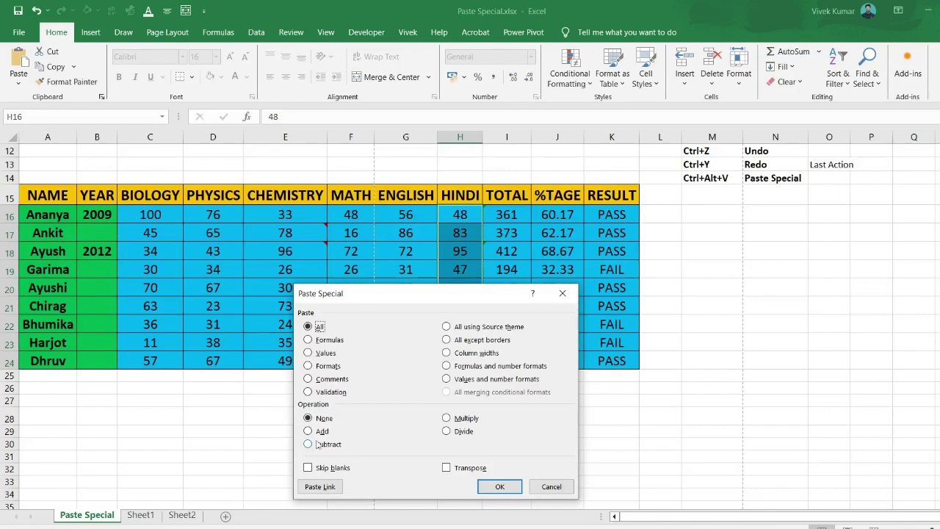
{"action": "left_click", "coordinate": [308, 444]}
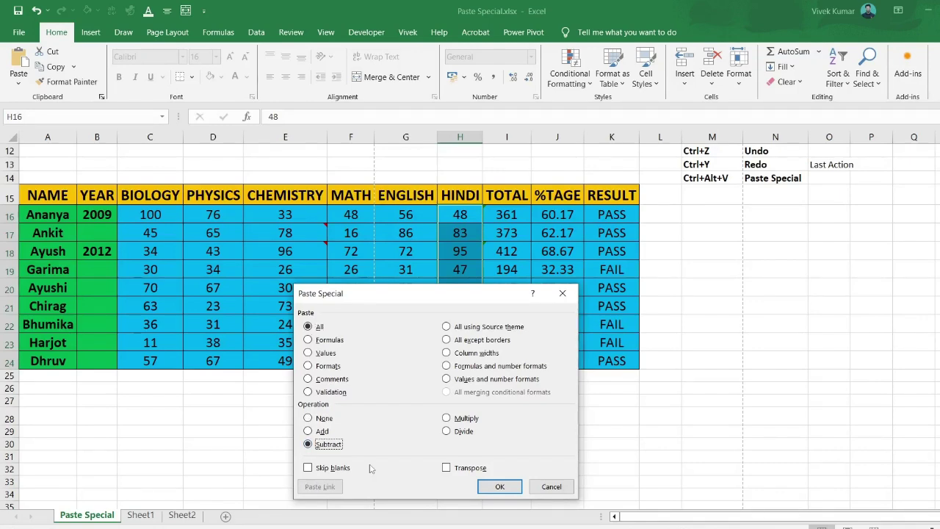
{"action": "left_click", "coordinate": [499, 486]}
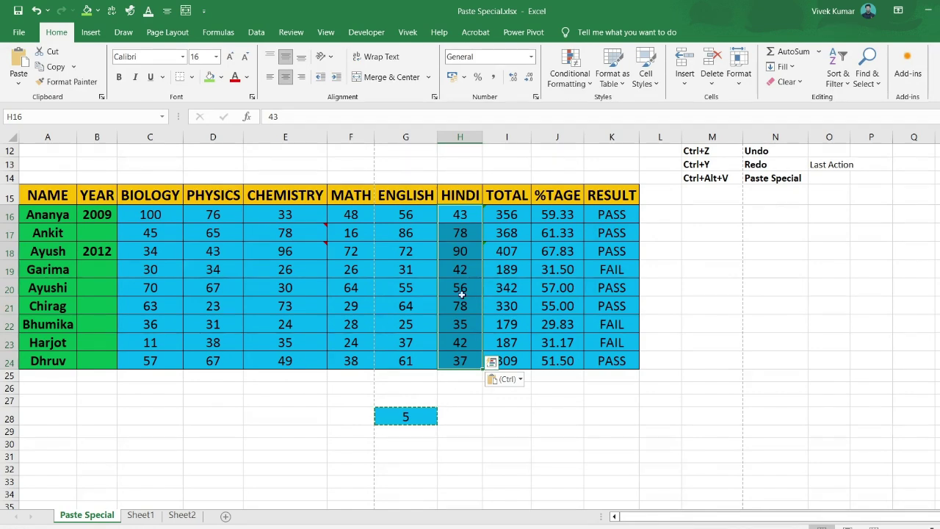
Multiply the Hindi marks in H16:H24 by the copied 5 using Paste Special's Multiply operation
{"action": "key", "text": "ctrl+alt+v"}
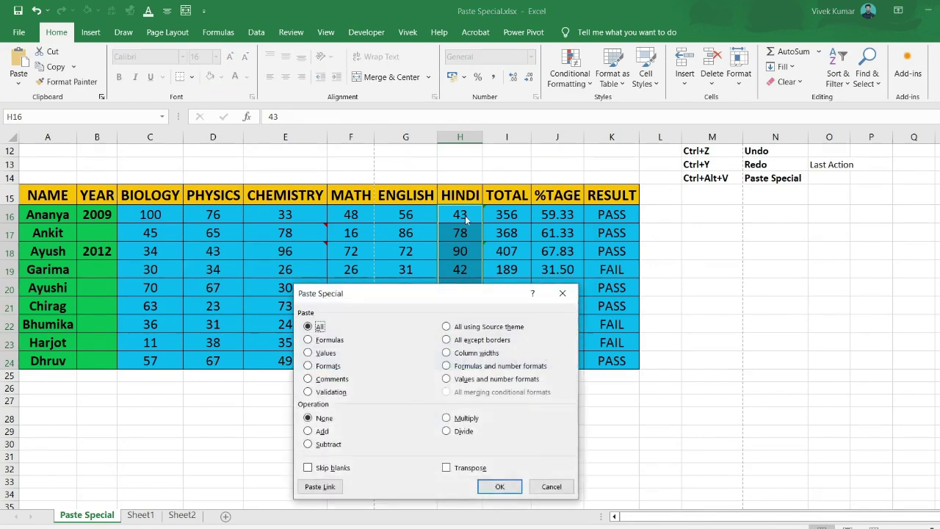
{"action": "left_click", "coordinate": [464, 417]}
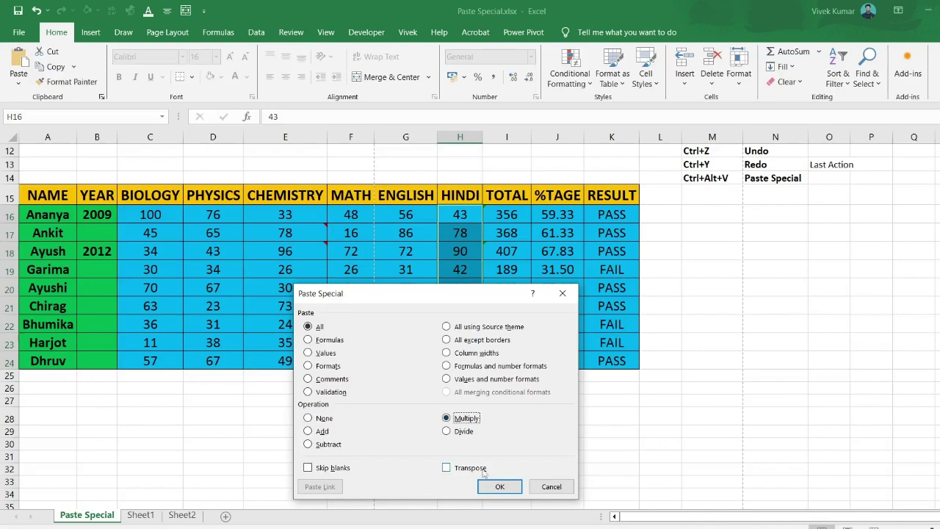
{"action": "left_click", "coordinate": [496, 487]}
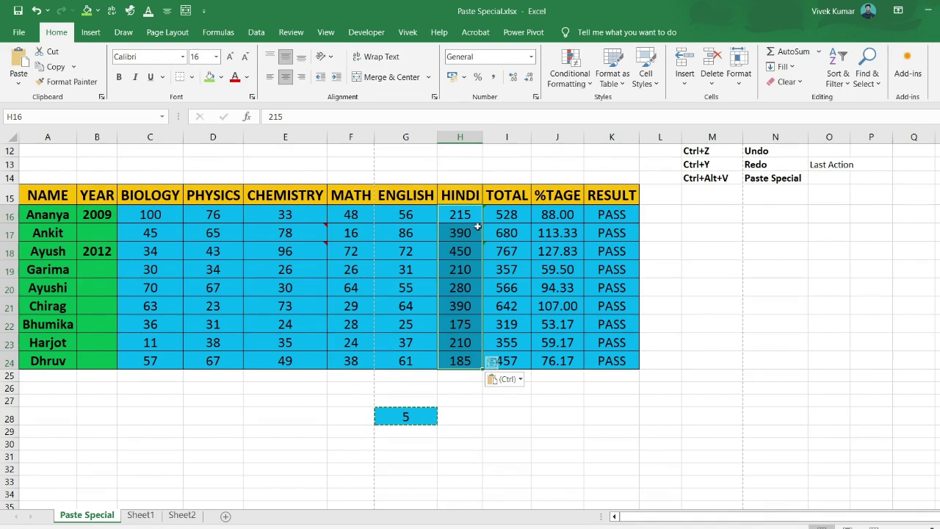
Divide the Hindi marks in H16:H24 by the copied 5 using Paste Special's Divide operation, and end copy mode
{"action": "key", "text": "ctrl+alt+v"}
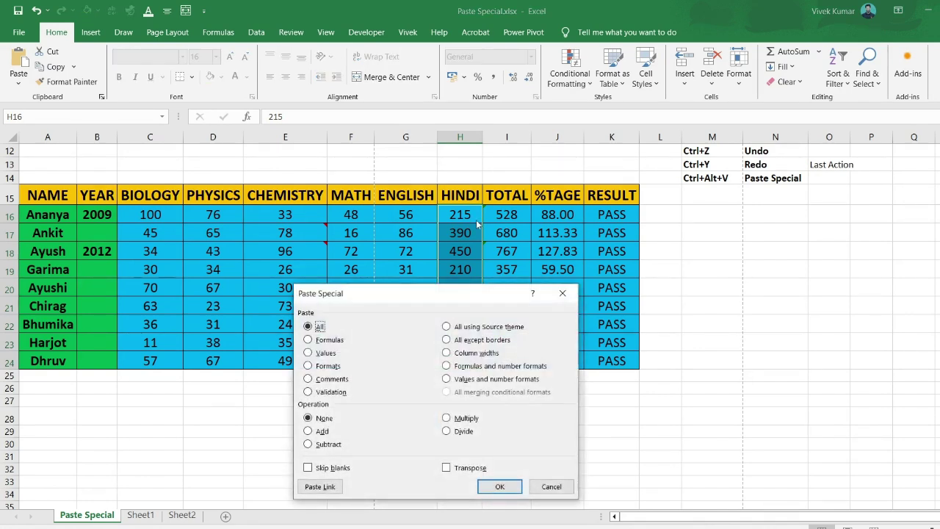
{"action": "left_click", "coordinate": [447, 431]}
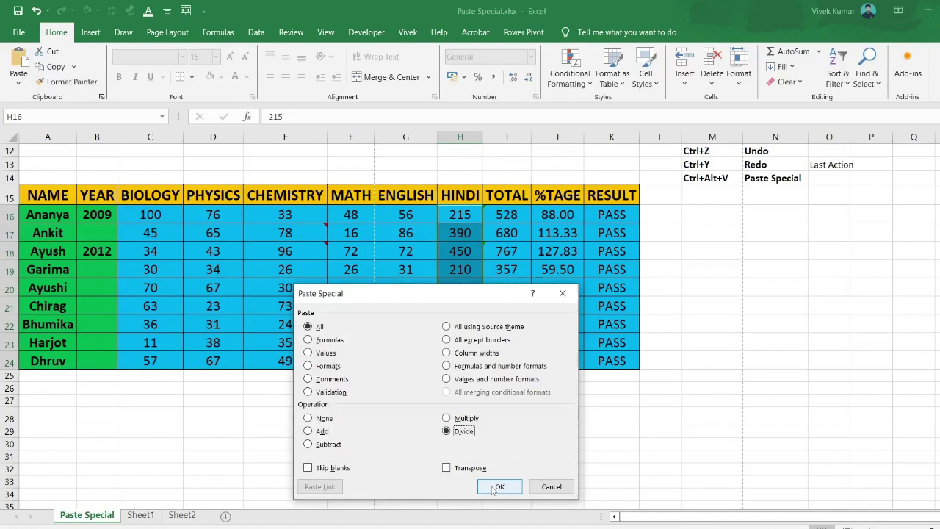
{"action": "left_click", "coordinate": [494, 488]}
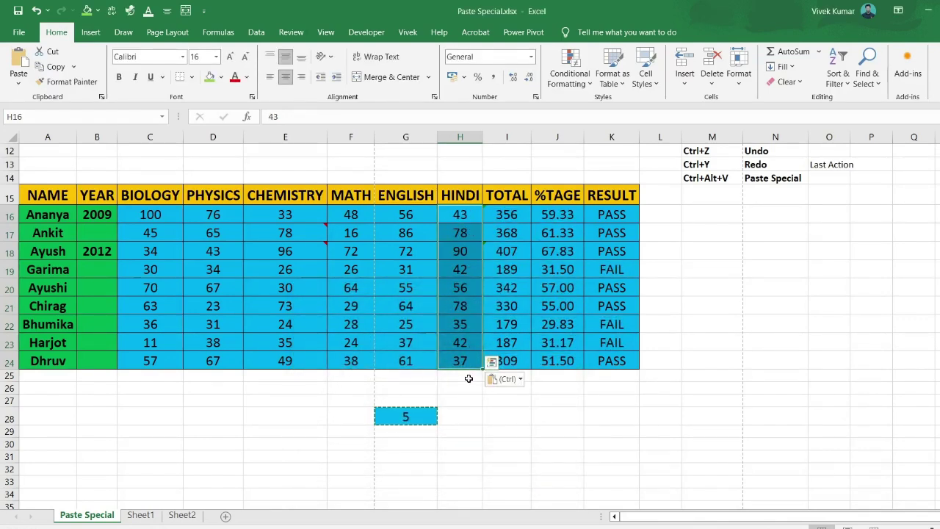
{"action": "key", "text": "Escape"}
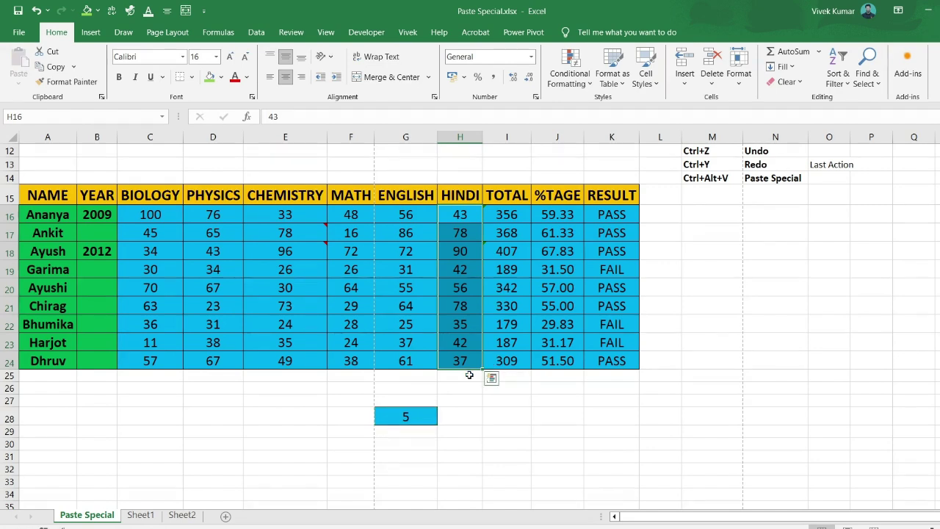
{"action": "key", "text": "ctrl+q"}
Copy the whole marks table A15:K24 and paste it at A30 with Paste Special's All except borders option
{"action": "left_click", "coordinate": [131, 222]}
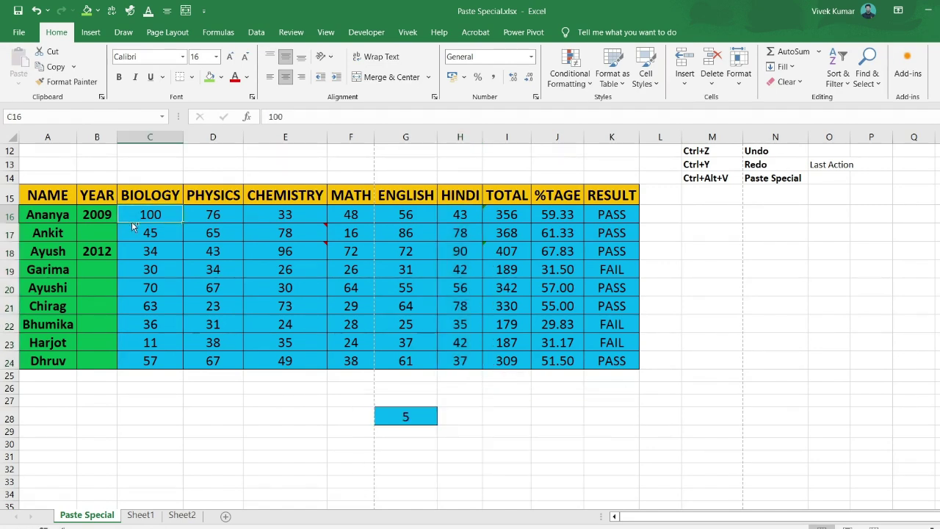
{"action": "key", "text": "ctrl+a"}
{"action": "key", "text": "ctrl+c"}
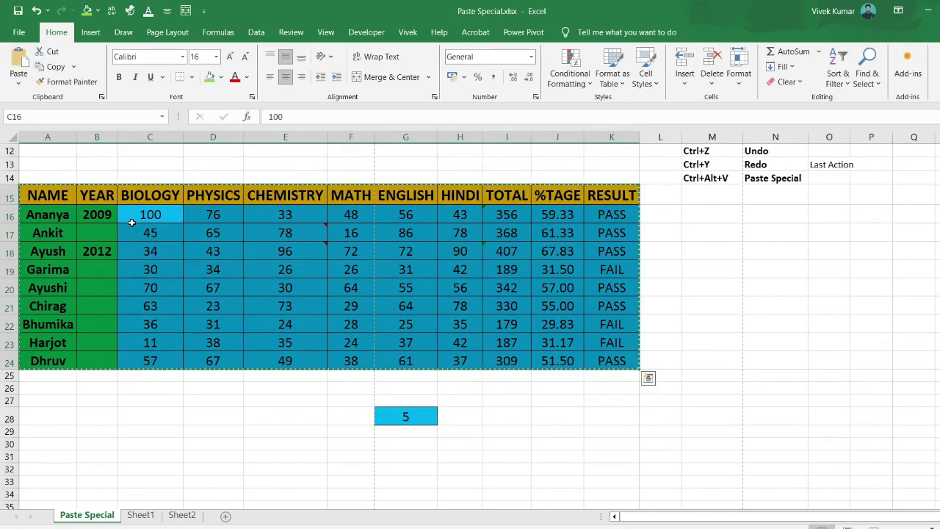
{"action": "key", "text": "ctrl+alt+v"}
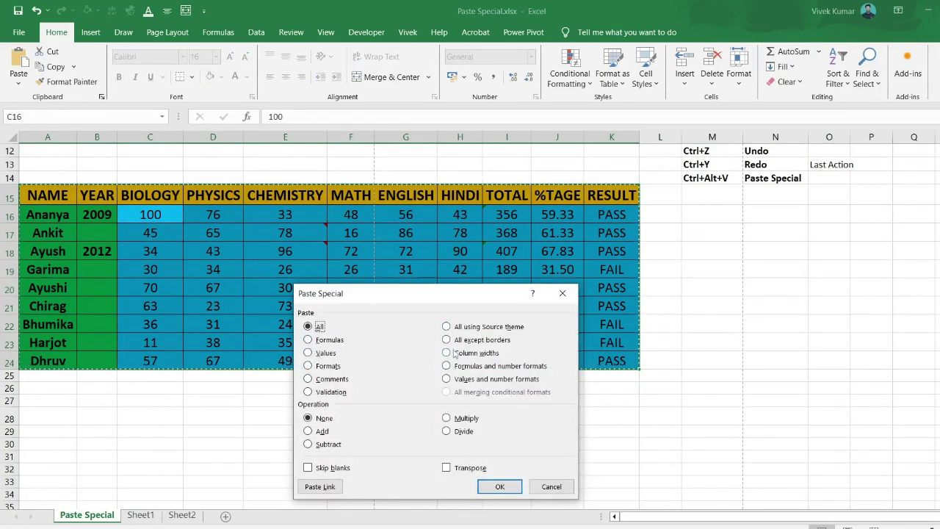
{"action": "left_click", "coordinate": [560, 486]}
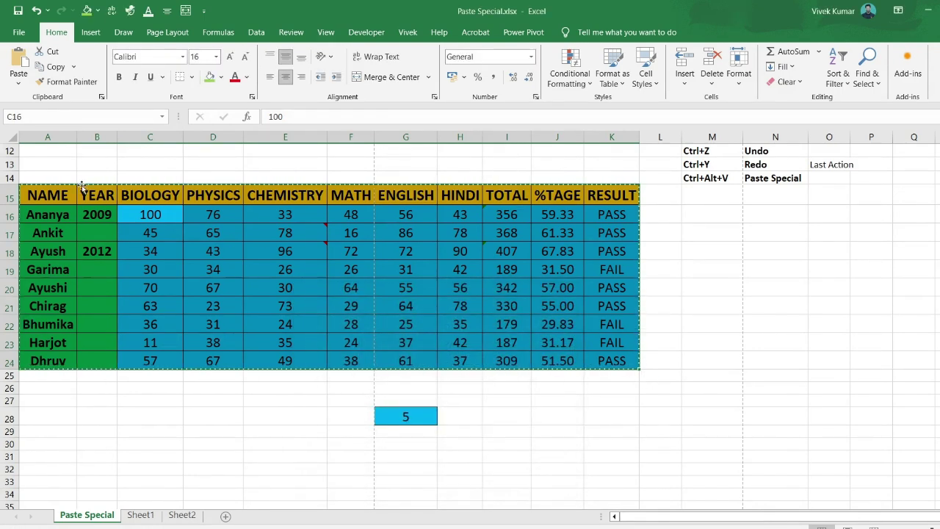
{"action": "left_click", "coordinate": [63, 445]}
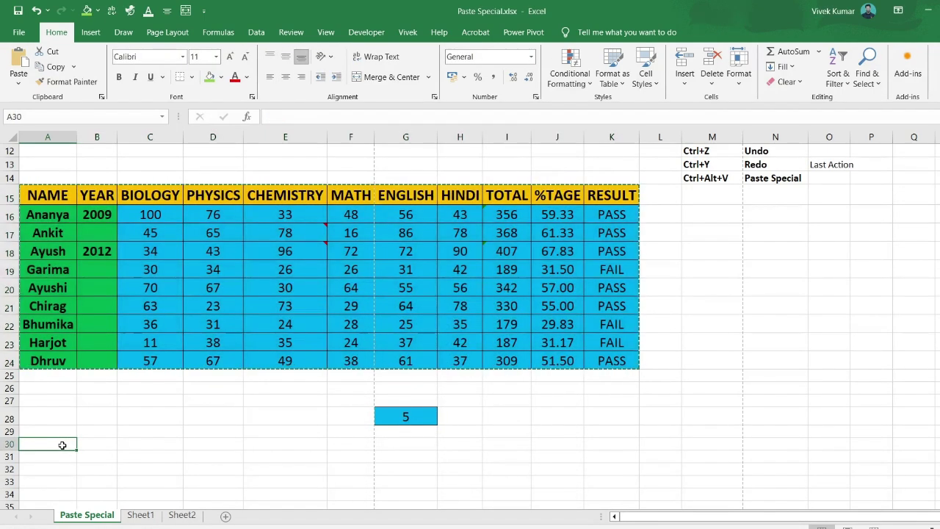
{"action": "key", "text": "ctrl+alt+v"}
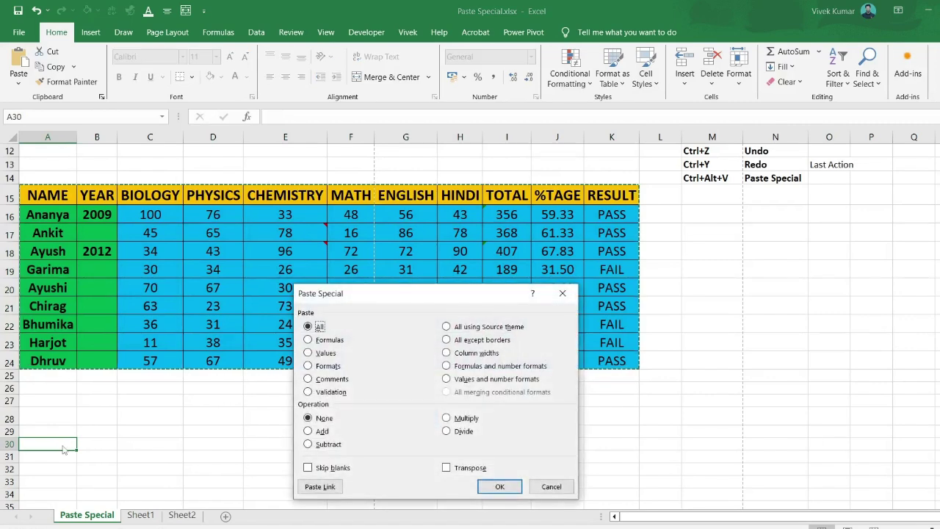
{"action": "left_click", "coordinate": [449, 340]}
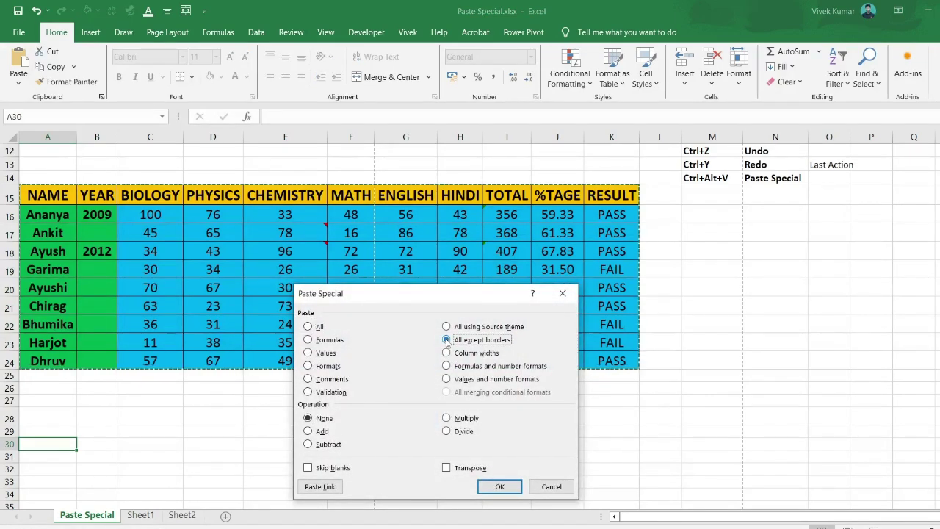
{"action": "left_click", "coordinate": [499, 487]}
{"action": "scroll", "coordinate": [364, 466], "scroll_direction": "down", "scroll_amount": 2}
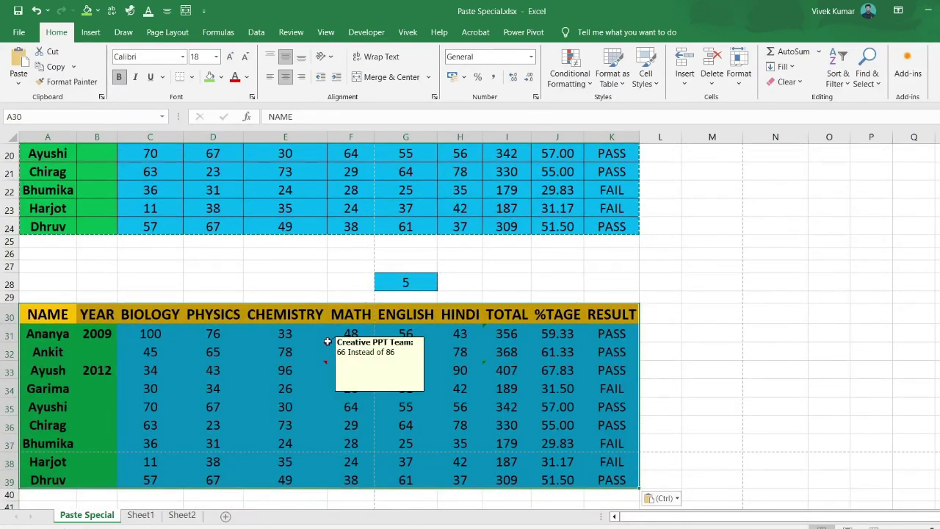
Check the year drop-down list in B31 of the pasted table, and undo the borderless paste
{"action": "left_click", "coordinate": [97, 341]}
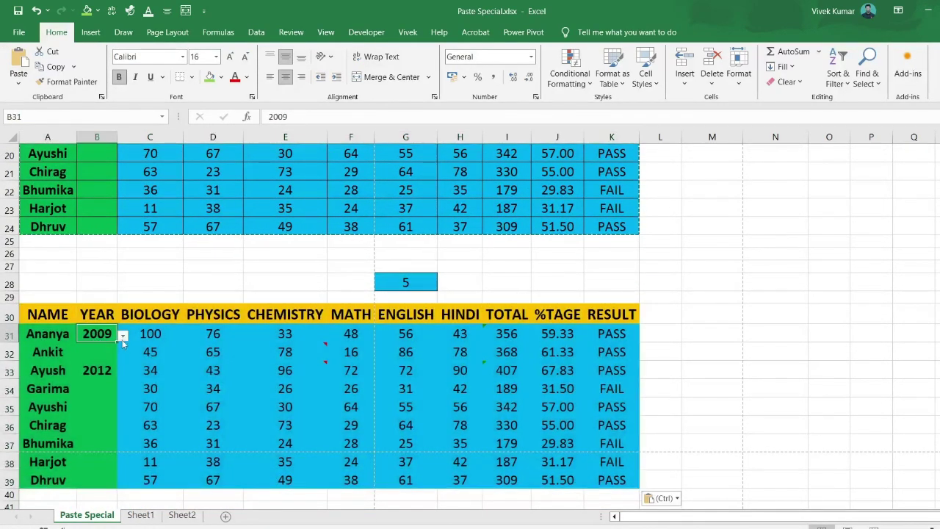
{"action": "left_click", "coordinate": [122, 336]}
{"action": "left_click", "coordinate": [123, 336]}
{"action": "left_click", "coordinate": [285, 313]}
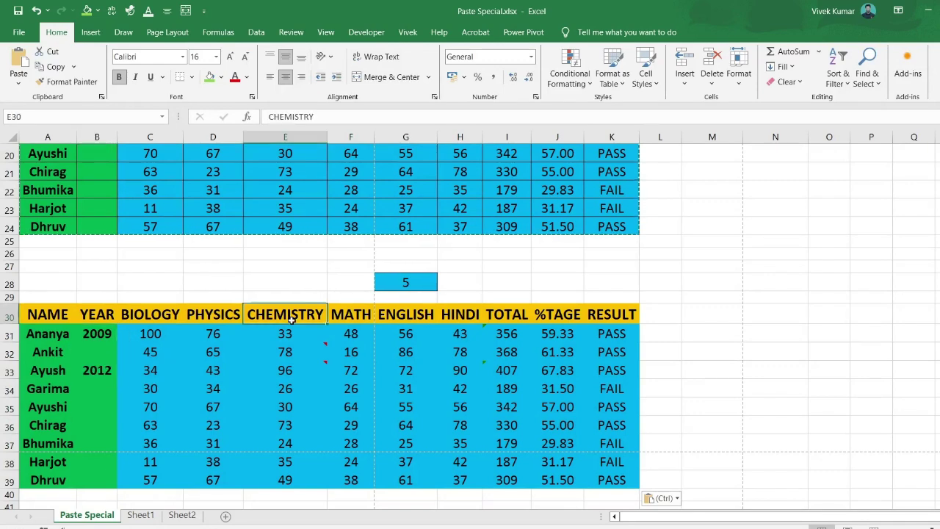
{"action": "scroll", "coordinate": [405, 199], "scroll_direction": "up", "scroll_amount": 1}
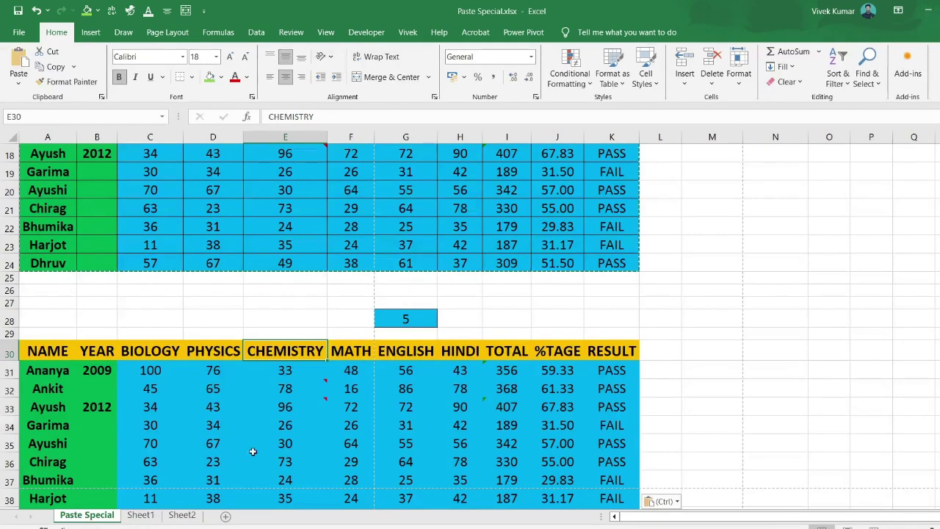
{"action": "key", "text": "ctrl+z"}
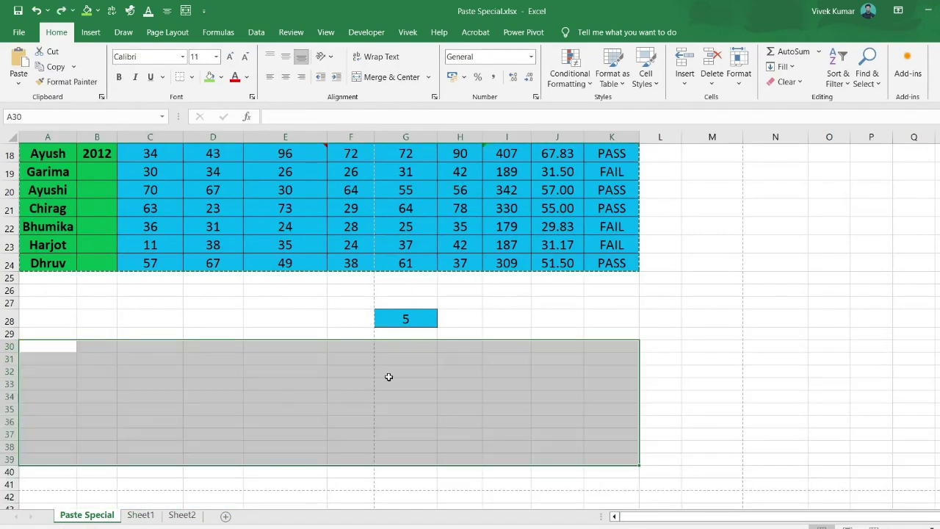
{"action": "scroll", "coordinate": [499, 346], "scroll_direction": "up", "scroll_amount": 2}
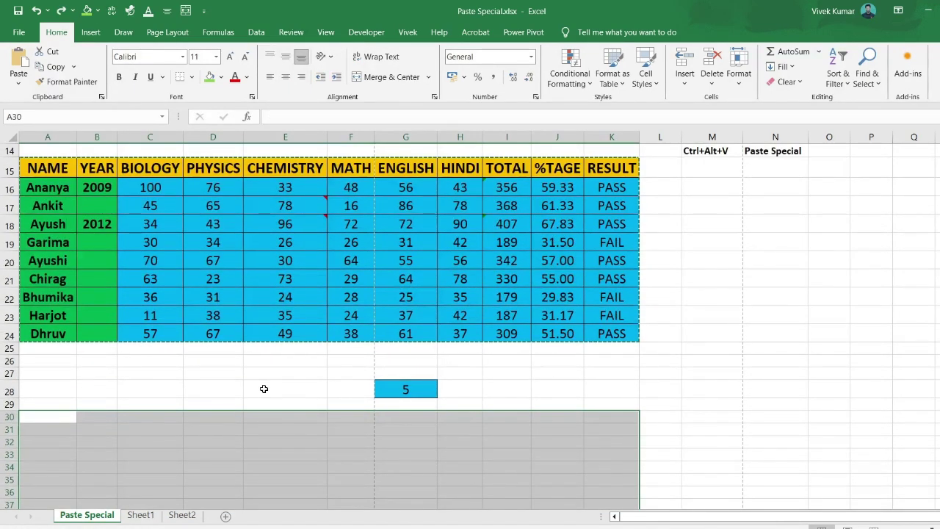
{"action": "key", "text": "ctrl+alt+v"}
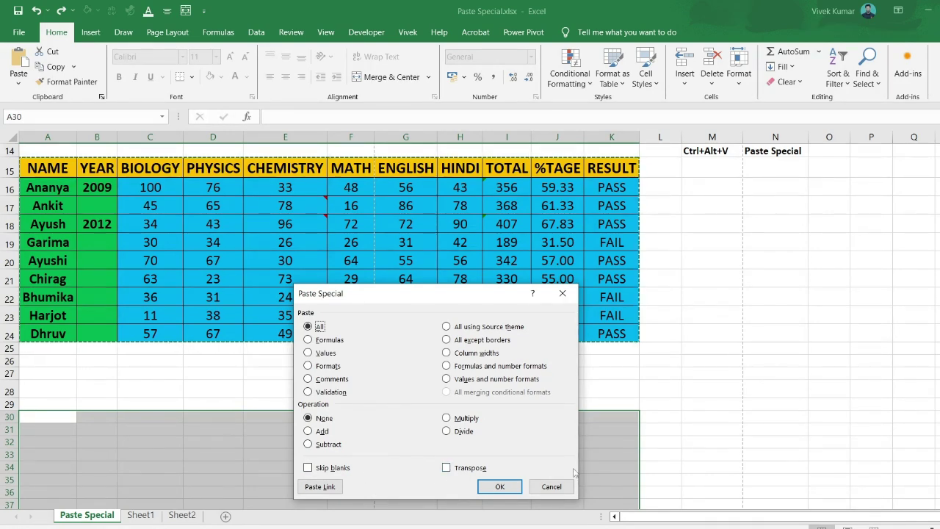
{"action": "left_click", "coordinate": [552, 486]}
{"action": "left_click", "coordinate": [272, 390]}
{"action": "left_click_drag", "start_coordinate": [47, 192], "coordinate": [51, 334]}
{"action": "key", "text": "ctrl+c"}
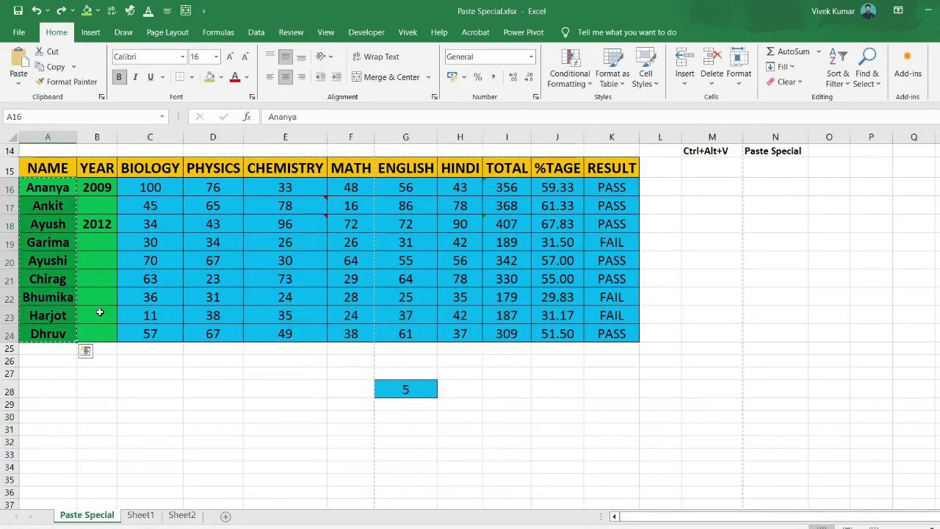
{"action": "scroll", "coordinate": [99, 312], "scroll_direction": "down", "scroll_amount": 1}
{"action": "key", "text": "ctrl+q"}
{"action": "left_click", "coordinate": [46, 371]}
{"action": "left_click", "coordinate": [46, 370]}
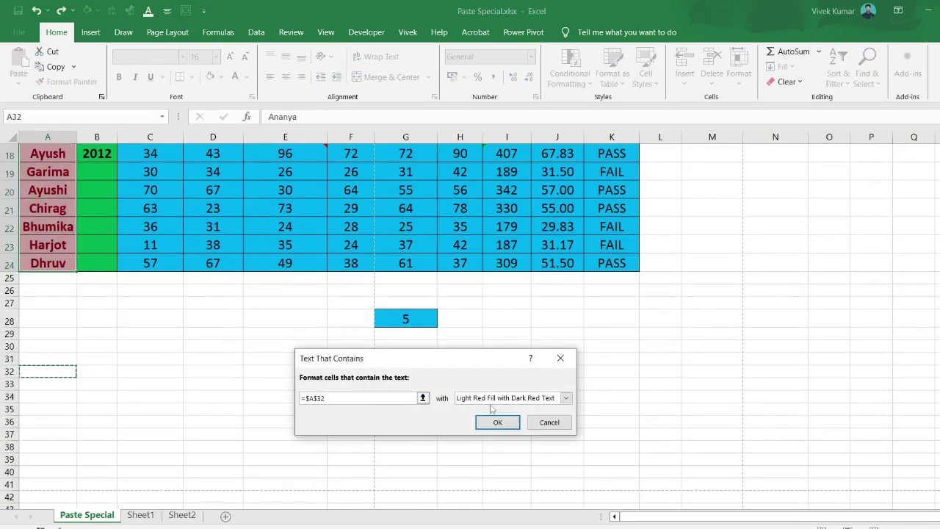
{"action": "left_click", "coordinate": [549, 422]}
{"action": "left_click", "coordinate": [42, 378]}
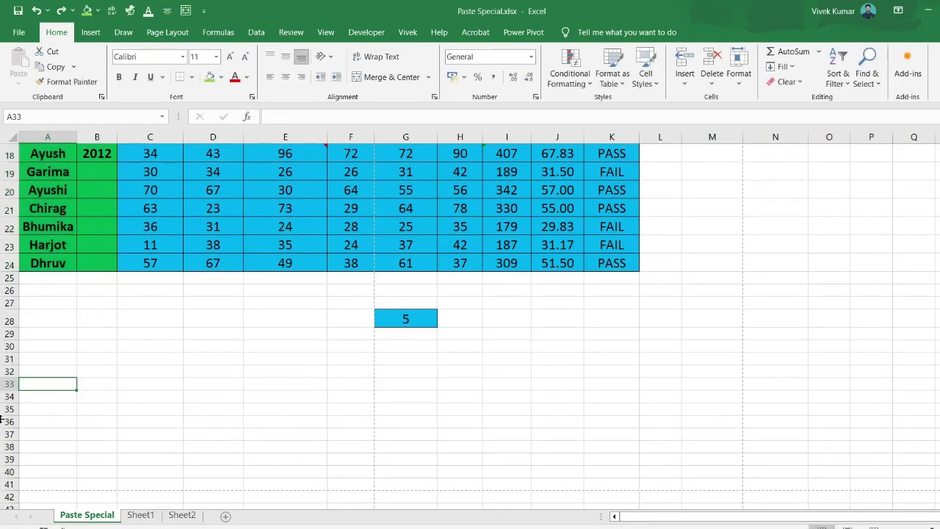
{"action": "left_click", "coordinate": [46, 374]}
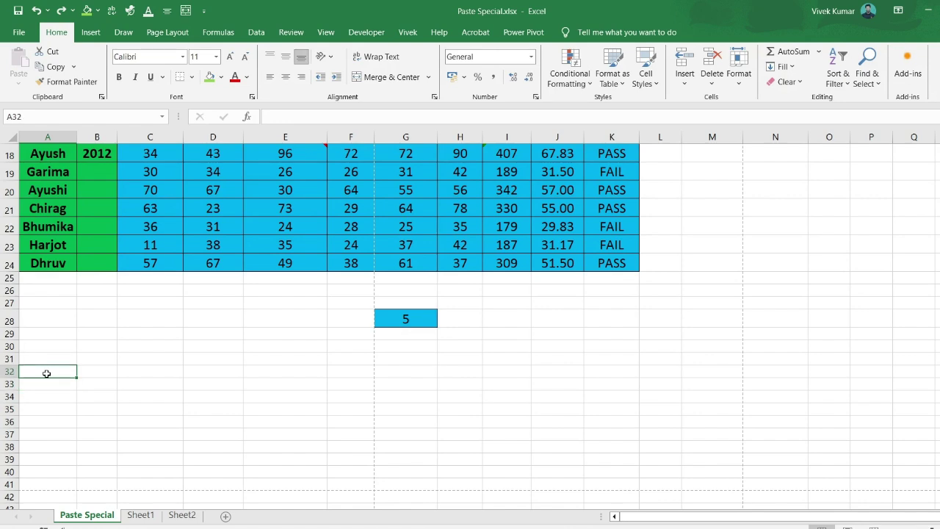
Copy the student names in A16:A24 and paste them at A30
{"action": "scroll", "coordinate": [58, 183], "scroll_direction": "up", "scroll_amount": 4}
{"action": "left_click", "coordinate": [41, 311]}
{"action": "left_click_drag", "start_coordinate": [40, 311], "coordinate": [45, 455]}
{"action": "key", "text": "ctrl+c"}
{"action": "scroll", "coordinate": [104, 426], "scroll_direction": "down", "scroll_amount": 3}
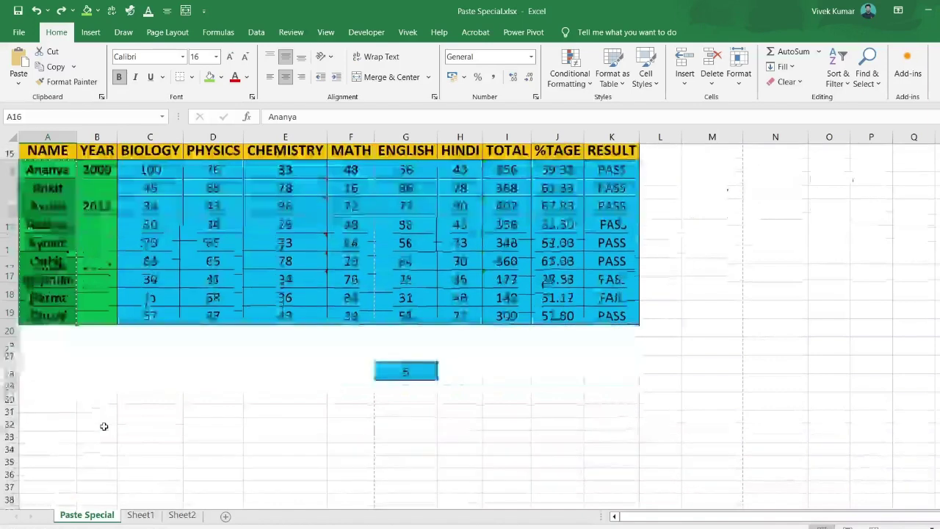
{"action": "left_click", "coordinate": [63, 385]}
{"action": "key", "text": "ctrl+v"}
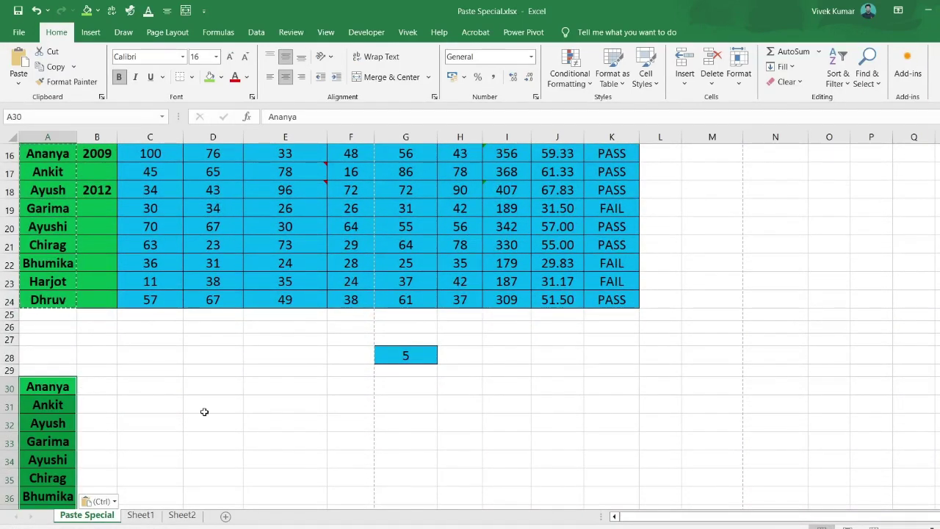
Clear the names in A32:A33 and A37 of the pasted list, keeping the cell formatting
{"action": "left_click_drag", "start_coordinate": [48, 418], "coordinate": [41, 441]}
{"action": "key", "text": "Delete"}
{"action": "scroll", "coordinate": [42, 441], "scroll_direction": "down", "scroll_amount": 2}
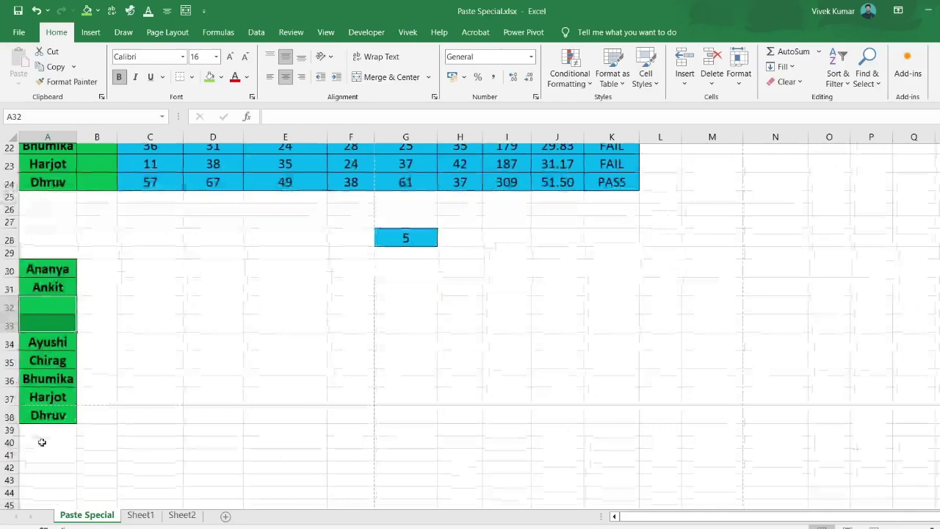
{"action": "left_click", "coordinate": [44, 405]}
{"action": "key", "text": "Delete"}
{"action": "left_click", "coordinate": [192, 371]}
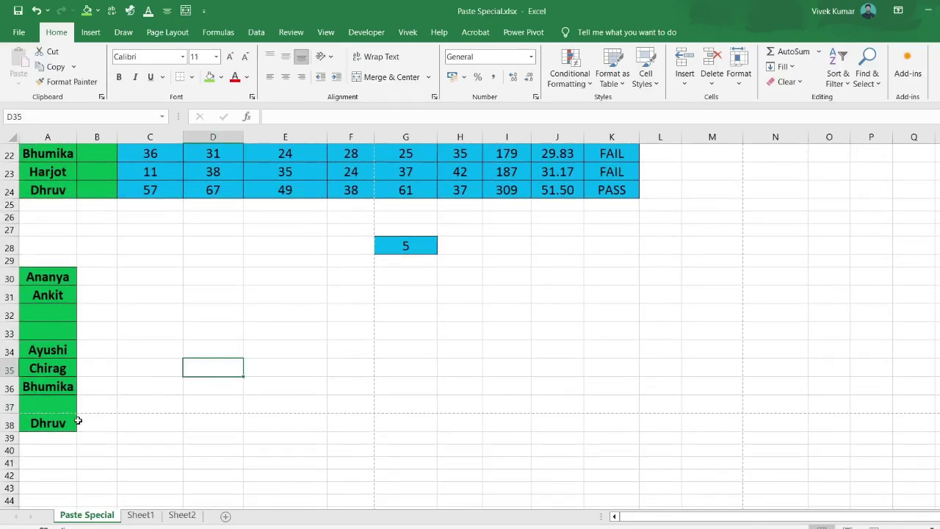
Copy the student names in A16:A24 again and paste them at C30
{"action": "scroll", "coordinate": [55, 330], "scroll_direction": "up", "scroll_amount": 1}
{"action": "scroll", "coordinate": [55, 331], "scroll_direction": "up", "scroll_amount": 3}
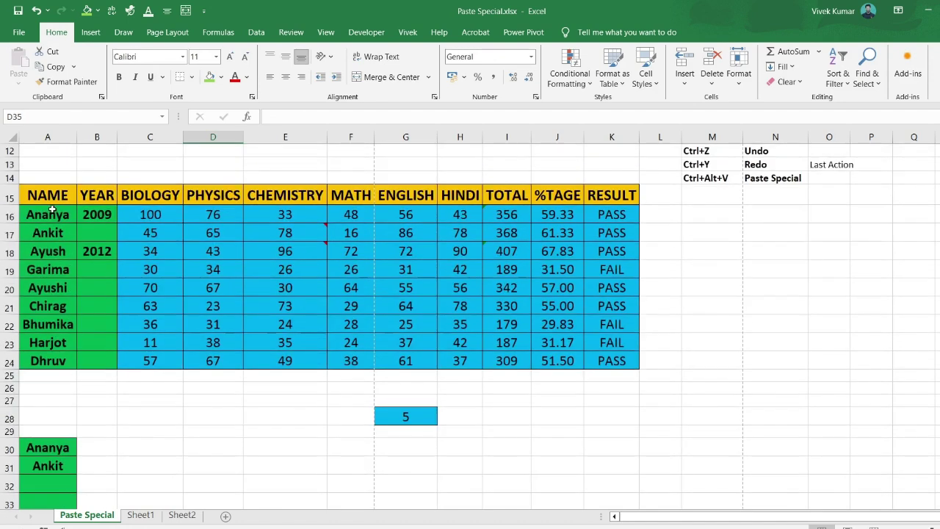
{"action": "left_click", "coordinate": [52, 214]}
{"action": "left_click_drag", "start_coordinate": [52, 220], "coordinate": [37, 357]}
{"action": "key", "text": "ctrl+c"}
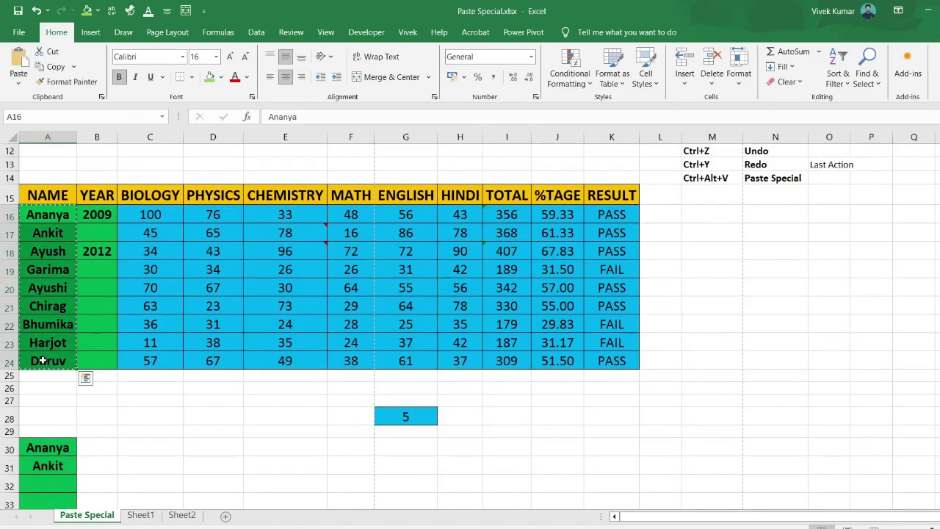
{"action": "scroll", "coordinate": [170, 341], "scroll_direction": "down", "scroll_amount": 3}
{"action": "left_click", "coordinate": [154, 294]}
{"action": "key", "text": "ctrl+v"}
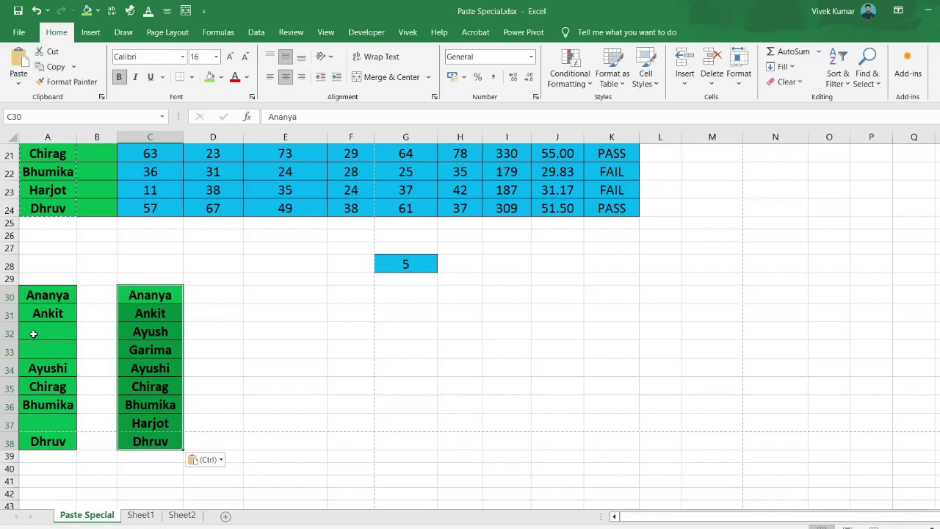
Replace the entries in C32, C33 and C37 with different student first names in capital letters
{"action": "left_click", "coordinate": [136, 331]}
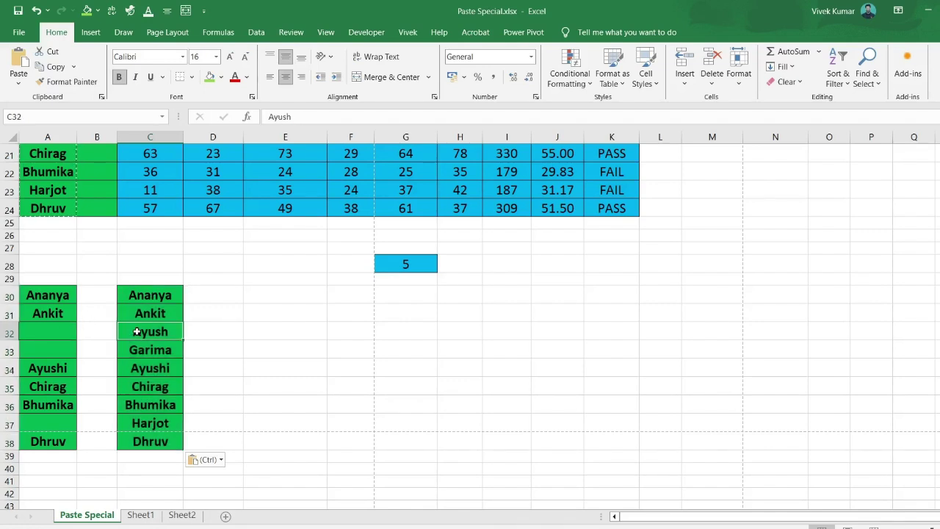
{"action": "key", "text": "Caps_Lock"}
{"action": "type", "text": "VIVEK"}
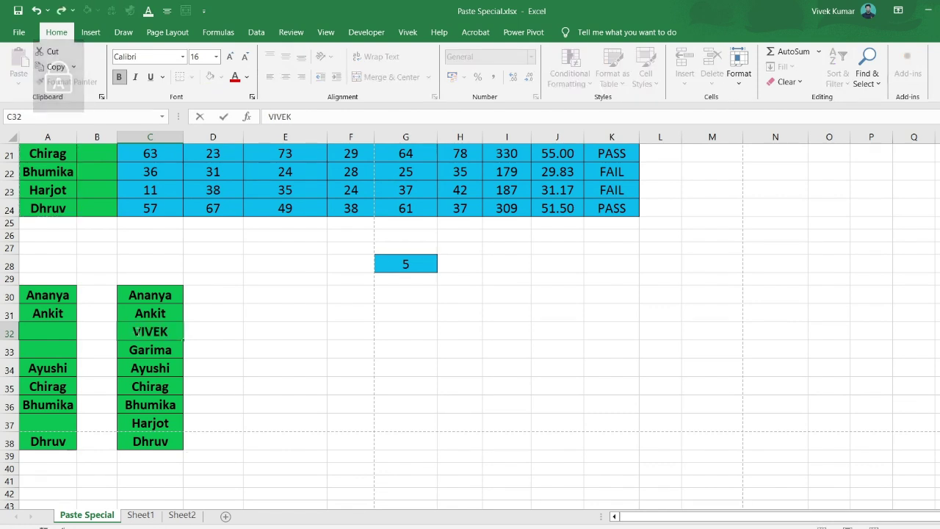
{"action": "key", "text": "Return"}
{"action": "type", "text": "PIHU"}
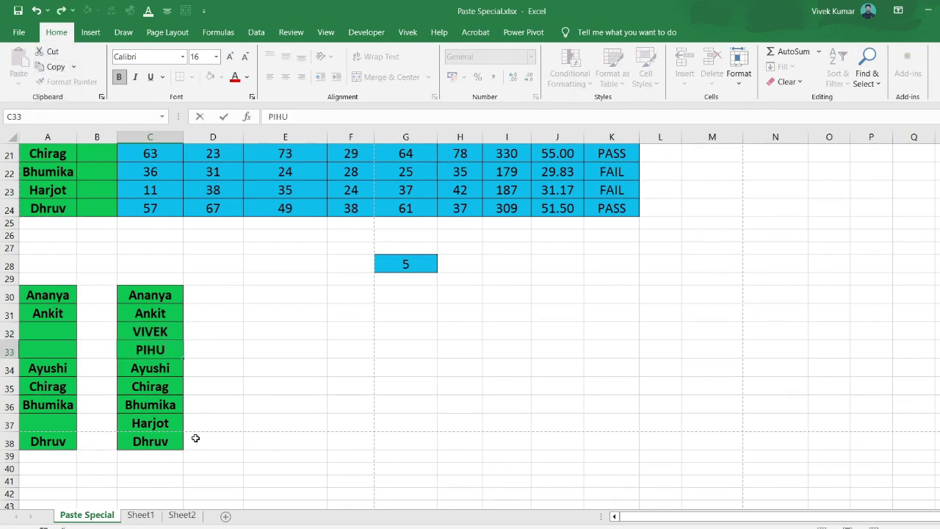
{"action": "left_click", "coordinate": [152, 423]}
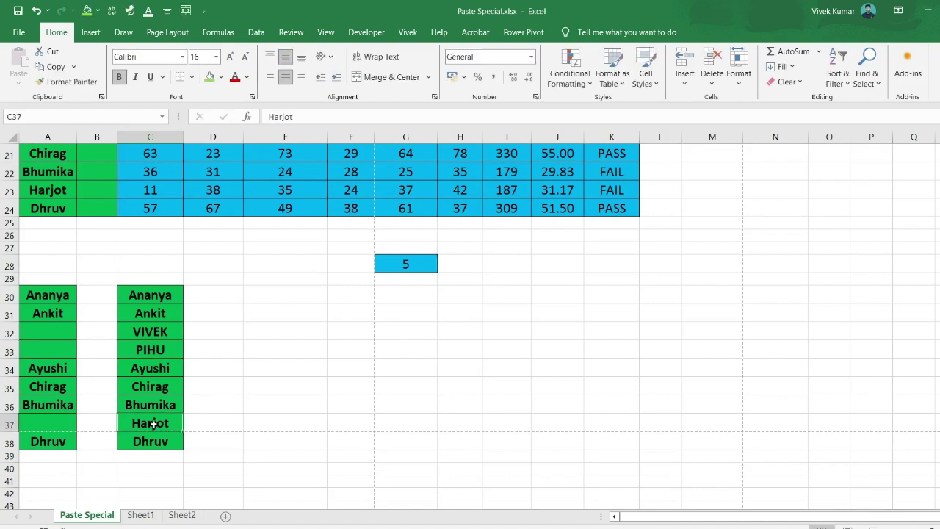
{"action": "type", "text": "PRISHA"}
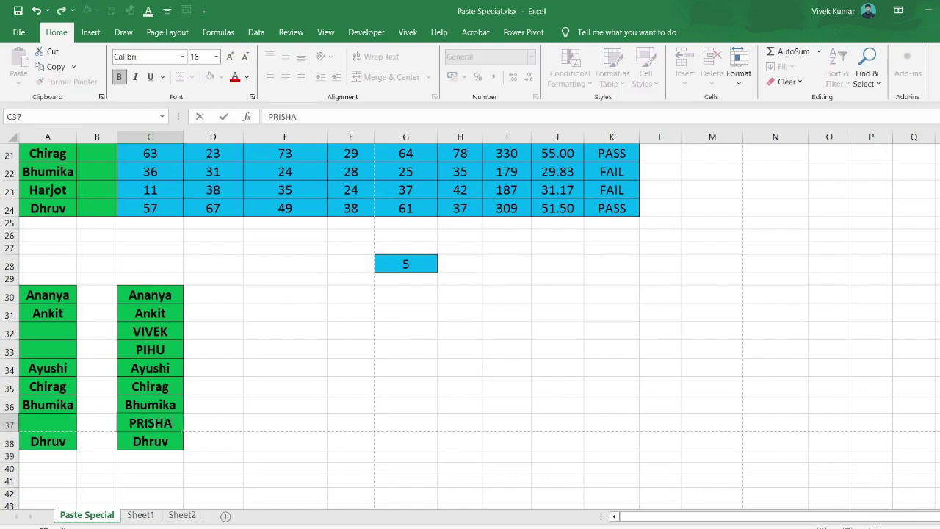
{"action": "left_click", "coordinate": [247, 371]}
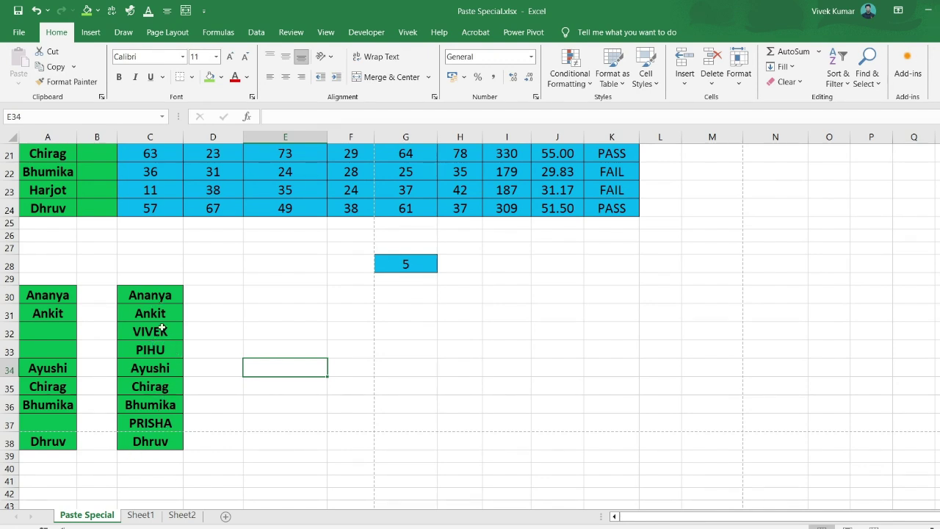
{"action": "left_click_drag", "start_coordinate": [166, 334], "coordinate": [164, 348]}
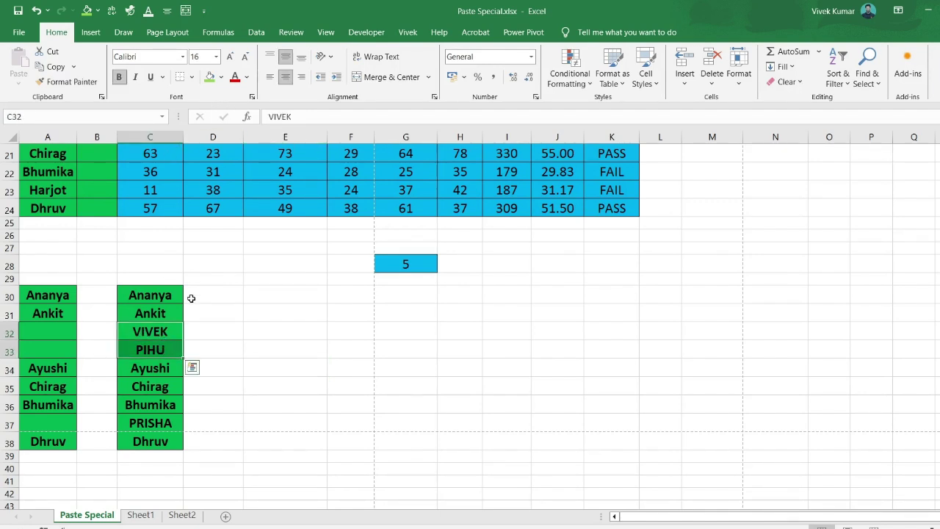
{"action": "left_click", "coordinate": [265, 351]}
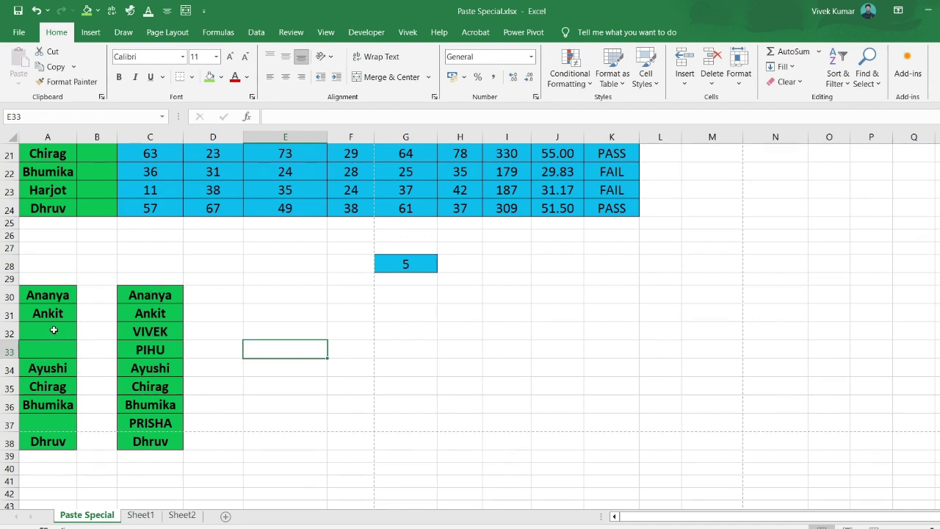
Copy the list with blank cells in A30:A38, paste it at E30, and undo the paste
{"action": "left_click", "coordinate": [49, 298]}
{"action": "left_click_drag", "start_coordinate": [49, 298], "coordinate": [45, 440]}
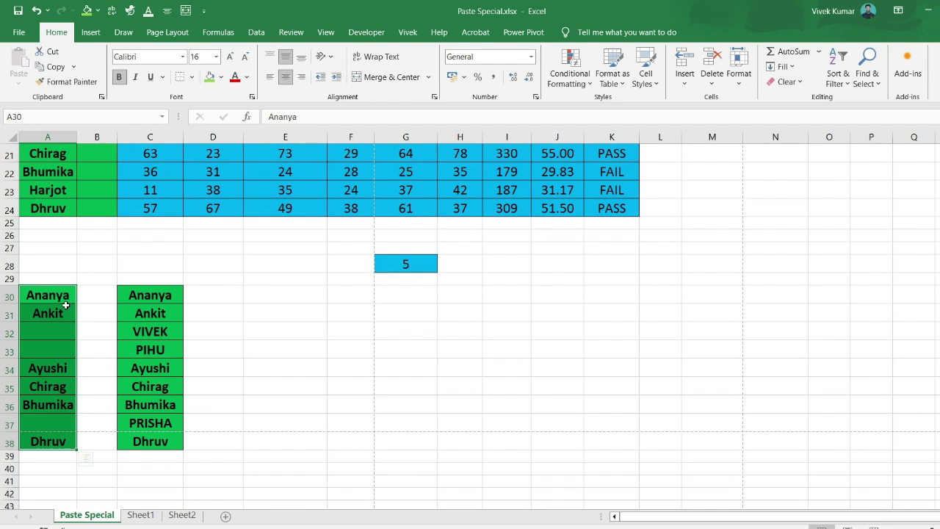
{"action": "key", "text": "ctrl+c"}
{"action": "left_click", "coordinate": [259, 302]}
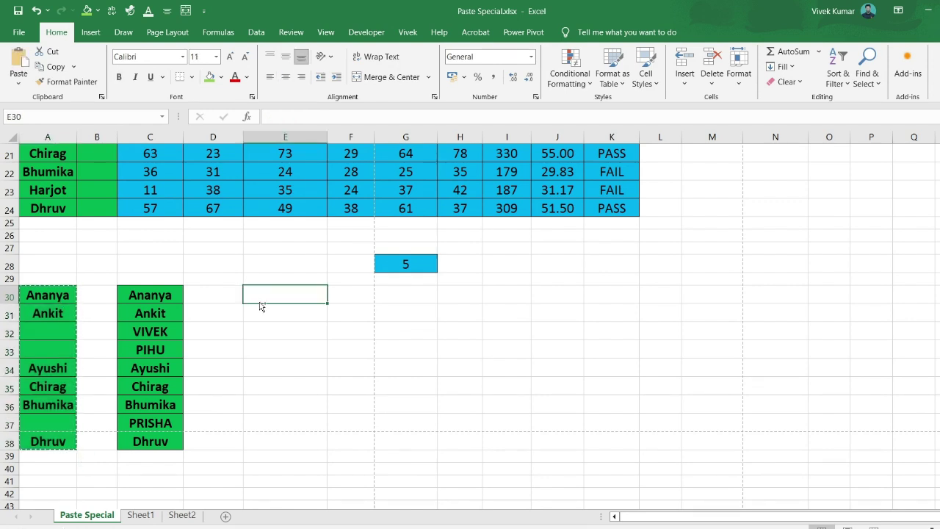
{"action": "key", "text": "ctrl+v"}
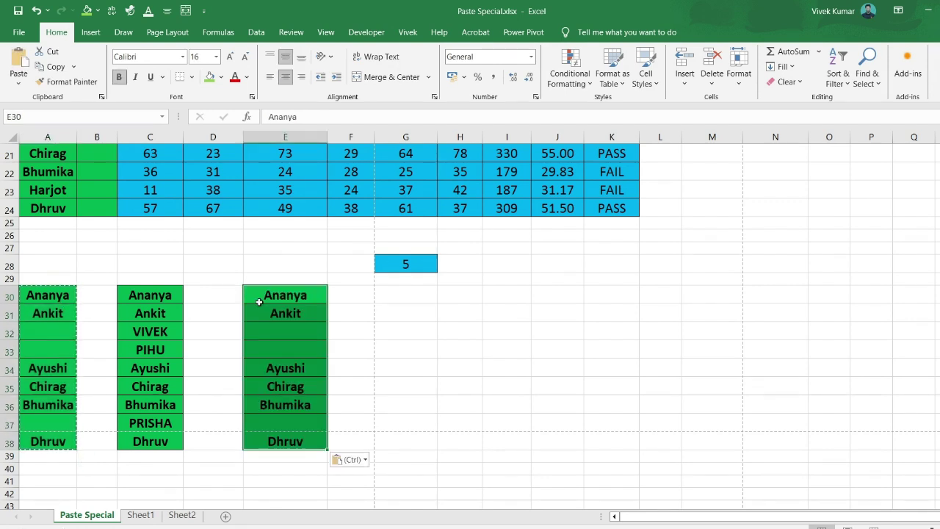
{"action": "left_click", "coordinate": [156, 296]}
{"action": "left_click_drag", "start_coordinate": [285, 295], "coordinate": [285, 443]}
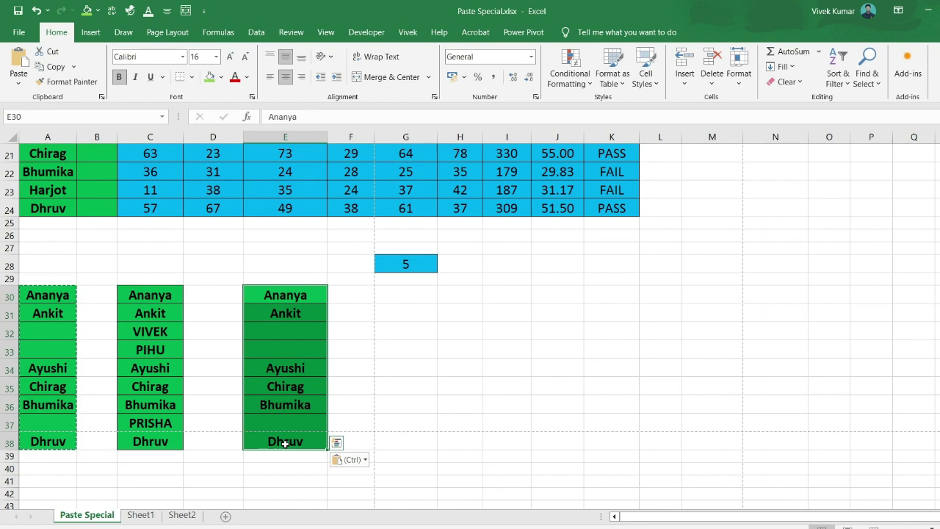
{"action": "key", "text": "ctrl+z"}
Copy the complete name list in C30:C38 and paste it at E30
{"action": "left_click_drag", "start_coordinate": [147, 296], "coordinate": [146, 441]}
{"action": "key", "text": "ctrl+c"}
{"action": "left_click", "coordinate": [283, 298]}
{"action": "key", "text": "ctrl+v"}
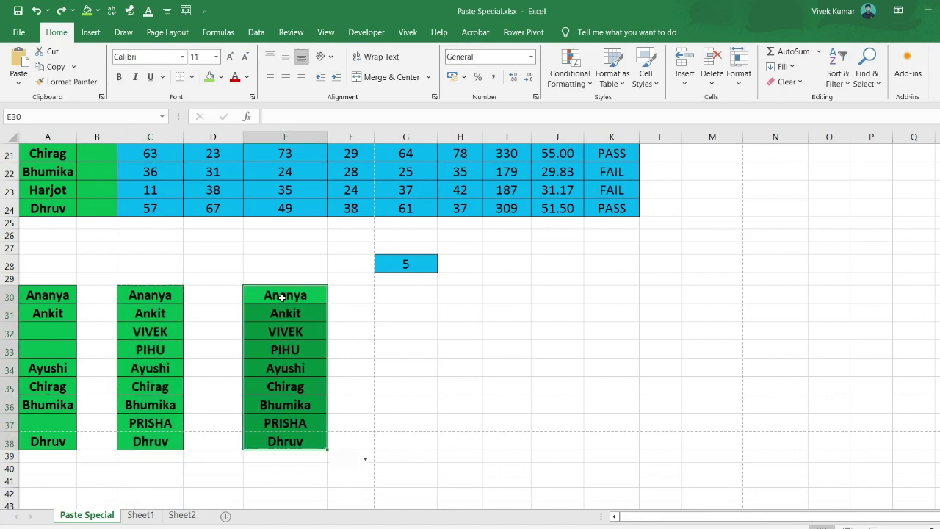
Copy A30:A38, try plain pastes over the list at E30, and undo each one
{"action": "left_click_drag", "start_coordinate": [45, 294], "coordinate": [39, 440]}
{"action": "key", "text": "ctrl+c"}
{"action": "left_click", "coordinate": [301, 294]}
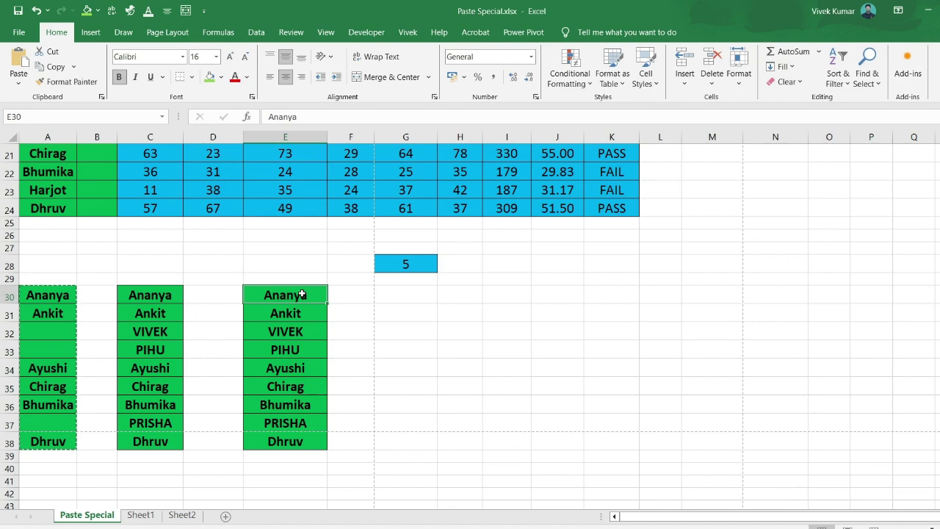
{"action": "key", "text": "ctrl+v"}
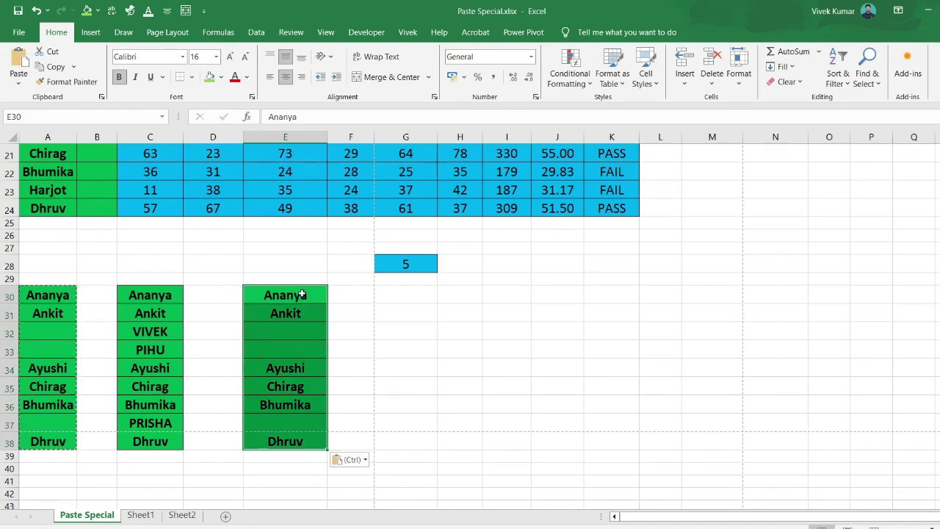
{"action": "key", "text": "ctrl+z"}
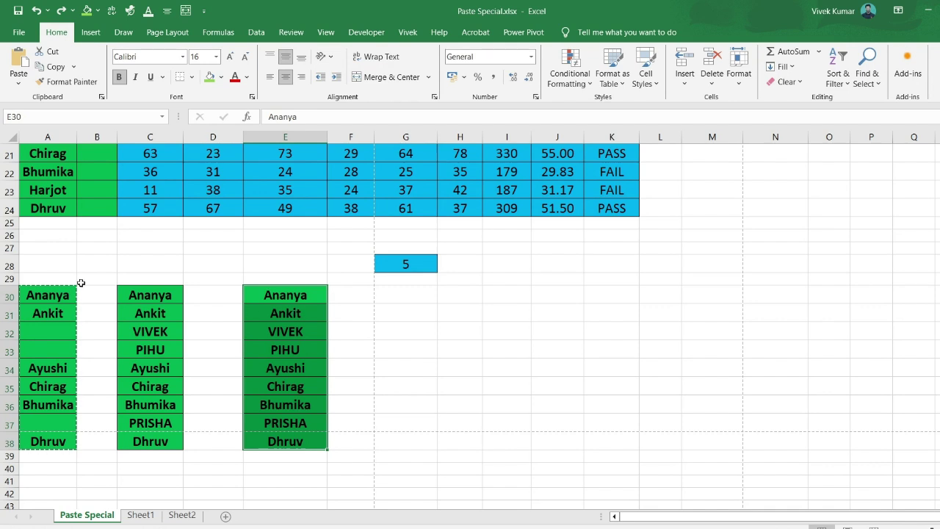
{"action": "key", "text": "ctrl+v"}
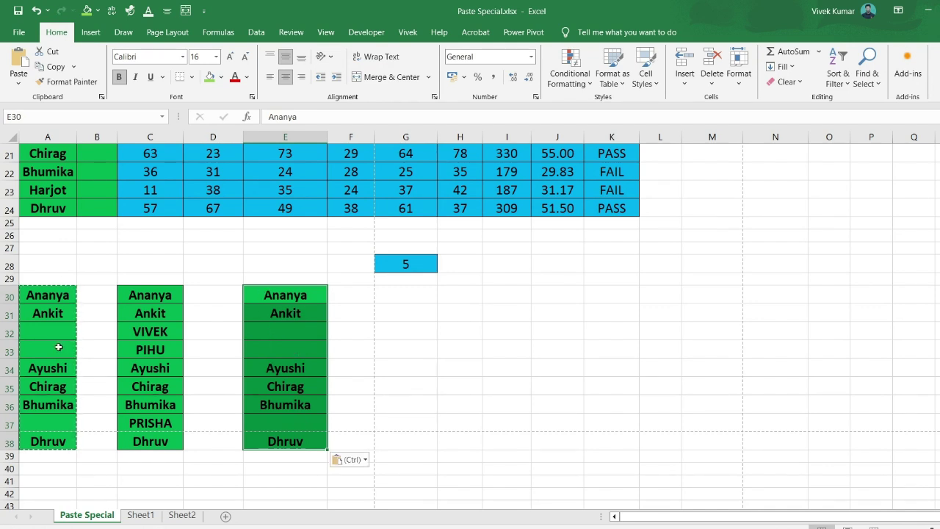
{"action": "key", "text": "ctrl+z"}
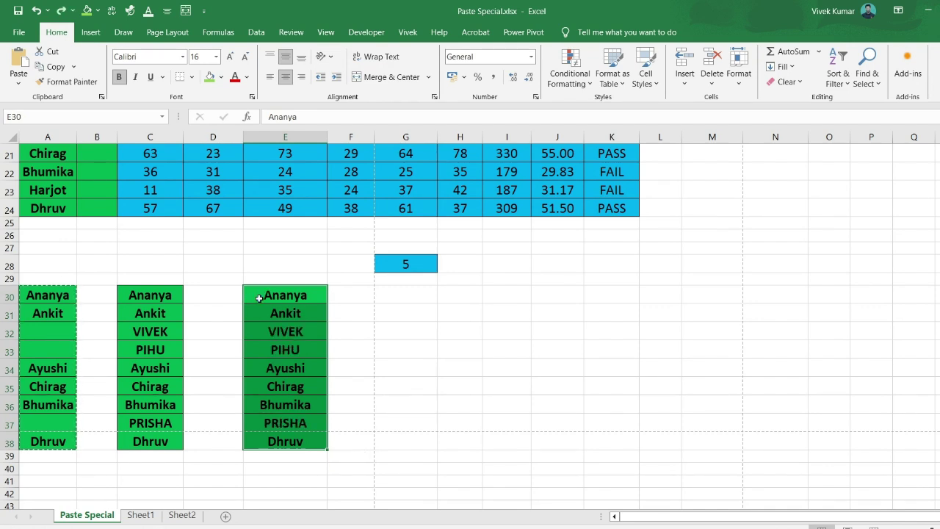
{"action": "left_click", "coordinate": [416, 372]}
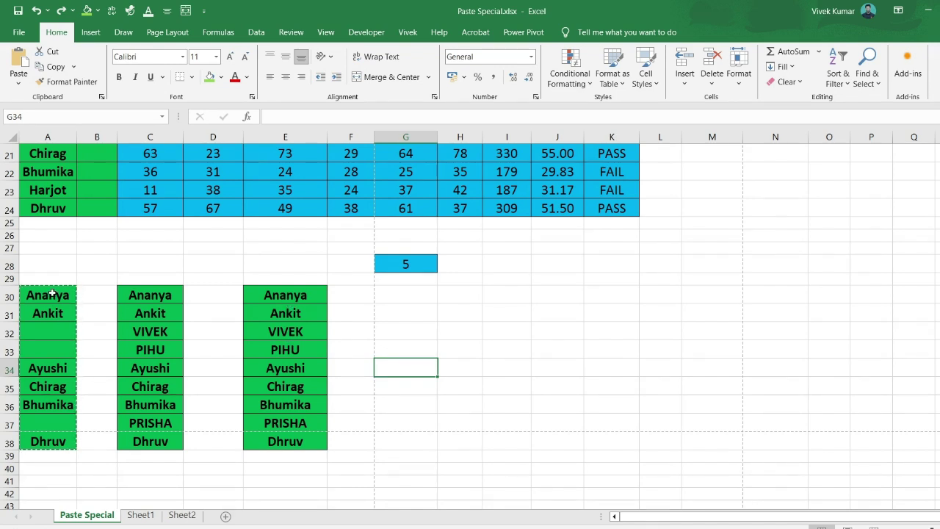
Paste the list with blank cells from A30:A38 over the names at E30, and undo the paste
{"action": "left_click_drag", "start_coordinate": [52, 294], "coordinate": [46, 443]}
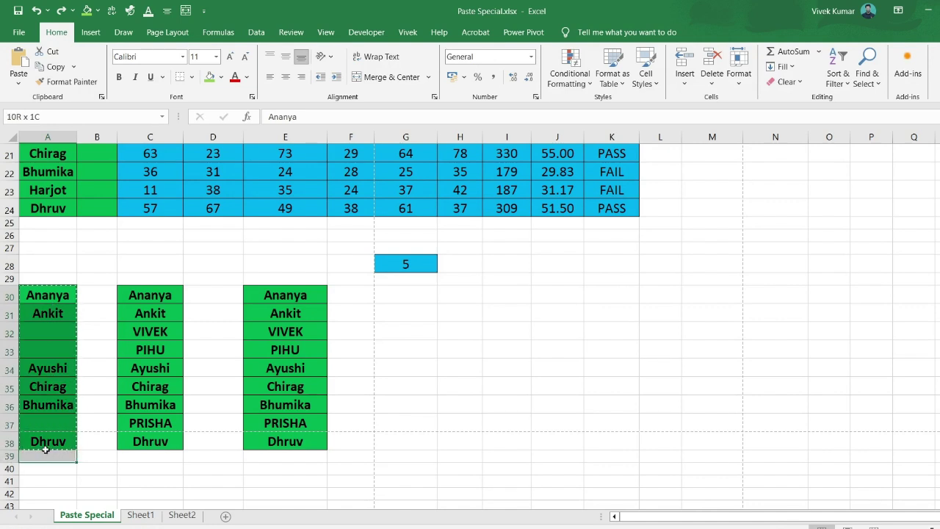
{"action": "key", "text": "ctrl+v"}
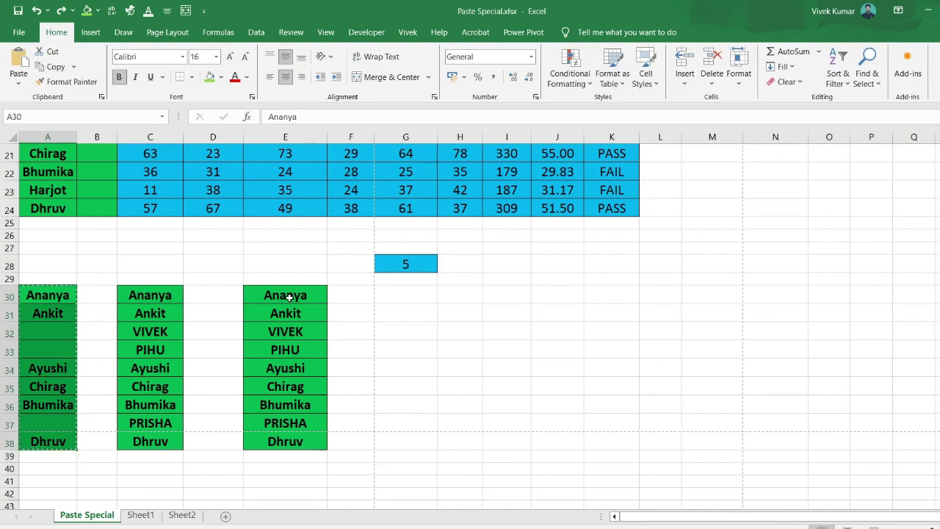
{"action": "left_click", "coordinate": [289, 297]}
{"action": "key", "text": "ctrl+v"}
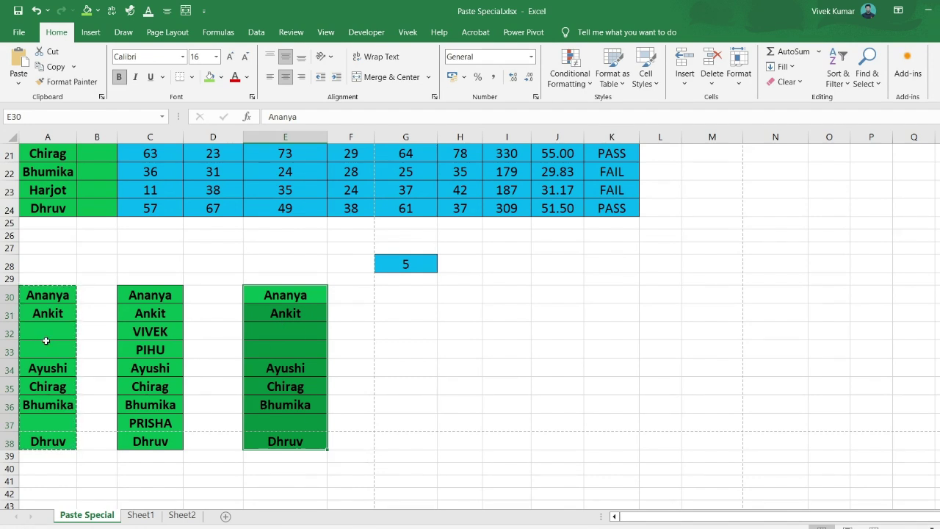
{"action": "key", "text": "ctrl+z"}
Paste the copied A30:A38 list over the names at E30 using Paste Special with Skip blanks
{"action": "left_click", "coordinate": [281, 297]}
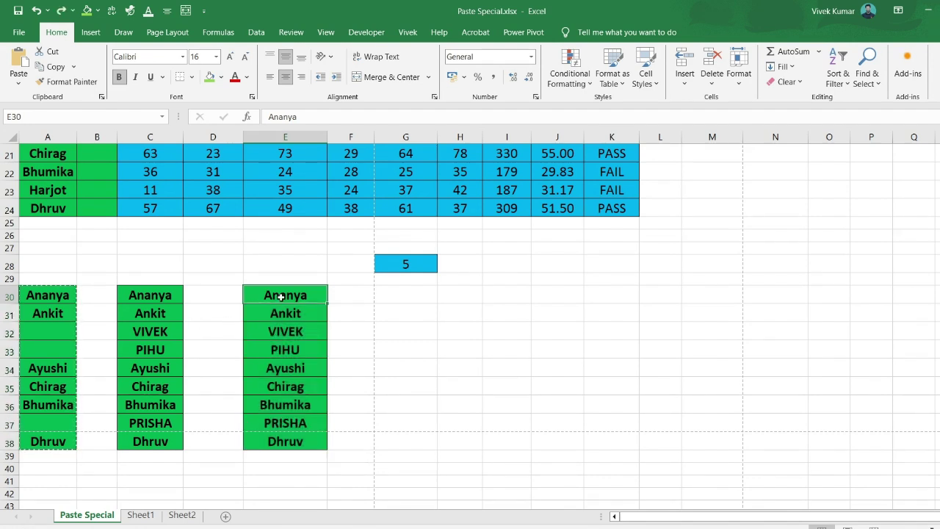
{"action": "key", "text": "ctrl+alt+v"}
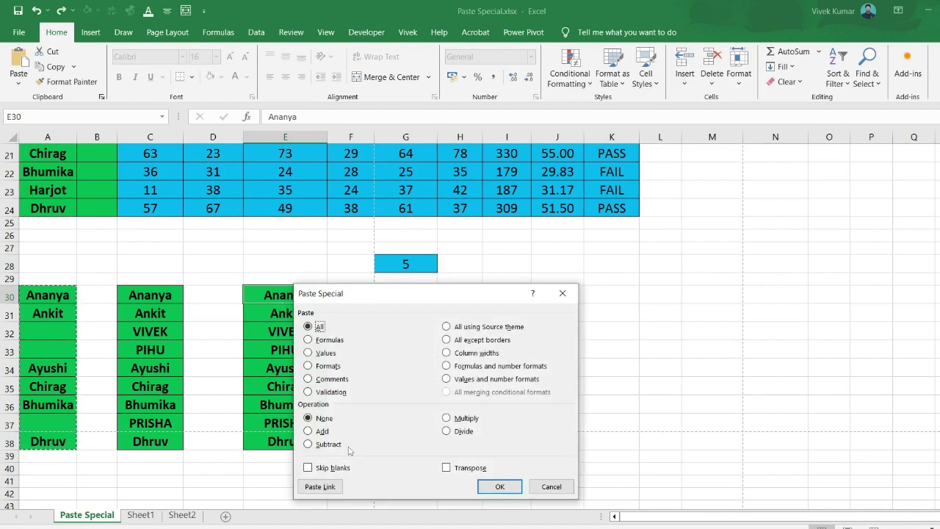
{"action": "left_click", "coordinate": [308, 468]}
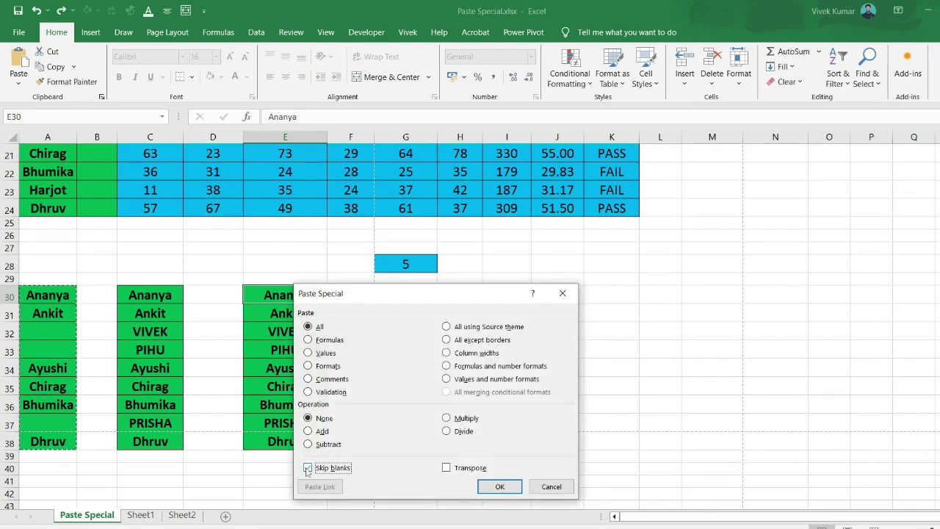
{"action": "left_click", "coordinate": [499, 488]}
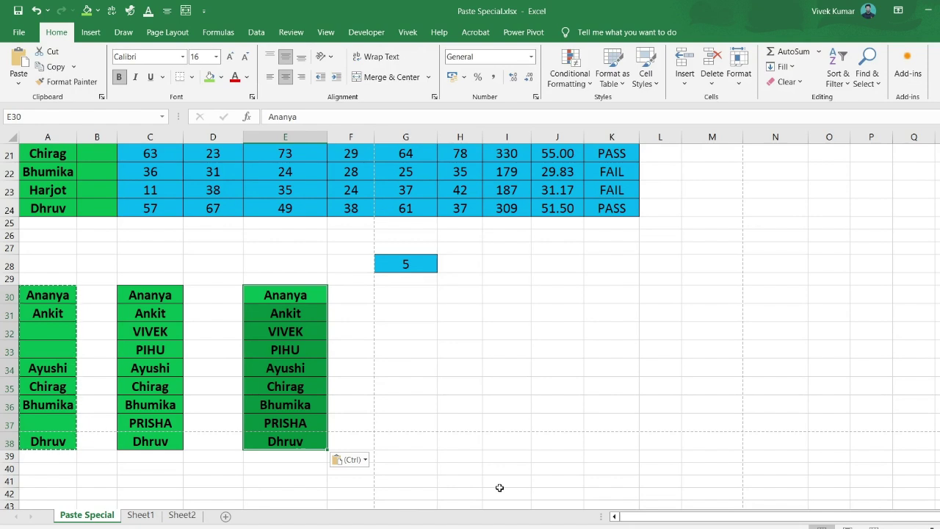
{"action": "left_click", "coordinate": [400, 365]}
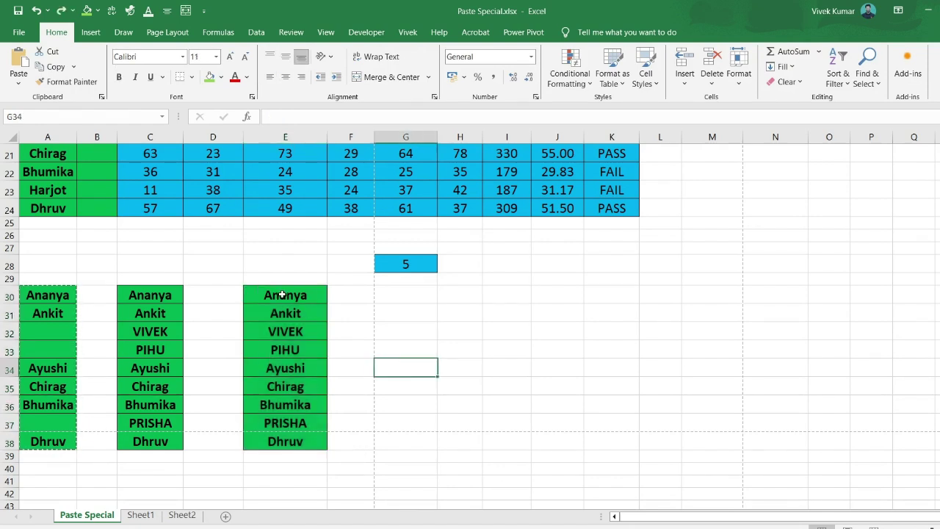
Remove the fill colour from the name list in E30:E38 by setting it to No Fill
{"action": "left_click_drag", "start_coordinate": [281, 295], "coordinate": [283, 456]}
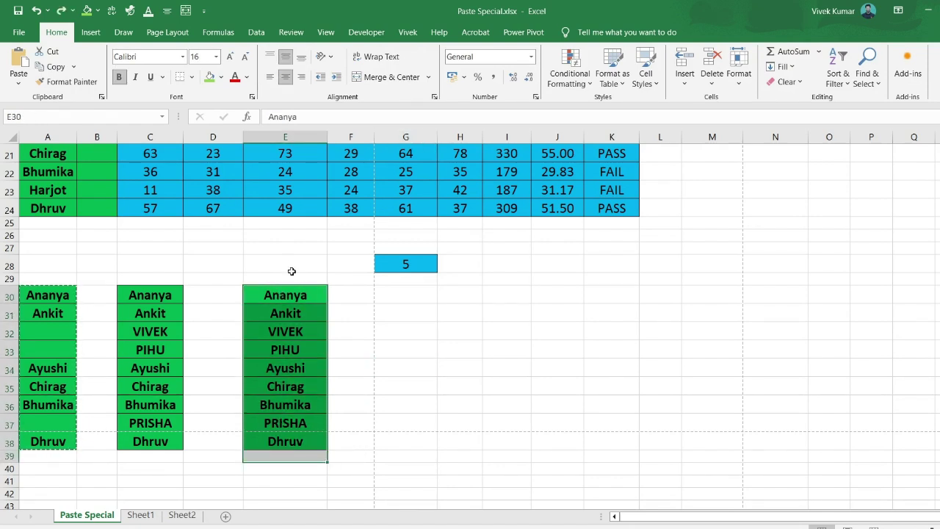
{"action": "left_click_drag", "start_coordinate": [286, 292], "coordinate": [287, 440]}
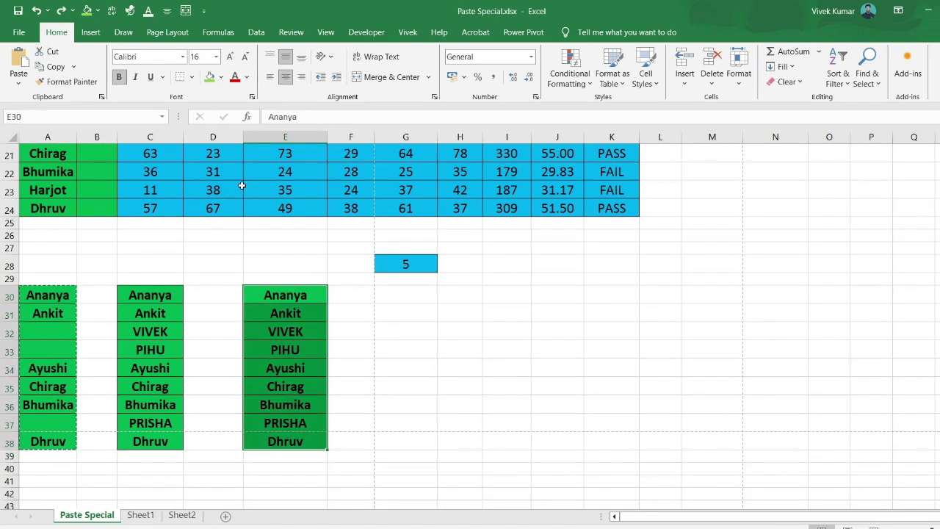
{"action": "left_click", "coordinate": [220, 77]}
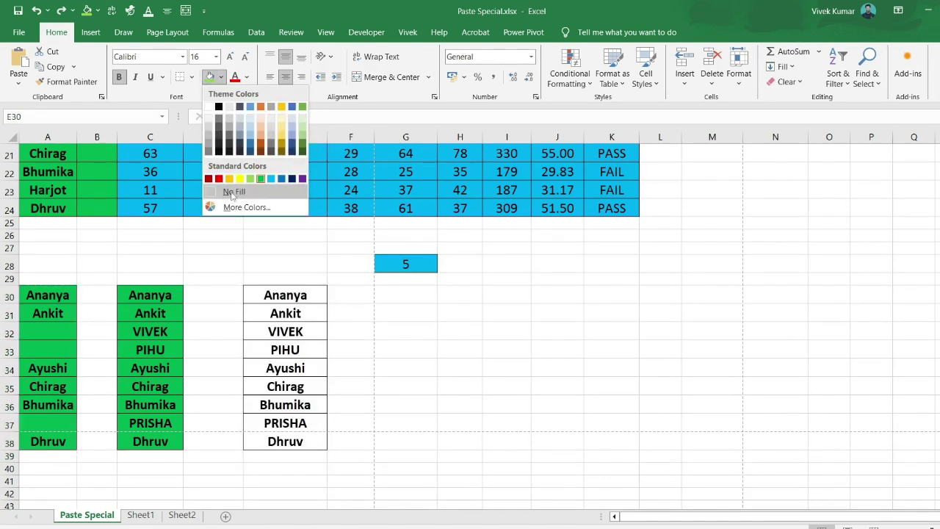
{"action": "left_click", "coordinate": [224, 192]}
Replace the entries in E30, E31 and E35 with different student first names
{"action": "left_click", "coordinate": [288, 295]}
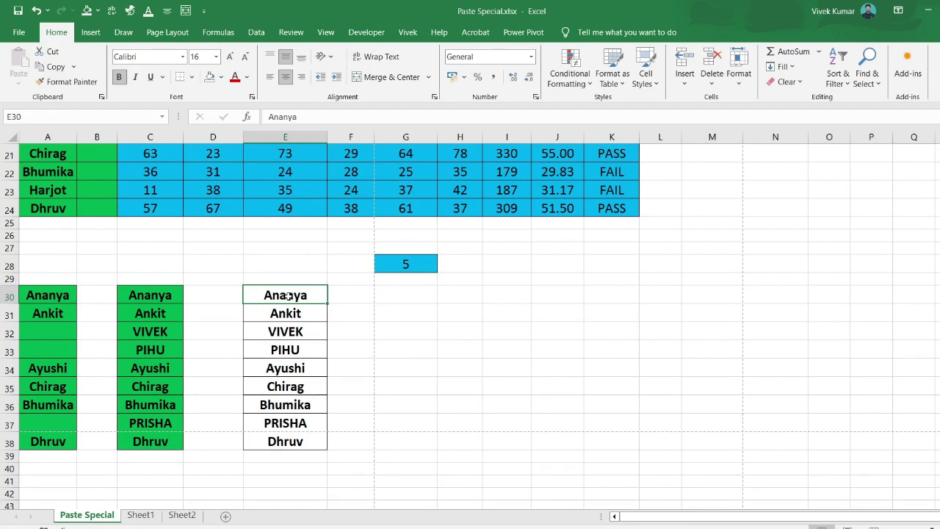
{"action": "key", "text": "Caps_Lock"}
{"action": "type", "text": "Priya"}
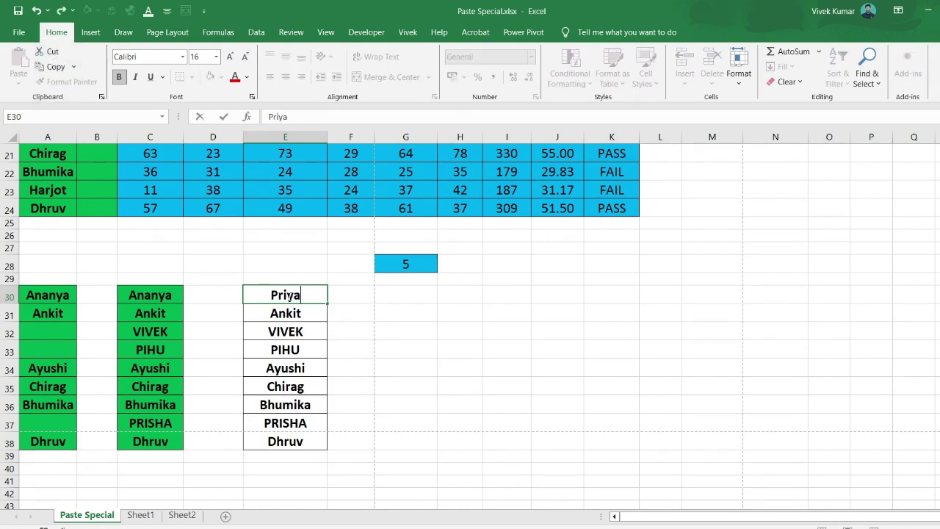
{"action": "key", "text": "Return"}
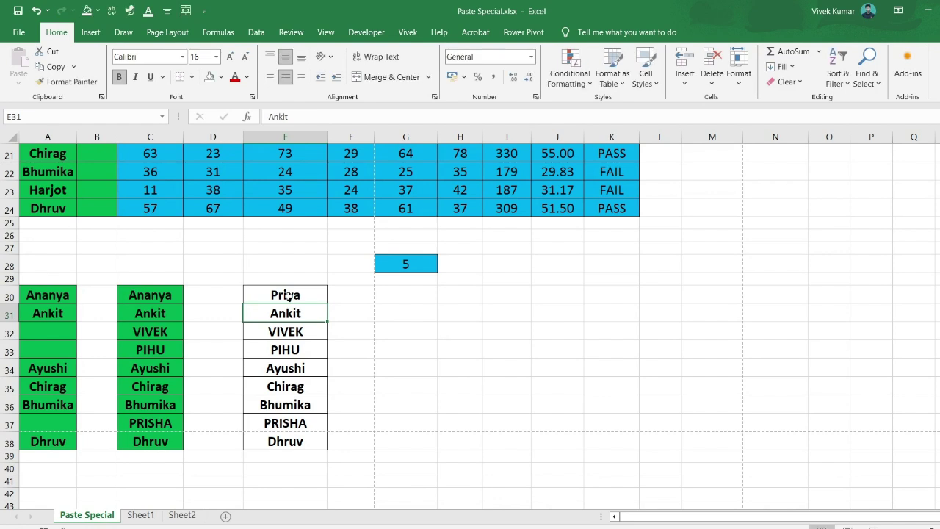
{"action": "type", "text": "Shobhit"}
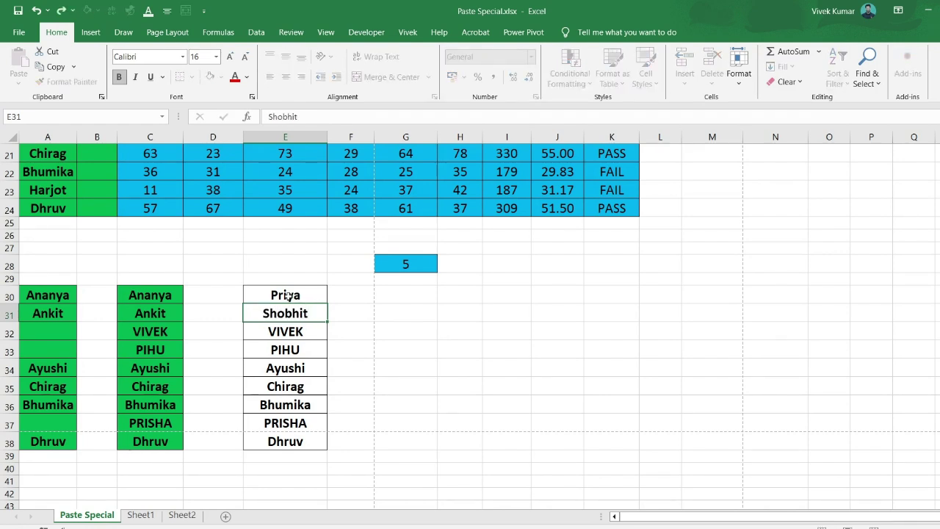
{"action": "key", "text": "Return"}
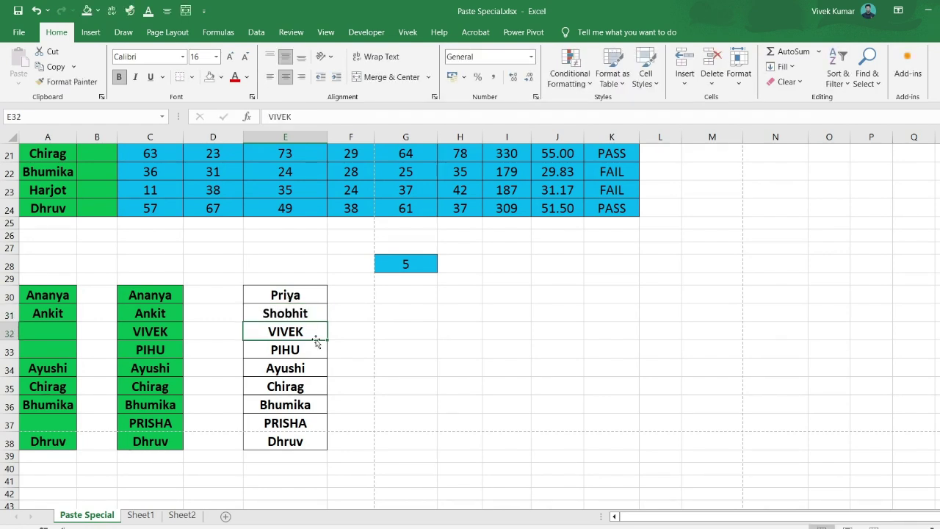
{"action": "left_click", "coordinate": [293, 389]}
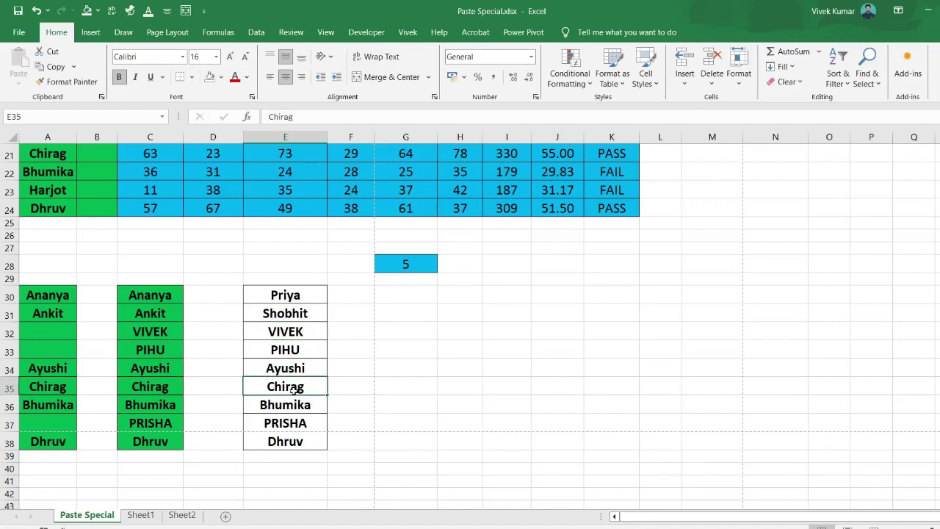
{"action": "type", "text": "Dinesh"}
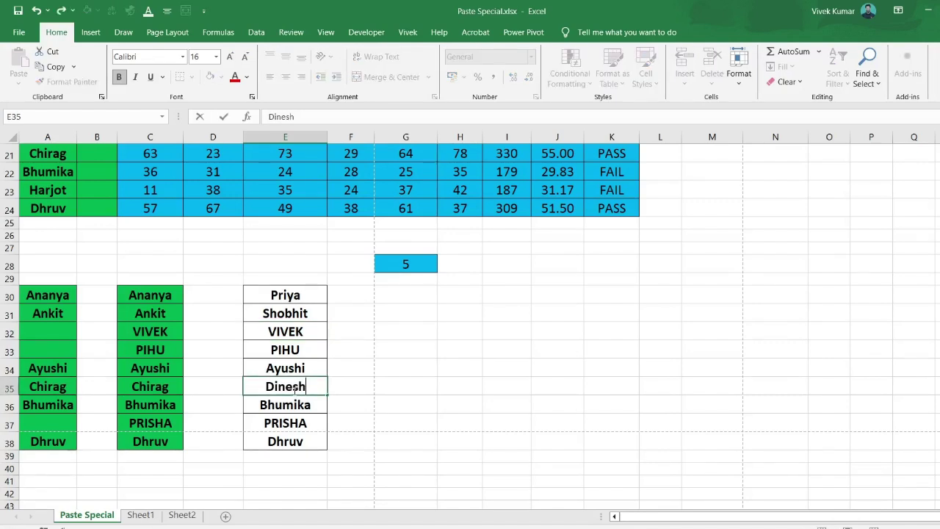
{"action": "left_click", "coordinate": [425, 405]}
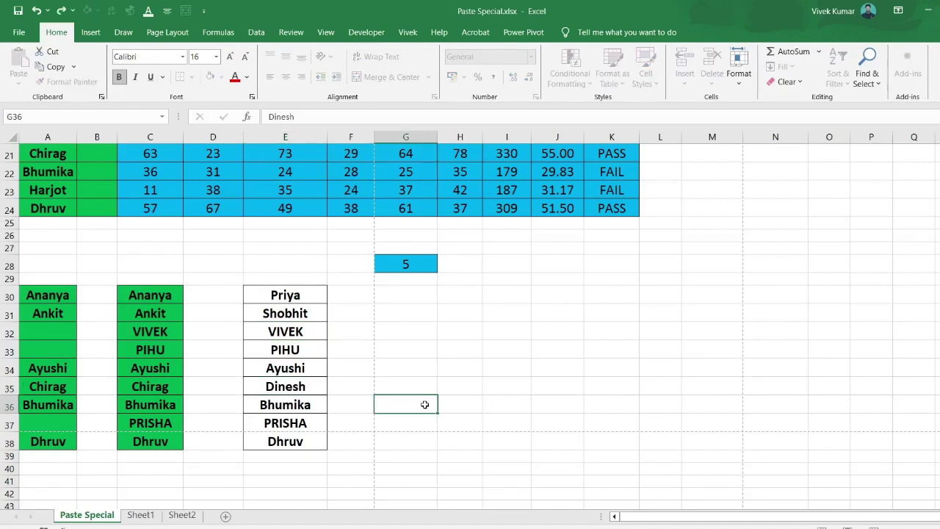
{"action": "left_click", "coordinate": [294, 387]}
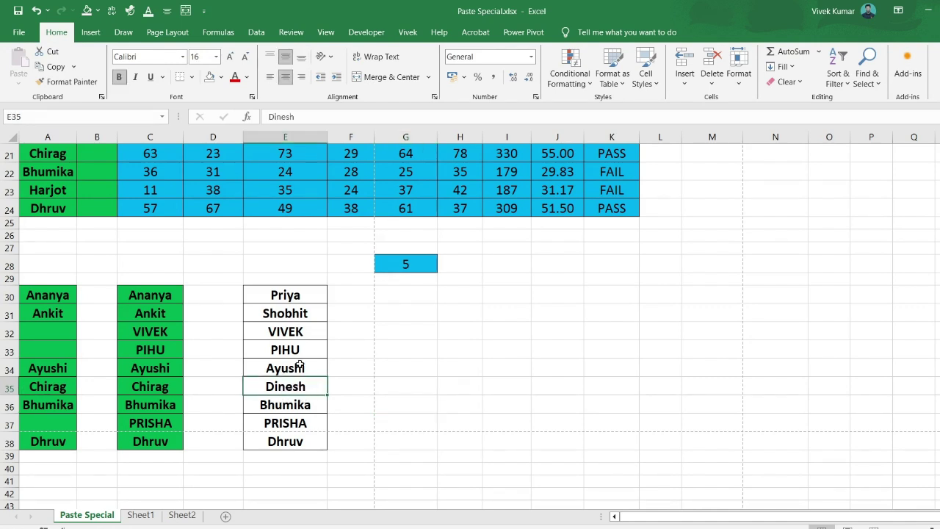
Copy A30:A38, paste it normally over the unfilled list at E30, and undo the paste
{"action": "left_click_drag", "start_coordinate": [55, 296], "coordinate": [59, 430]}
{"action": "key", "text": "ctrl+c"}
{"action": "left_click", "coordinate": [282, 299]}
{"action": "key", "text": "ctrl+v"}
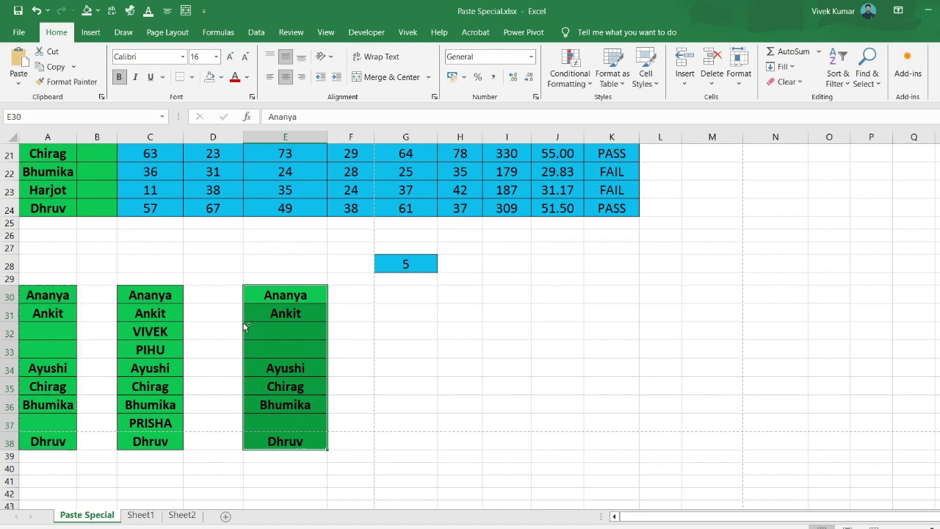
{"action": "key", "text": "ctrl+z"}
Paste the copied A30:A38 list at E30 with the Skip blanks option, and undo the paste
{"action": "left_click", "coordinate": [288, 296]}
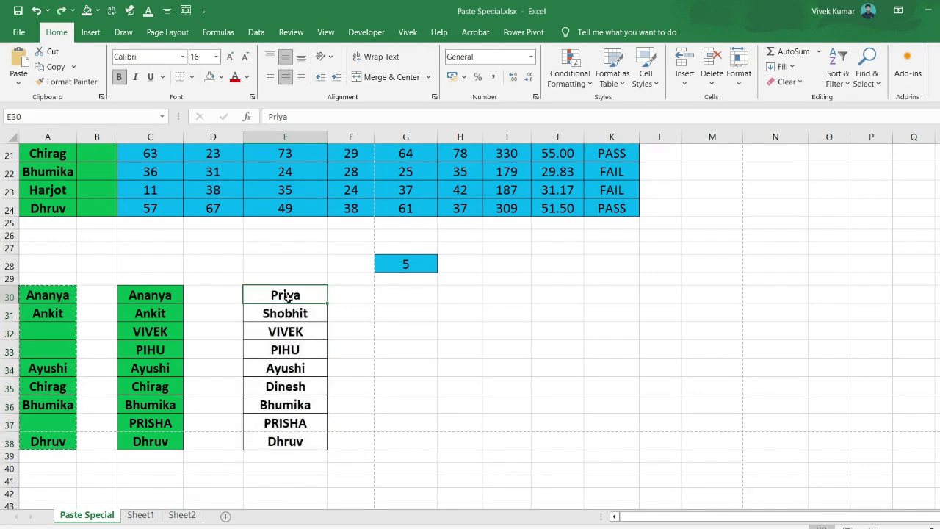
{"action": "key", "text": "ctrl+alt+v"}
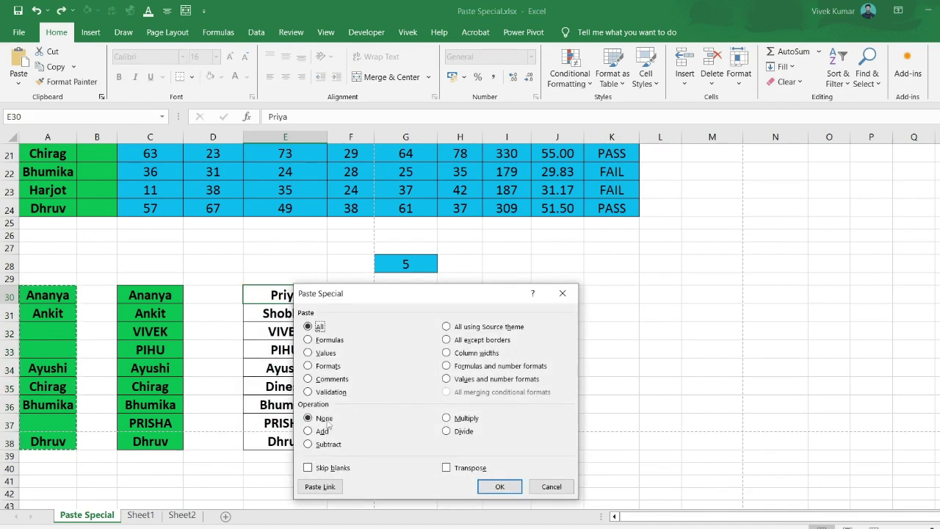
{"action": "left_click", "coordinate": [308, 468]}
{"action": "left_click_drag", "start_coordinate": [392, 298], "coordinate": [479, 265]}
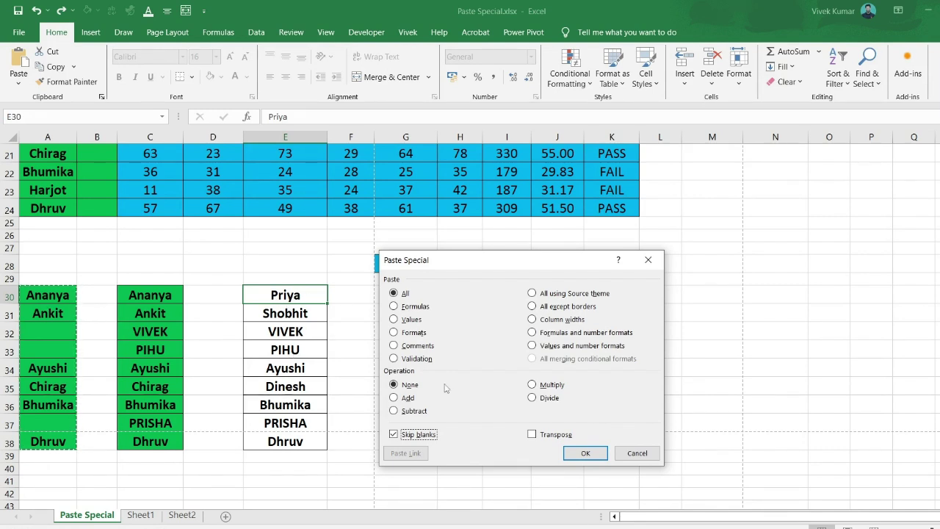
{"action": "left_click", "coordinate": [573, 453]}
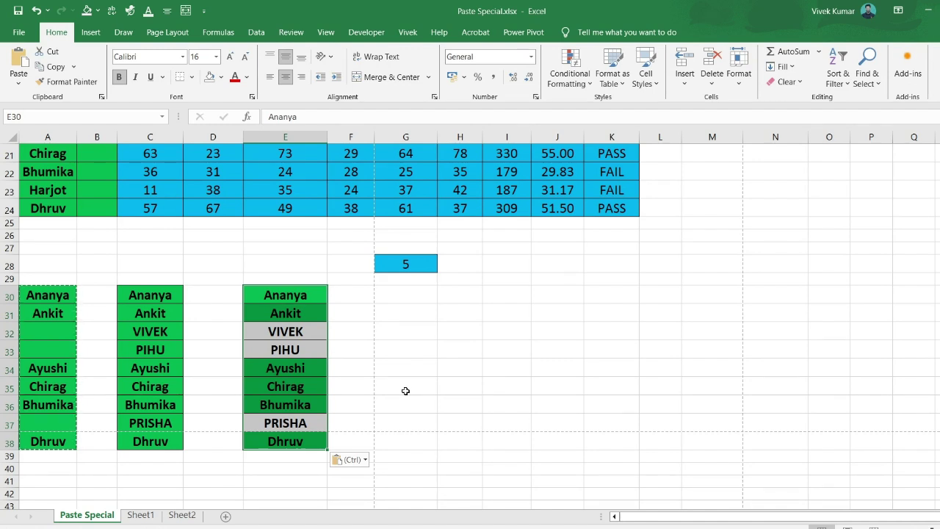
{"action": "left_click", "coordinate": [292, 387]}
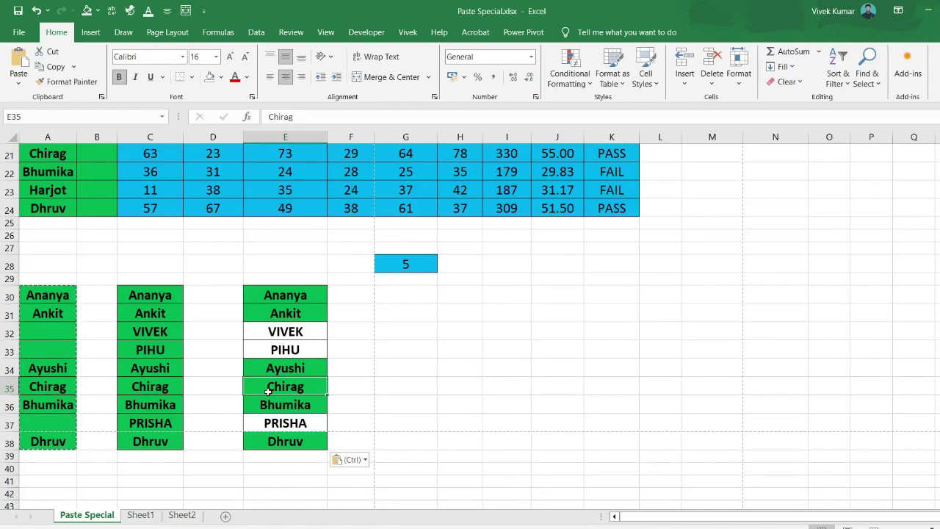
{"action": "key", "text": "ctrl+z"}
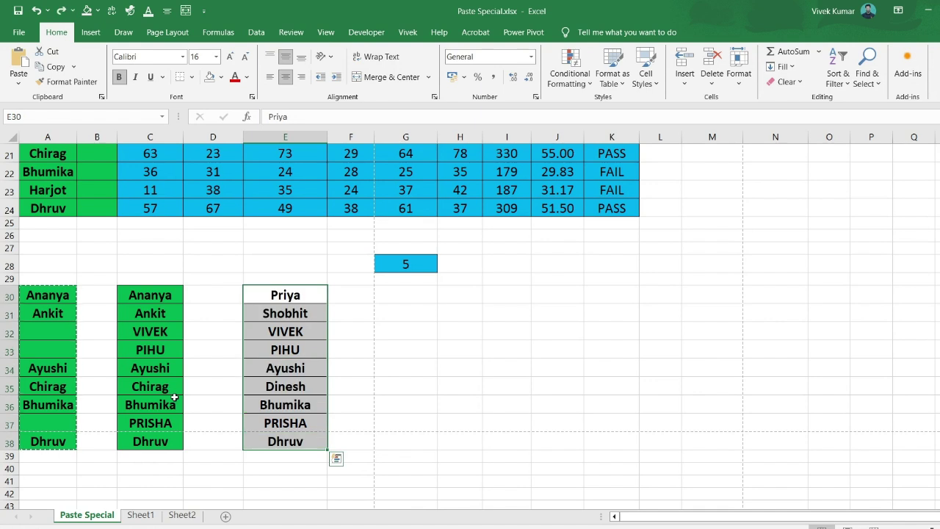
Clear the name in A35 so that the source list has another blank cell
{"action": "left_click", "coordinate": [31, 386]}
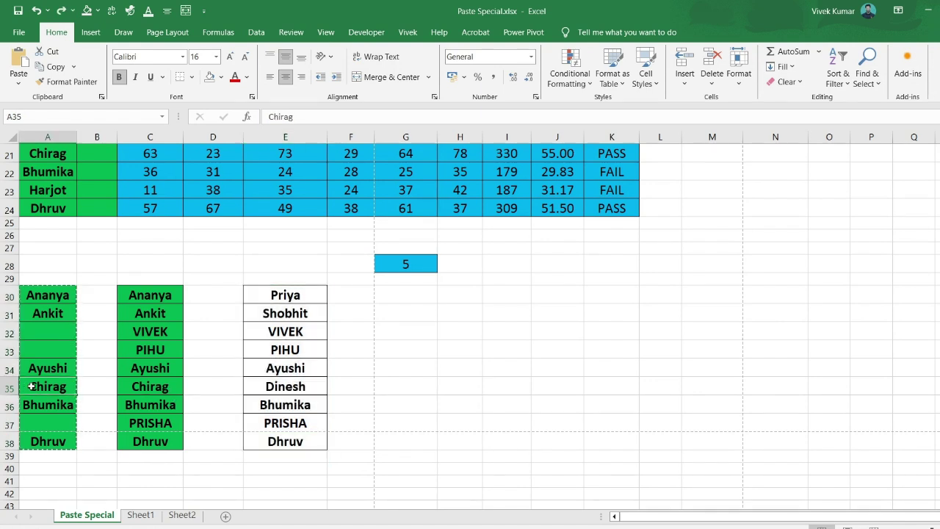
{"action": "key", "text": "Delete"}
{"action": "left_click", "coordinate": [139, 465]}
Copy A30:A38 again and paste it over the list at E30 using Paste Special with Skip blanks
{"action": "left_click_drag", "start_coordinate": [69, 296], "coordinate": [50, 442]}
{"action": "key", "text": "ctrl+c"}
{"action": "left_click", "coordinate": [297, 295]}
{"action": "key", "text": "ctrl+alt+v"}
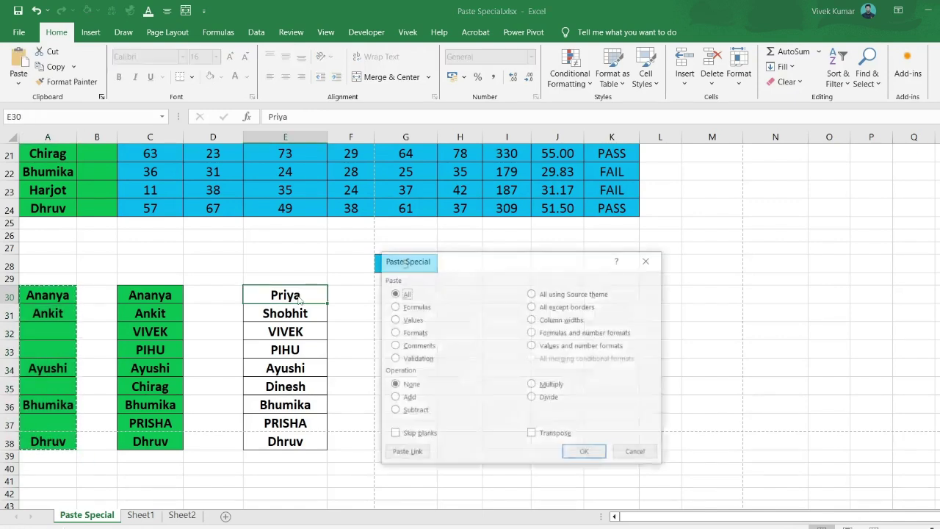
{"action": "left_click", "coordinate": [404, 435]}
{"action": "left_click", "coordinate": [585, 453]}
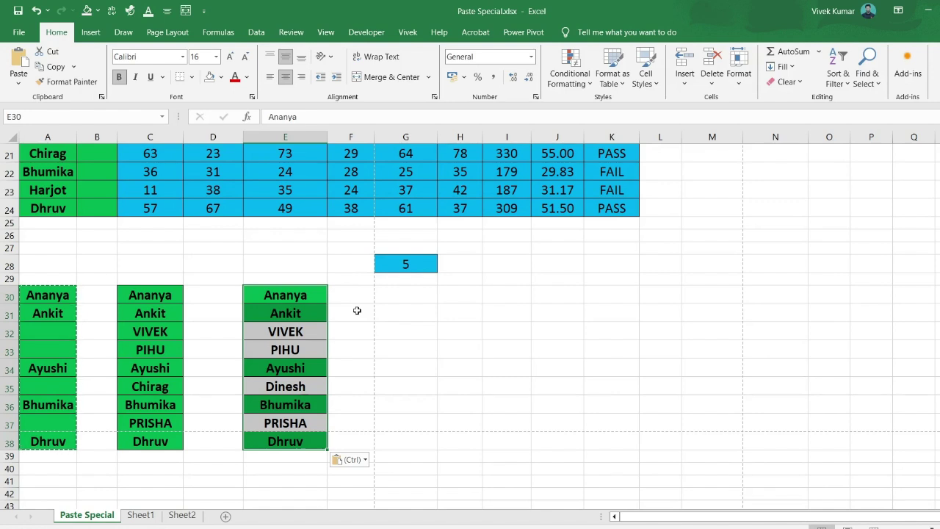
{"action": "left_click", "coordinate": [301, 296]}
{"action": "key", "text": "ctrl+alt+v"}
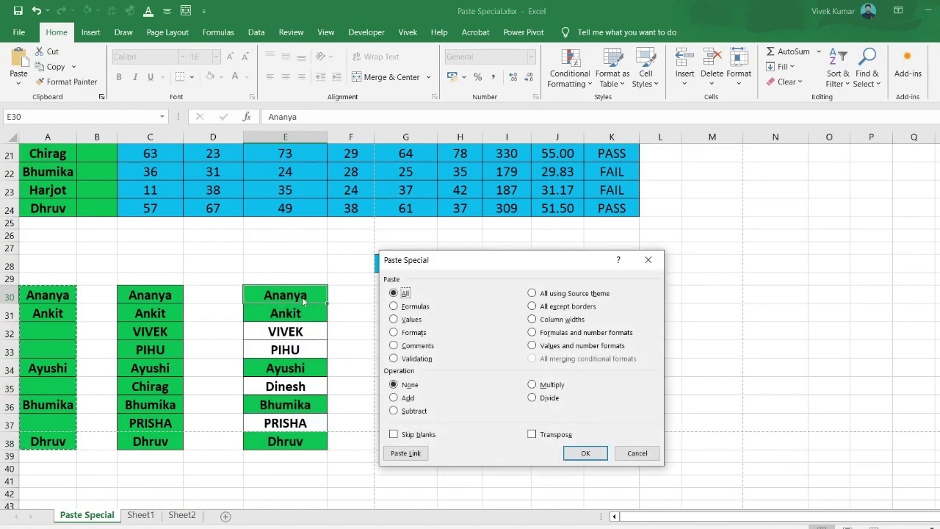
{"action": "left_click", "coordinate": [637, 453]}
Examine the name column, individual student rows and full extent of the marks table A15:K24
{"action": "scroll", "coordinate": [407, 367], "scroll_direction": "up", "scroll_amount": 3}
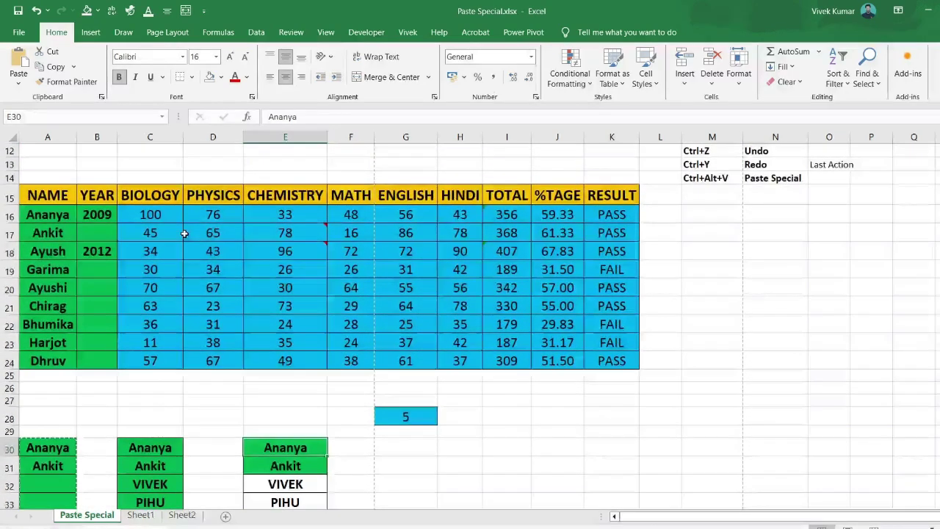
{"action": "left_click", "coordinate": [50, 214]}
{"action": "left_click_drag", "start_coordinate": [50, 214], "coordinate": [35, 358]}
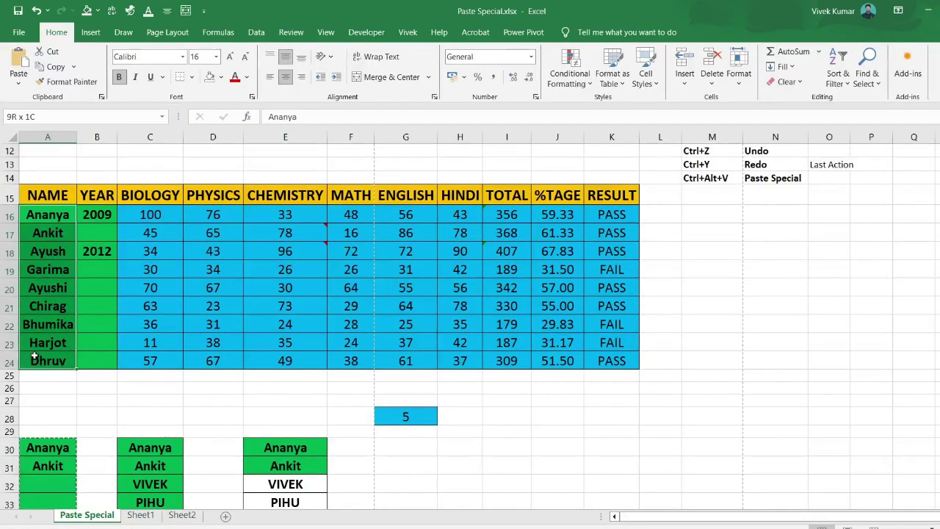
{"action": "left_click", "coordinate": [9, 215]}
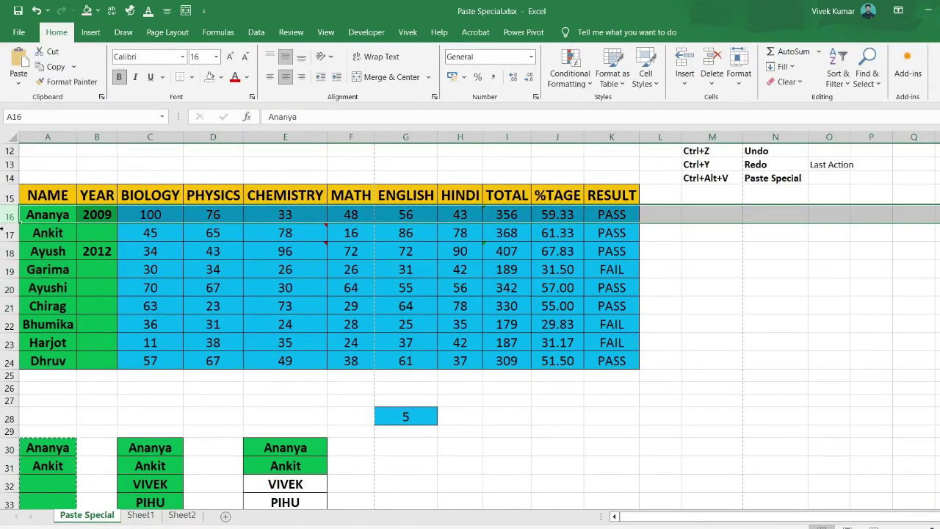
{"action": "left_click", "coordinate": [6, 234]}
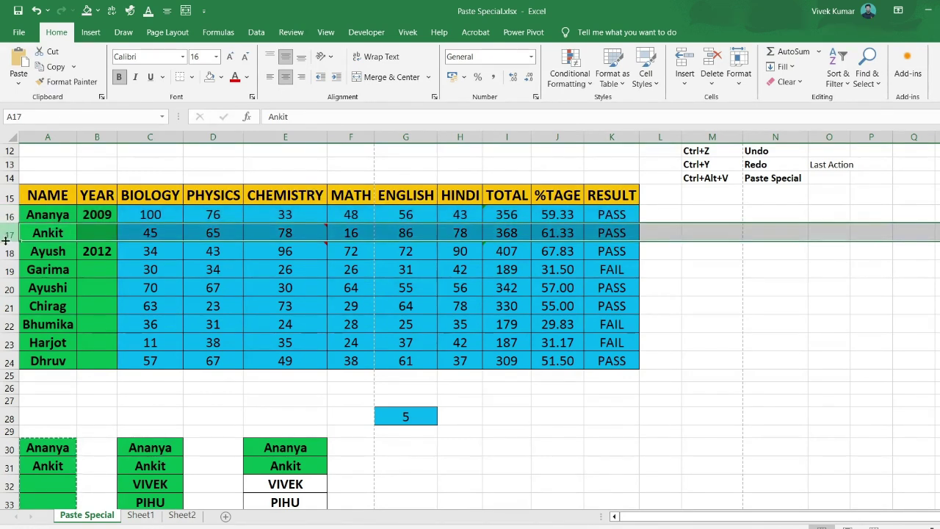
{"action": "left_click", "coordinate": [6, 251]}
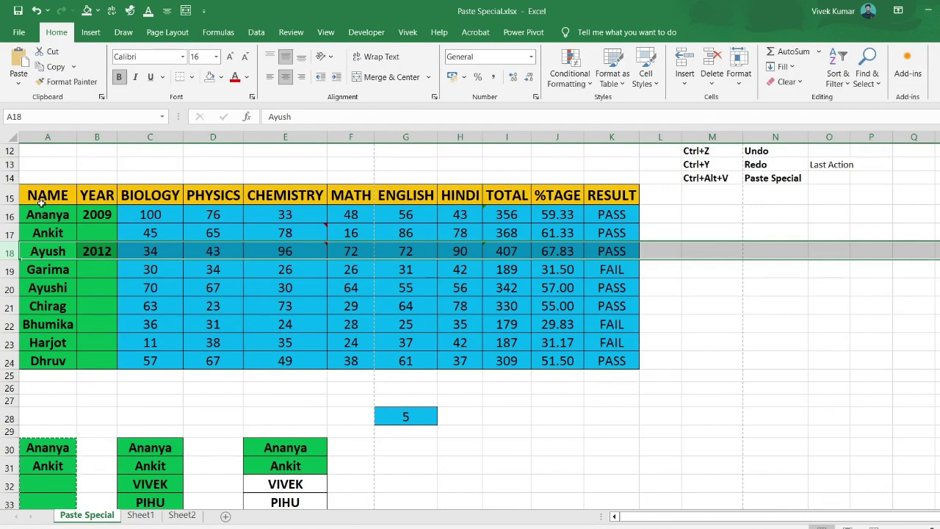
{"action": "left_click_drag", "start_coordinate": [43, 195], "coordinate": [96, 214]}
{"action": "left_click_drag", "start_coordinate": [361, 290], "coordinate": [601, 361]}
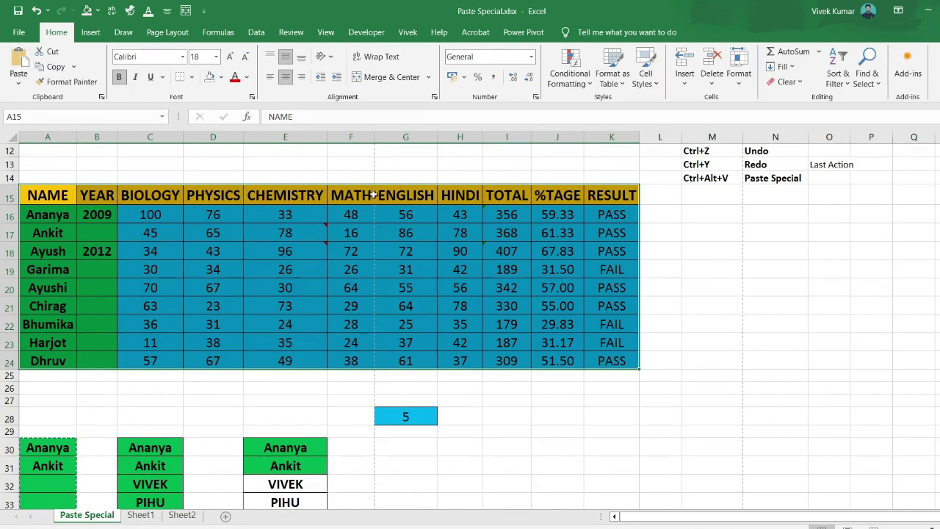
{"action": "left_click", "coordinate": [732, 198]}
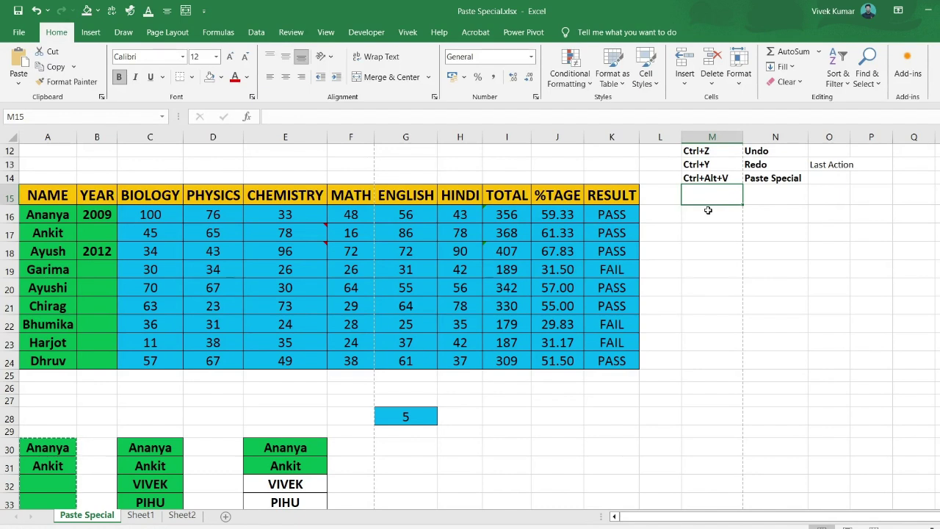
{"action": "mouse_move", "coordinate": [280, 226]}
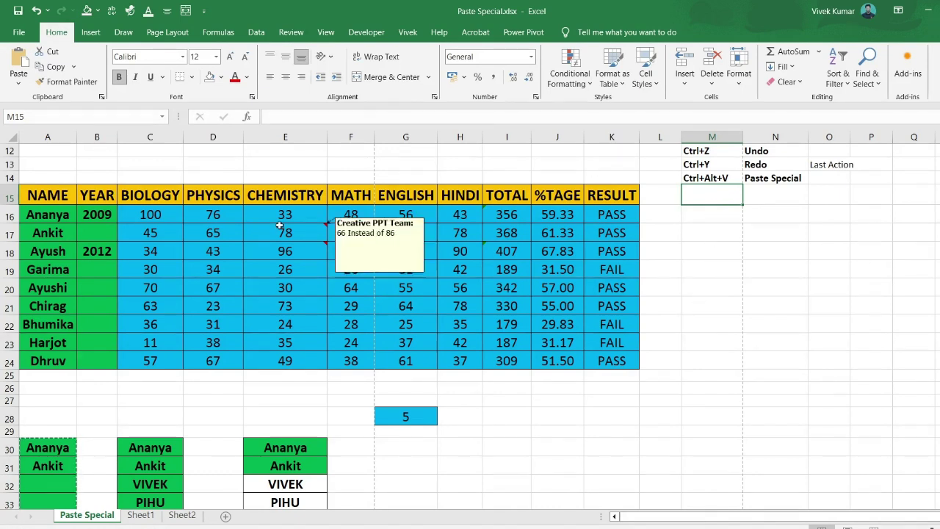
Copy the marks table A15:K24 and paste it at A37 on Sheet2 using Paste Special with Transpose
{"action": "left_click_drag", "start_coordinate": [62, 195], "coordinate": [603, 365]}
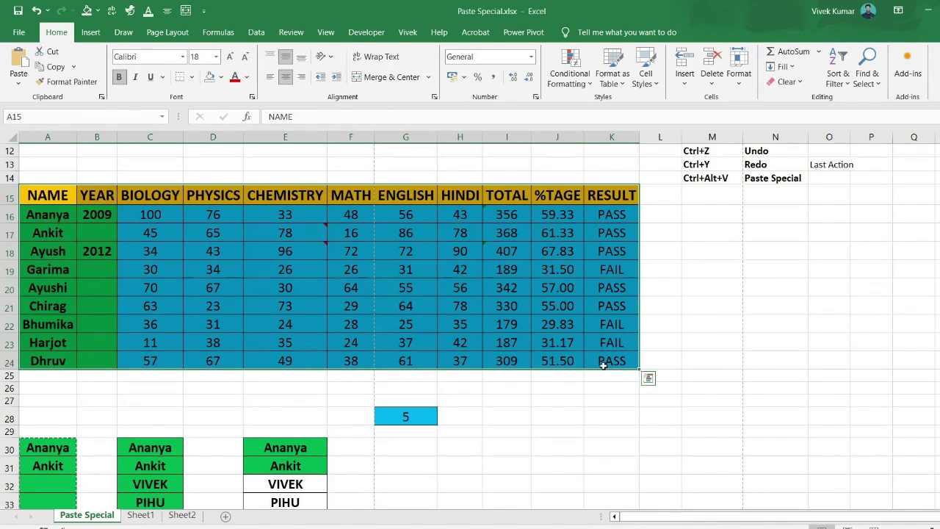
{"action": "key", "text": "ctrl+c"}
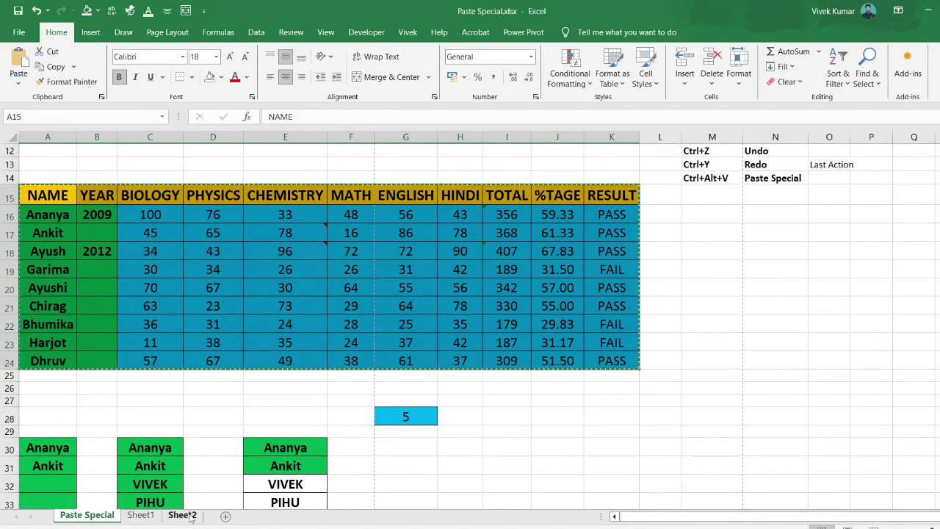
{"action": "left_click", "coordinate": [189, 516]}
{"action": "left_click", "coordinate": [55, 263]}
{"action": "key", "text": "ctrl+alt+v"}
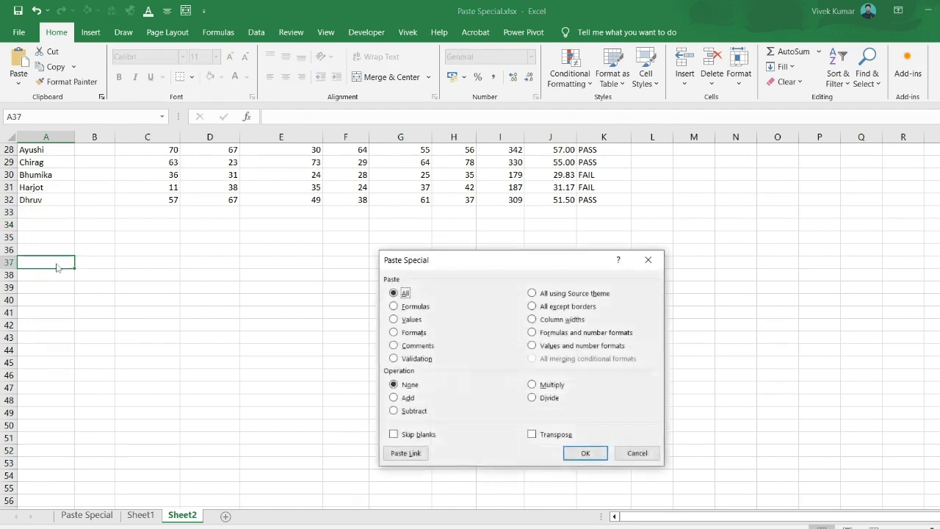
{"action": "left_click", "coordinate": [531, 434]}
{"action": "left_click", "coordinate": [586, 454]}
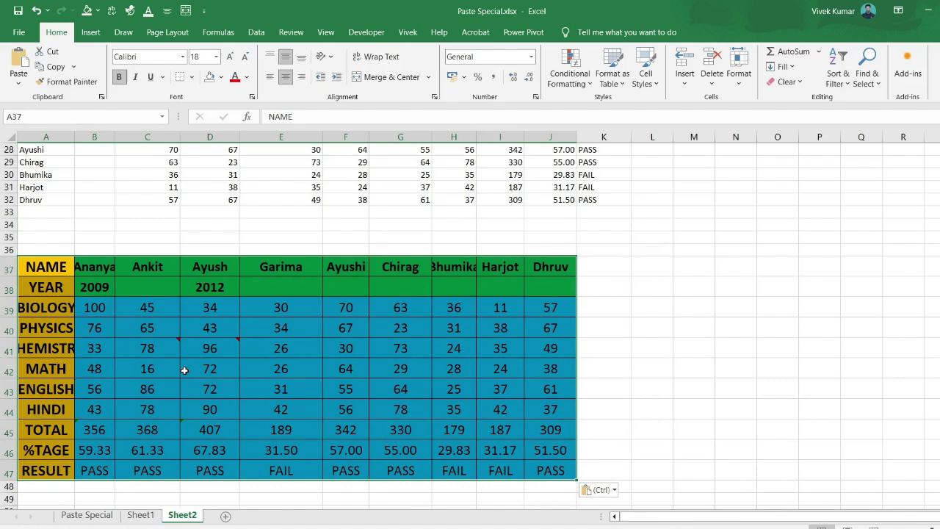
Auto-fit column A on Sheet2 and compare the transposed table with the original on the Paste Special sheet
{"action": "double_click", "coordinate": [74, 136]}
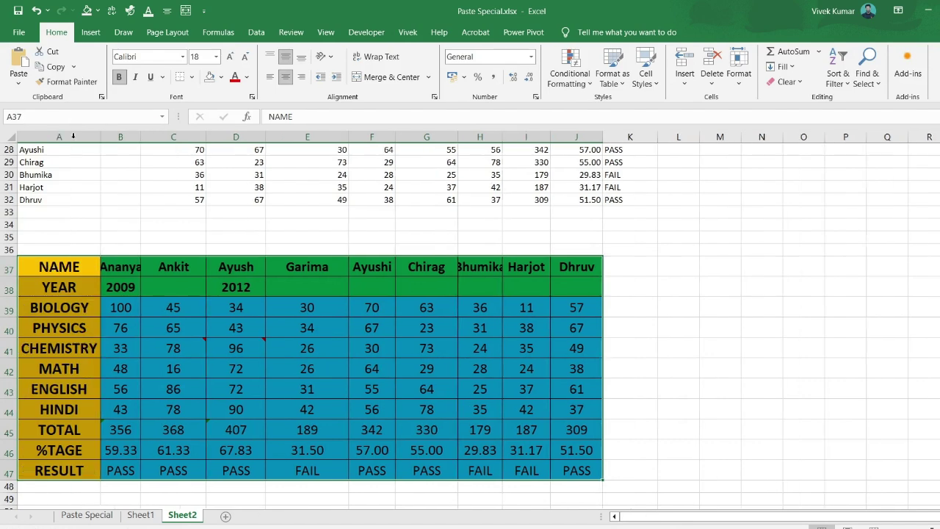
{"action": "left_click", "coordinate": [74, 310]}
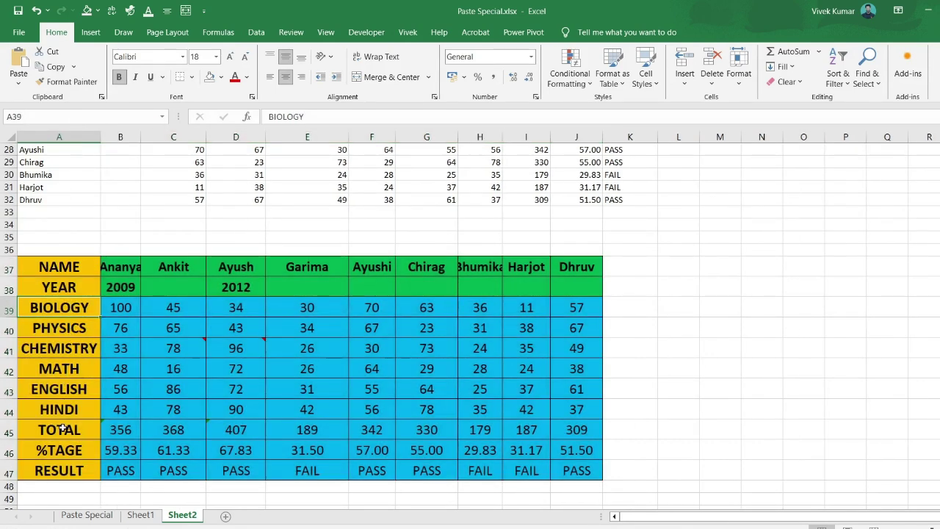
{"action": "left_click", "coordinate": [94, 517]}
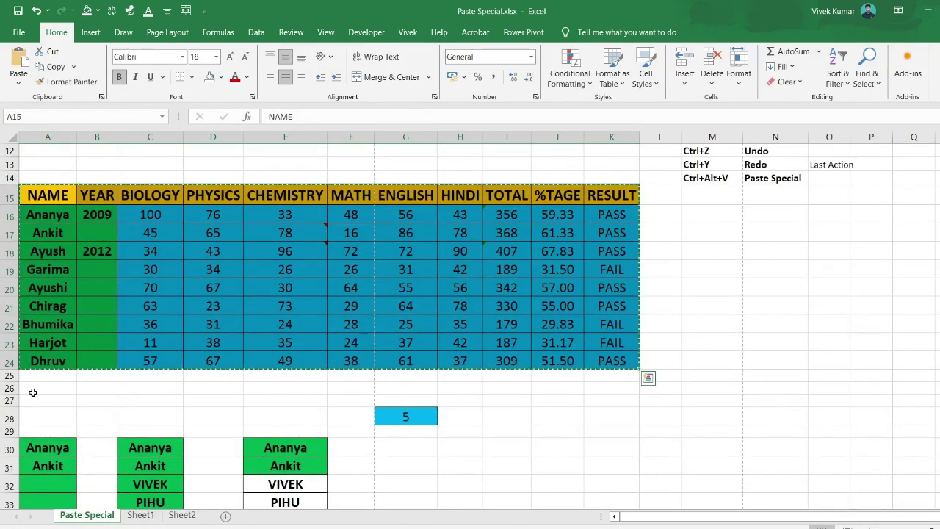
{"action": "key", "text": "ctrl+Page_Down"}
{"action": "key", "text": "ctrl+Page_Down"}
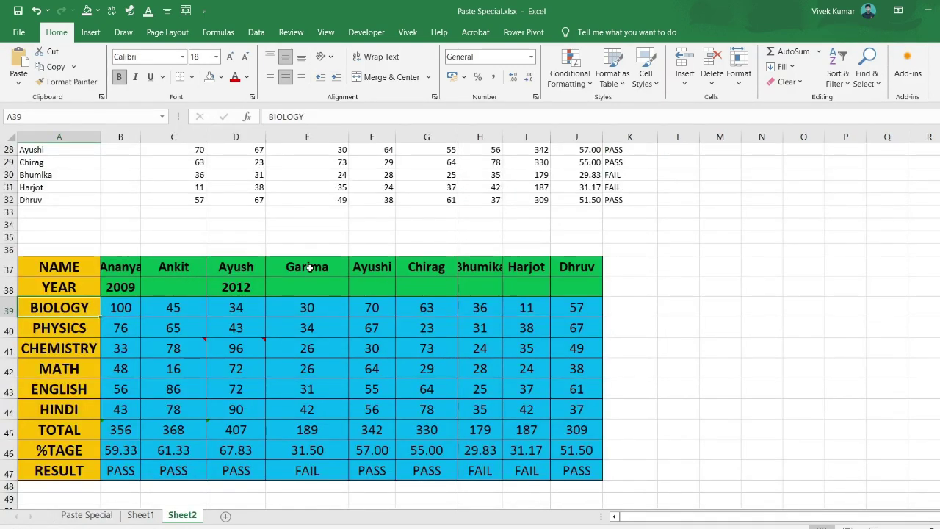
Copy the whole transposed marks table A37:J47 on Sheet2
{"action": "left_click", "coordinate": [59, 267]}
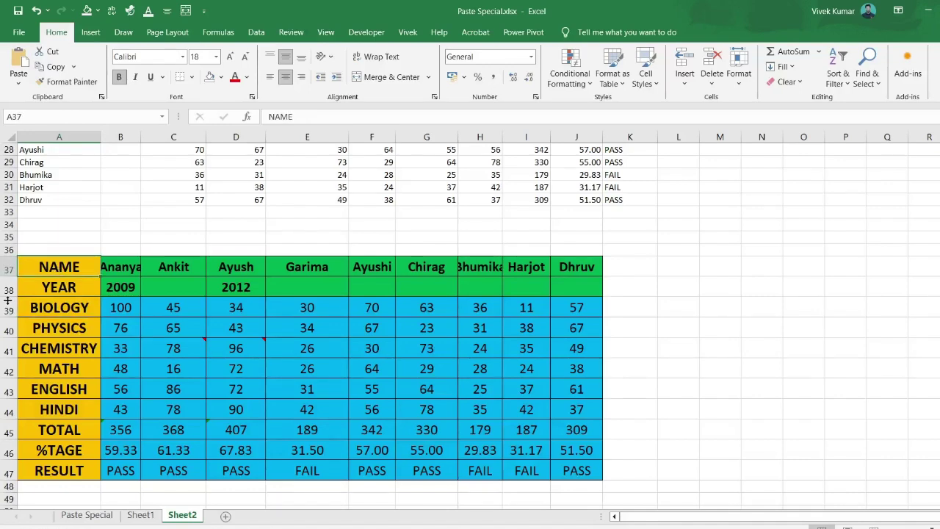
{"action": "key", "text": "ctrl+a"}
{"action": "key", "text": "ctrl+c"}
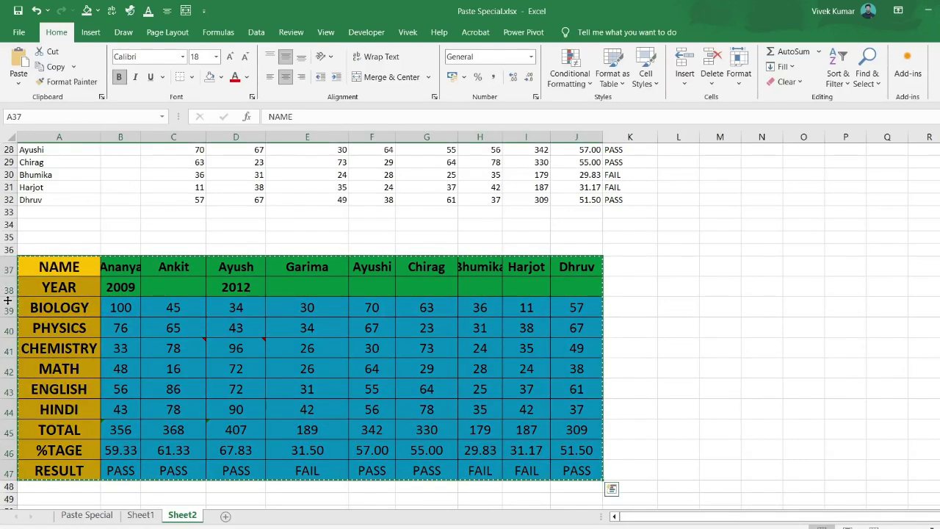
Paste the copied table at L37 using Paste Special with Transpose, and undo the paste
{"action": "left_click", "coordinate": [663, 271]}
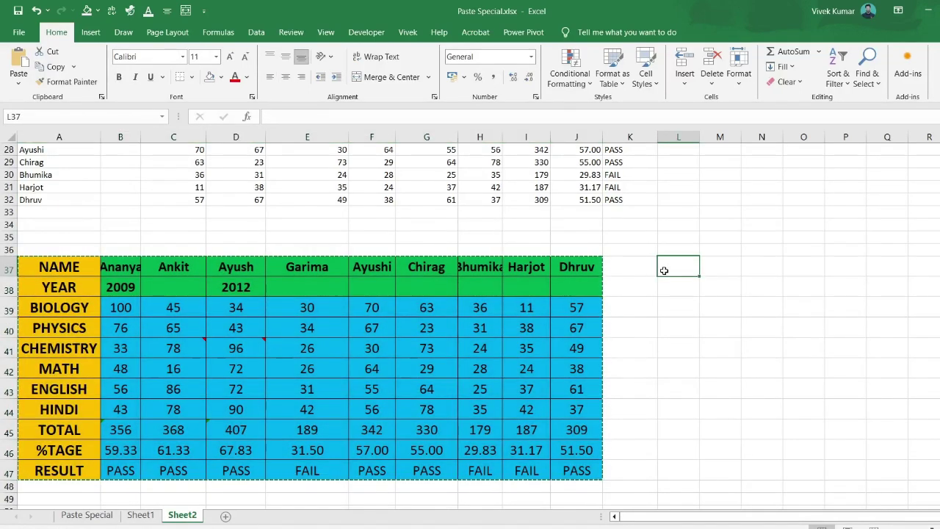
{"action": "key", "text": "ctrl+alt+v"}
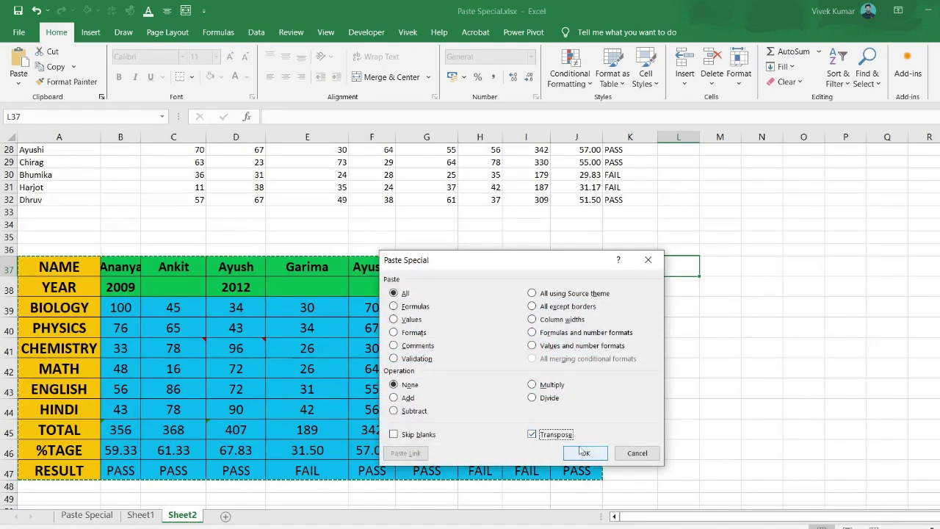
{"action": "left_click", "coordinate": [581, 452]}
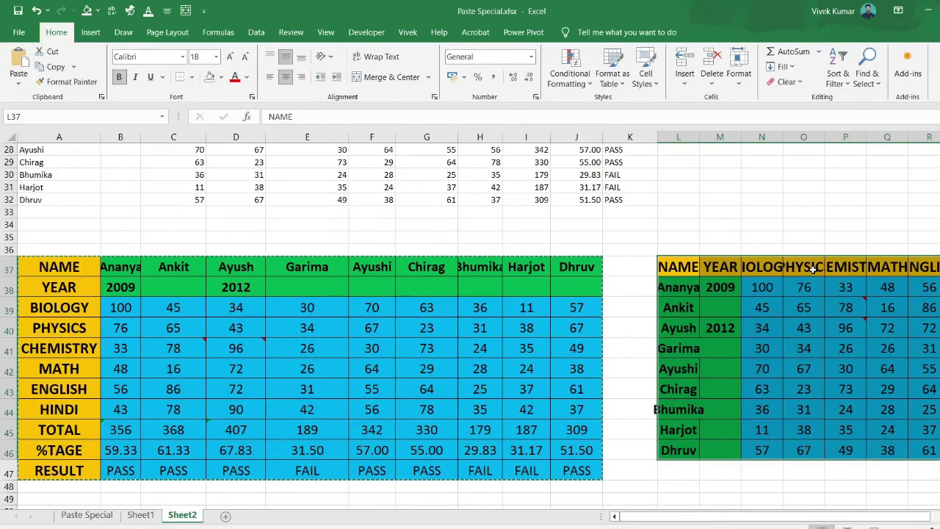
{"action": "key", "text": "ctrl+z"}
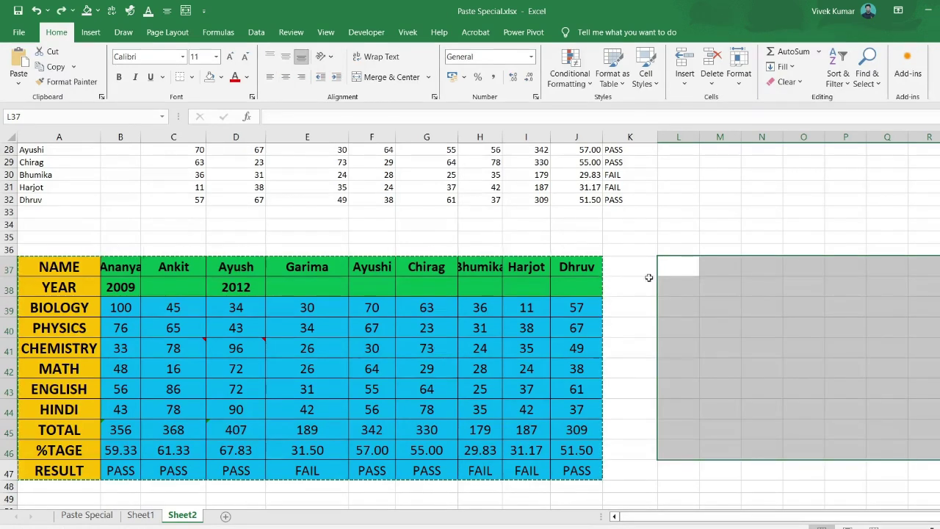
Paste the copied A37:J47 table transposed at A50, below the existing one
{"action": "scroll", "coordinate": [370, 331], "scroll_direction": "down", "scroll_amount": 5}
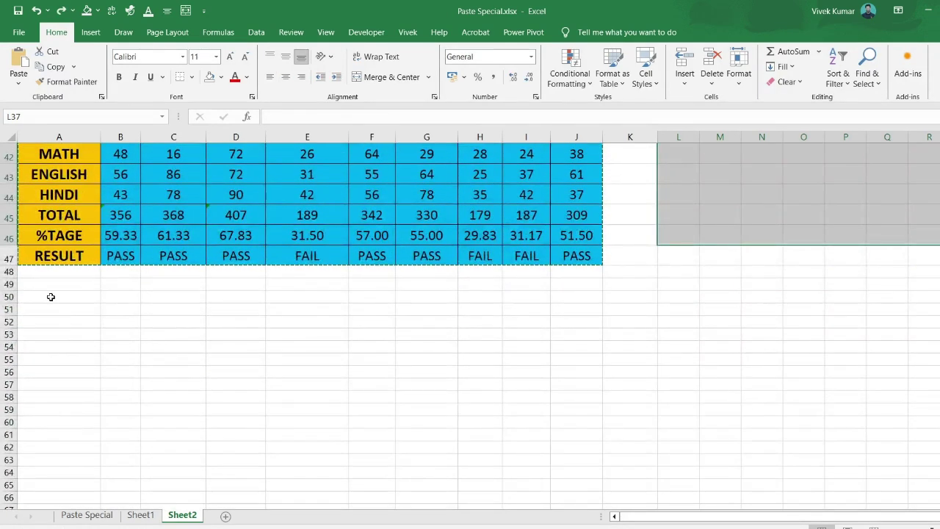
{"action": "left_click", "coordinate": [51, 297]}
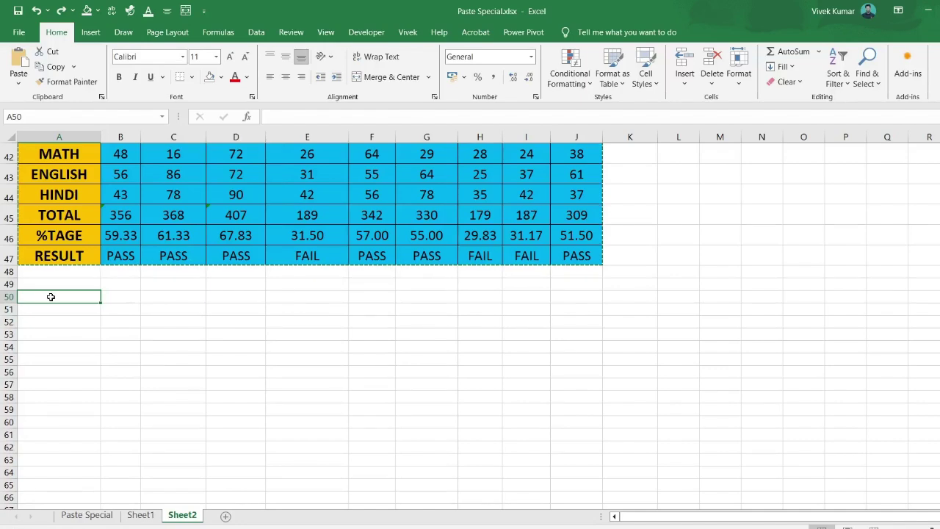
{"action": "key", "text": "alt+h"}
{"action": "key", "text": "v"}
{"action": "key", "text": "t"}
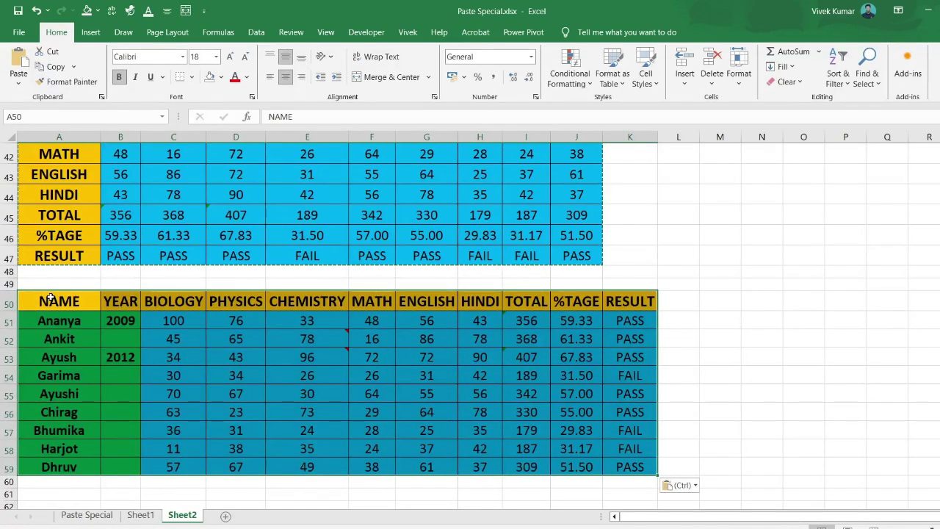
Copy the table A50:K59, paste it transposed at A61, and compare the two tables
{"action": "left_click", "coordinate": [51, 297]}
{"action": "key", "text": "ctrl+a"}
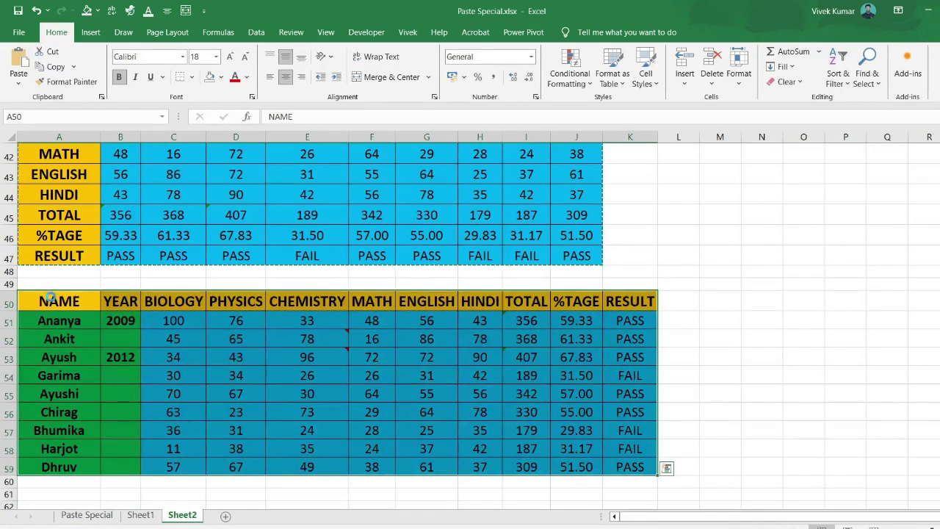
{"action": "key", "text": "ctrl+c"}
{"action": "scroll", "coordinate": [36, 379], "scroll_direction": "down", "scroll_amount": 2}
{"action": "left_click", "coordinate": [54, 416]}
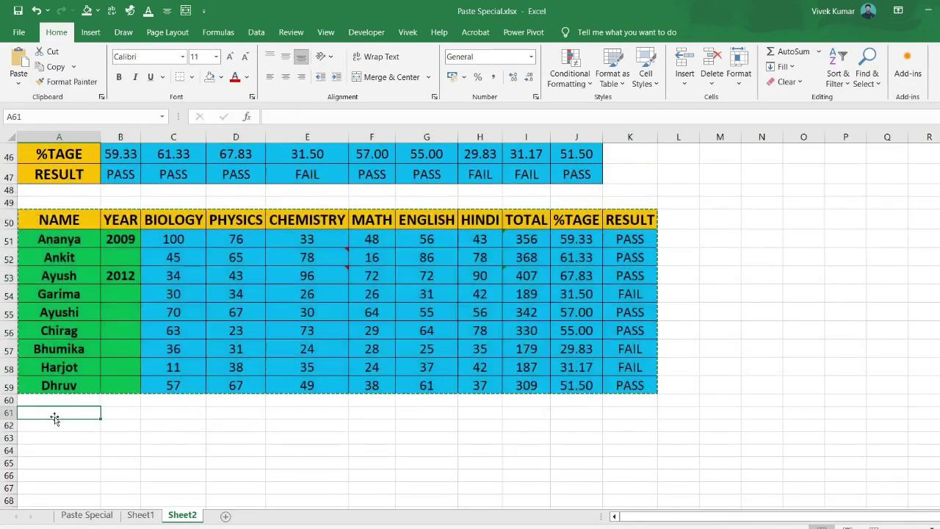
{"action": "key", "text": "alt+h"}
{"action": "key", "text": "v"}
{"action": "key", "text": "t"}
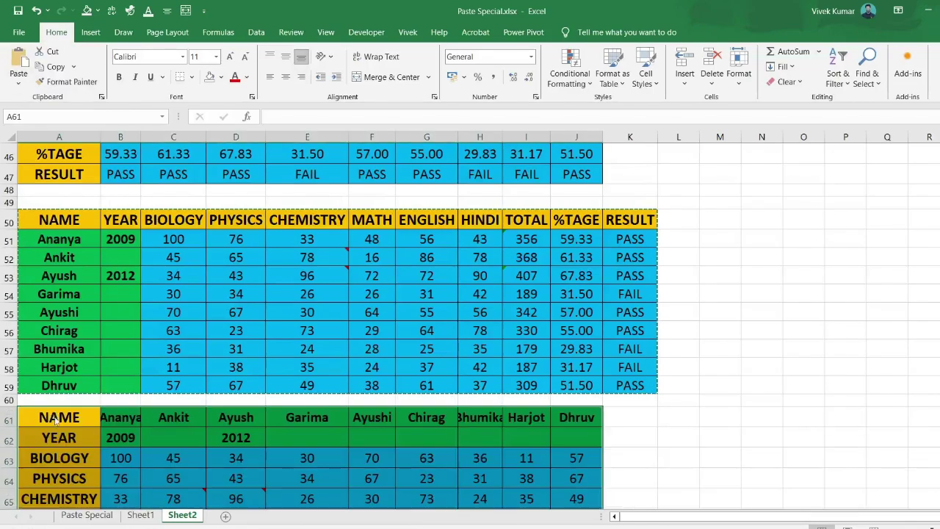
{"action": "scroll", "coordinate": [55, 416], "scroll_direction": "down", "scroll_amount": 3}
{"action": "scroll", "coordinate": [54, 416], "scroll_direction": "up", "scroll_amount": 3}
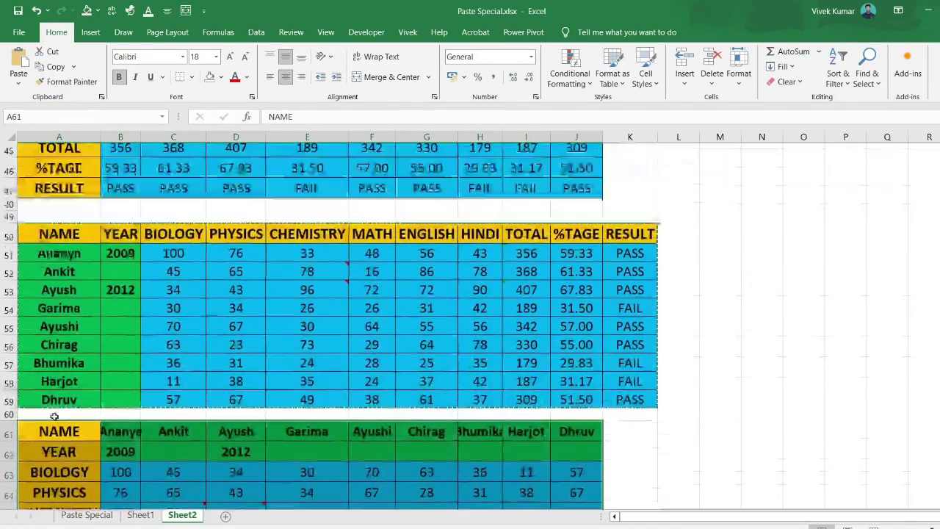
Enter the shortcut note "Alt+H+V+T" in A73 below the last table, and return to the Paste Special sheet
{"action": "scroll", "coordinate": [55, 416], "scroll_direction": "down", "scroll_amount": 5}
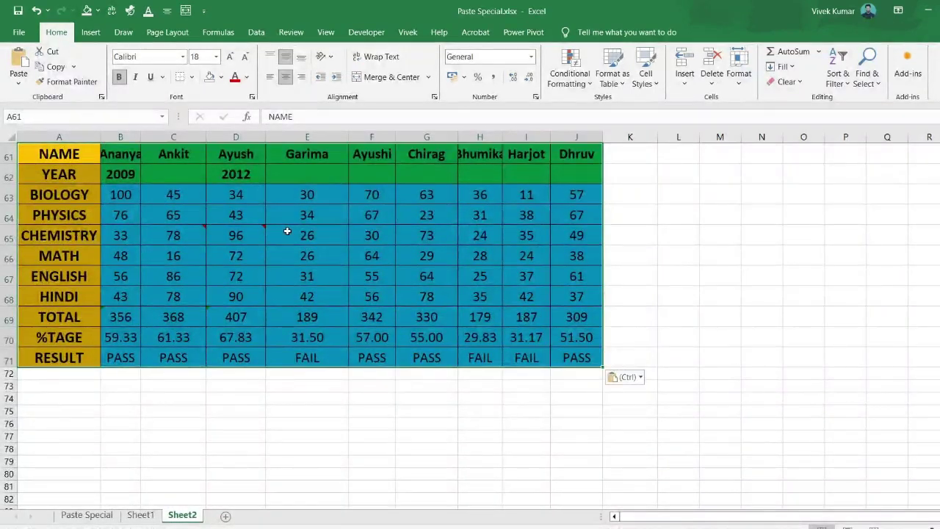
{"action": "left_click", "coordinate": [43, 389]}
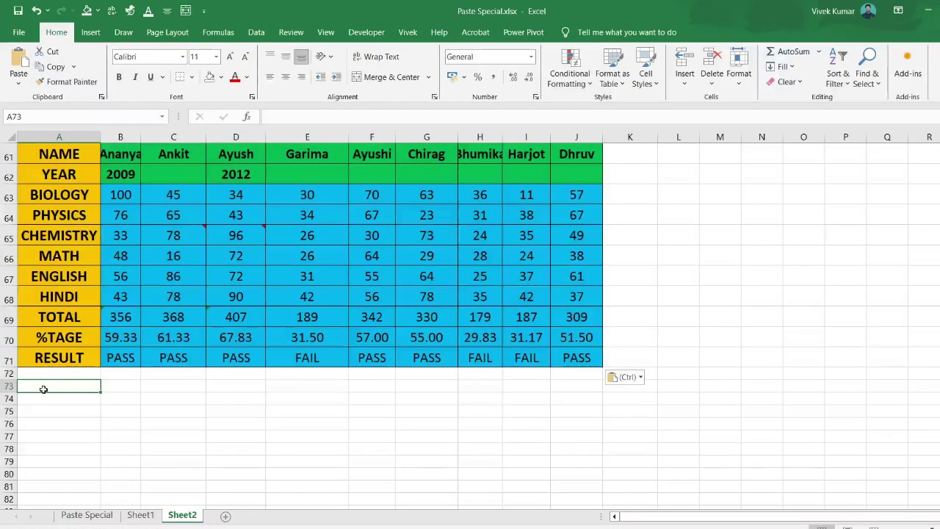
{"action": "type", "text": "Alt"}
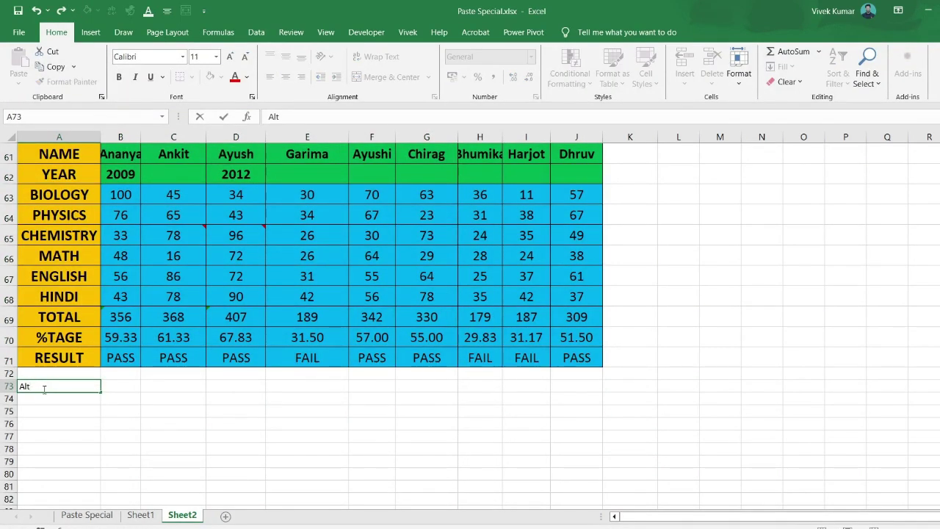
{"action": "type", "text": "+HVT"}
{"action": "type", "text": "+"}
{"action": "key", "text": "Return"}
{"action": "left_click", "coordinate": [198, 409]}
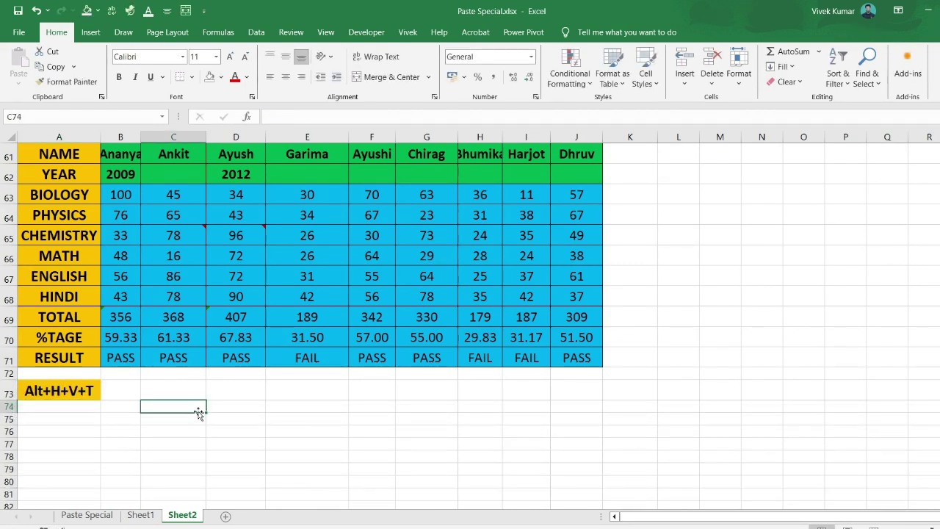
{"action": "left_click", "coordinate": [91, 385]}
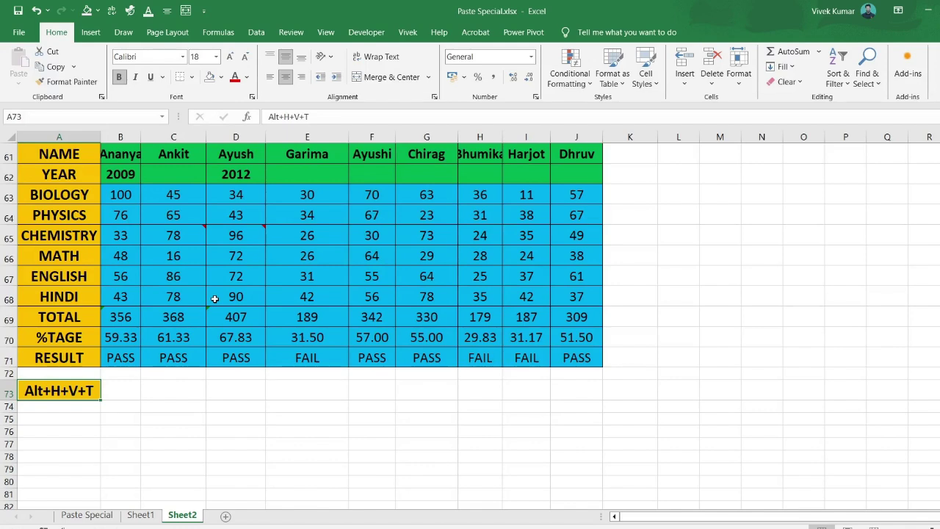
{"action": "left_click", "coordinate": [67, 516]}
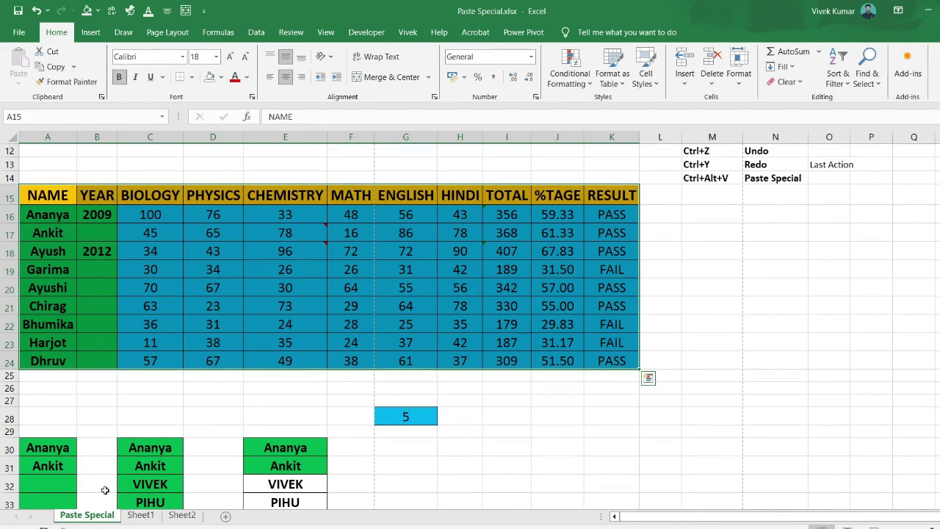
Add a new worksheet, and copy the marks table A15:K24 on the Paste Special sheet
{"action": "left_click", "coordinate": [226, 515]}
{"action": "left_click", "coordinate": [85, 515]}
{"action": "scroll", "coordinate": [228, 292], "scroll_direction": "up", "scroll_amount": 4}
{"action": "scroll", "coordinate": [147, 279], "scroll_direction": "down", "scroll_amount": 3}
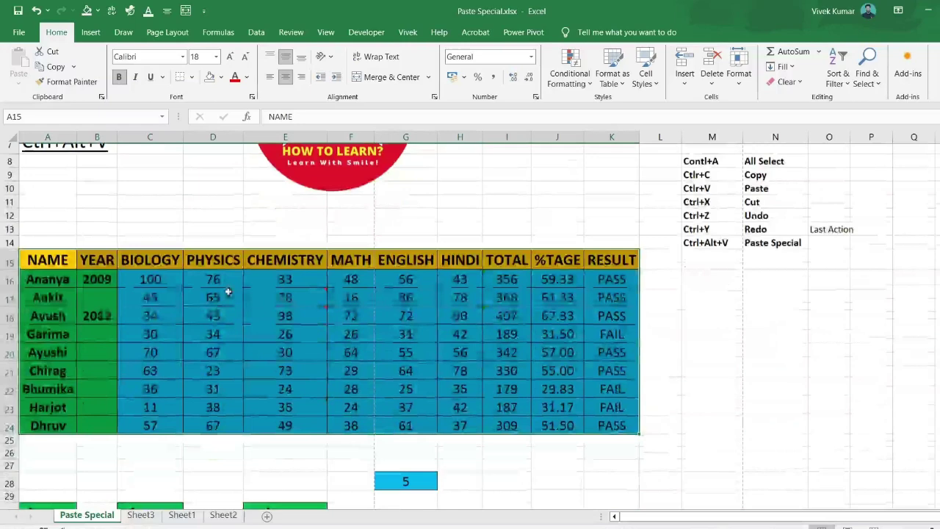
{"action": "left_click", "coordinate": [63, 250]}
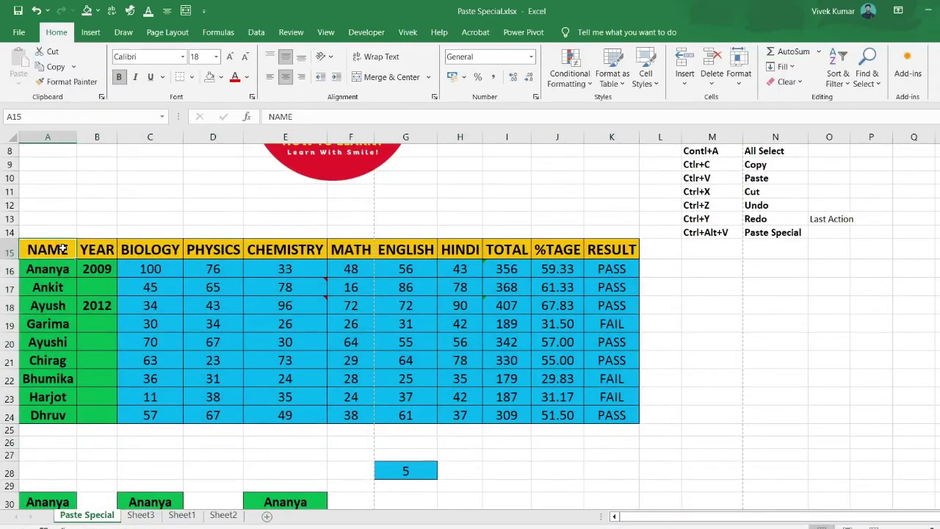
{"action": "key", "text": "ctrl+a"}
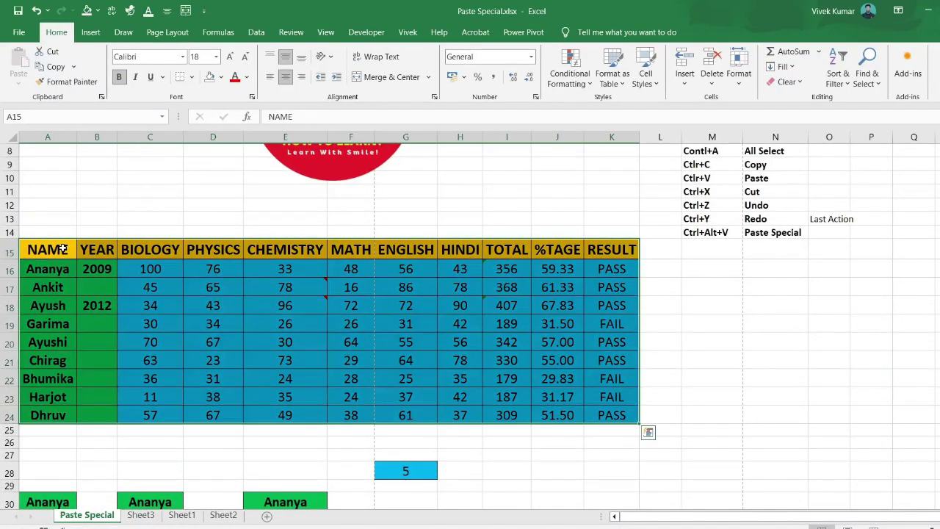
{"action": "key", "text": "ctrl+c"}
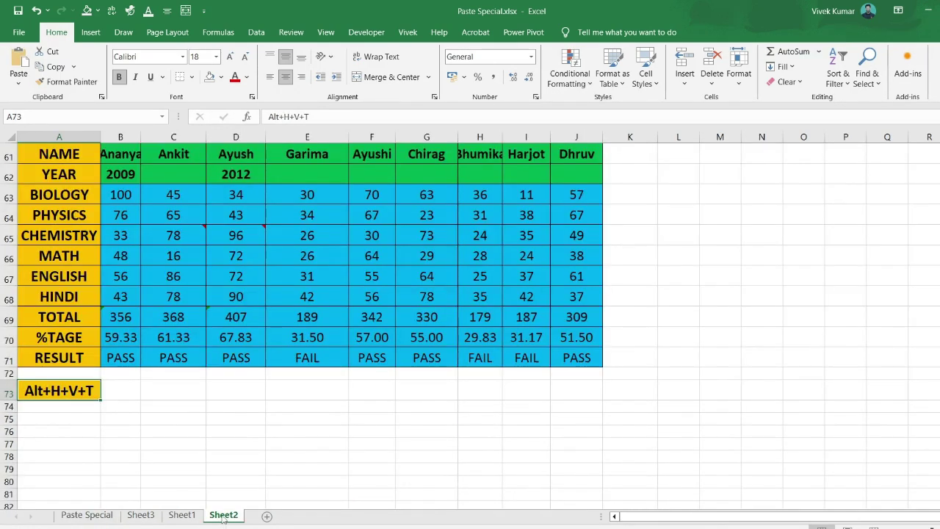
Paste the copied marks table at A1 of Sheet3 with Paste Special's Paste Link, and undo the paste
{"action": "left_click", "coordinate": [142, 516]}
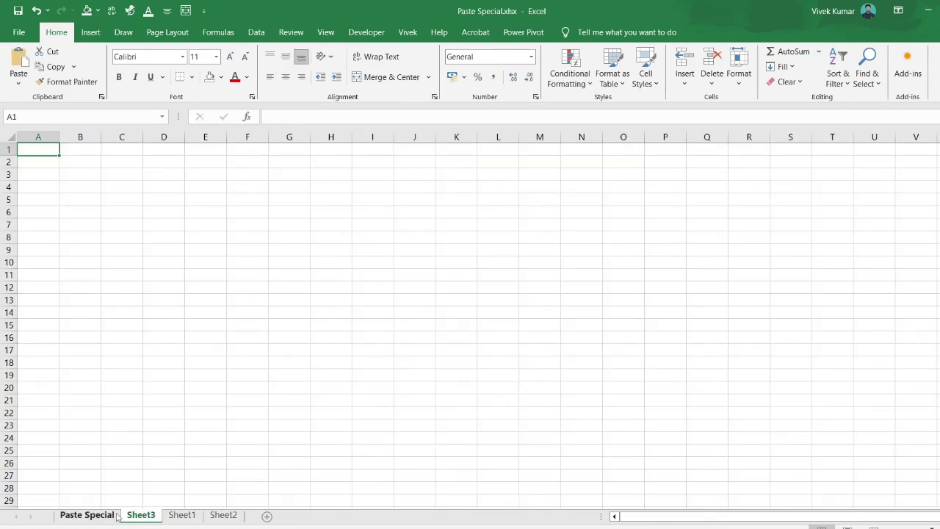
{"action": "left_click", "coordinate": [112, 515]}
{"action": "left_click", "coordinate": [144, 515]}
{"action": "right_click", "coordinate": [44, 150]}
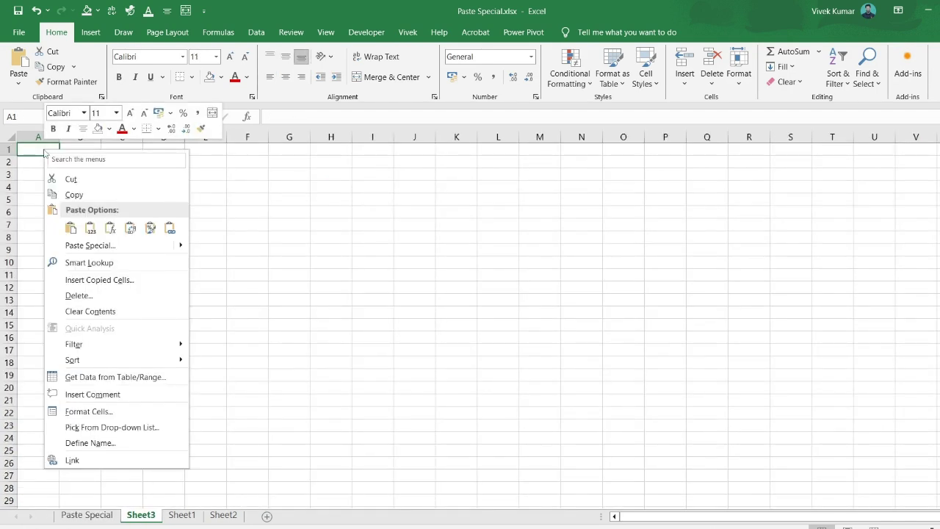
{"action": "mouse_move", "coordinate": [183, 249]}
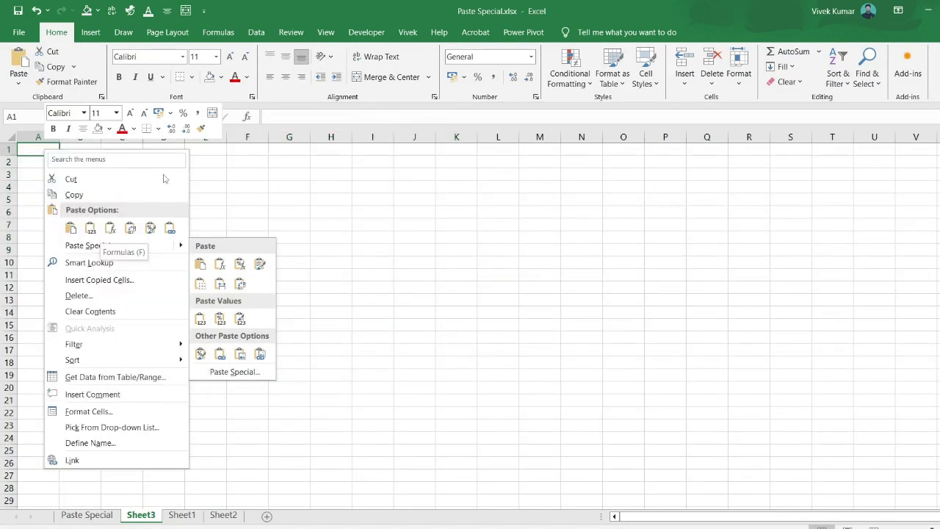
{"action": "left_click", "coordinate": [246, 194]}
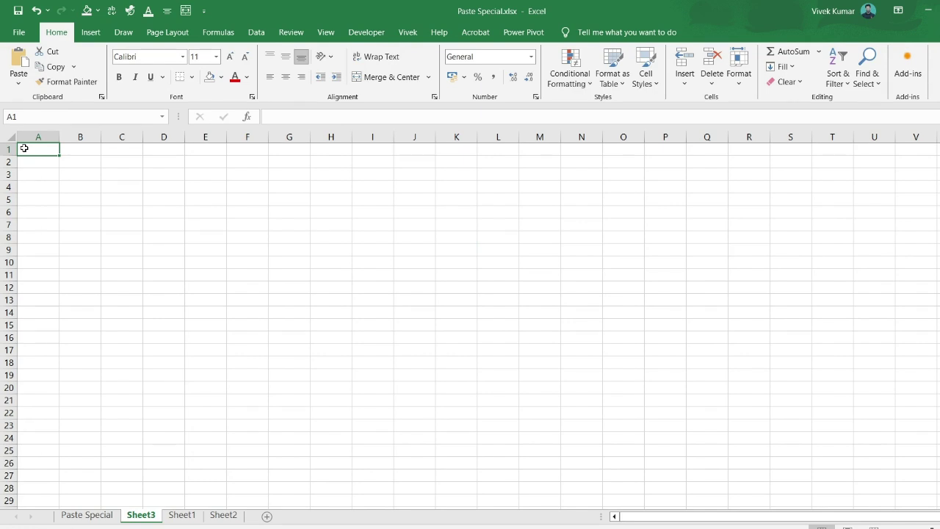
{"action": "key", "text": "ctrl+alt+v"}
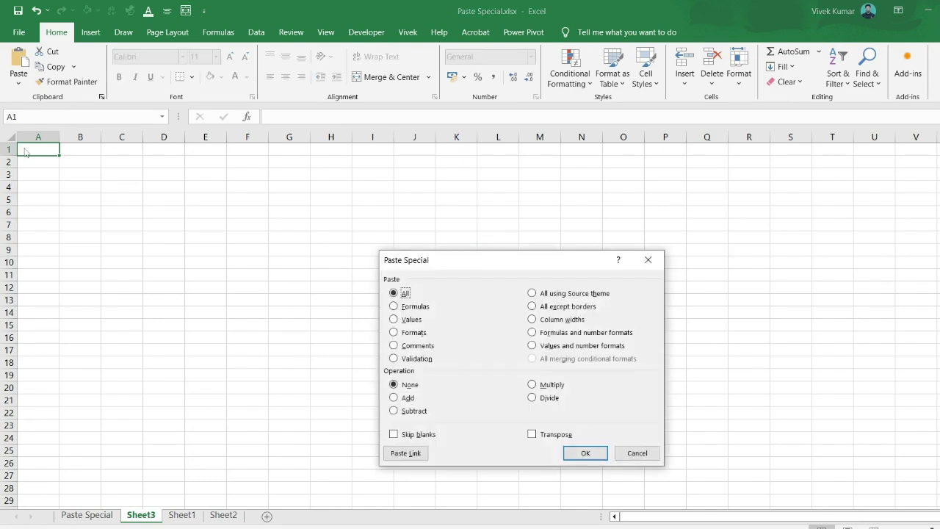
{"action": "left_click", "coordinate": [405, 453]}
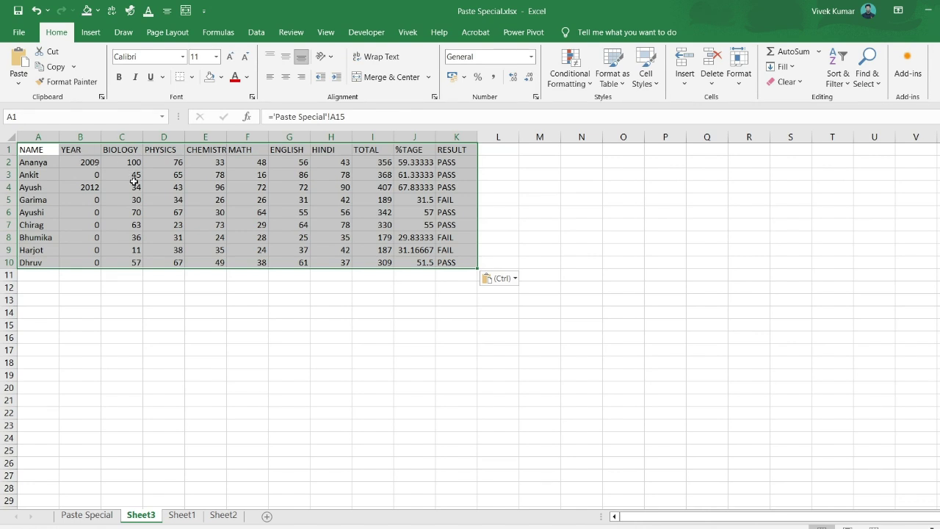
{"action": "key", "text": "ctrl+z"}
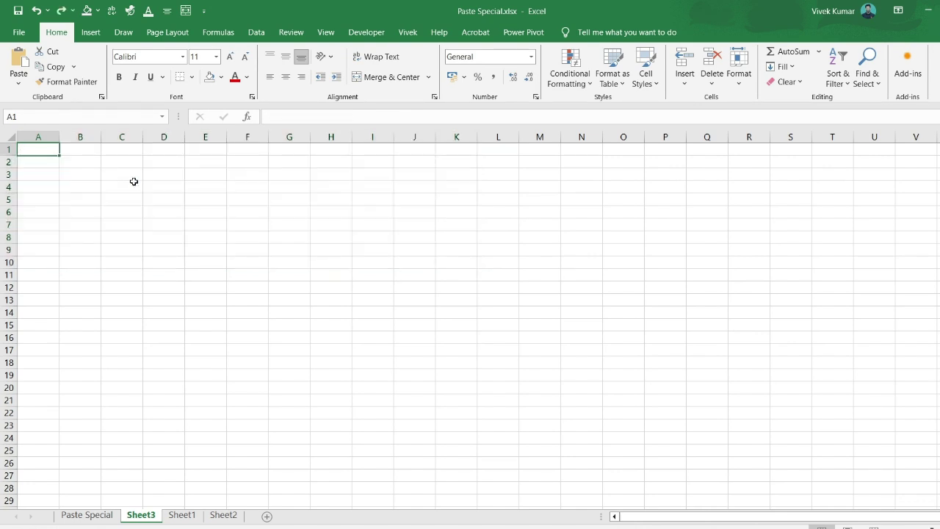
Paste the copied marks table as a link at A1 of Sheet3, after checking the source table
{"action": "key", "text": "ctrl+Page_Up"}
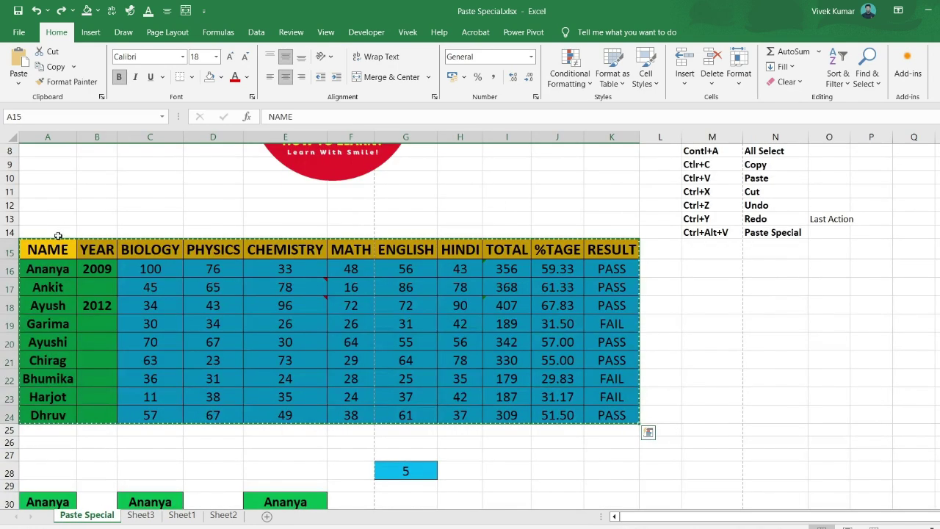
{"action": "key", "text": "ctrl+q"}
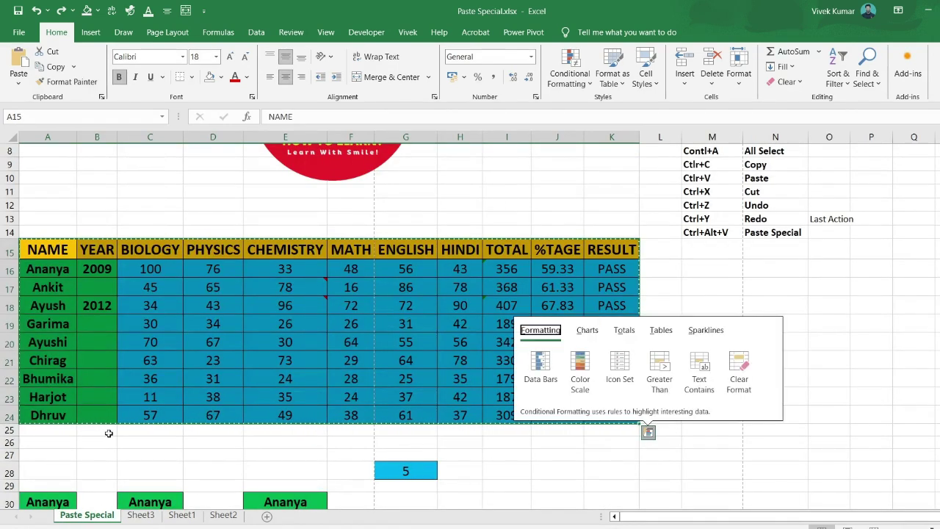
{"action": "left_click", "coordinate": [141, 518]}
{"action": "left_click", "coordinate": [141, 517]}
{"action": "right_click", "coordinate": [48, 148]}
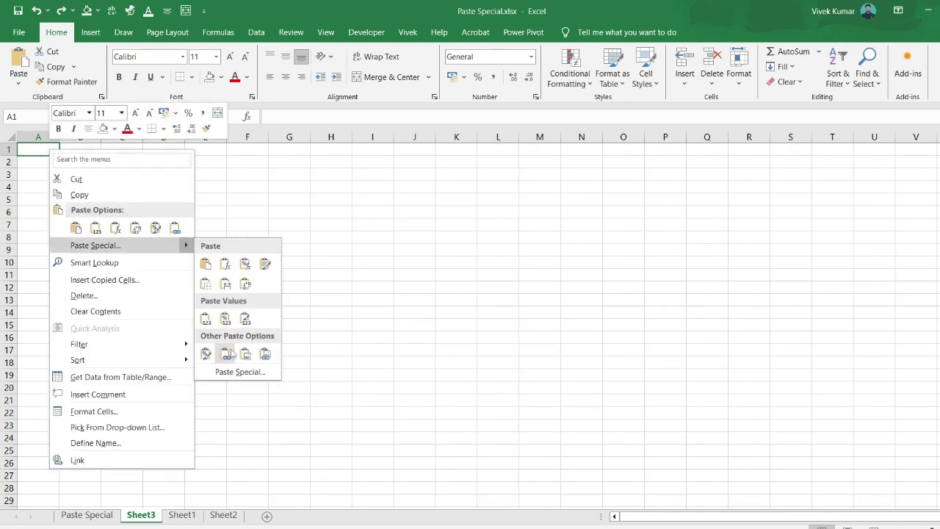
{"action": "left_click", "coordinate": [227, 356]}
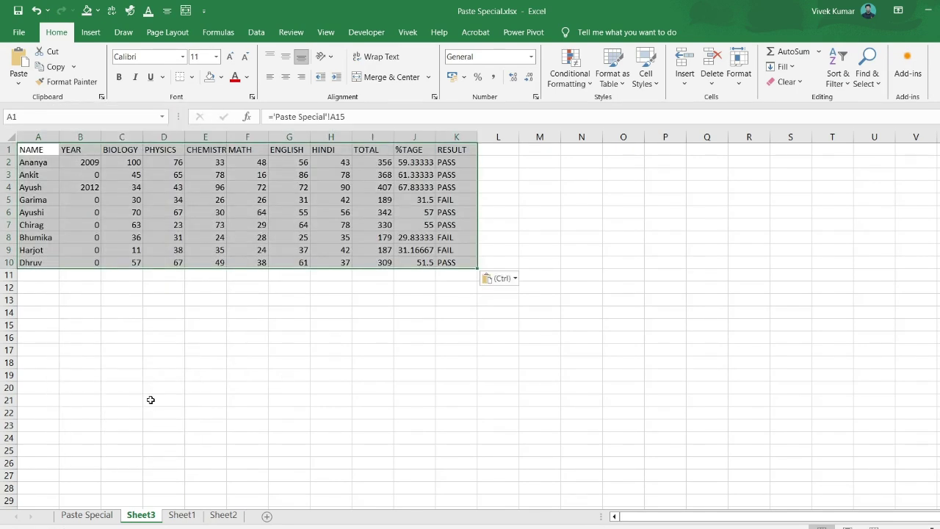
Apply the formatting of A15:K24 on the Paste Special sheet to the linked table A1:K10 on Sheet3 using Format Painter
{"action": "left_click", "coordinate": [87, 515]}
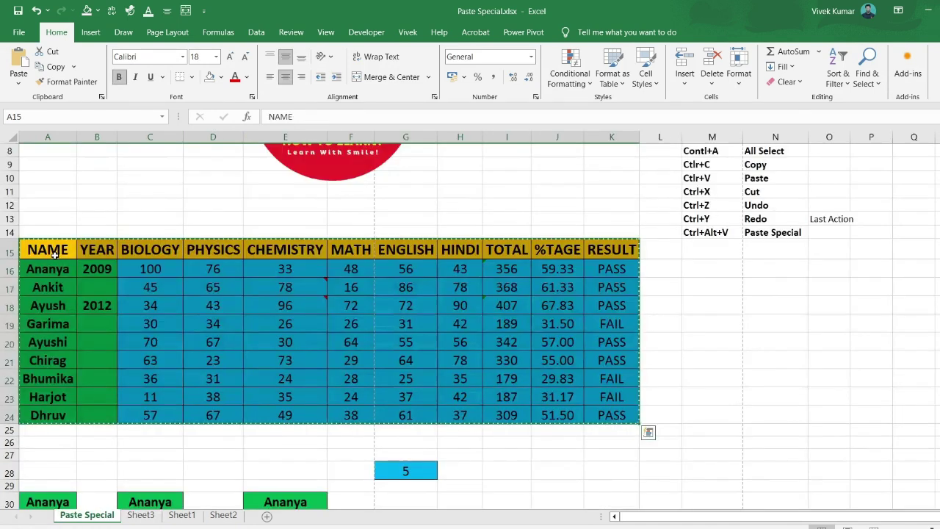
{"action": "left_click_drag", "start_coordinate": [48, 250], "coordinate": [611, 414]}
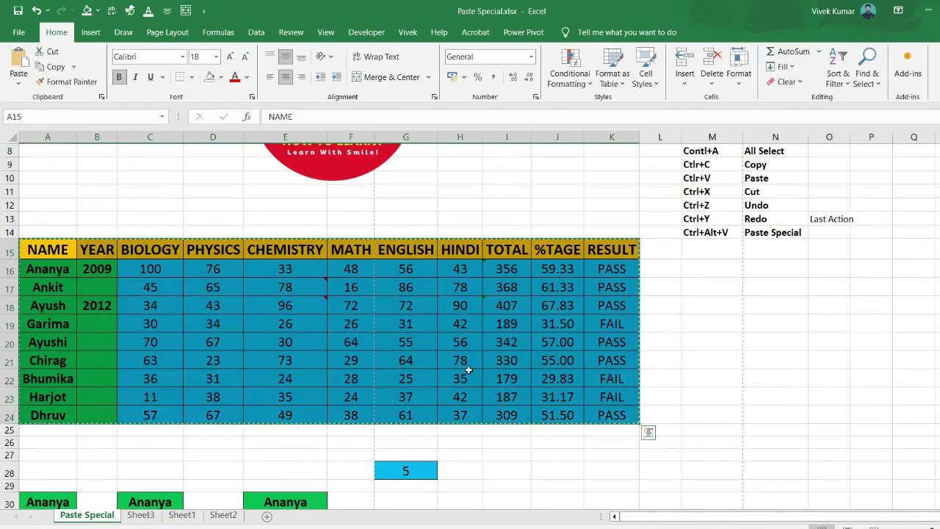
{"action": "left_click", "coordinate": [67, 81]}
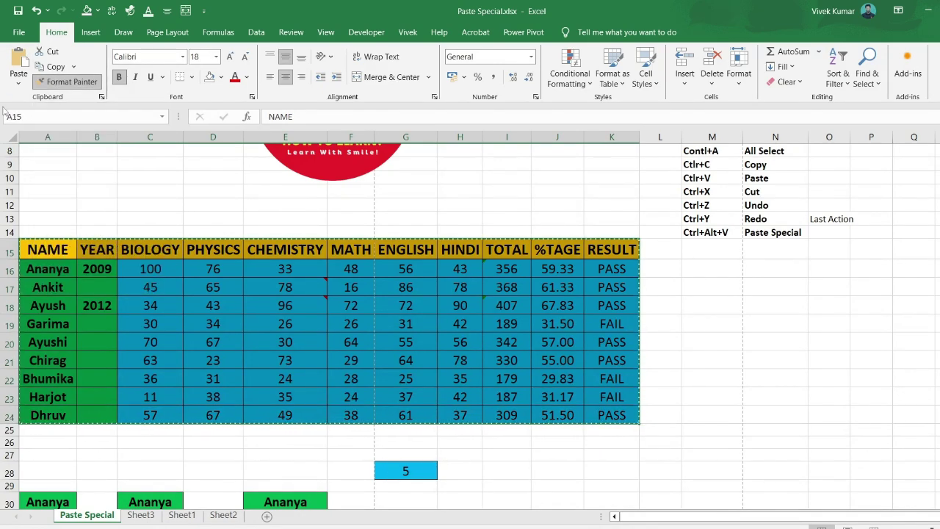
{"action": "left_click", "coordinate": [140, 514]}
{"action": "mouse_move", "coordinate": [38, 146]}
{"action": "left_mouse_down"}
{"action": "mouse_move", "coordinate": [420, 238]}
{"action": "mouse_move", "coordinate": [440, 262]}
{"action": "left_mouse_up"}
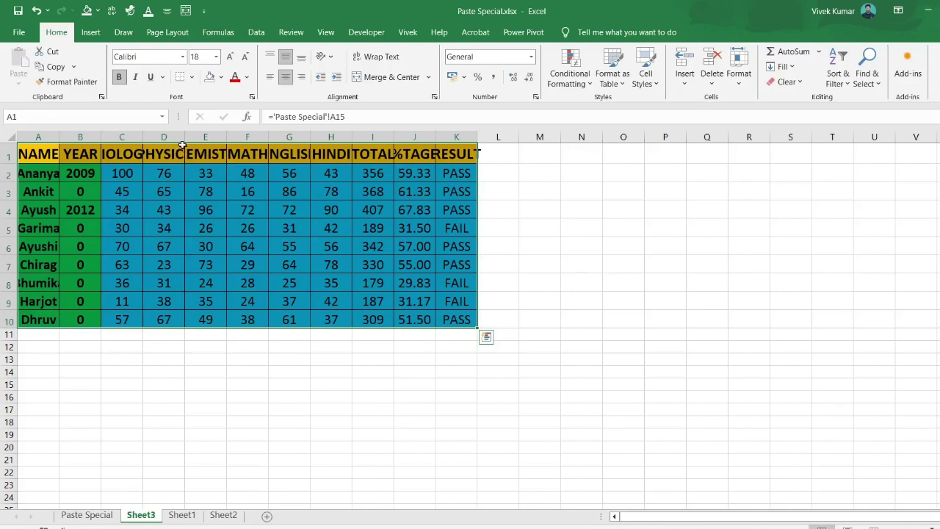
Autofit the widths of all columns on Sheet3, and deselect the sheet at F17
{"action": "left_click", "coordinate": [11, 137]}
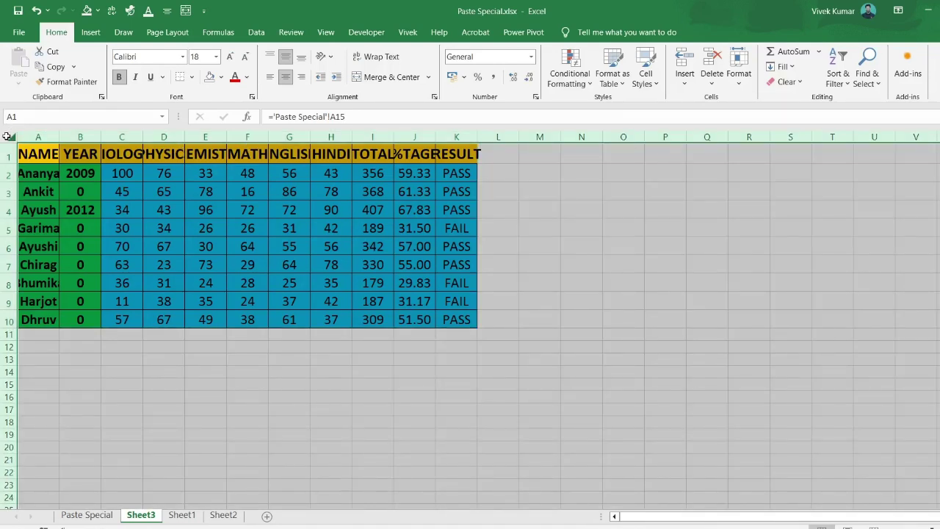
{"action": "left_click", "coordinate": [12, 136]}
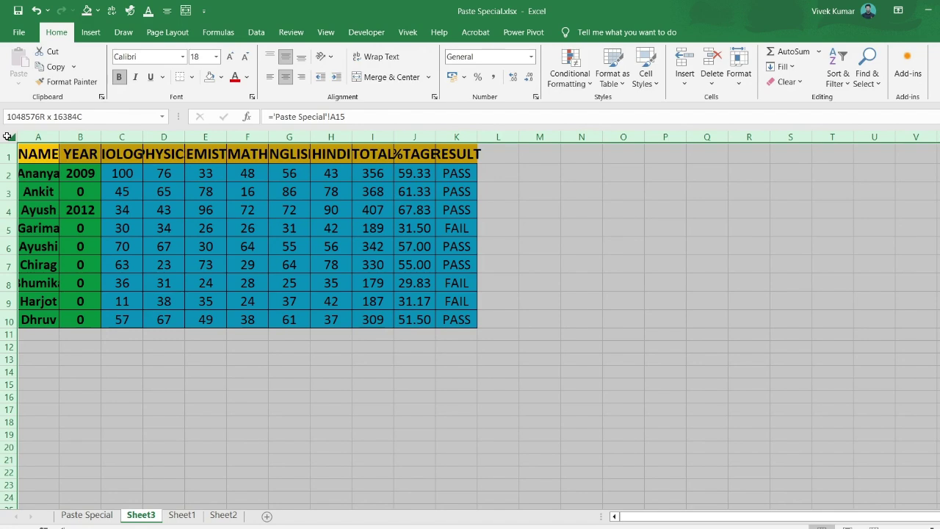
{"action": "double_click", "coordinate": [101, 136]}
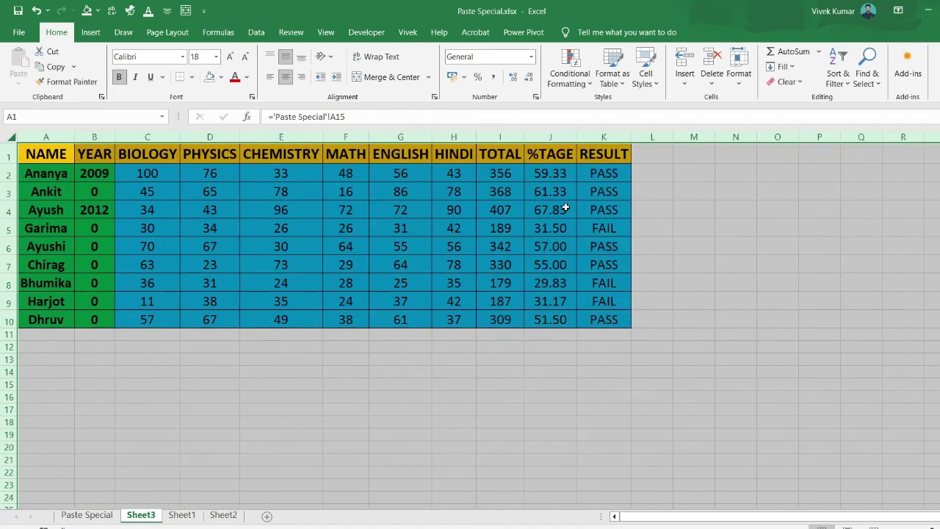
{"action": "left_click", "coordinate": [337, 408]}
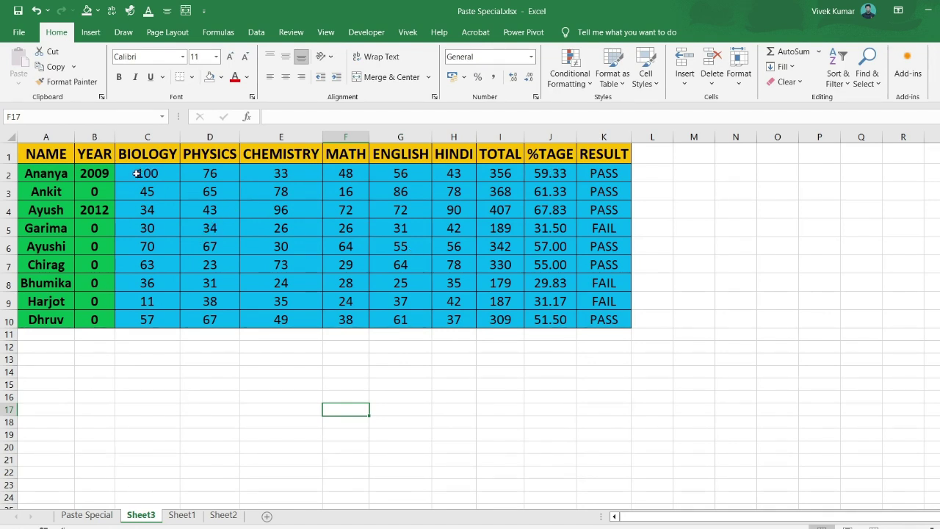
Replace the student name in A16 on the Paste Special sheet, and check the linked name cells on Sheet3
{"action": "left_click", "coordinate": [88, 515]}
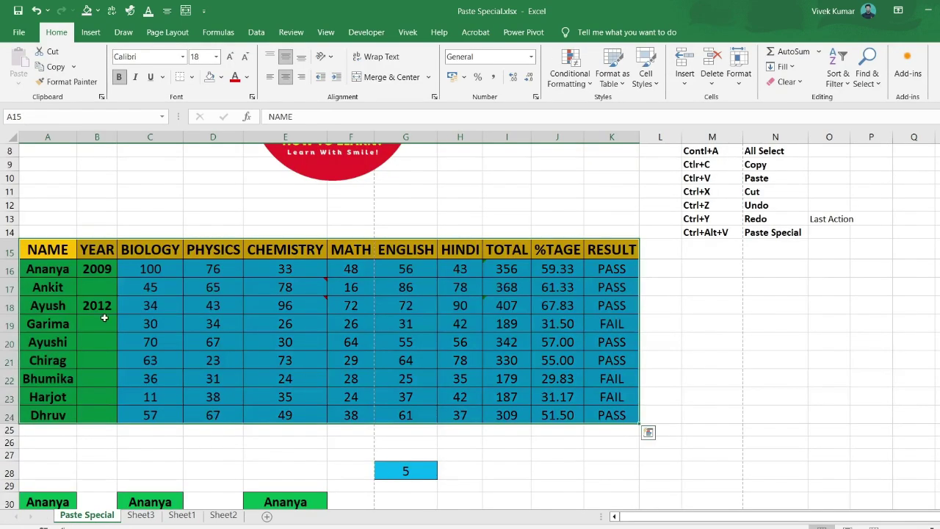
{"action": "left_click", "coordinate": [47, 271]}
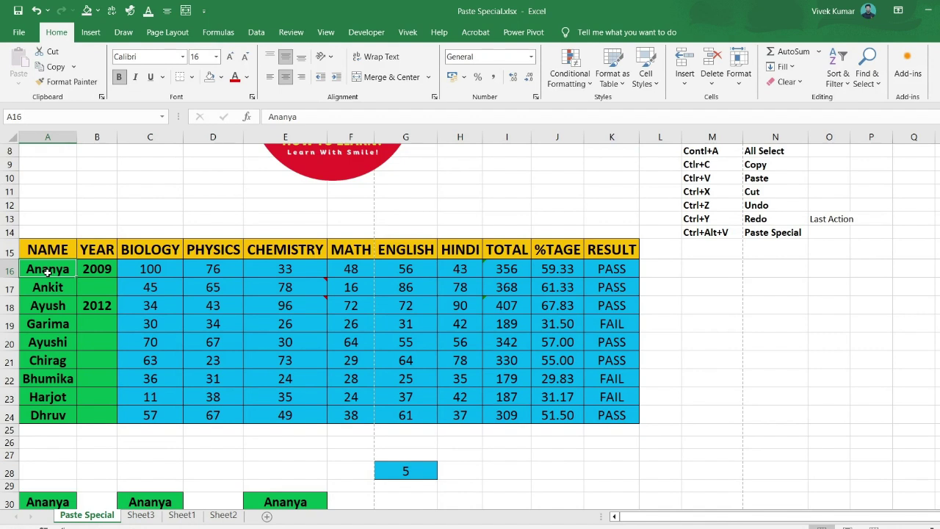
{"action": "type", "text": "VIVEK"}
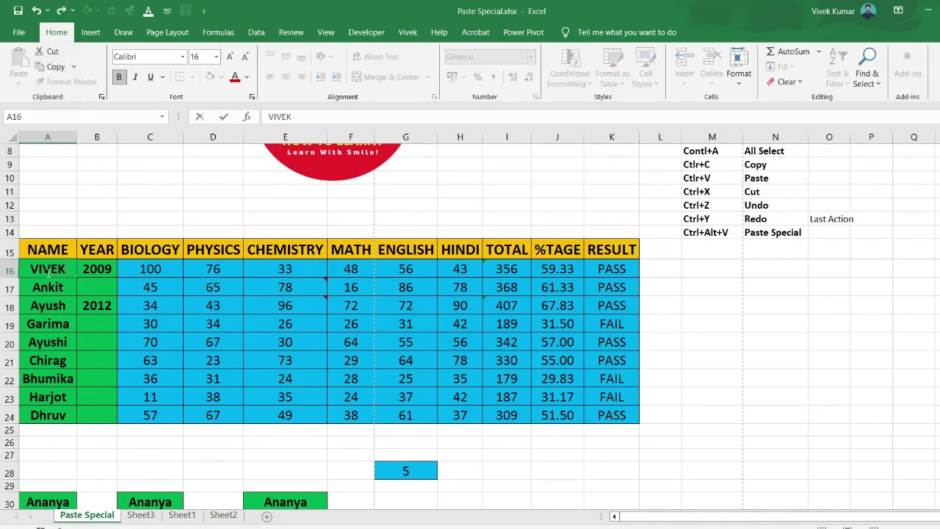
{"action": "key", "text": "Return"}
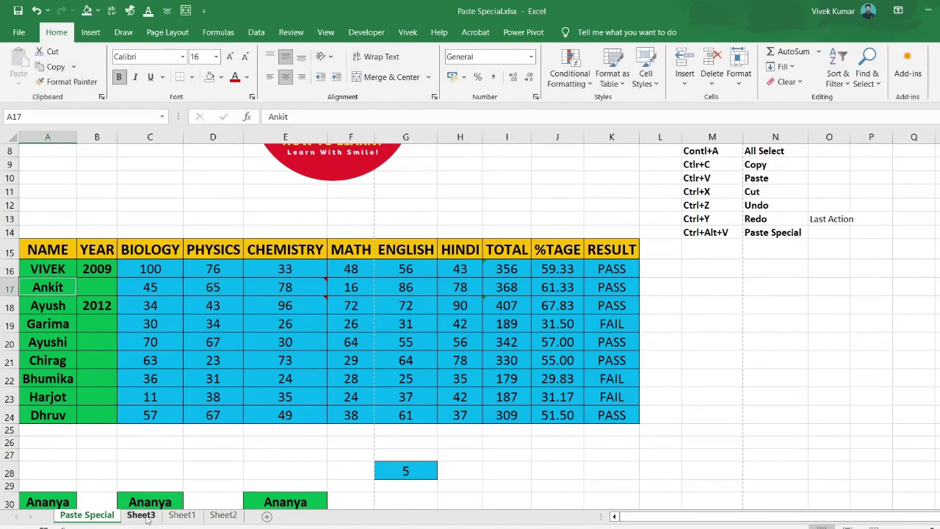
{"action": "left_click", "coordinate": [140, 514]}
{"action": "left_click", "coordinate": [49, 173]}
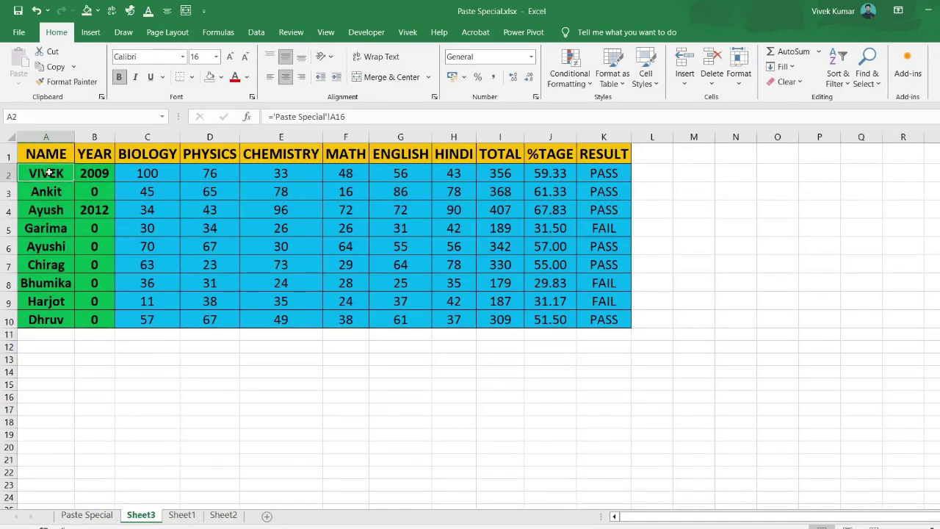
{"action": "left_click", "coordinate": [41, 317]}
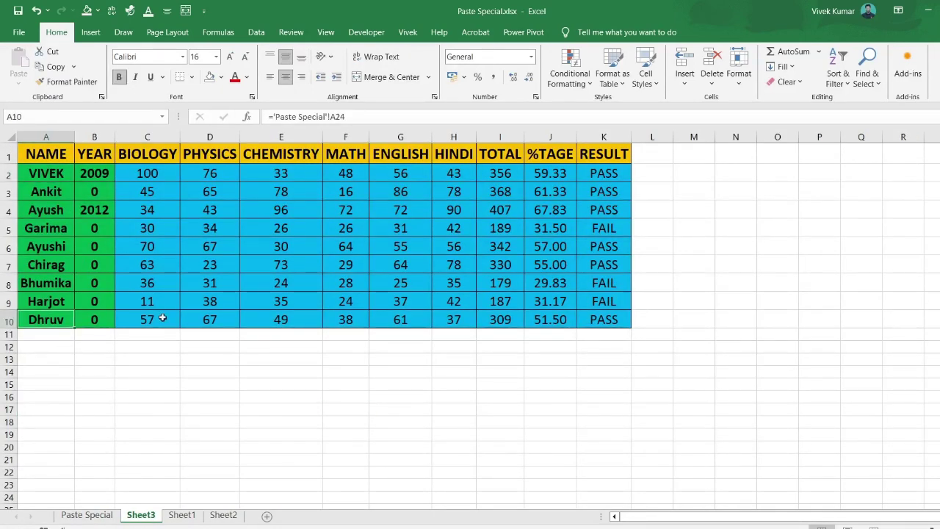
Replace the last student's name in A24 on the Paste Special sheet, and check the linked table on Sheet3
{"action": "left_click", "coordinate": [87, 515]}
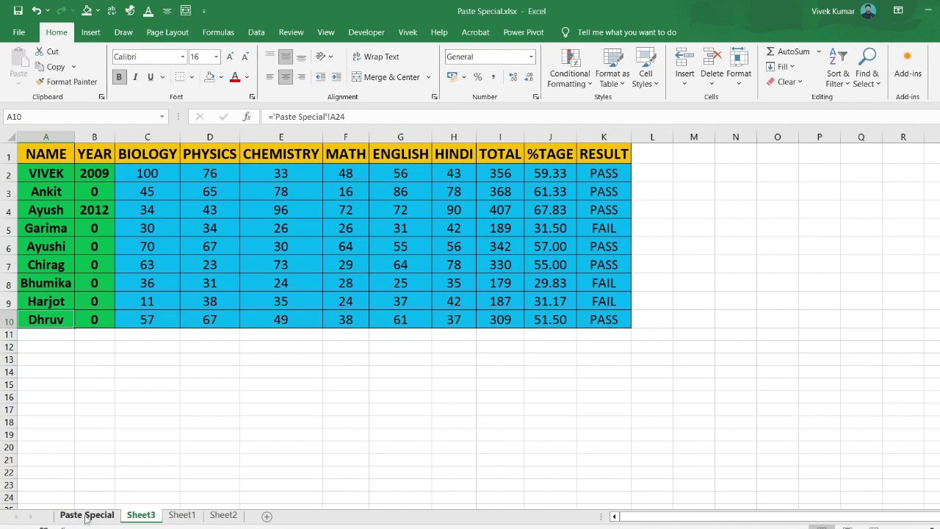
{"action": "left_click", "coordinate": [42, 417]}
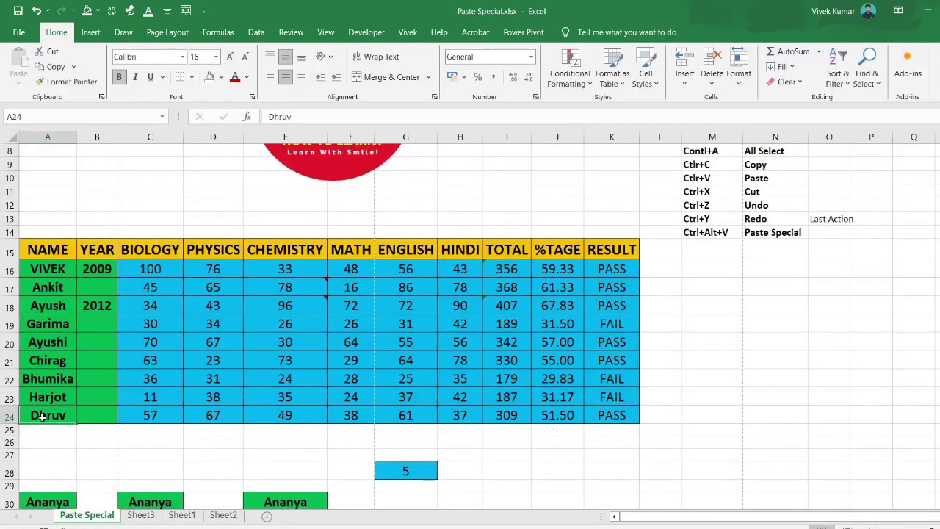
{"action": "type", "text": "PIHU"}
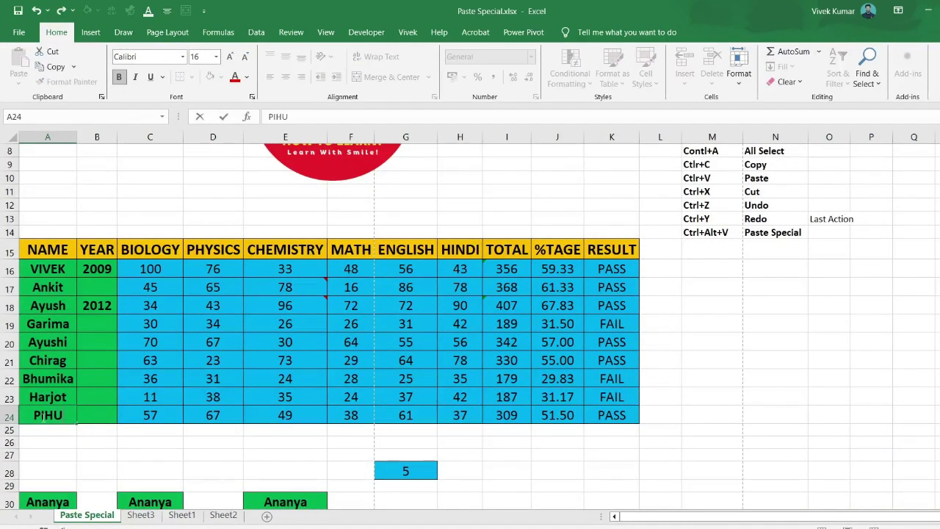
{"action": "key", "text": "Return"}
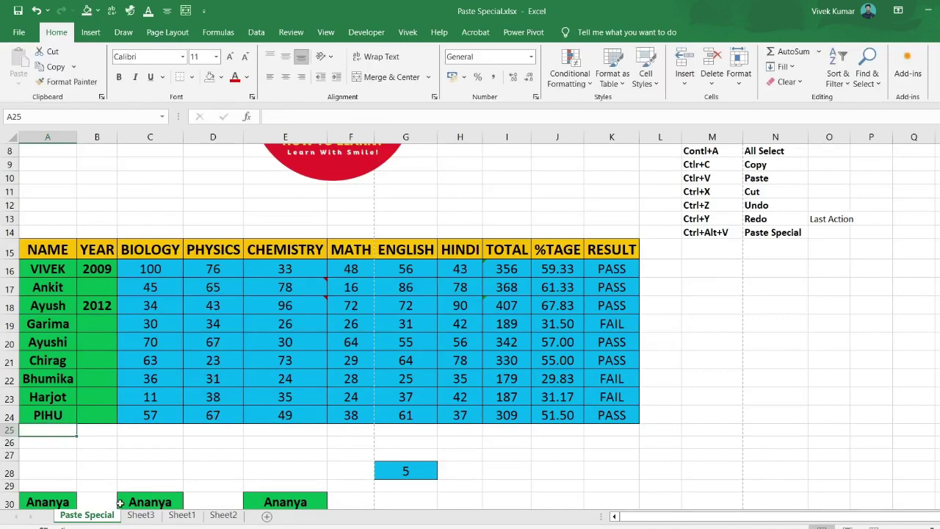
{"action": "left_click", "coordinate": [140, 515]}
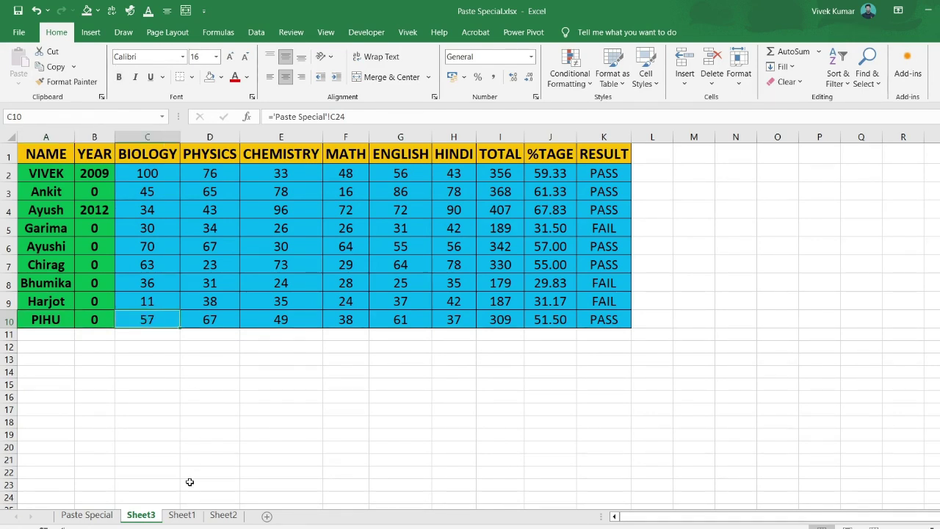
Set the last student's Biology mark in C24 on the Paste Special sheet to 90, and check the linked table on Sheet3
{"action": "left_click", "coordinate": [99, 515]}
{"action": "left_click", "coordinate": [147, 415]}
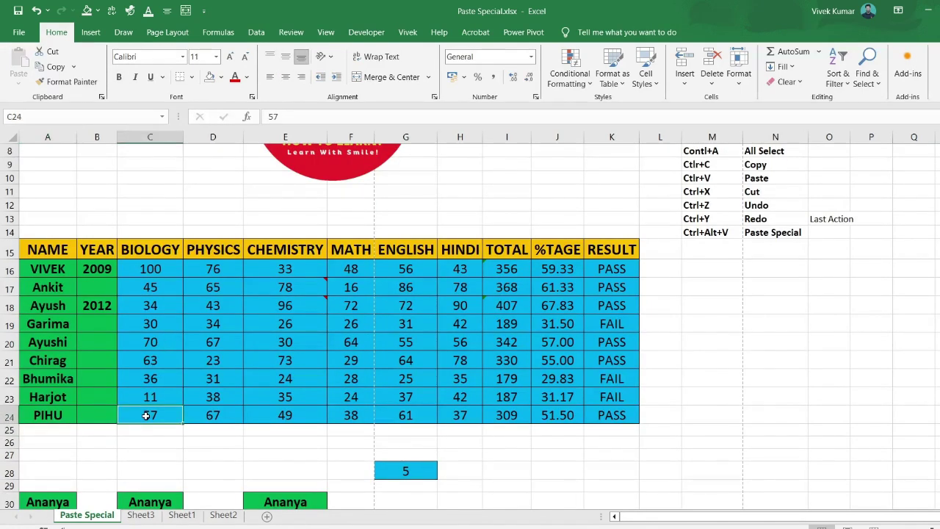
{"action": "type", "text": "90"}
{"action": "key", "text": "Return"}
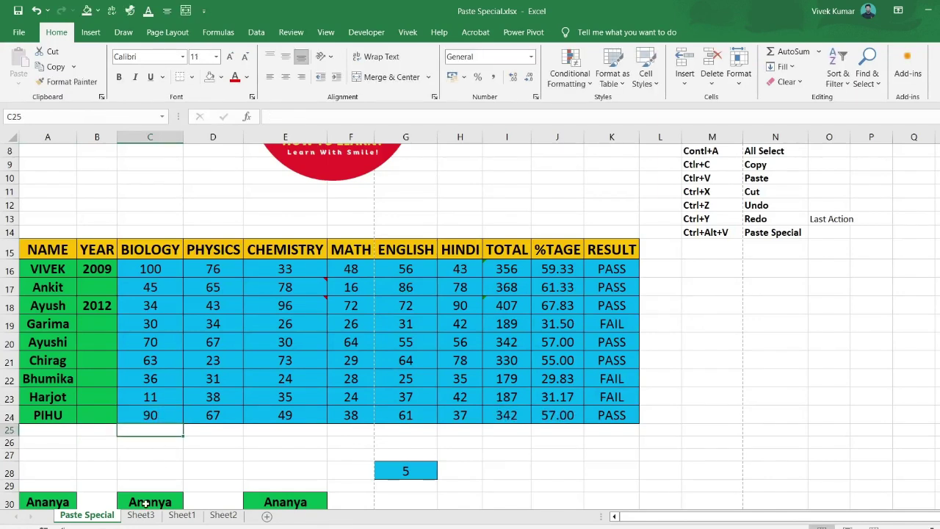
{"action": "left_click", "coordinate": [140, 515]}
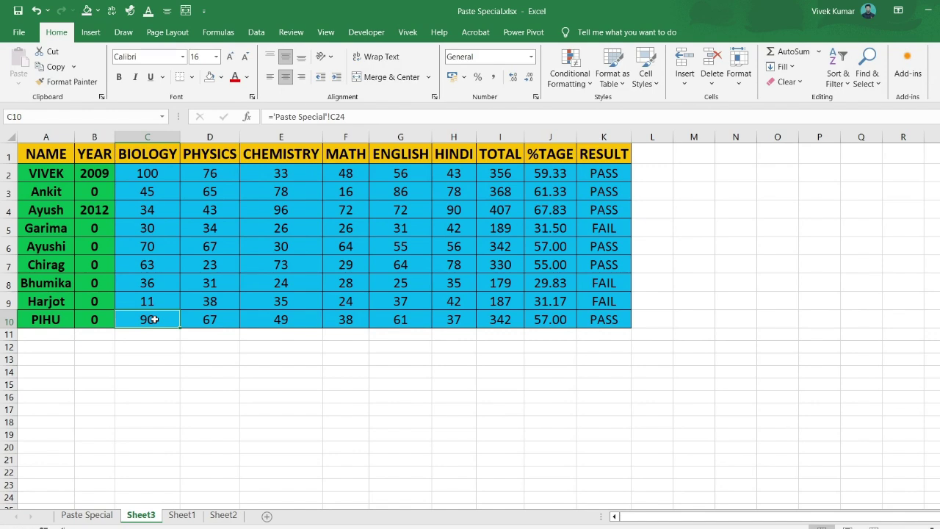
{"action": "left_click", "coordinate": [87, 515]}
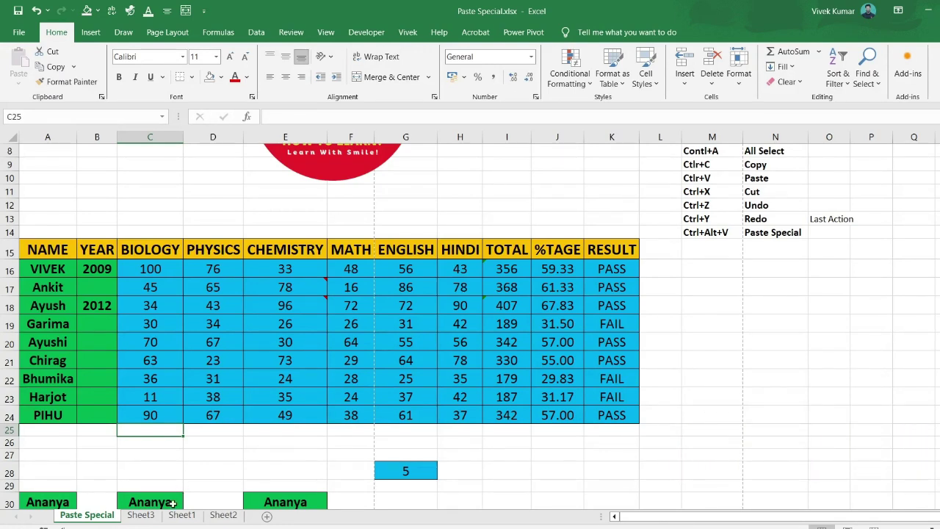
{"action": "left_click", "coordinate": [141, 516]}
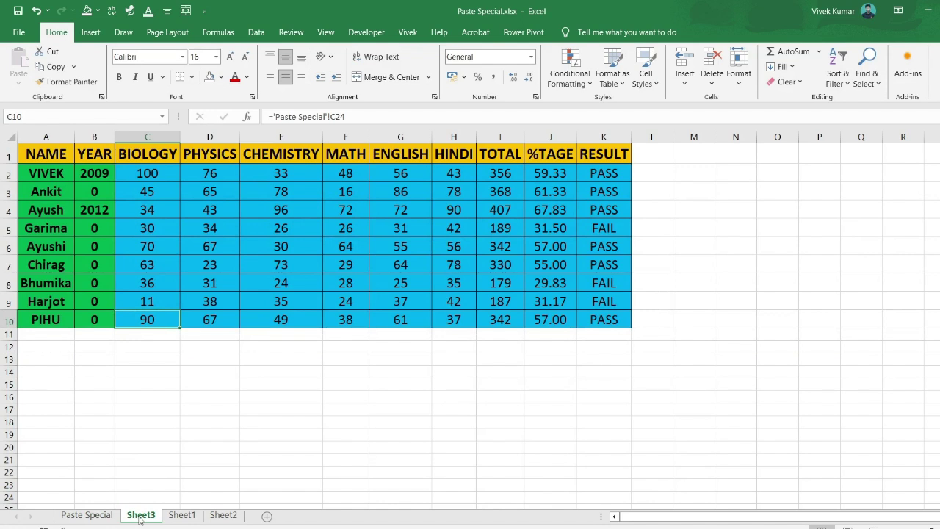
{"action": "left_click", "coordinate": [48, 149]}
{"action": "left_click_drag", "start_coordinate": [59, 152], "coordinate": [598, 297]}
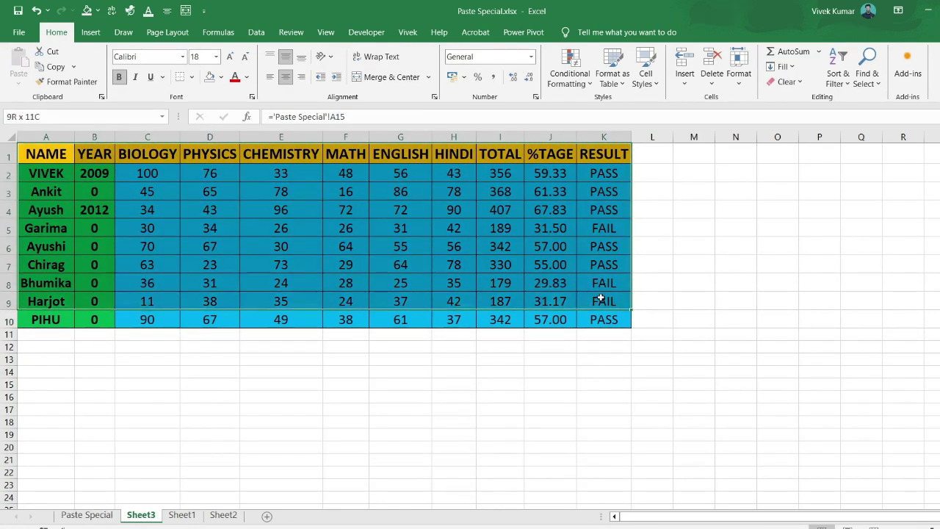
Copy the marks table A15:K24 from the Paste Special sheet and paste it as a picture at A13 on Sheet3
{"action": "left_click", "coordinate": [99, 516]}
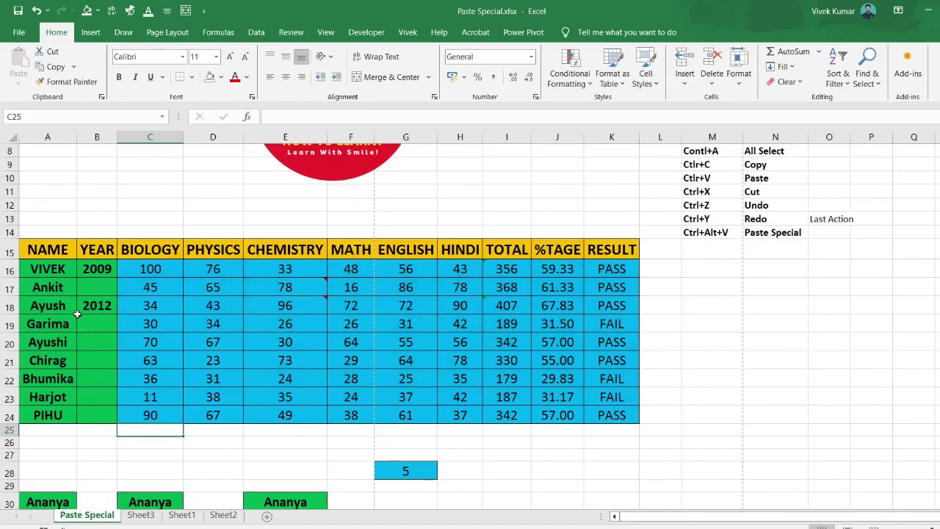
{"action": "left_click", "coordinate": [74, 316]}
{"action": "key", "text": "ctrl+a"}
{"action": "key", "text": "ctrl+c"}
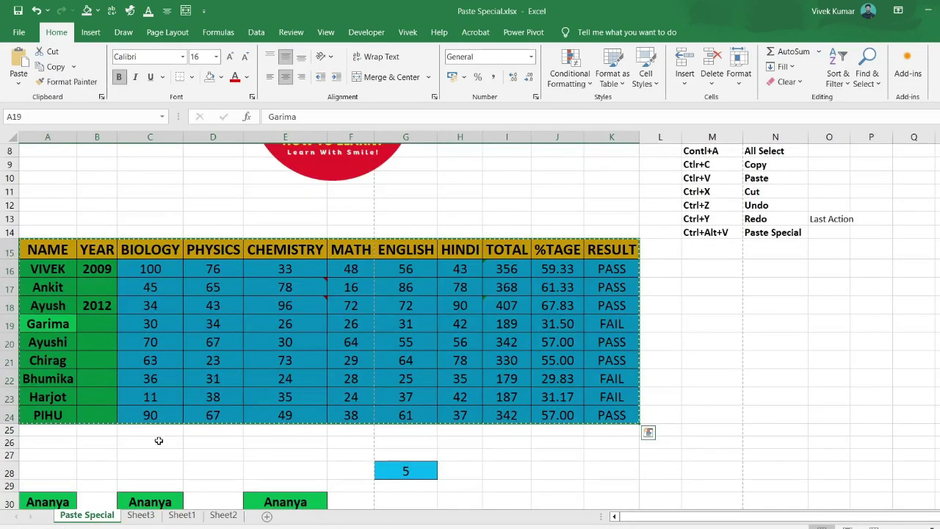
{"action": "left_click", "coordinate": [138, 516]}
{"action": "scroll", "coordinate": [110, 294], "scroll_direction": "down", "scroll_amount": 2}
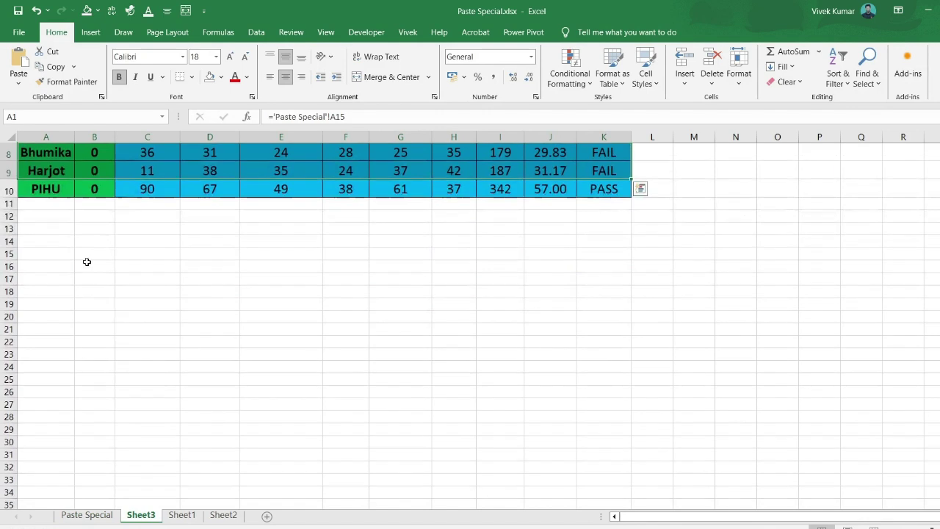
{"action": "left_click", "coordinate": [46, 227]}
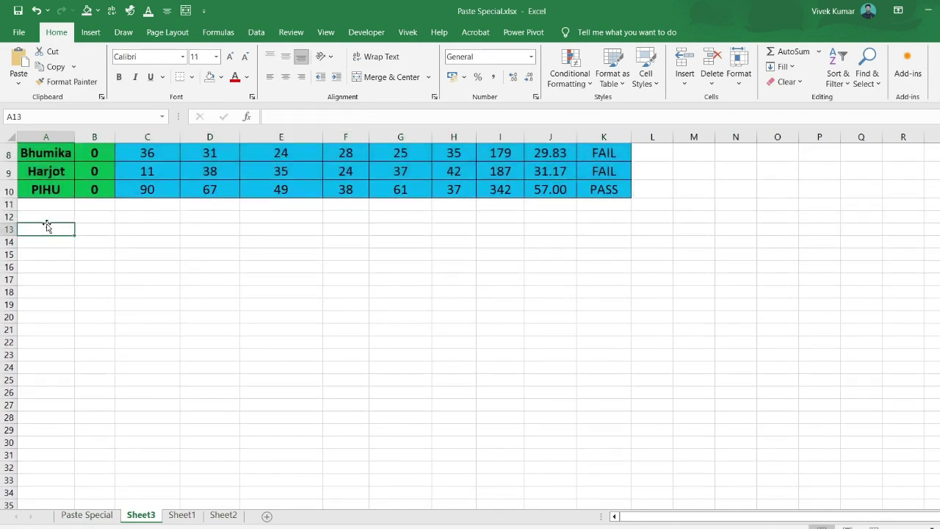
{"action": "right_click", "coordinate": [46, 228]}
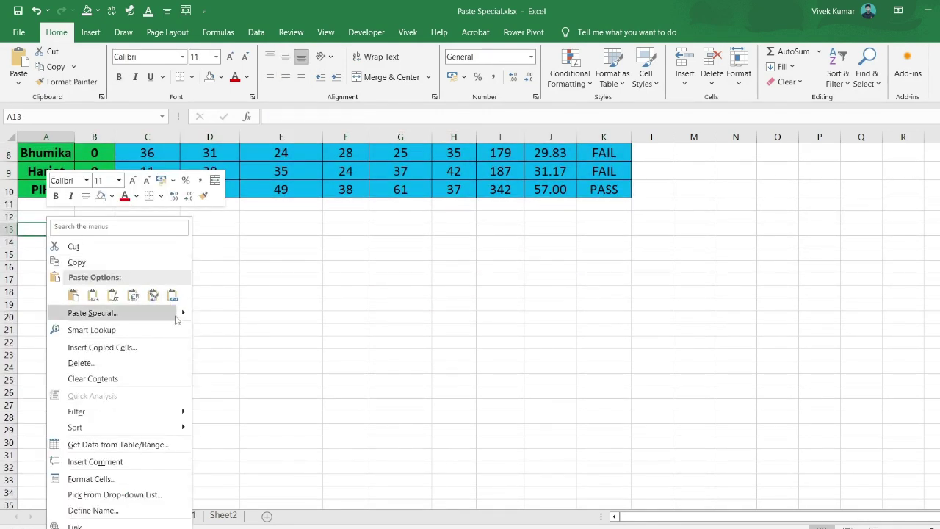
{"action": "mouse_move", "coordinate": [180, 313]}
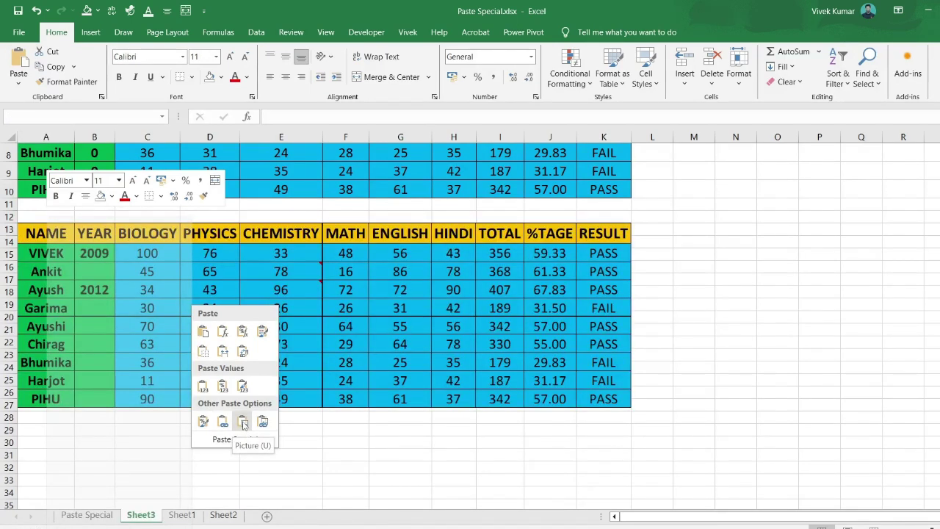
{"action": "left_click", "coordinate": [244, 424]}
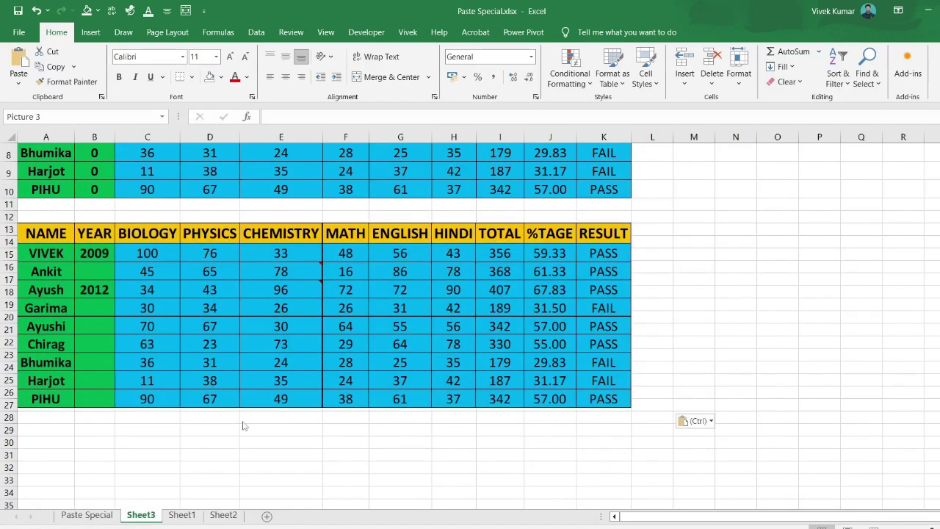
Select the pasted picture of the table on Sheet3 and move it to start near A14
{"action": "left_click", "coordinate": [763, 367]}
{"action": "left_click", "coordinate": [281, 288]}
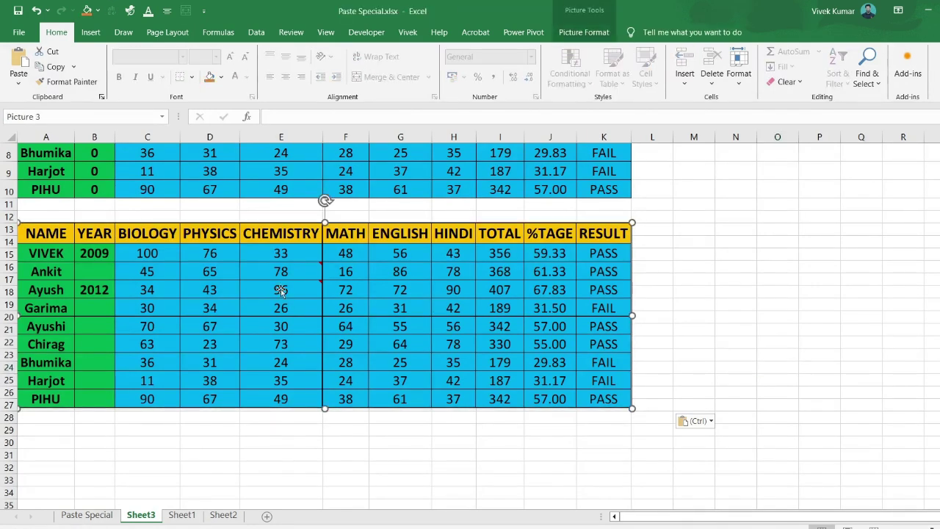
{"action": "left_click_drag", "start_coordinate": [281, 288], "coordinate": [432, 308]}
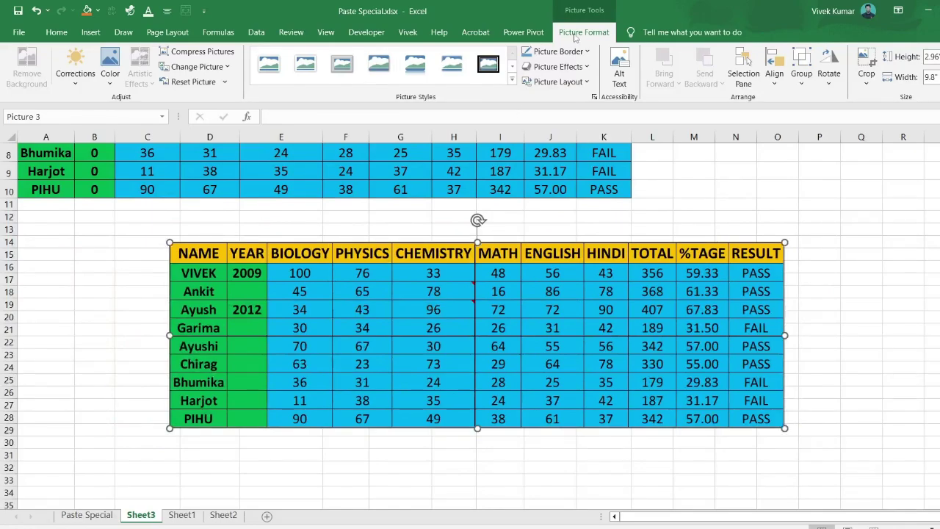
{"action": "left_click_drag", "start_coordinate": [462, 296], "coordinate": [322, 288]}
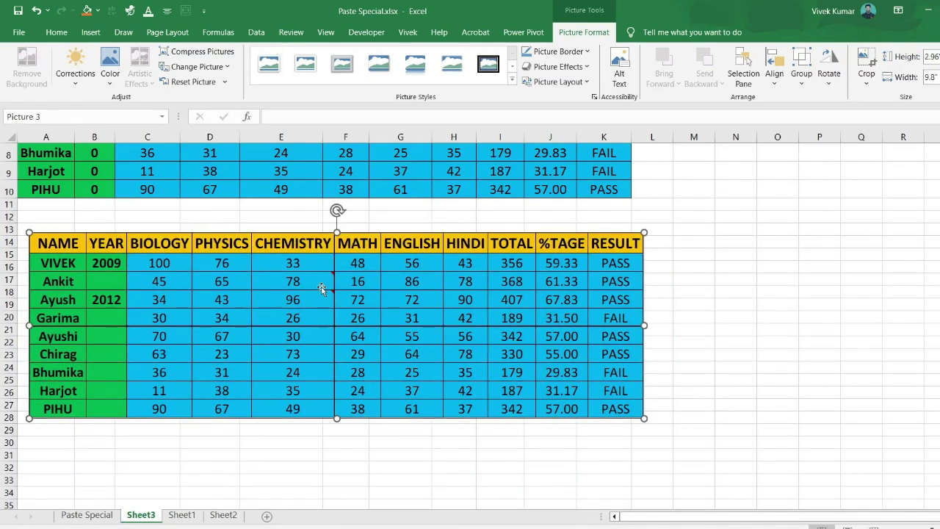
Replace the student name in A16 on the Paste Special sheet, and compare the linked table with the pasted picture on Sheet3
{"action": "left_click", "coordinate": [103, 518]}
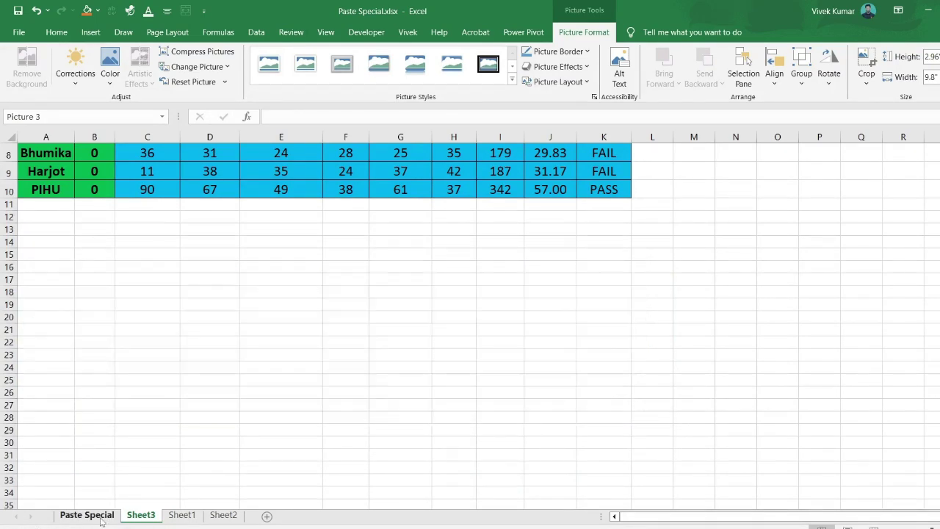
{"action": "left_click", "coordinate": [141, 514]}
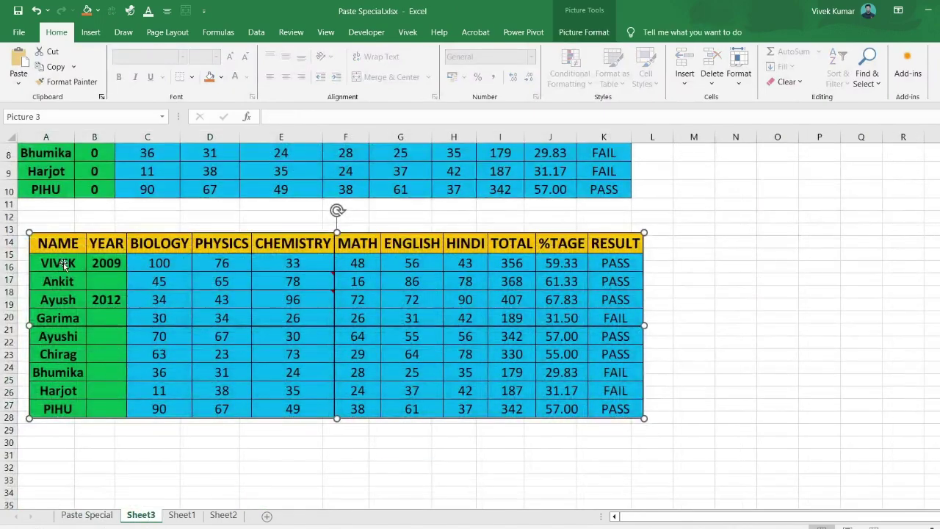
{"action": "scroll", "coordinate": [64, 264], "scroll_direction": "up", "scroll_amount": 2}
{"action": "scroll", "coordinate": [81, 293], "scroll_direction": "down", "scroll_amount": 1, "text": "ctrl"}
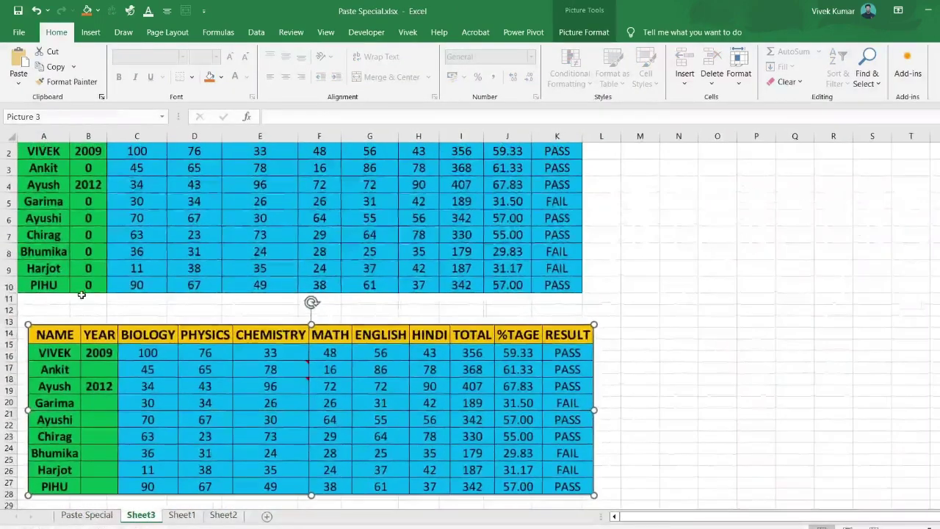
{"action": "left_click", "coordinate": [87, 517]}
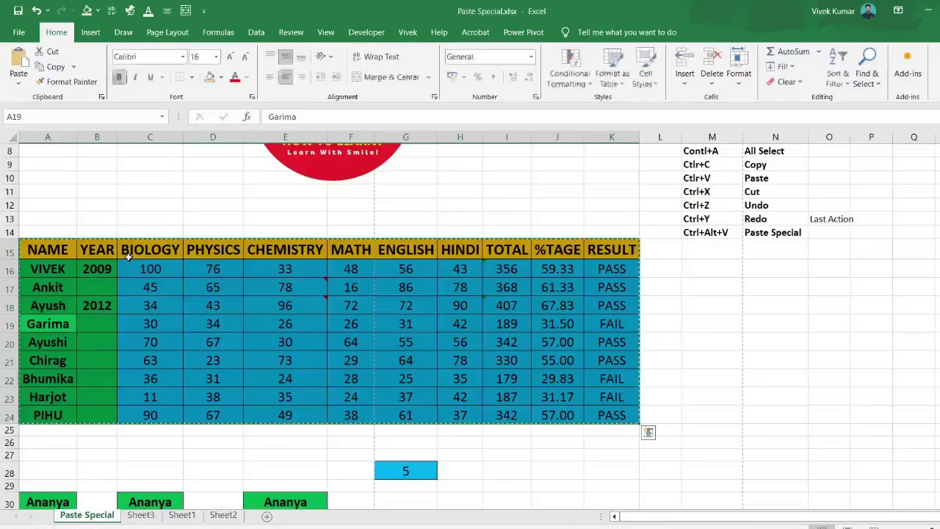
{"action": "left_click", "coordinate": [49, 269]}
{"action": "type", "text": "SHIVANI"}
{"action": "key", "text": "Return"}
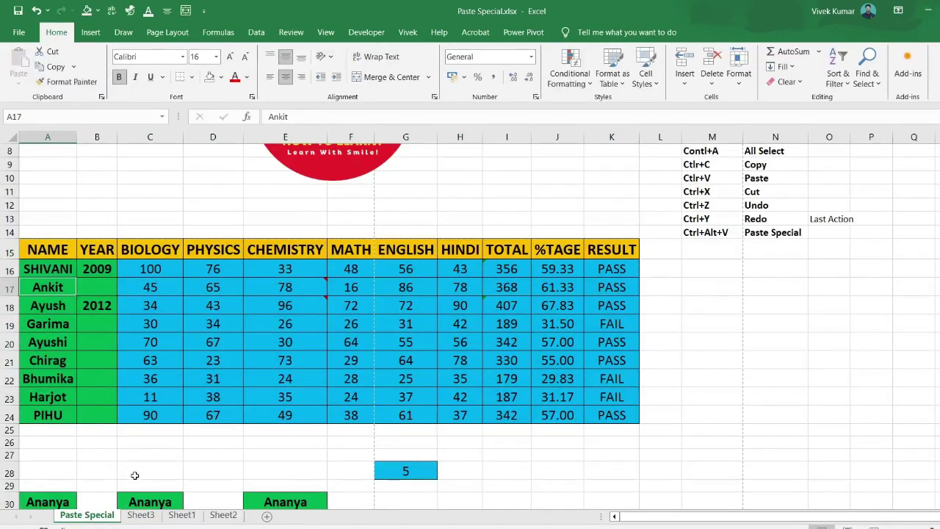
{"action": "left_click", "coordinate": [140, 514]}
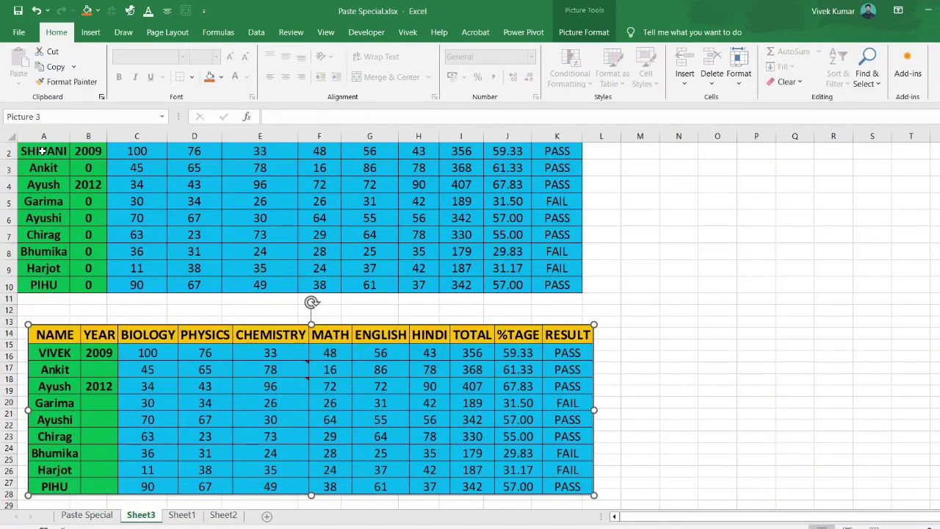
Move the pasted picture on Sheet3 directly below the linked table, starting near A11
{"action": "left_click_drag", "start_coordinate": [150, 382], "coordinate": [227, 339]}
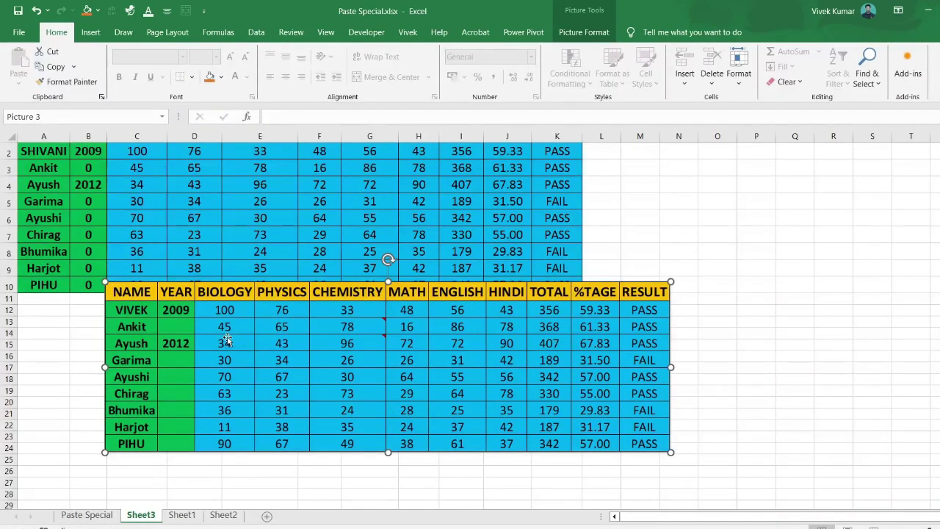
{"action": "left_click_drag", "start_coordinate": [293, 353], "coordinate": [266, 387]}
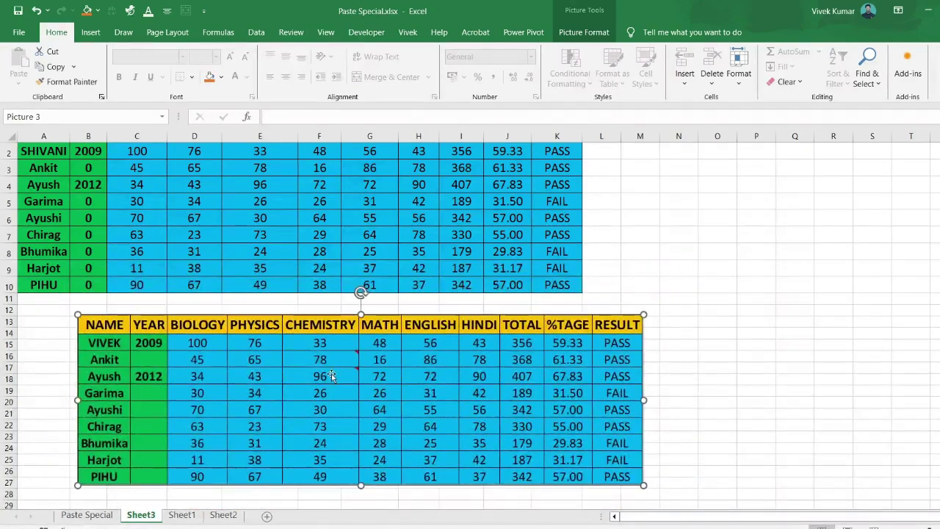
{"action": "left_click_drag", "start_coordinate": [330, 373], "coordinate": [303, 356]}
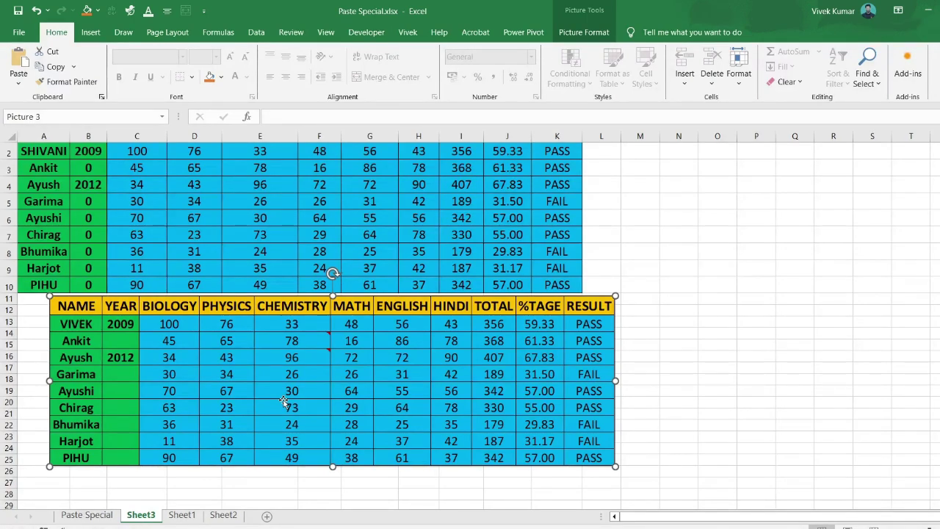
{"action": "scroll", "coordinate": [283, 401], "scroll_direction": "down", "scroll_amount": 4}
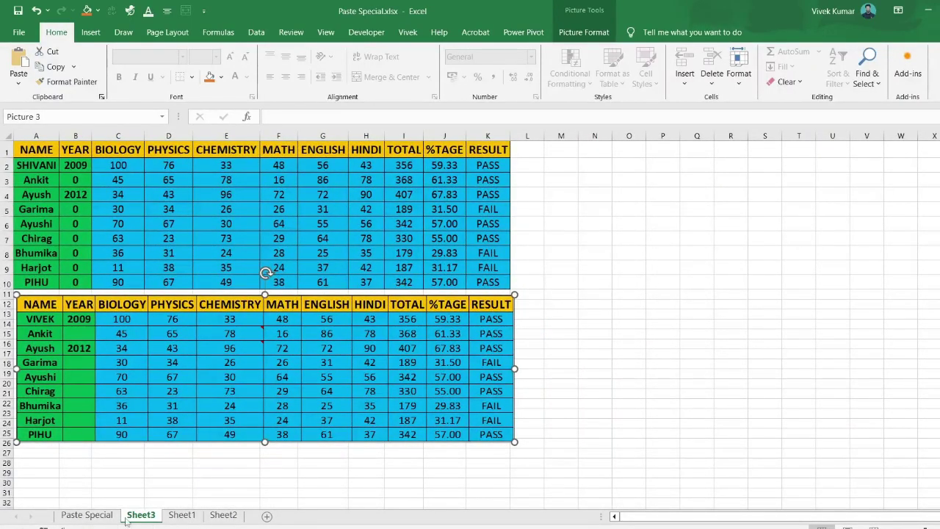
Copy the marks table A15:K24 from the Paste Special sheet and paste it as a linked picture at M1 on Sheet3
{"action": "left_click", "coordinate": [87, 515]}
{"action": "left_click", "coordinate": [55, 271]}
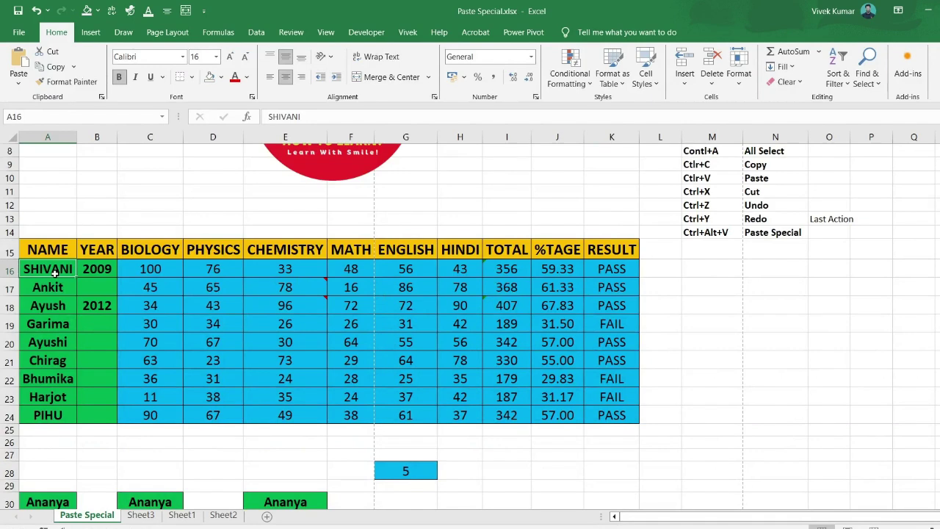
{"action": "key", "text": "ctrl+a"}
{"action": "key", "text": "ctrl+c"}
{"action": "left_click", "coordinate": [141, 514]}
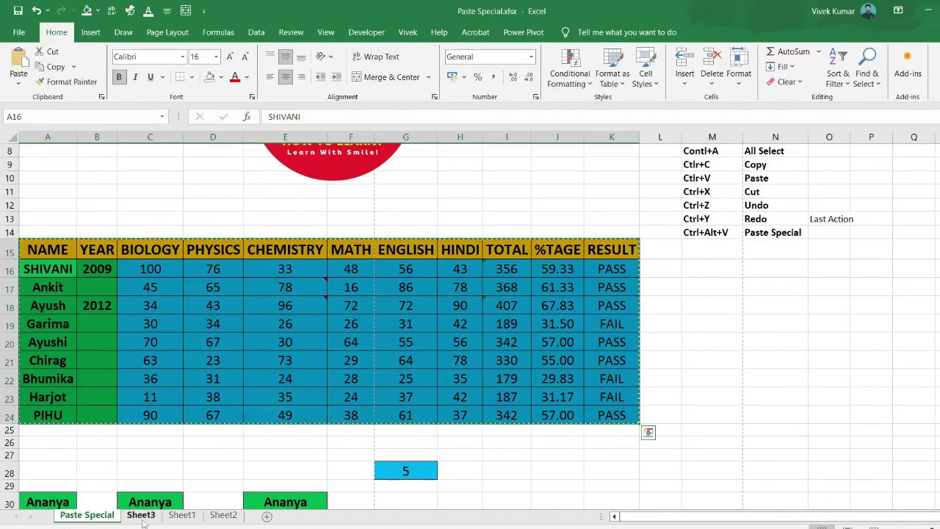
{"action": "left_click", "coordinate": [553, 154]}
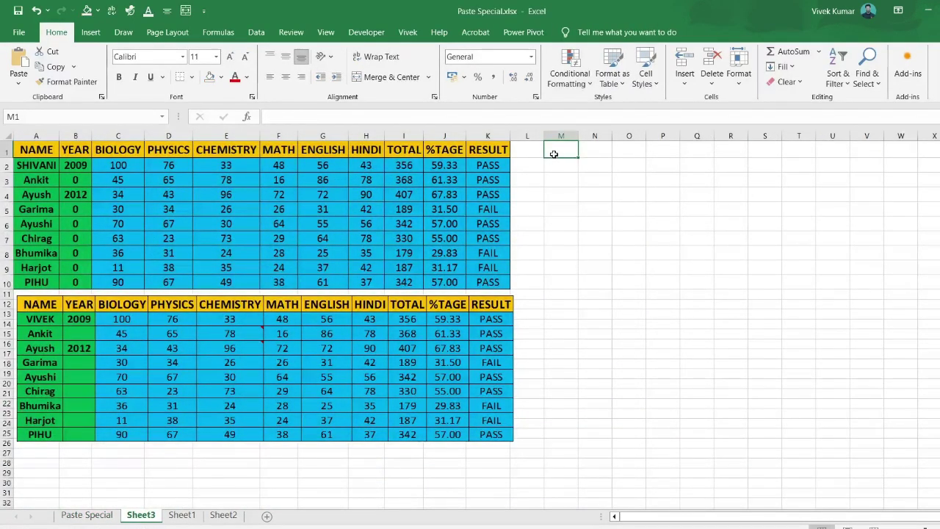
{"action": "right_click", "coordinate": [553, 154]}
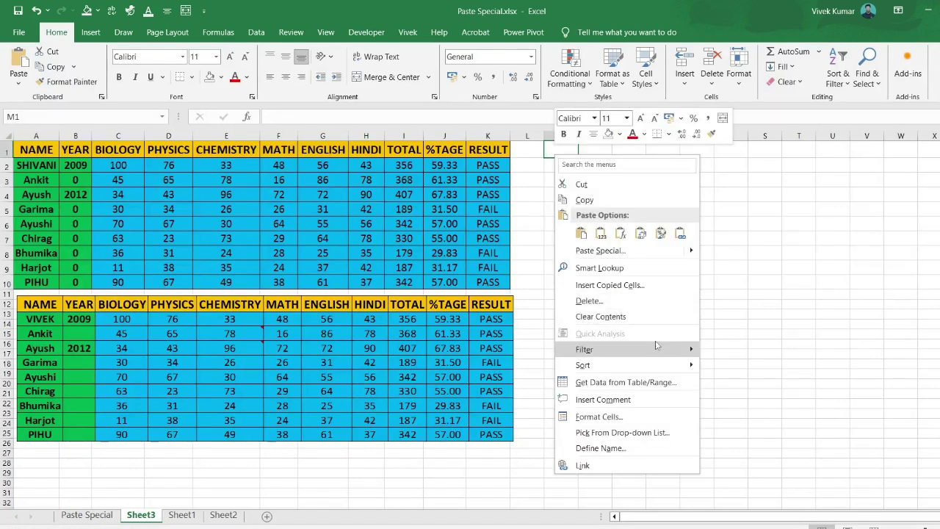
{"action": "mouse_move", "coordinate": [688, 253]}
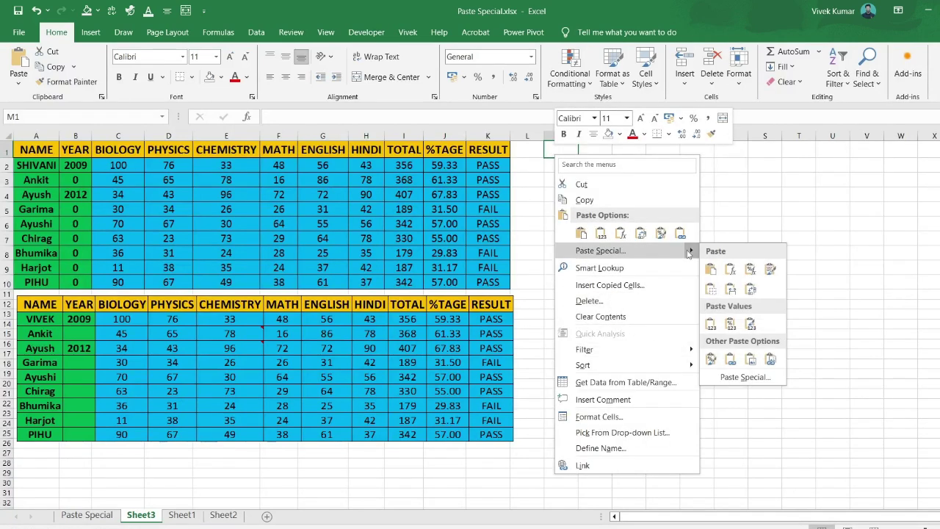
{"action": "left_click", "coordinate": [770, 359]}
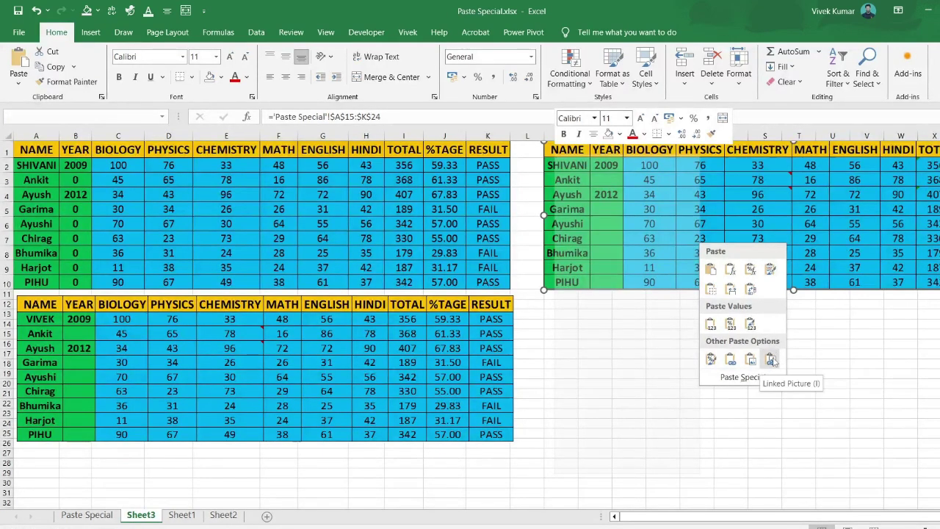
{"action": "left_click", "coordinate": [770, 359]}
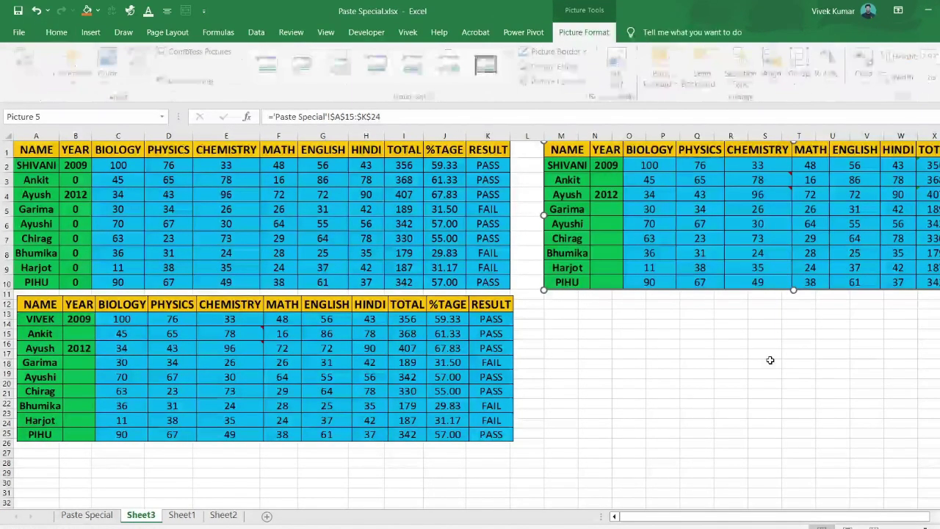
Move the linked picture on Sheet3 to start near L4, and check the source table on the Paste Special sheet
{"action": "left_click_drag", "start_coordinate": [688, 222], "coordinate": [669, 272]}
{"action": "key", "text": "ctrl+Page_Up"}
{"action": "left_click", "coordinate": [671, 271]}
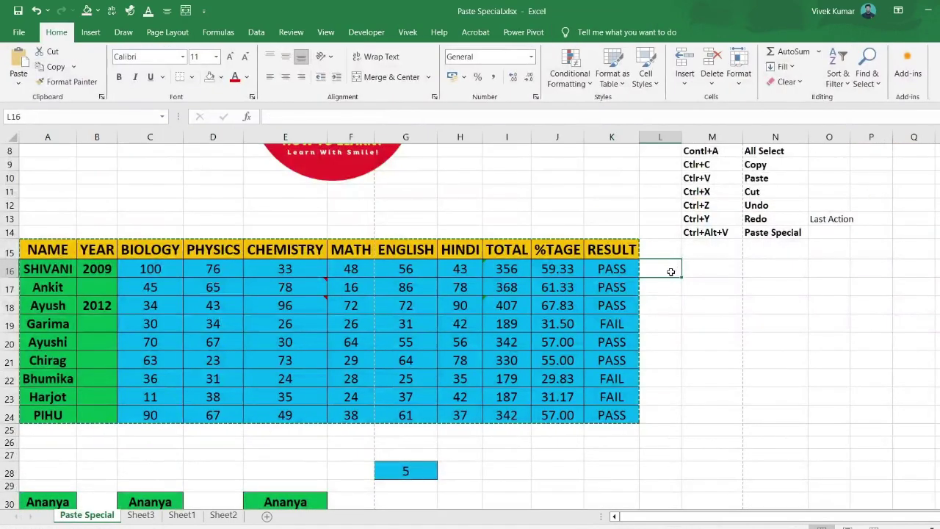
{"action": "left_click", "coordinate": [146, 517]}
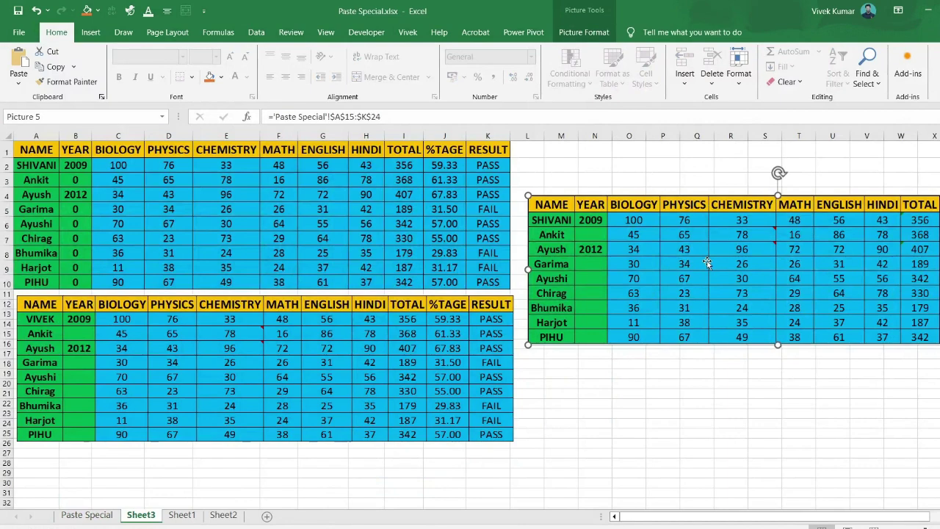
Check the source table on the Paste Special sheet, and move the linked picture on Sheet3 up to start near L2
{"action": "key", "text": "ctrl+Page_Up"}
{"action": "left_click", "coordinate": [141, 514]}
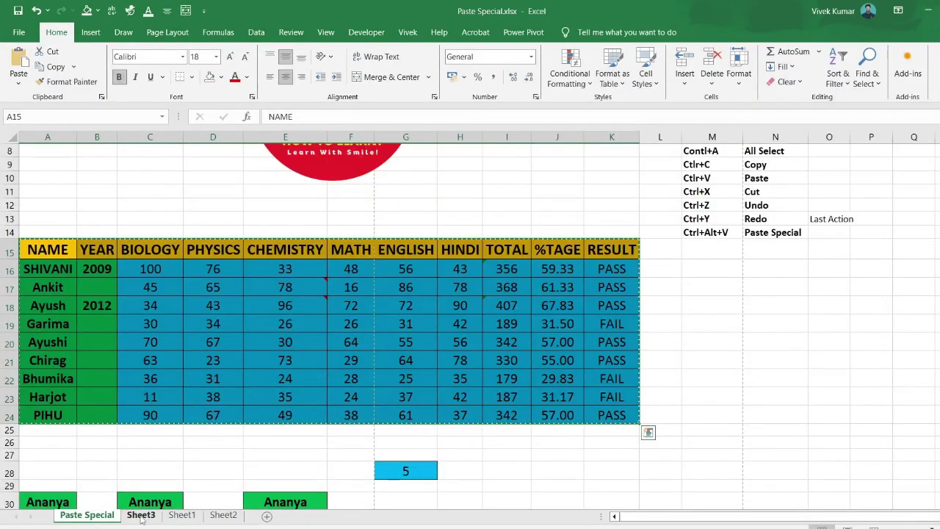
{"action": "left_click_drag", "start_coordinate": [676, 268], "coordinate": [673, 228]}
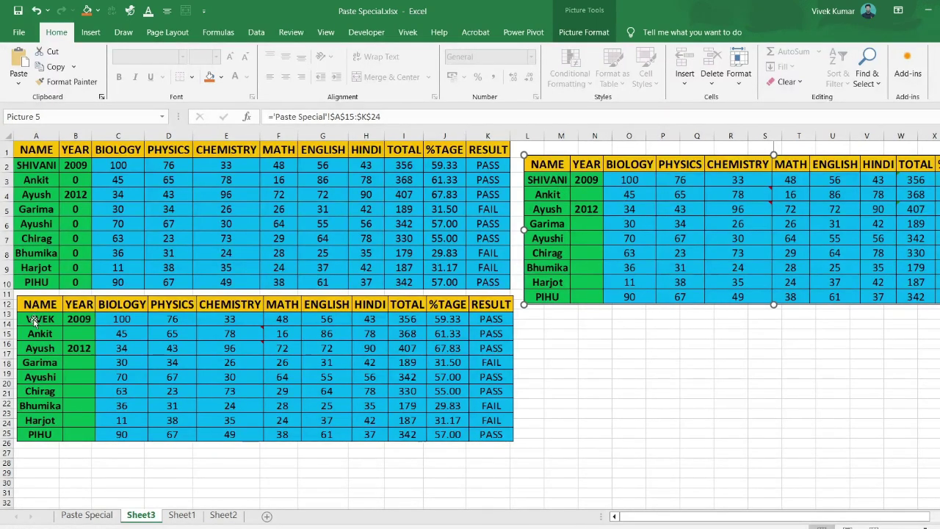
Replace the first student's name in A16 on the Paste Special sheet with a different name
{"action": "left_click", "coordinate": [87, 515]}
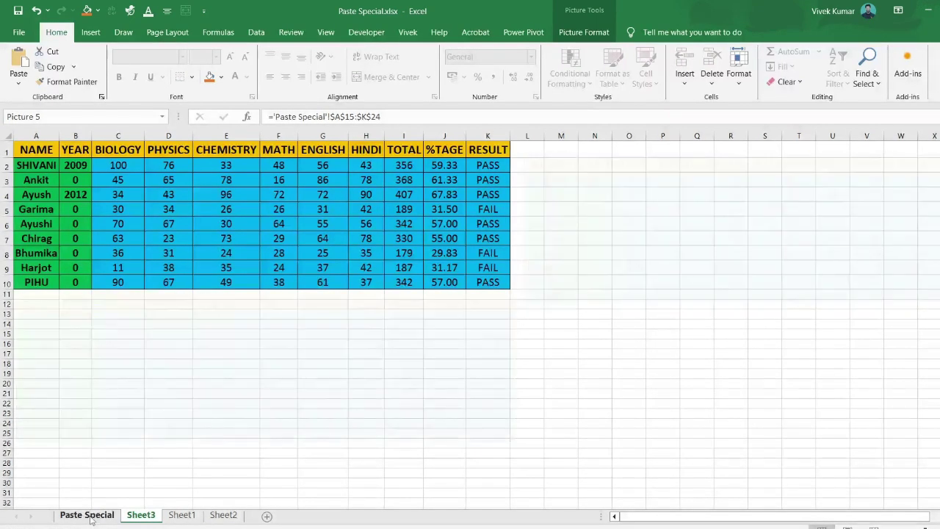
{"action": "left_click", "coordinate": [60, 269]}
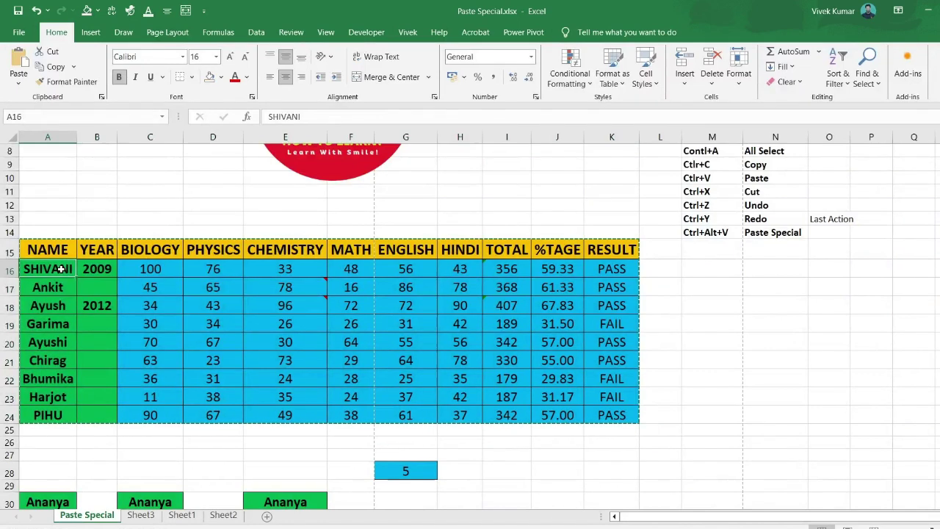
{"action": "type", "text": "VIVEK"}
{"action": "key", "text": "BackSpace"}
{"action": "key", "text": "BackSpace"}
{"action": "key", "text": "BackSpace"}
{"action": "key", "text": "BackSpace"}
{"action": "type", "text": "Ananya"}
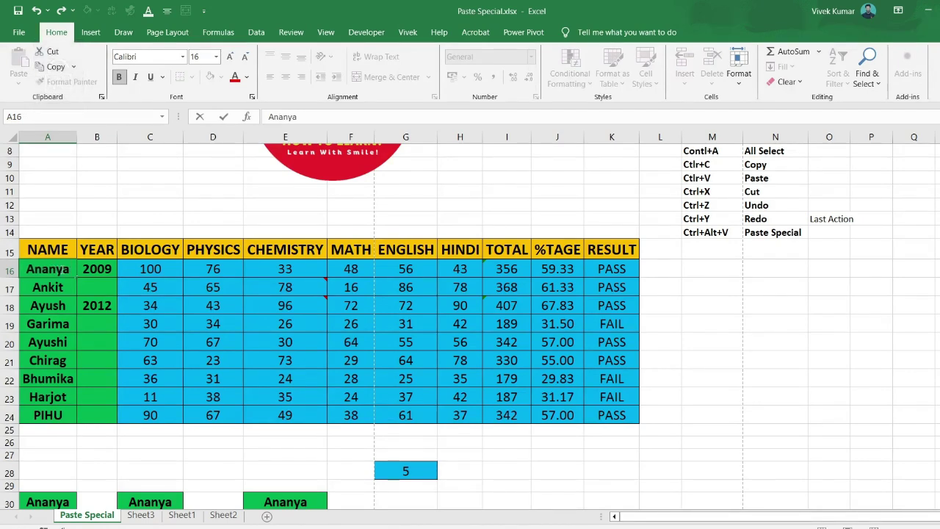
{"action": "key", "text": "Return"}
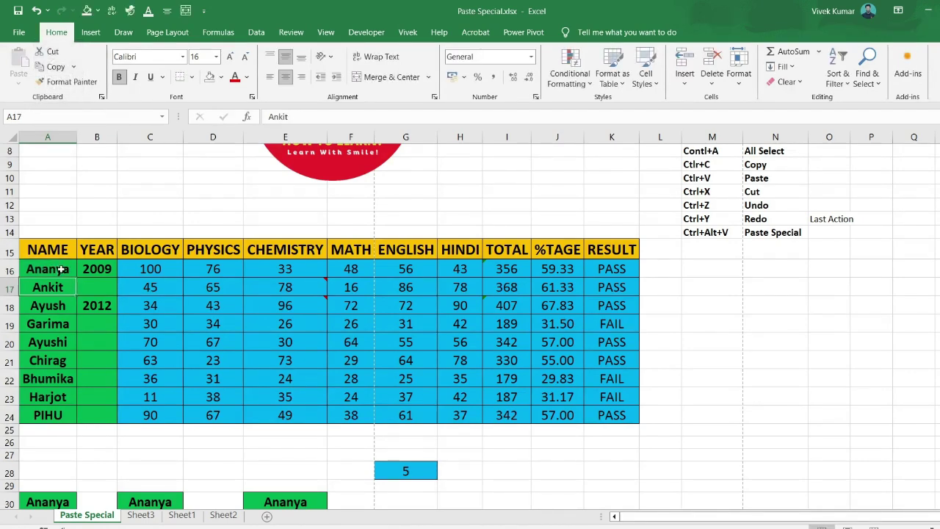
Compare the first student's name in the linked table, the static picture and the linked picture on Sheet3
{"action": "left_click", "coordinate": [132, 516]}
{"action": "left_click", "coordinate": [36, 166]}
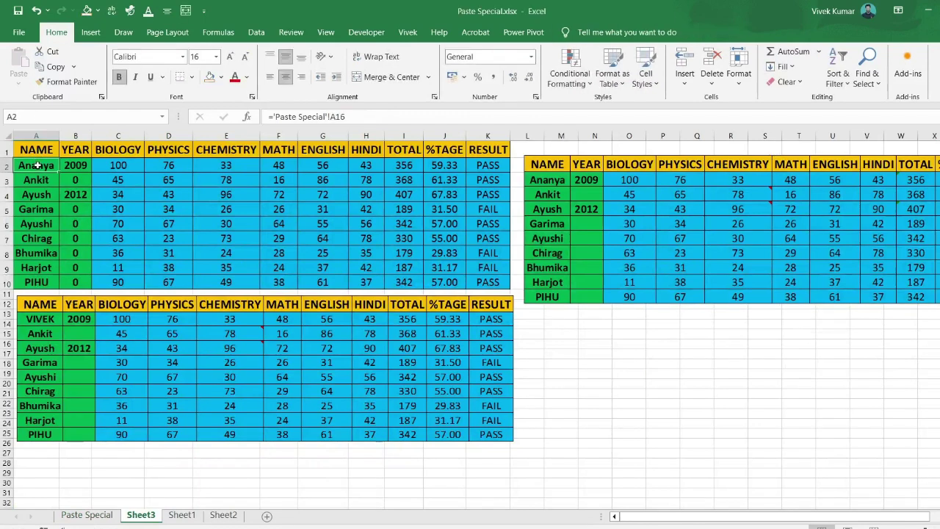
{"action": "left_click", "coordinate": [32, 320]}
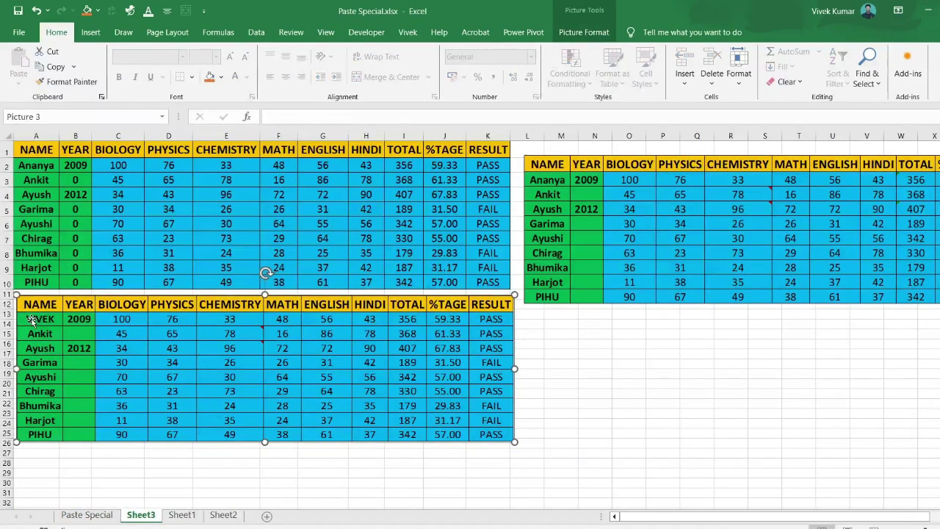
{"action": "left_click", "coordinate": [547, 181]}
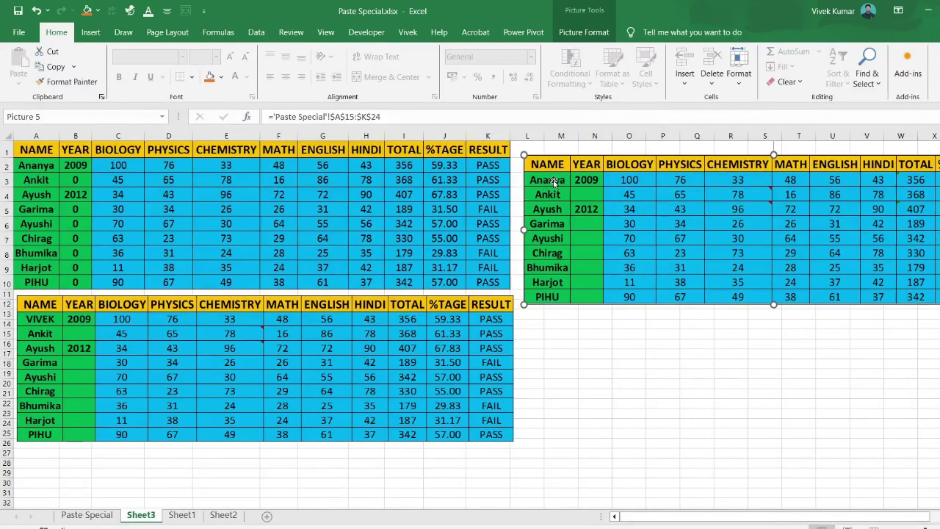
Change the student name in A16 on the Paste Special sheet once more, and check cell A2 of the linked table on Sheet3
{"action": "left_click", "coordinate": [86, 514]}
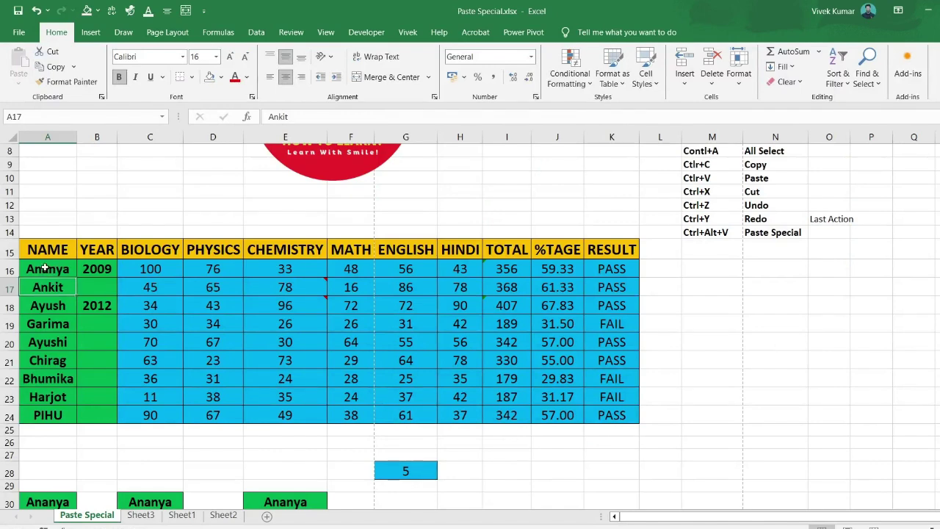
{"action": "left_click", "coordinate": [45, 269]}
{"action": "type", "text": "Vivek"}
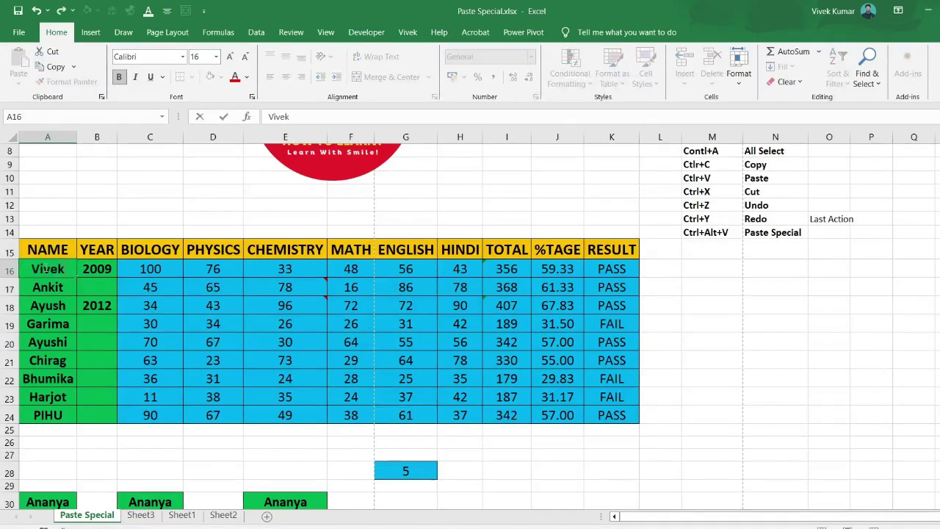
{"action": "key", "text": "Return"}
{"action": "left_click", "coordinate": [140, 515]}
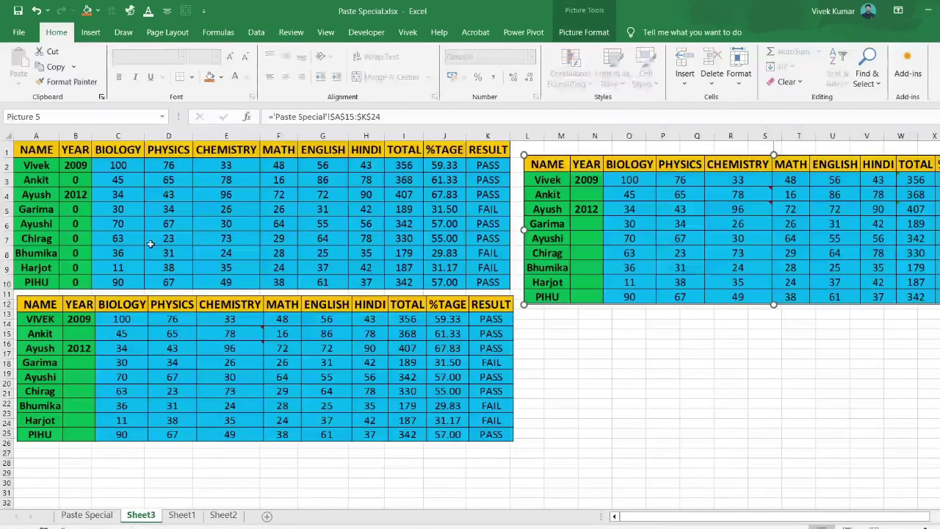
{"action": "left_click", "coordinate": [41, 165]}
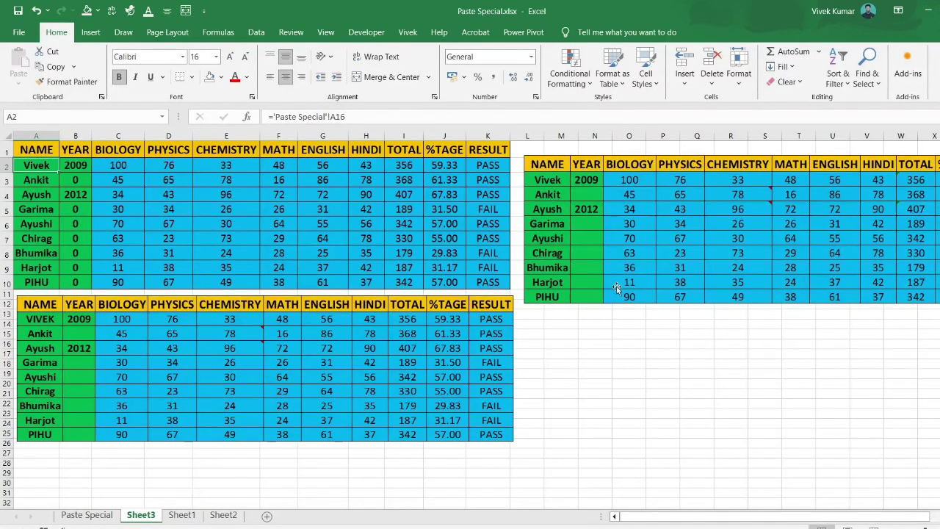
Set the Biology mark in C24 on the Paste Special sheet to 57, and compare the linked table and both pictures on Sheet3
{"action": "left_click", "coordinate": [87, 515]}
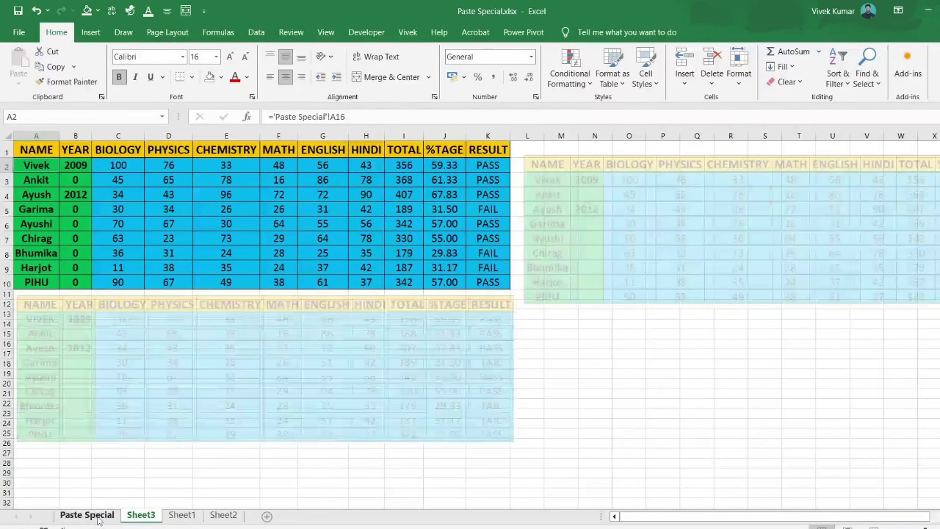
{"action": "left_click", "coordinate": [157, 414]}
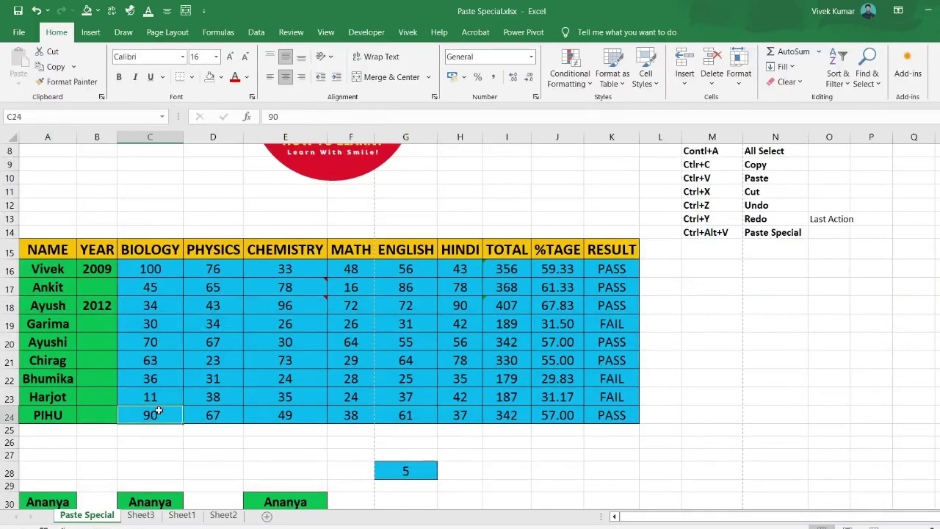
{"action": "type", "text": "57"}
{"action": "left_click", "coordinate": [265, 377]}
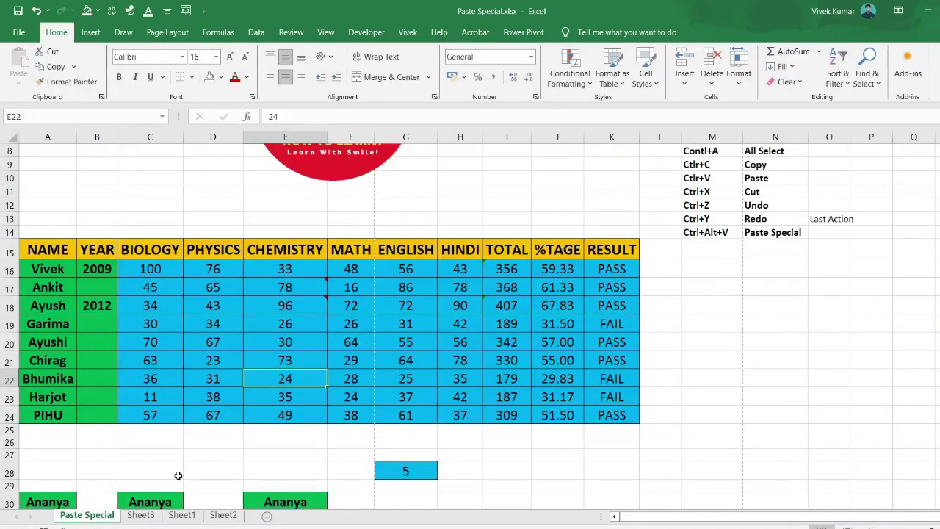
{"action": "key", "text": "ctrl+Page_Down"}
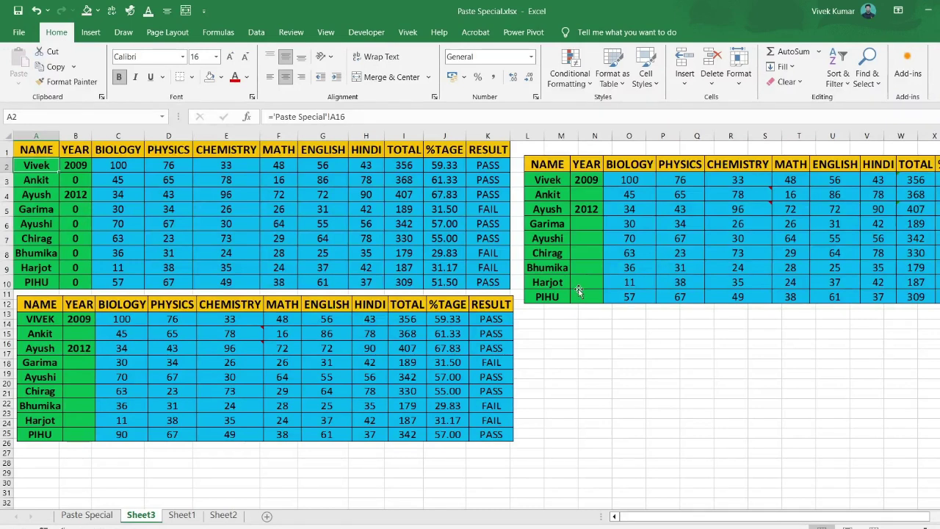
{"action": "left_click", "coordinate": [559, 322]}
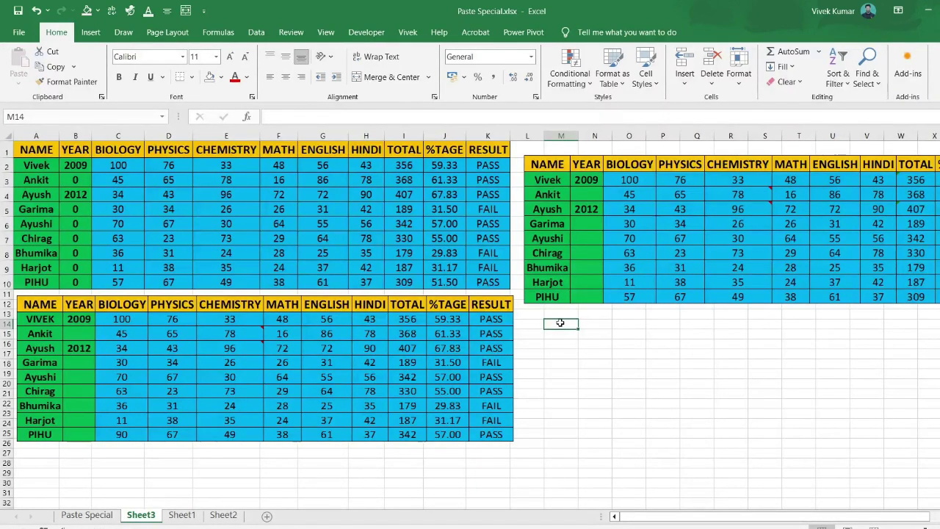
{"action": "left_click", "coordinate": [402, 377]}
Copy cell G5 of the linked table on Sheet3 and paste it into N16 using Paste Special with All and no operation
{"action": "left_click", "coordinate": [332, 210]}
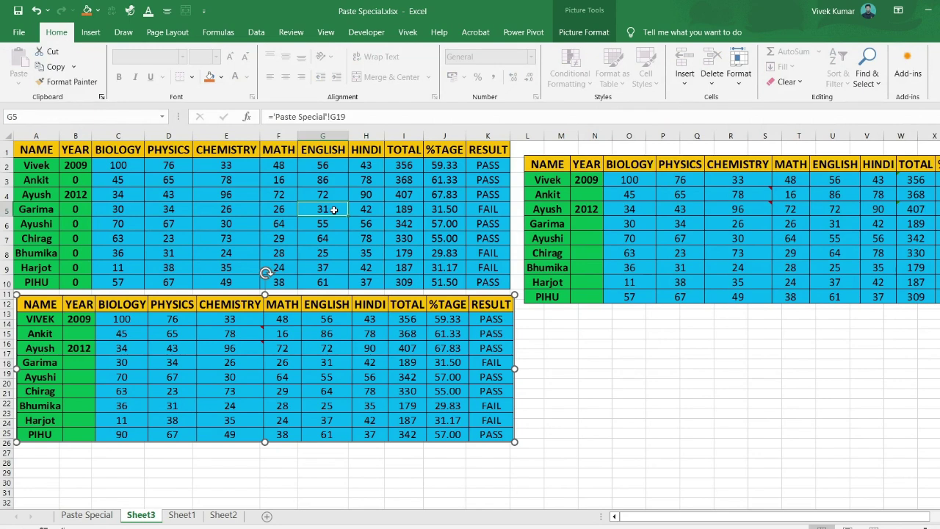
{"action": "key", "text": "ctrl+c"}
{"action": "left_click", "coordinate": [591, 349]}
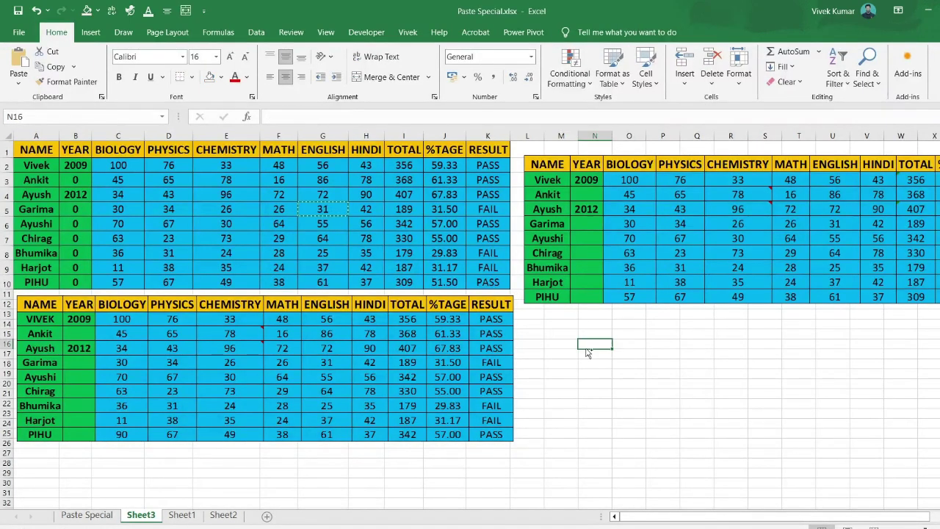
{"action": "key", "text": "ctrl+alt+v"}
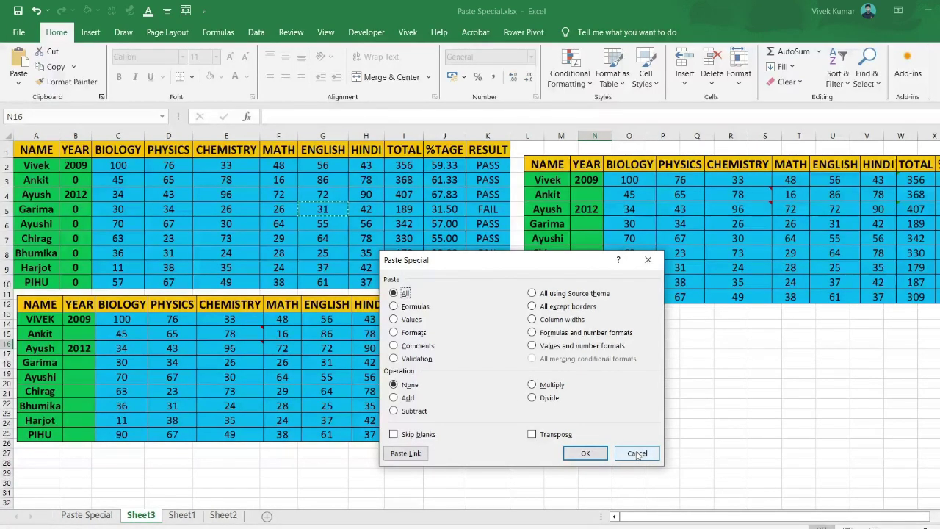
{"action": "left_click", "coordinate": [585, 453]}
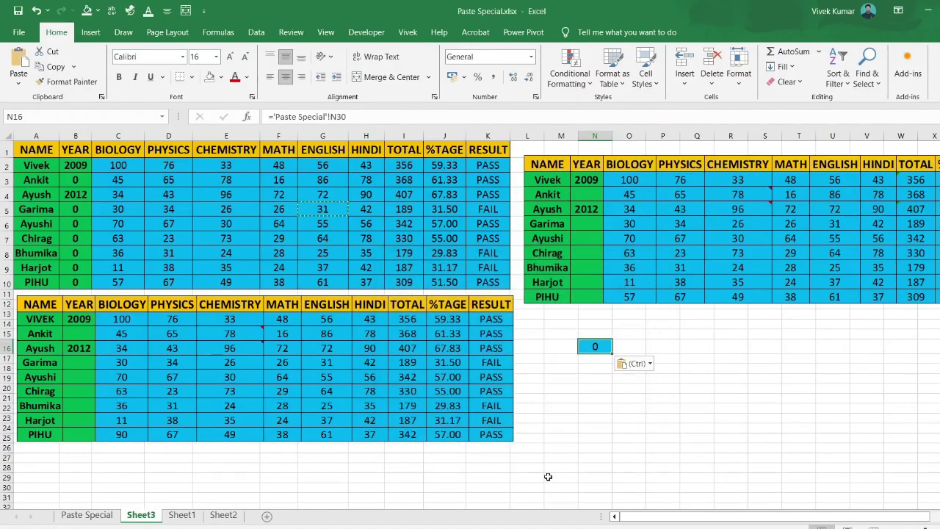